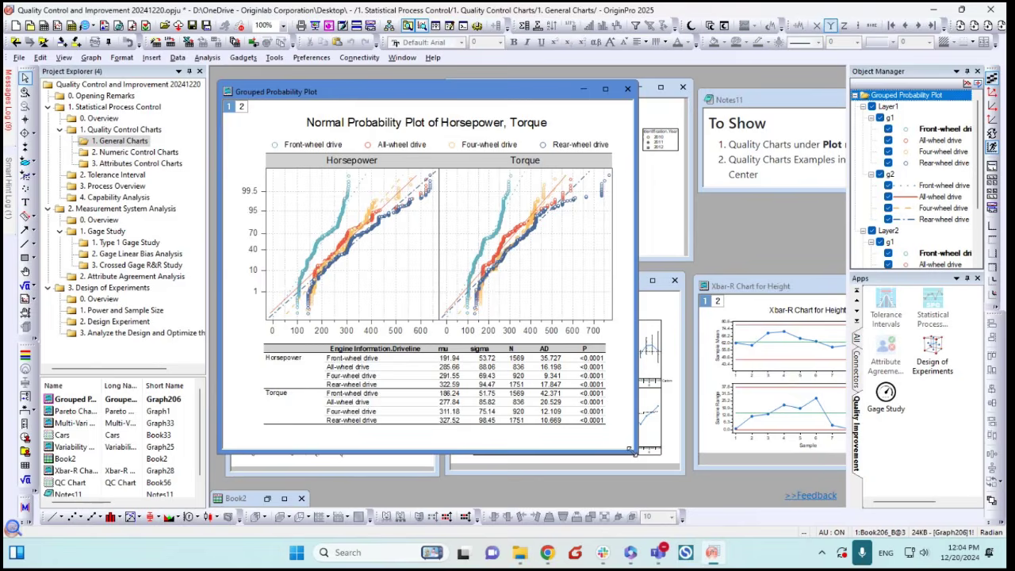
Shrink the Grouped Probability Plot window to uncover the other charts and shift the Pareto Chart window slightly beneath it
drag(632, 450, 441, 252)
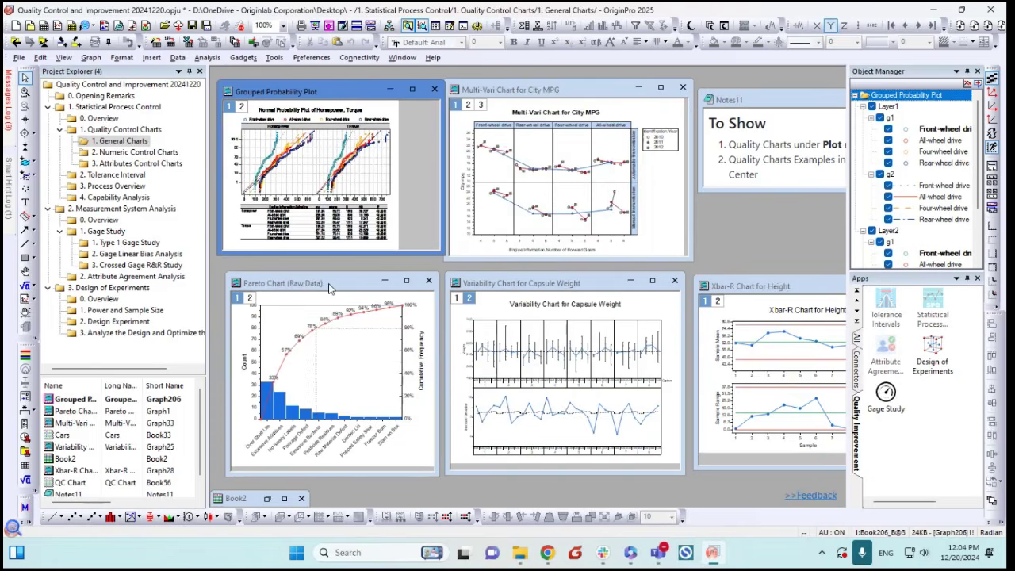
drag(324, 278, 310, 275)
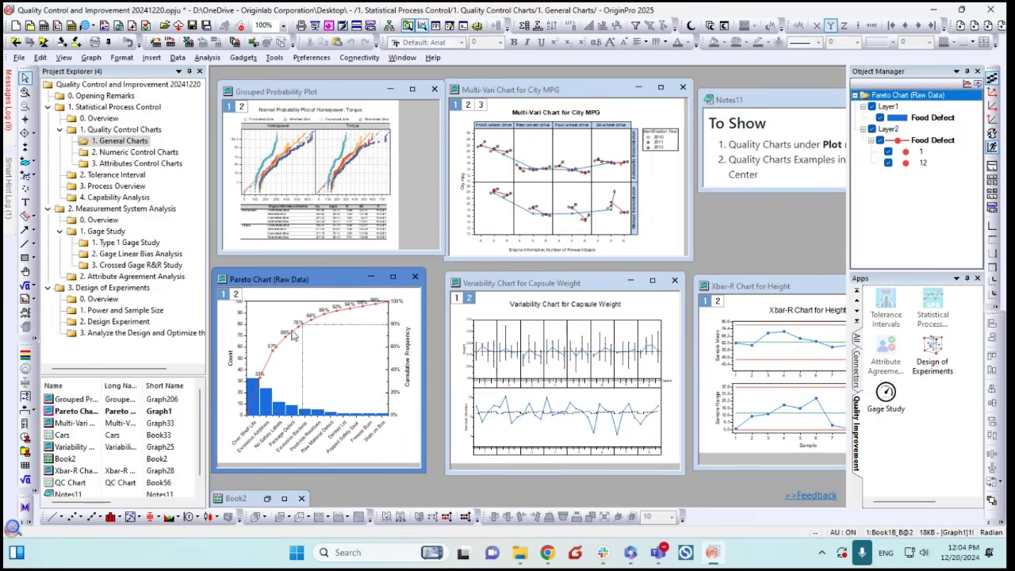
Enlarge the Multi-Vari Chart for City MPG window and resize the Variability Chart for Capsule Weight window below it
click(534, 93)
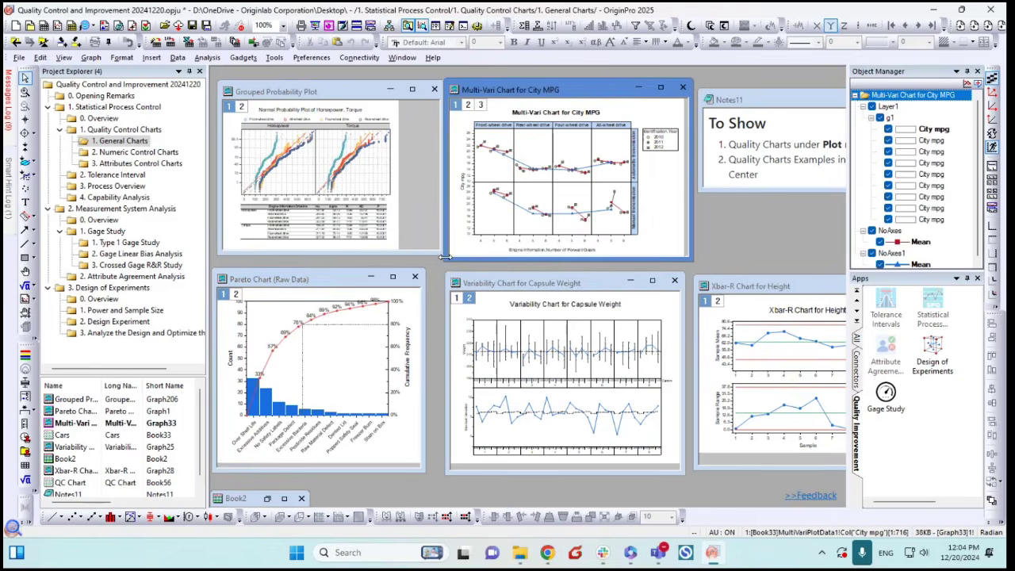
drag(444, 258, 291, 286)
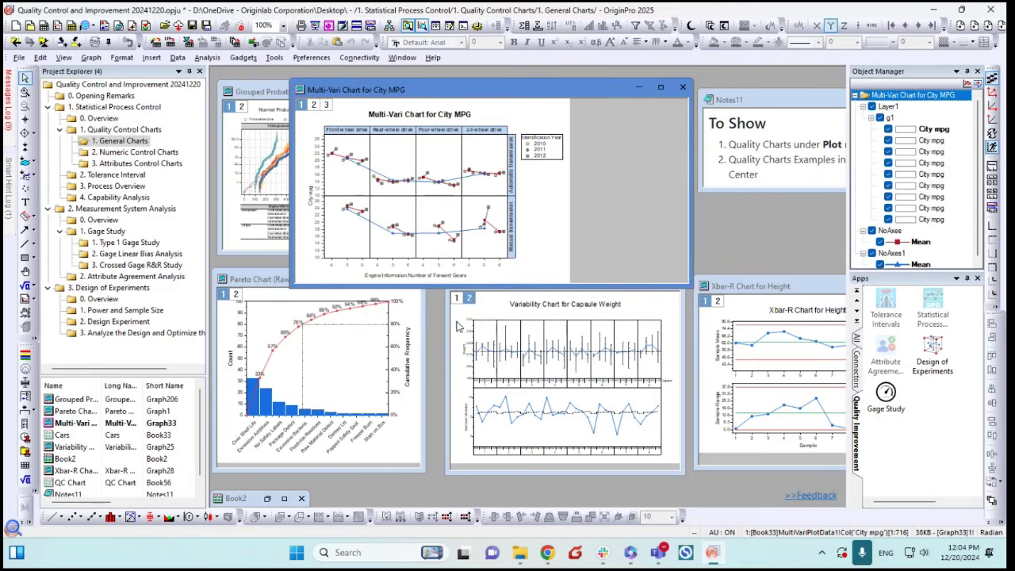
click(458, 326)
drag(450, 283, 300, 277)
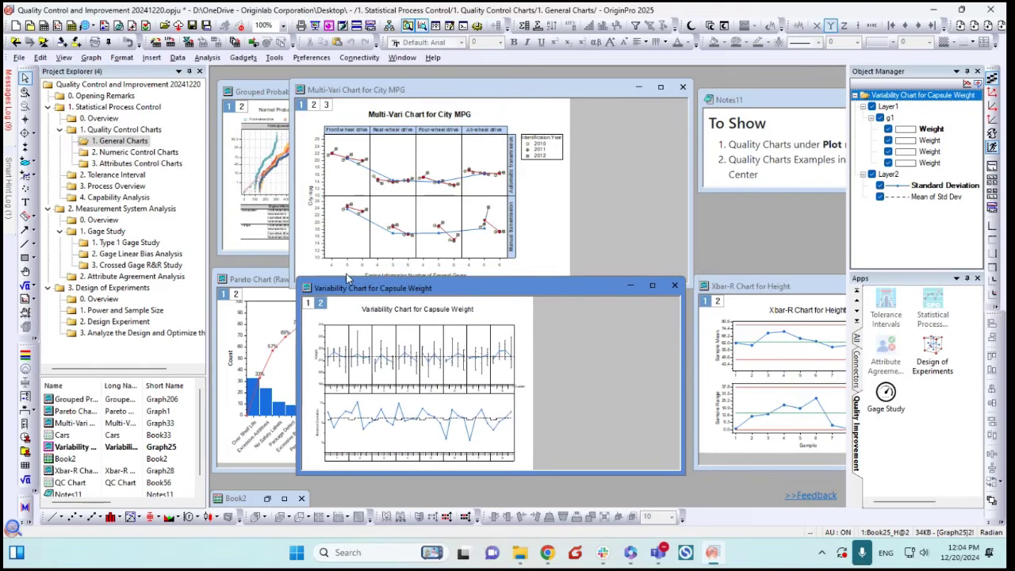
drag(297, 277, 438, 292)
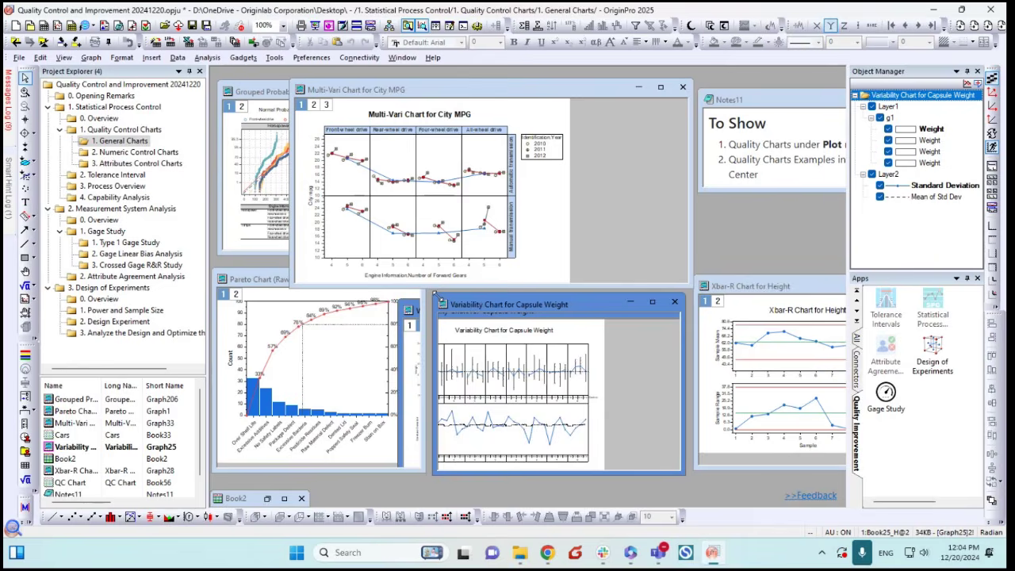
Enlarge the Xbar-R Chart for Height window to show its control limits, and place it beside the Variability Chart
click(760, 287)
drag(759, 287, 437, 154)
drag(612, 344, 718, 423)
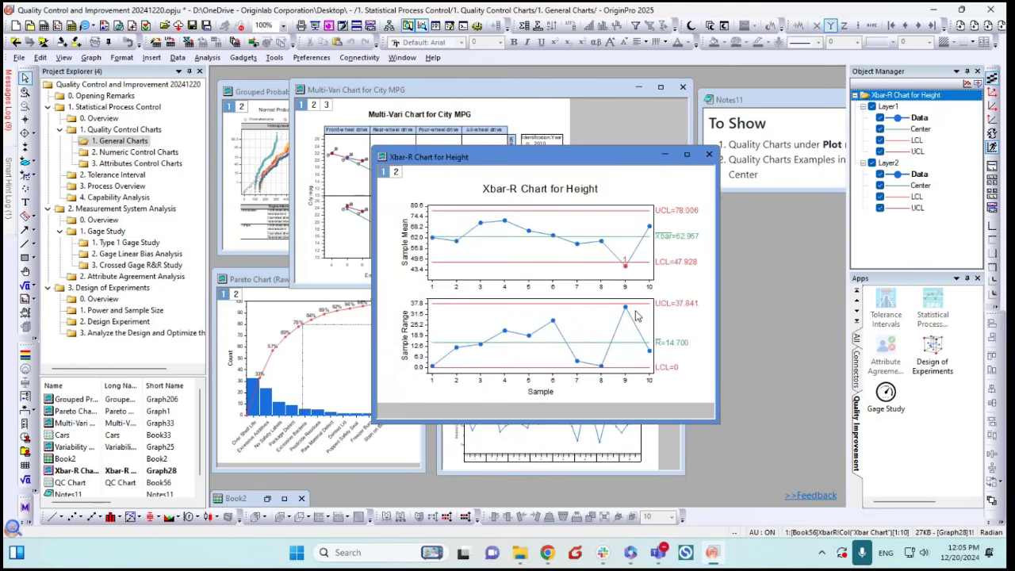
drag(505, 164, 750, 247)
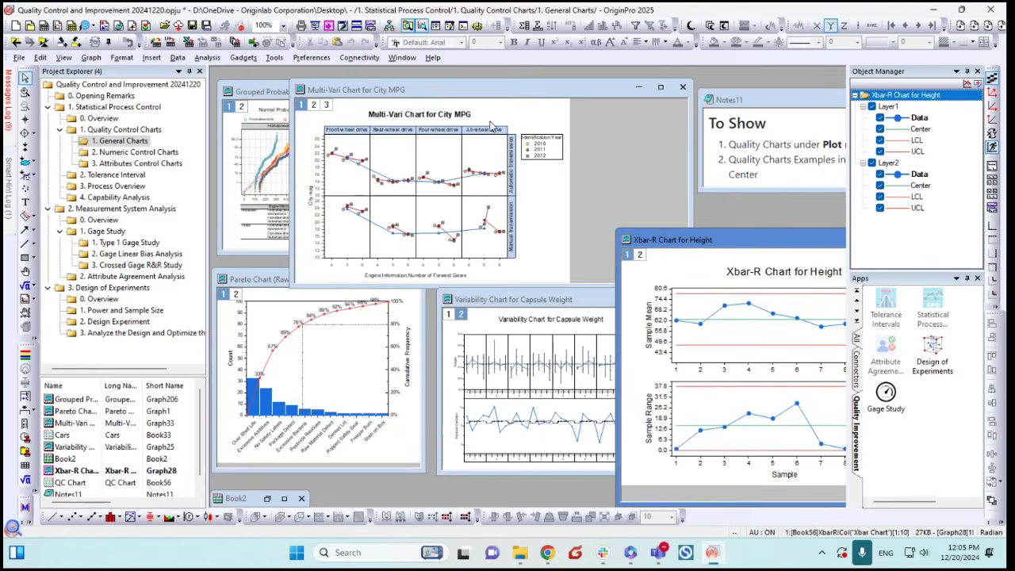
Make Book2 active and look through the Statistical plot types for the available quality charts
click(252, 498)
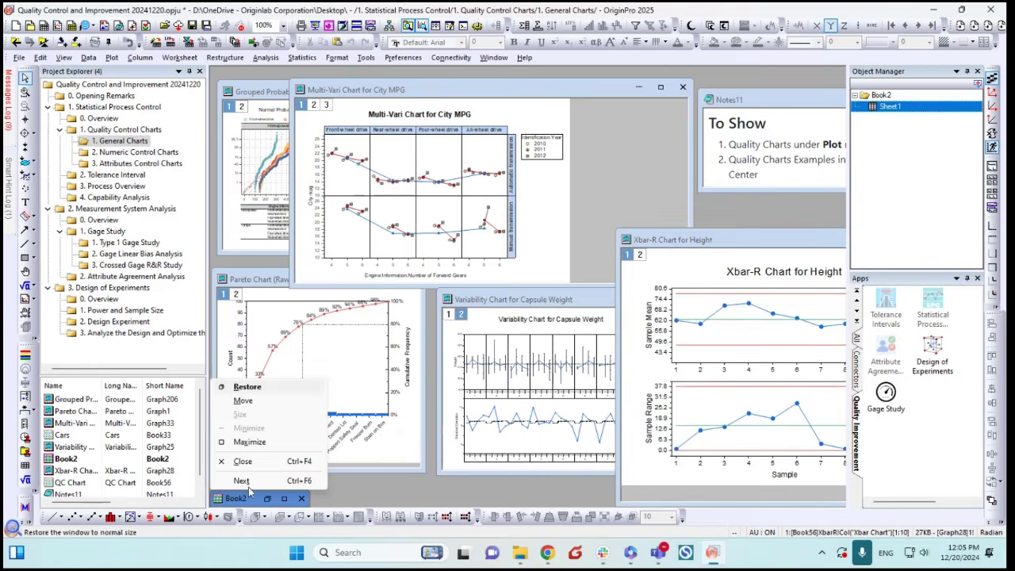
click(112, 58)
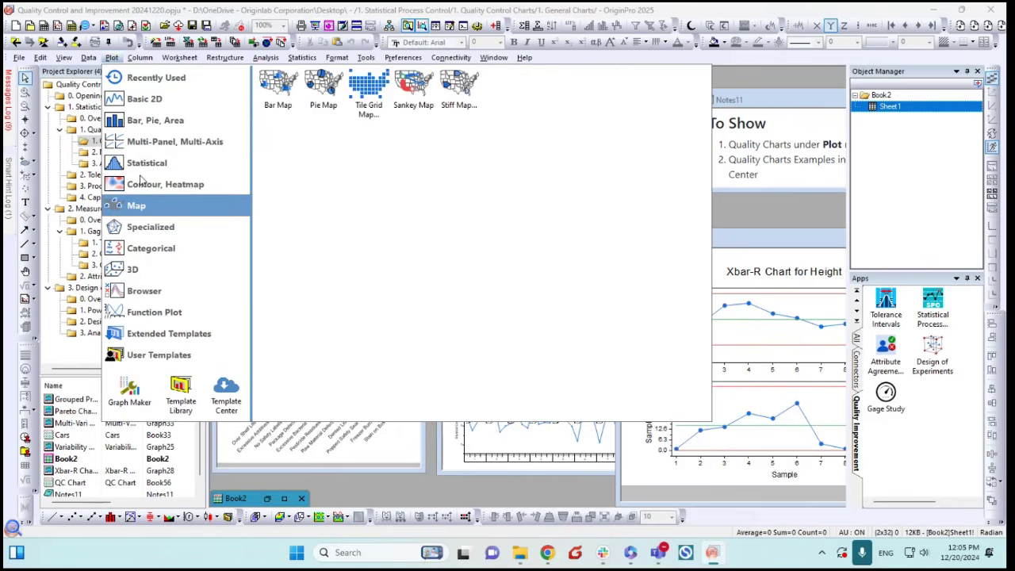
mouse_move(148, 172)
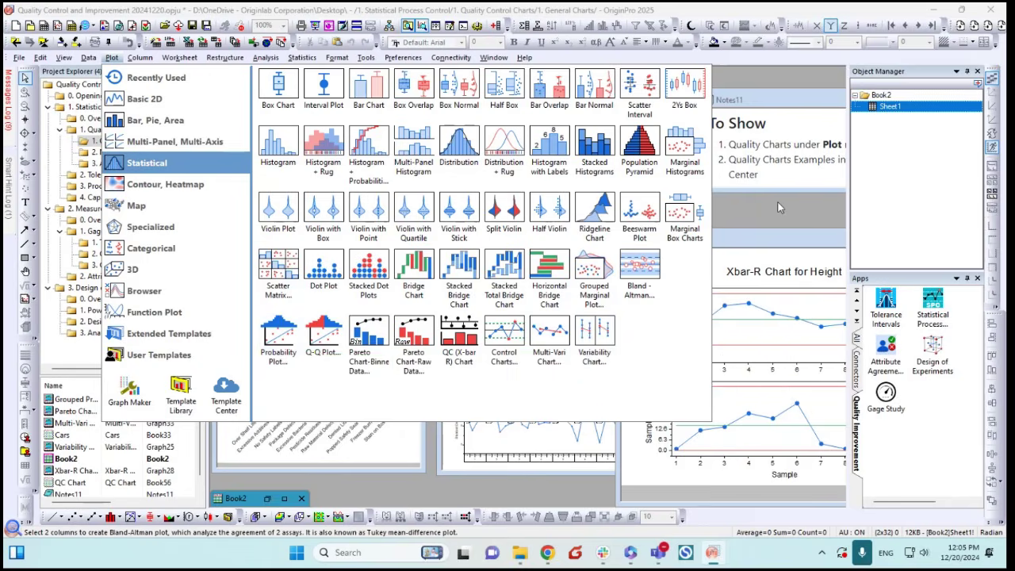
key(Escape)
Open the Learning Center and filter the graph samples to the Quality Control plot type
click(522, 59)
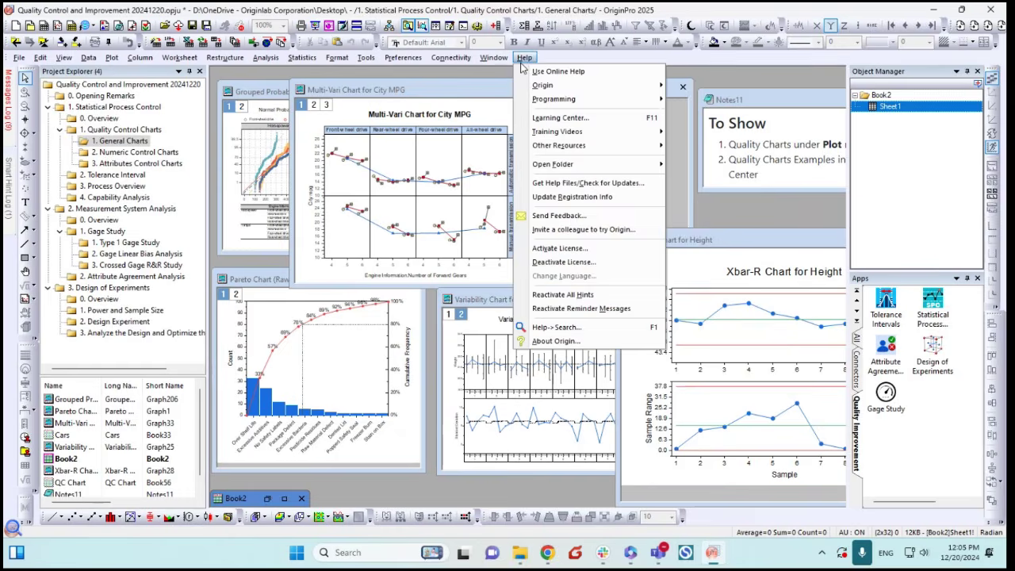
click(553, 119)
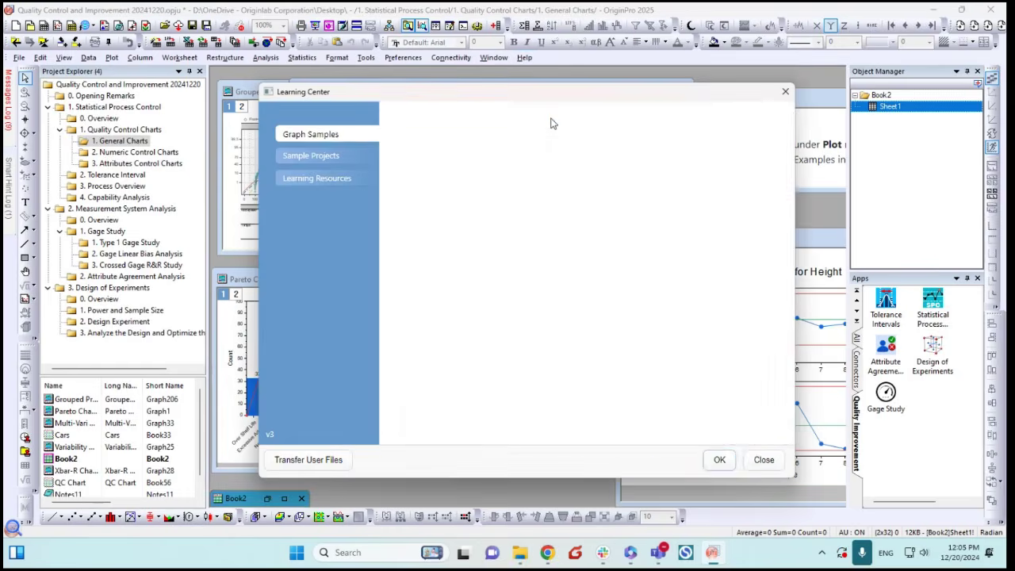
drag(558, 112, 508, 128)
key(BackSpace)
key(BackSpace)
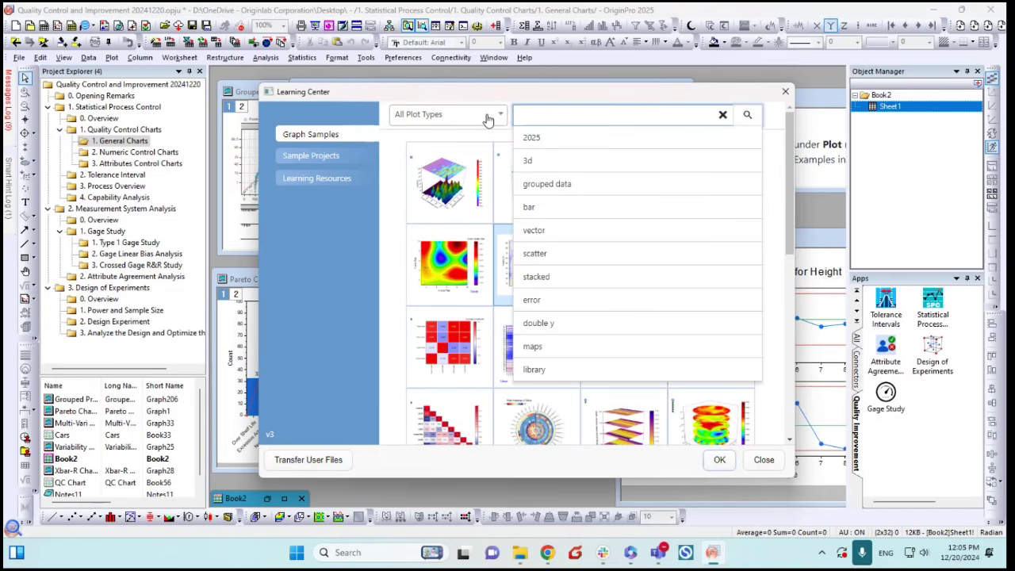
click(498, 115)
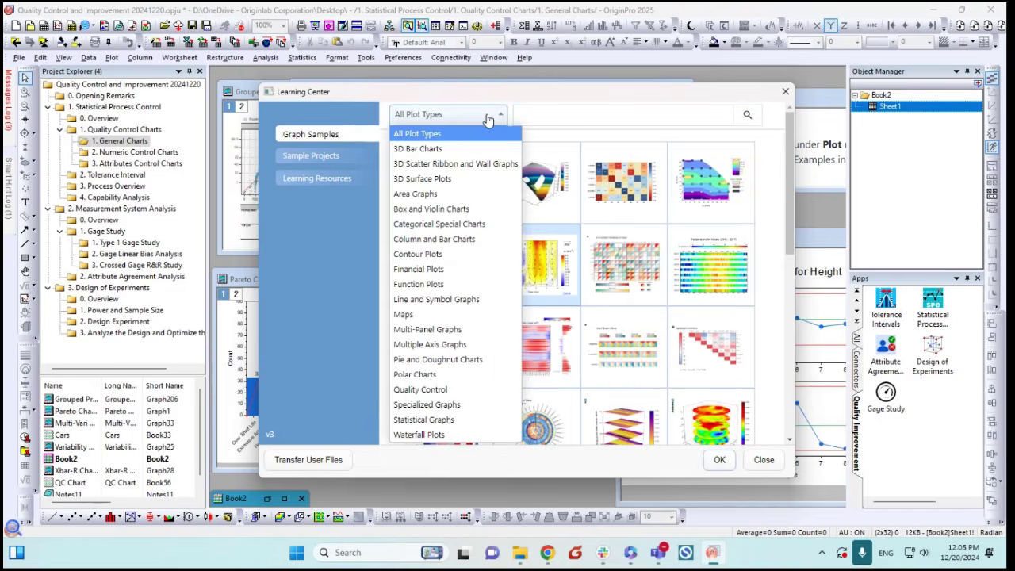
click(440, 391)
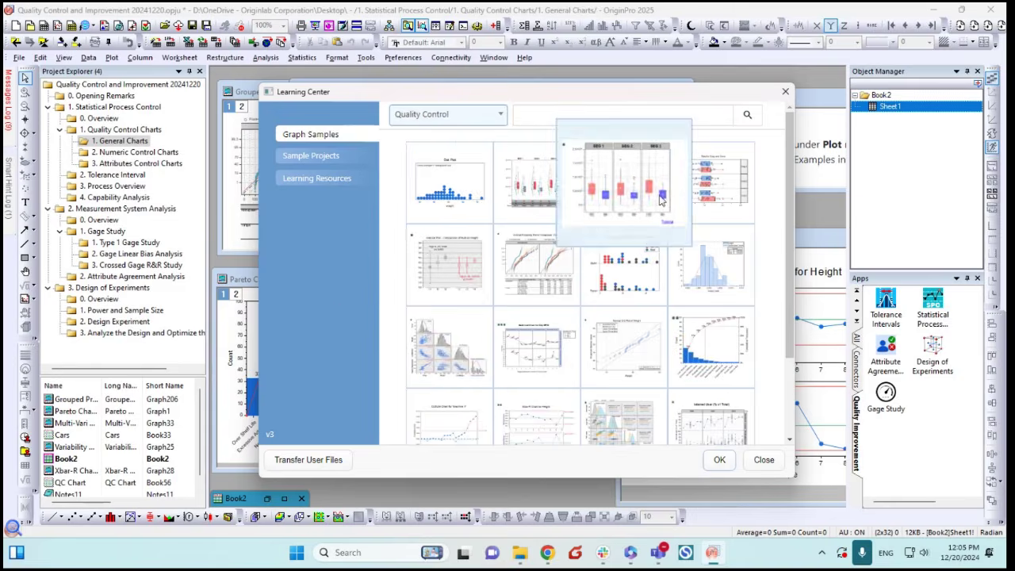
Browse the Quality Control sample graphs down to the end of the list, then close the Learning Center
scroll(512, 253, down, 3)
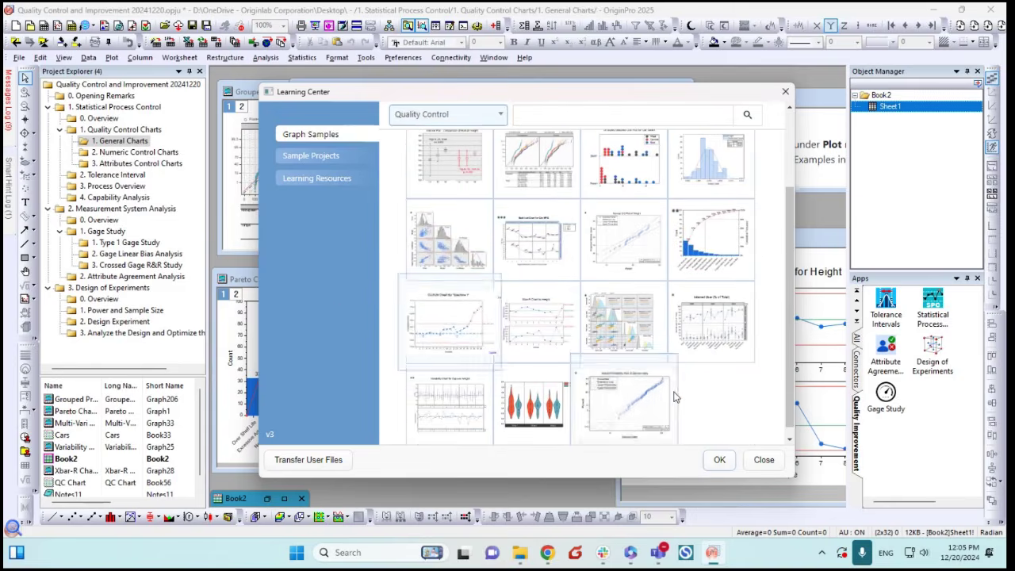
mouse_move(657, 347)
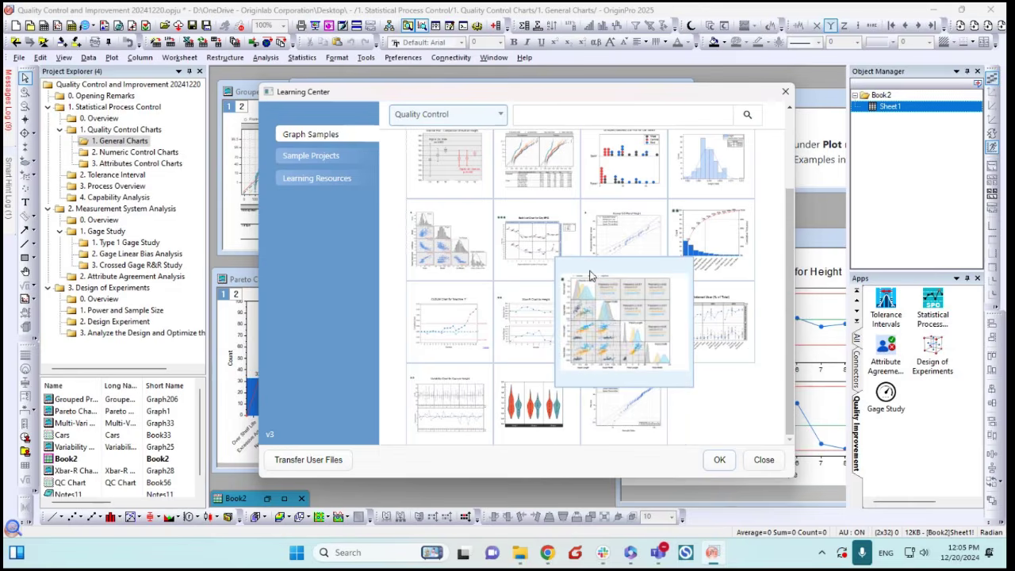
mouse_move(555, 254)
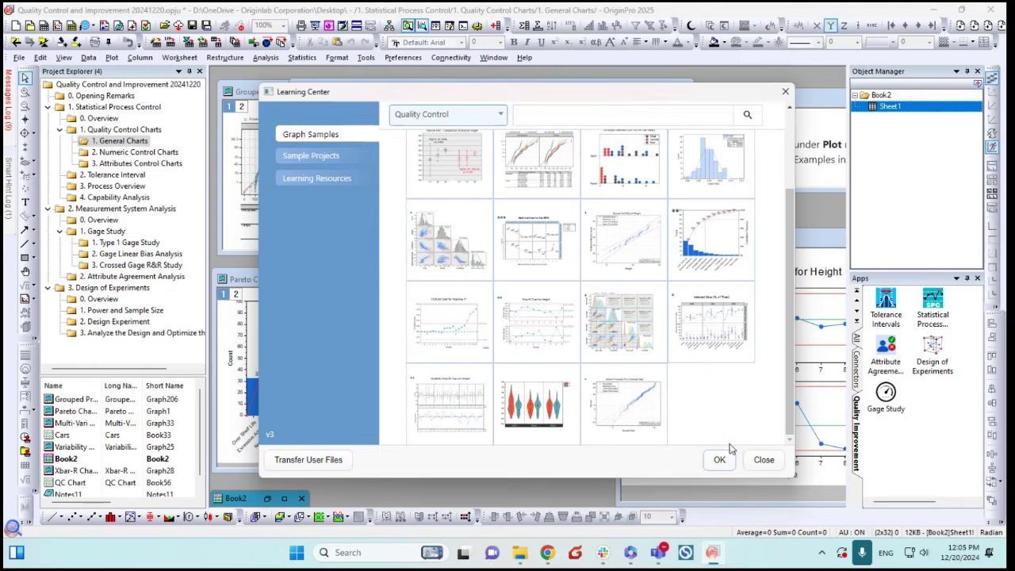
click(761, 460)
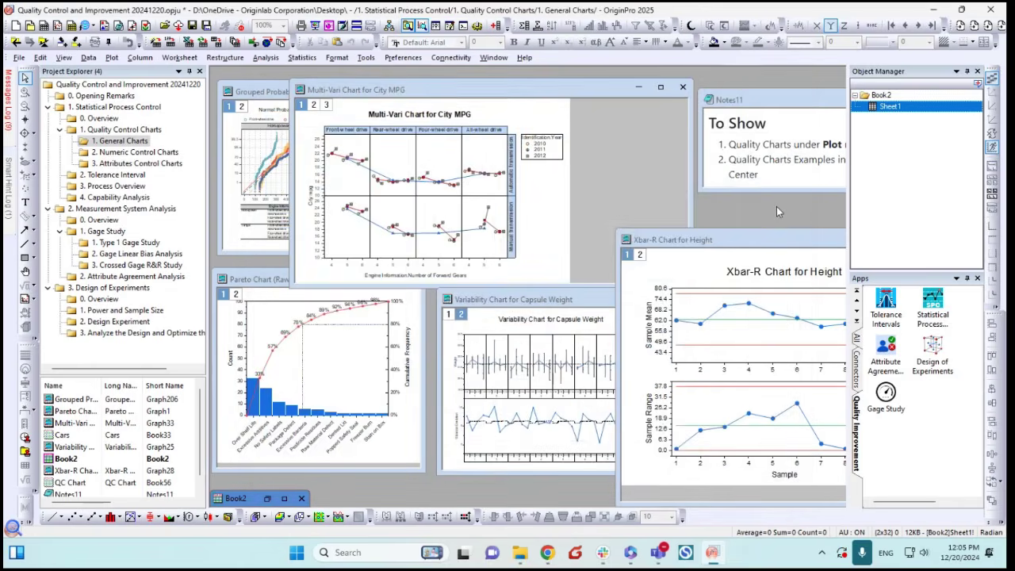
Open the 2. Numeric Control Charts project folder and examine the Height column in the Height of Pipe workbook
click(110, 156)
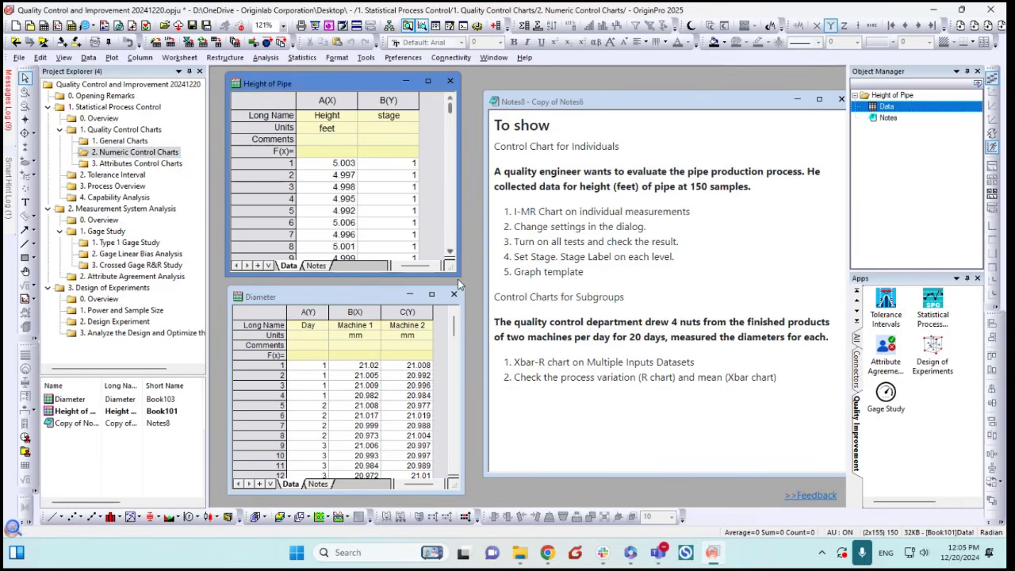
drag(453, 271, 474, 480)
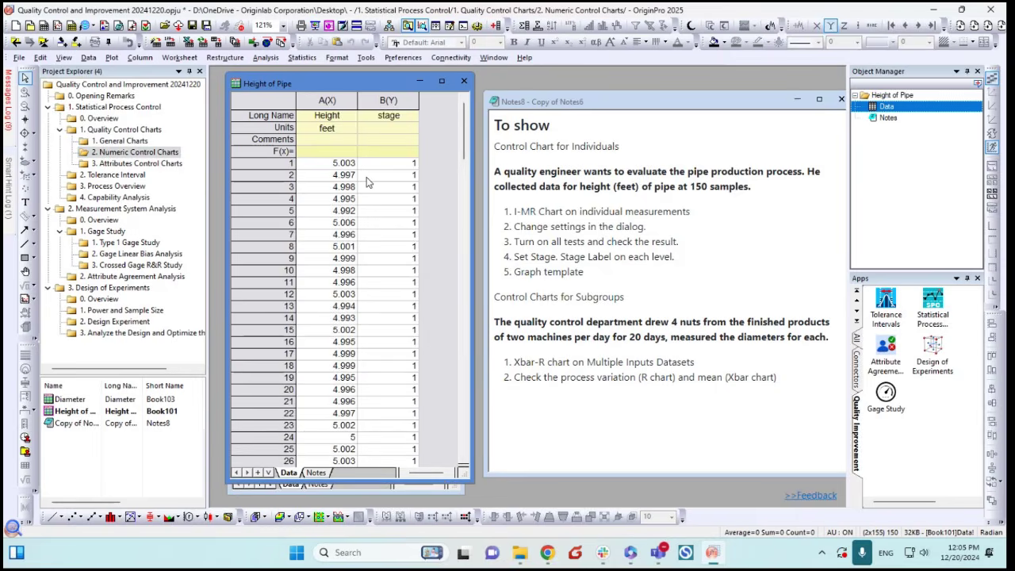
click(336, 103)
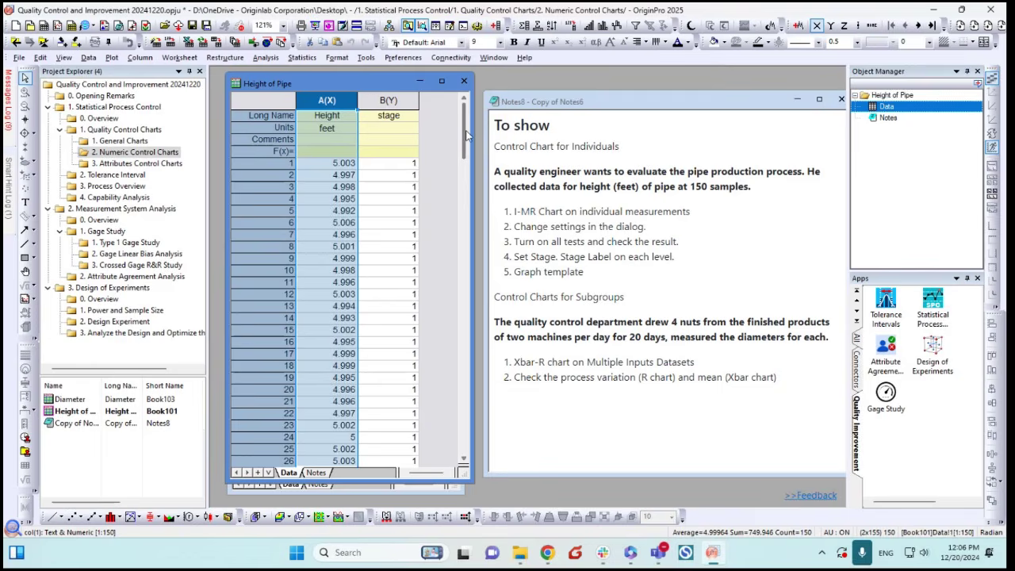
drag(474, 481, 461, 294)
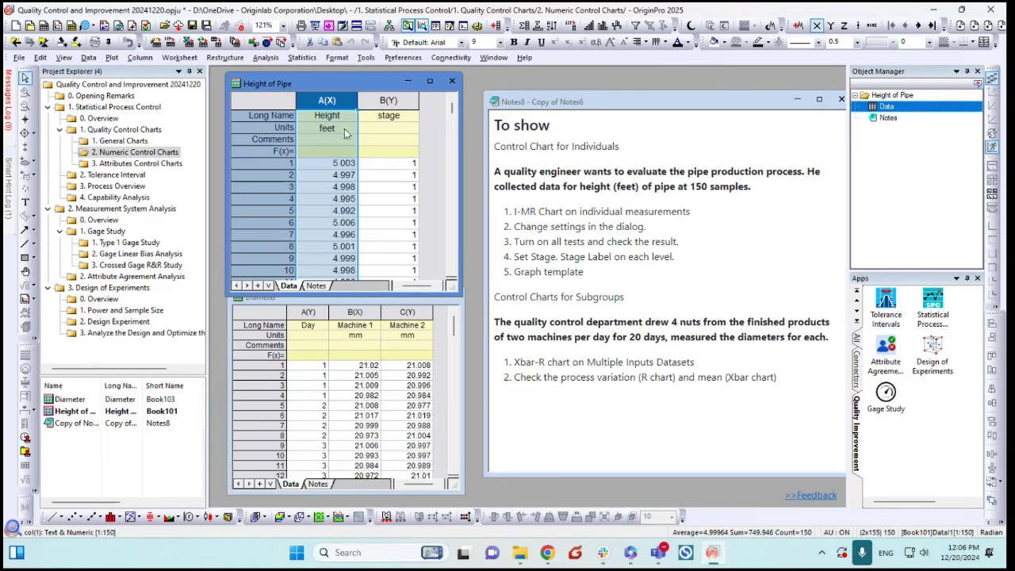
click(357, 130)
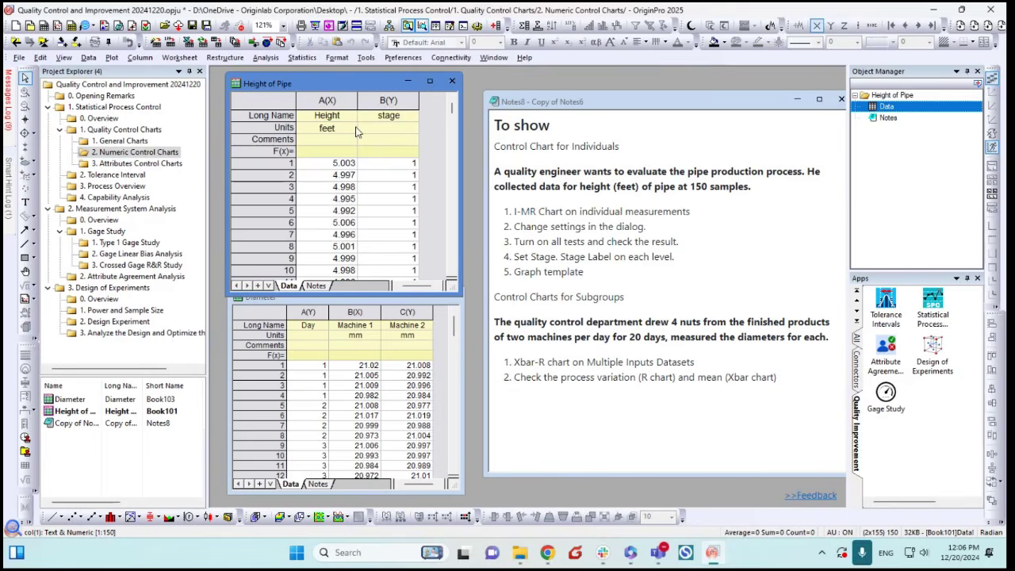
Select the Height column and launch the Statistical Process Control app, showing its Control Charts page
click(327, 100)
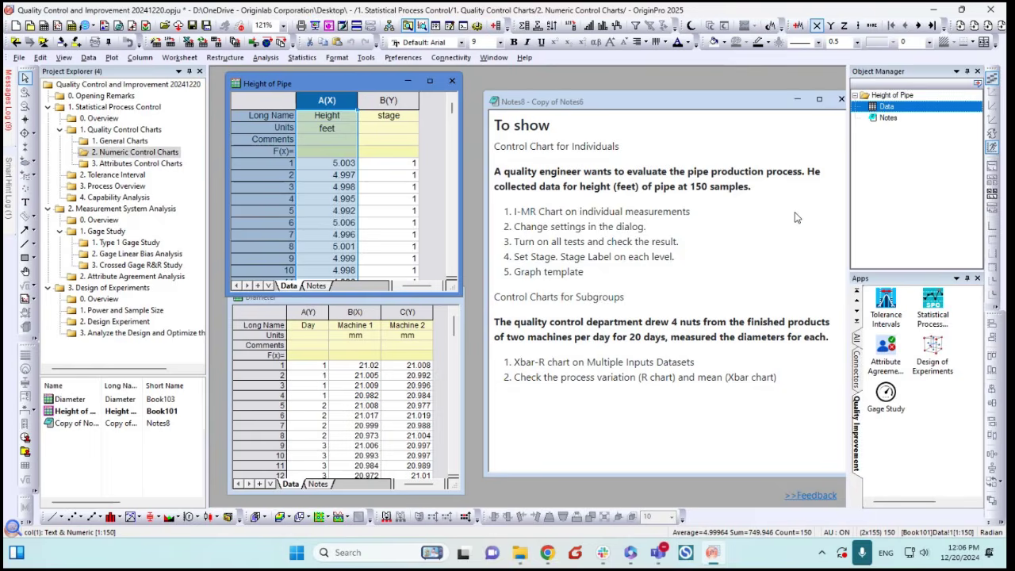
click(935, 308)
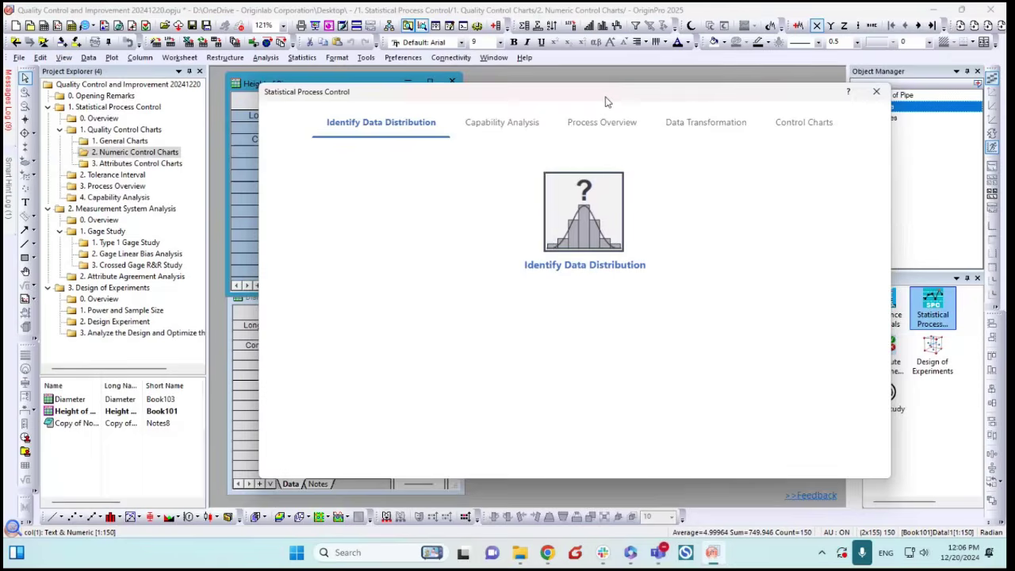
click(512, 130)
click(568, 128)
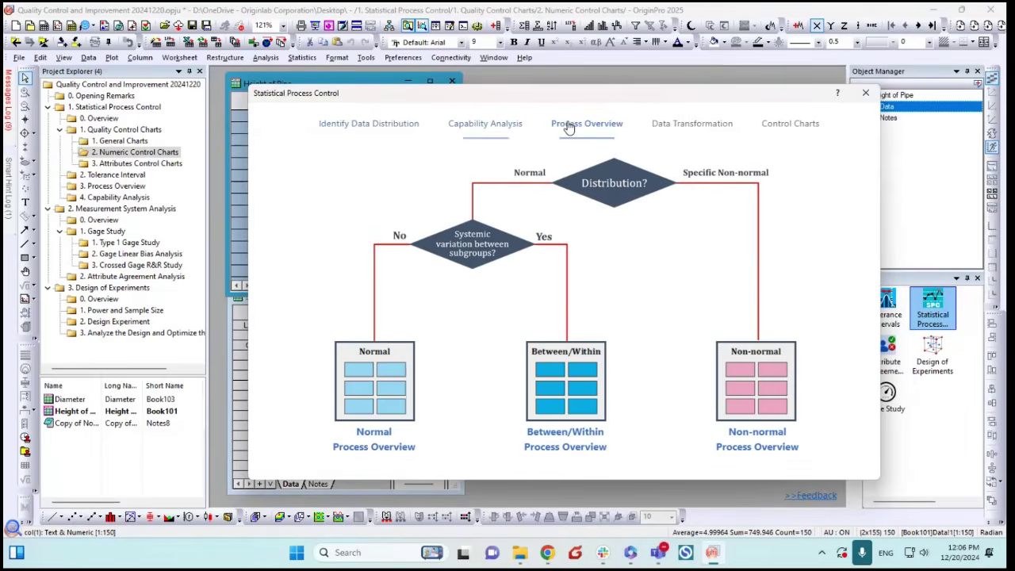
click(774, 126)
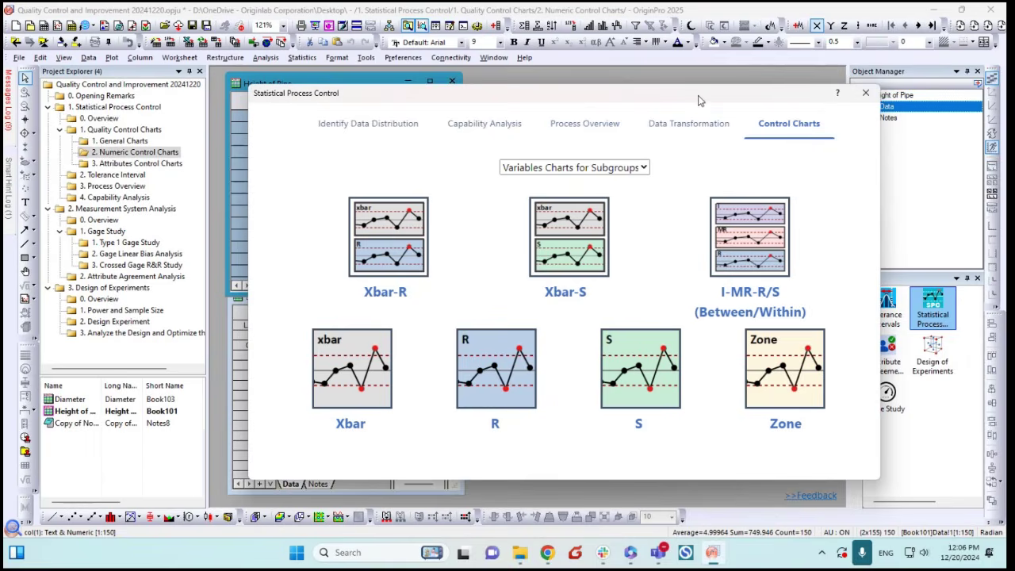
drag(696, 97, 662, 90)
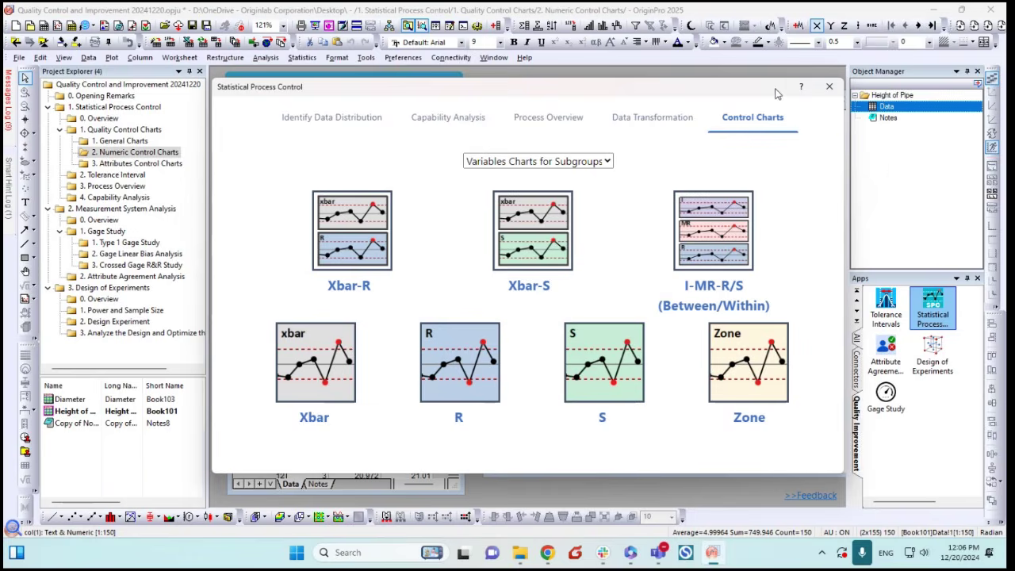
Open the Statistical Process Control app's online help and read through its tools, installation, sample project and topics sections
click(800, 87)
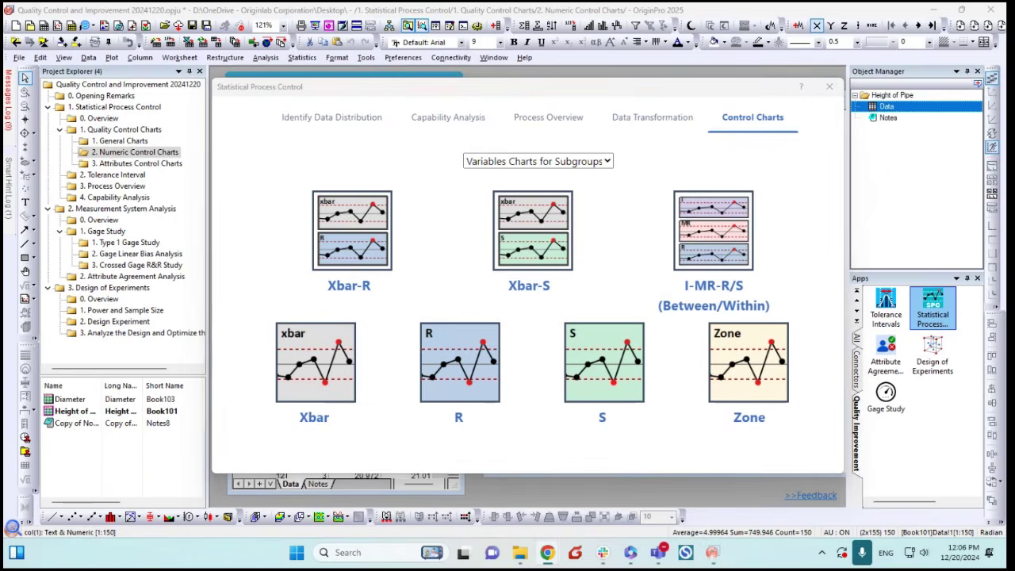
drag(1014, 266, 731, 17)
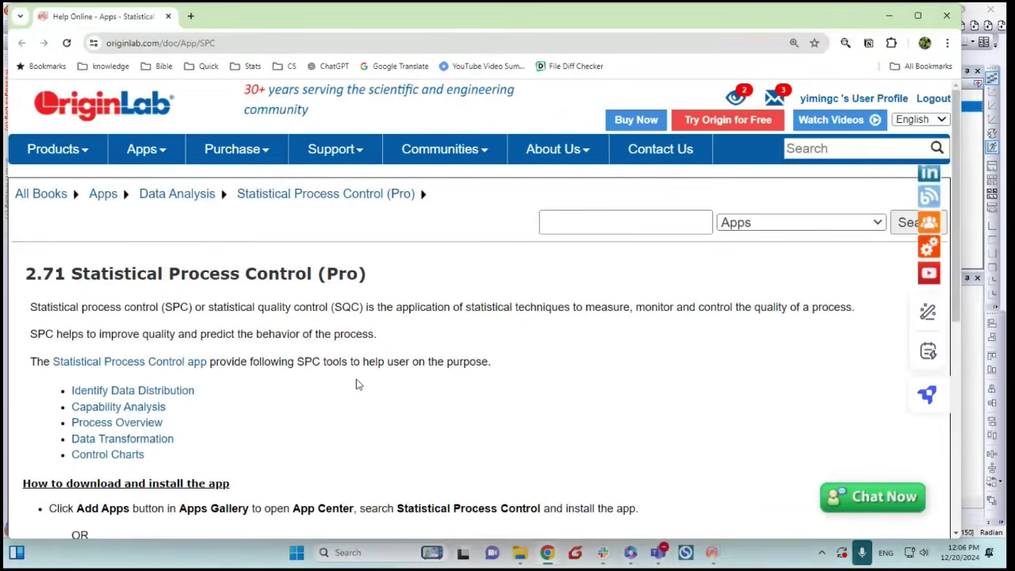
scroll(237, 313, down, 2)
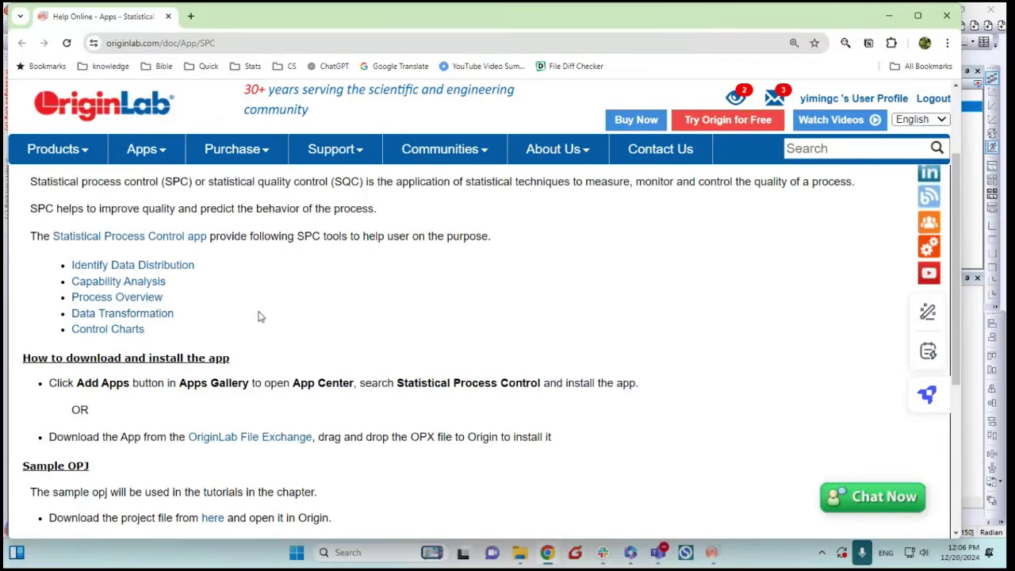
scroll(267, 288, up, 1)
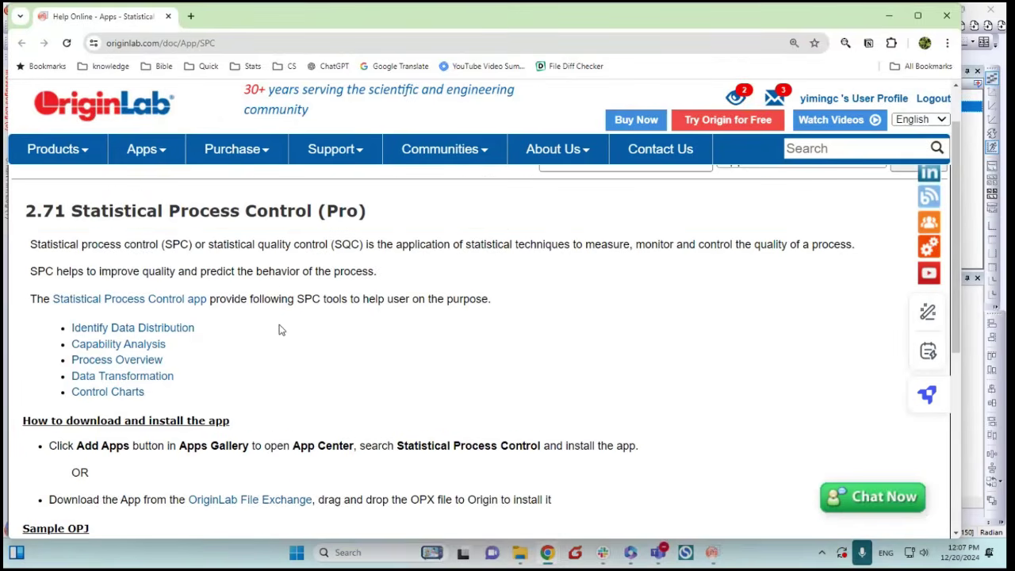
scroll(279, 330, down, 5)
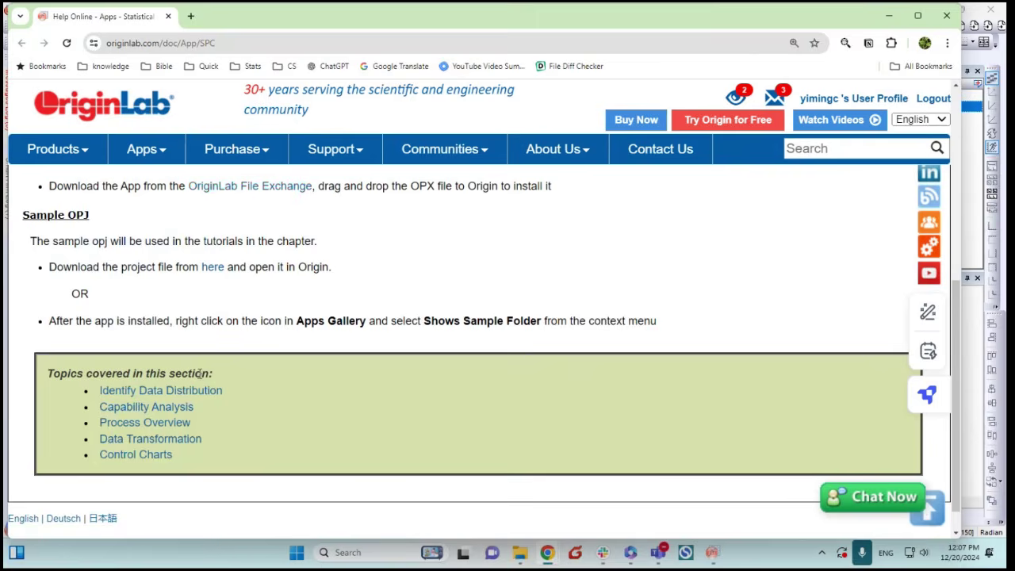
Open the Identify Data Distribution help topic, skim its contents and introduction, and close the online help
click(185, 392)
scroll(356, 298, down, 2)
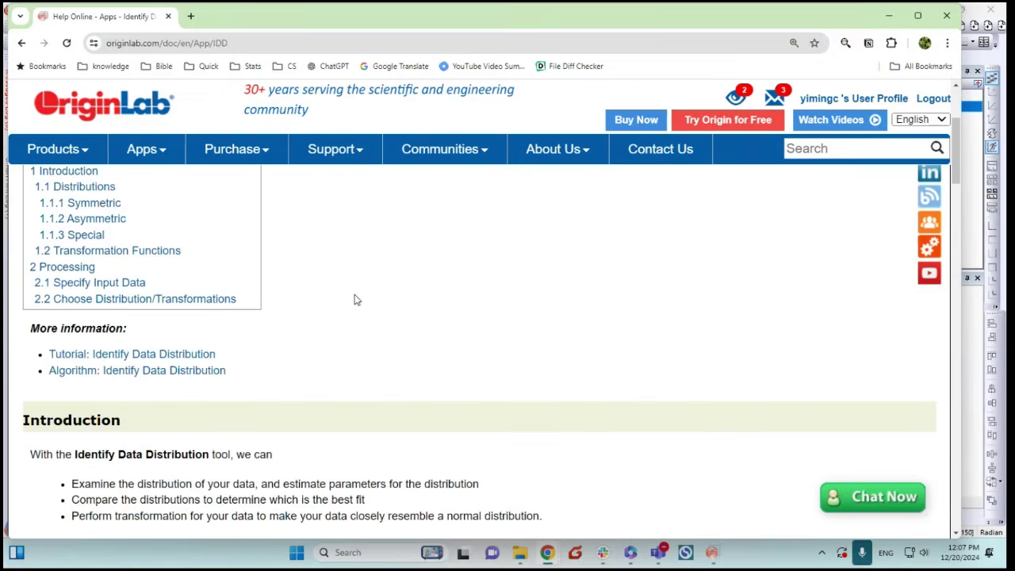
scroll(356, 298, down, 2)
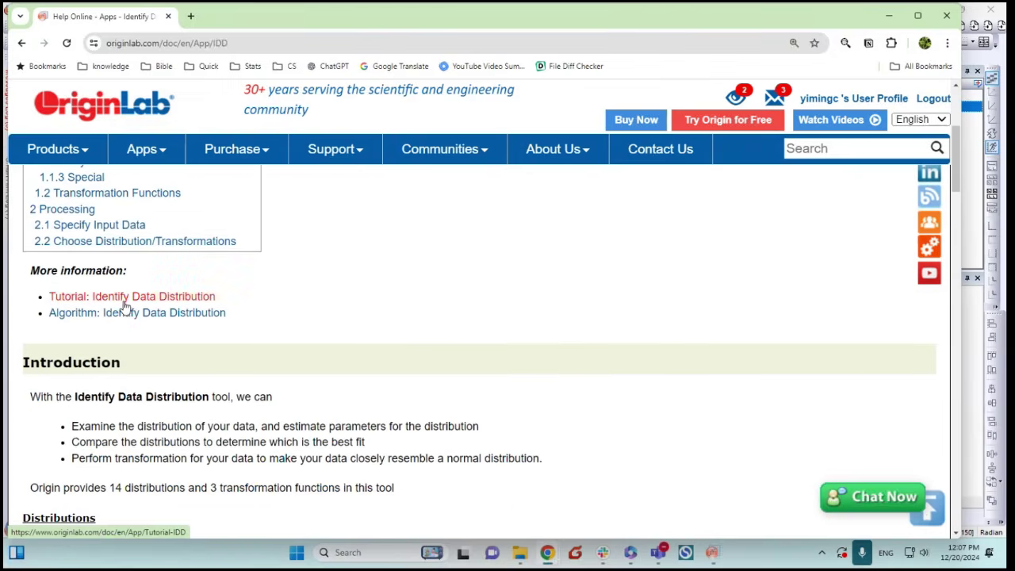
click(946, 15)
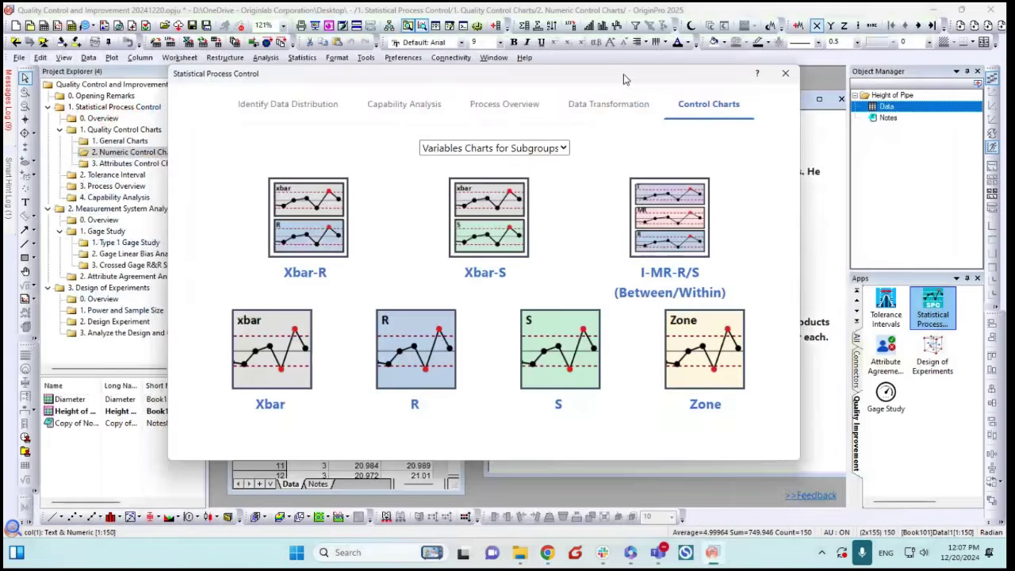
Switch the control chart category to Variables Charts for Individuals and start an I-MR chart on the Height data
click(550, 146)
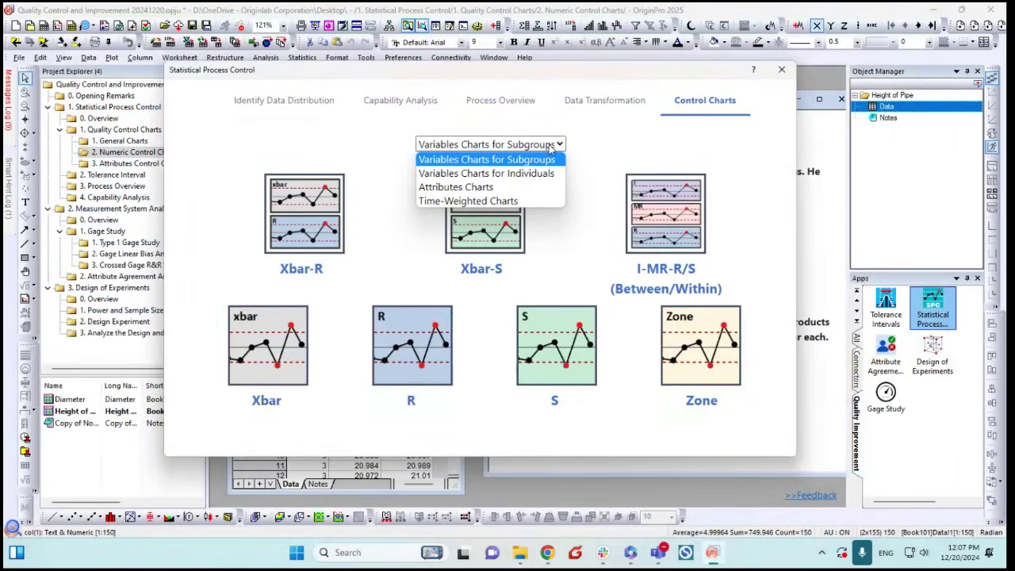
click(516, 173)
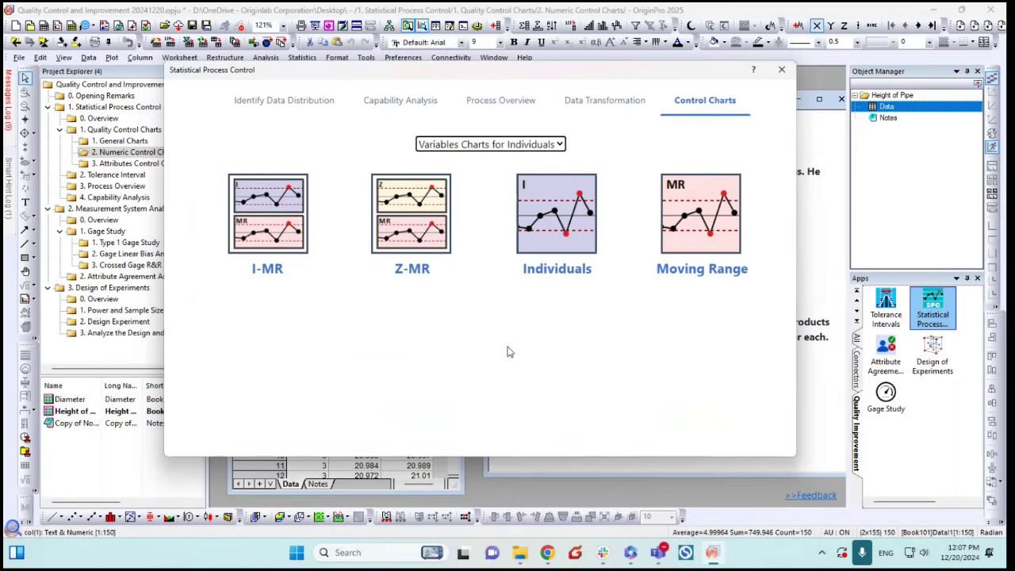
click(264, 234)
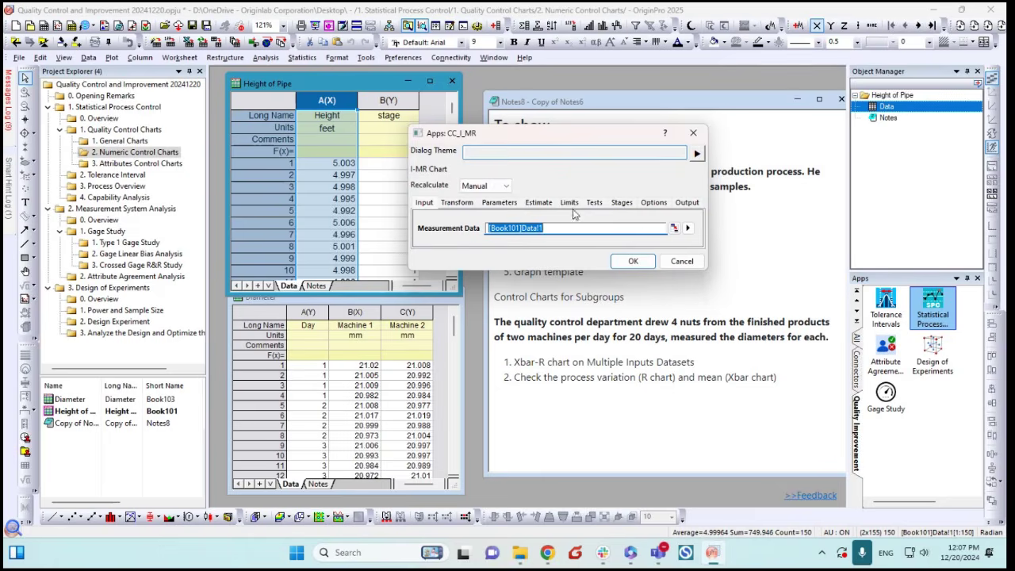
Review the I-MR dialog's theme options and its input, transformation, parameter, estimate, limit and test settings without changing them
click(701, 156)
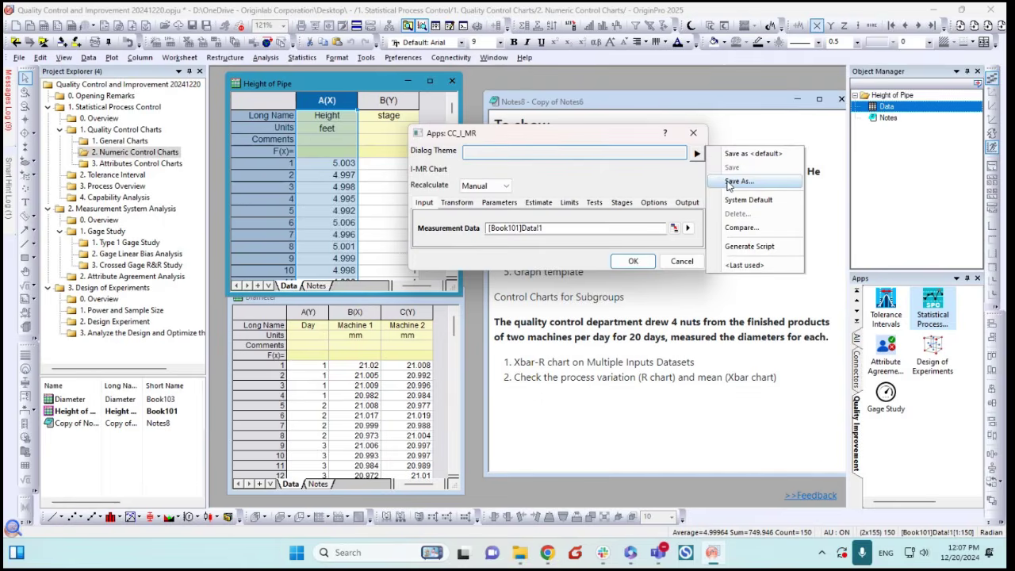
click(639, 180)
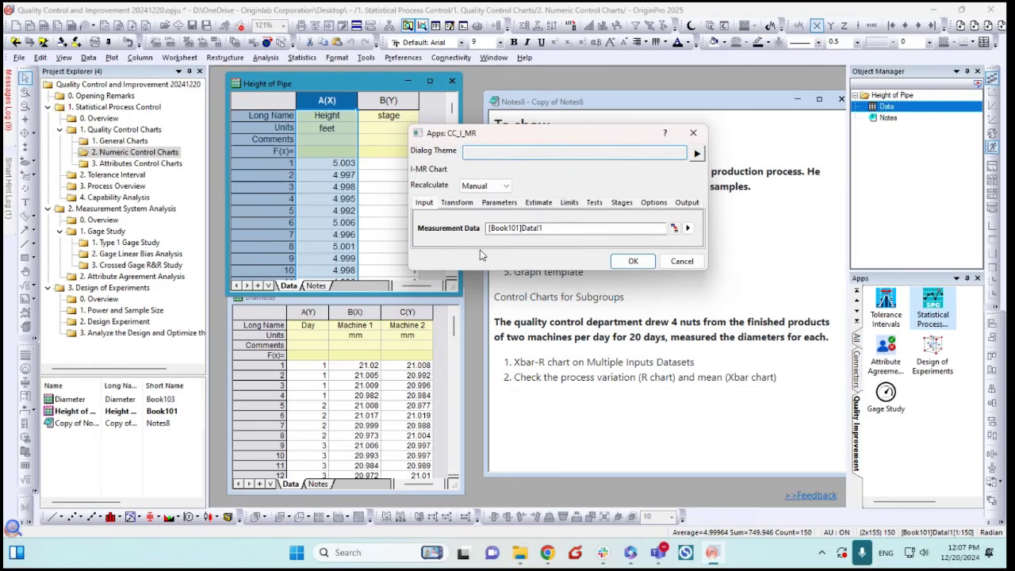
drag(539, 139, 597, 141)
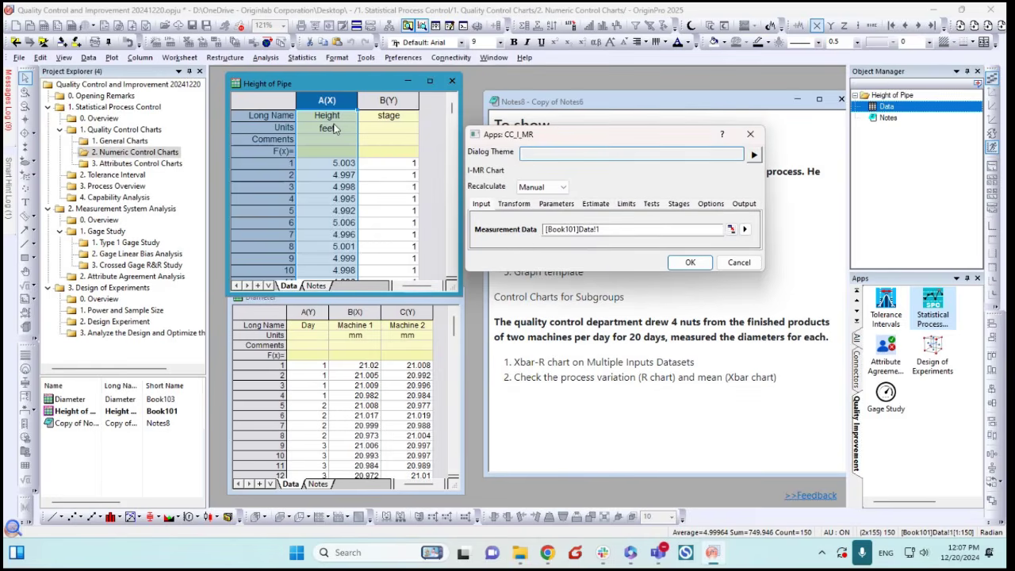
click(513, 205)
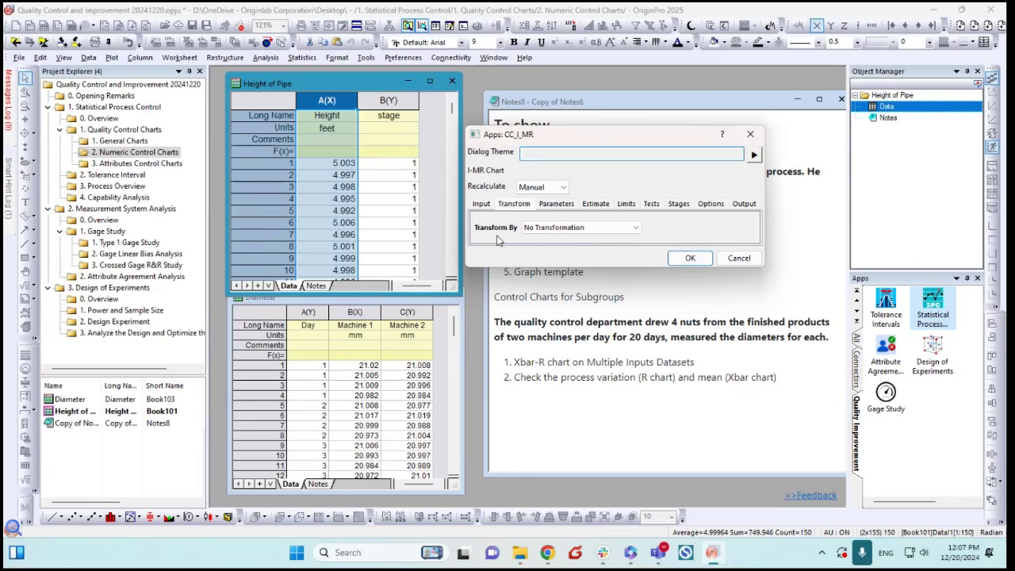
click(575, 229)
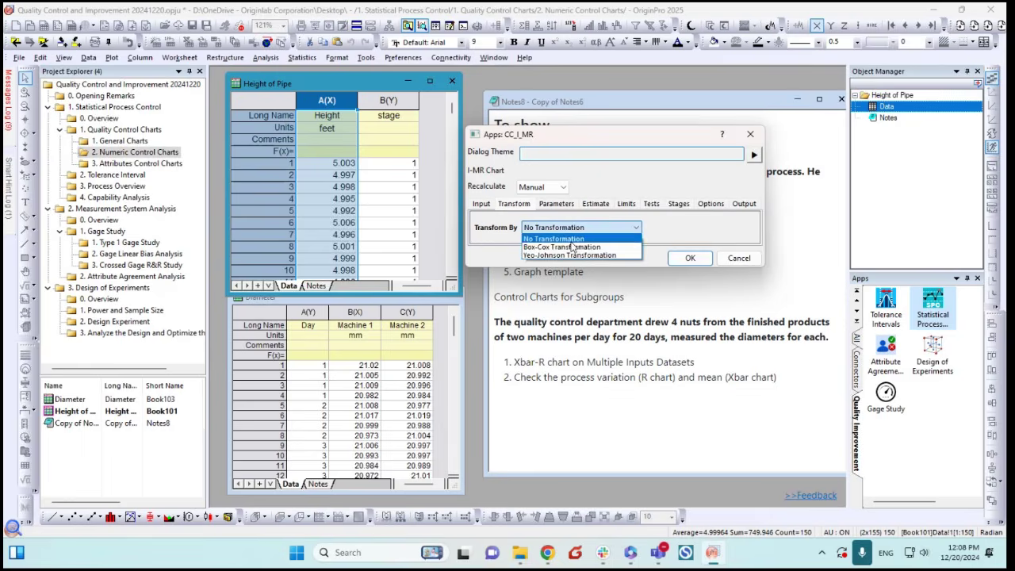
click(483, 243)
click(544, 206)
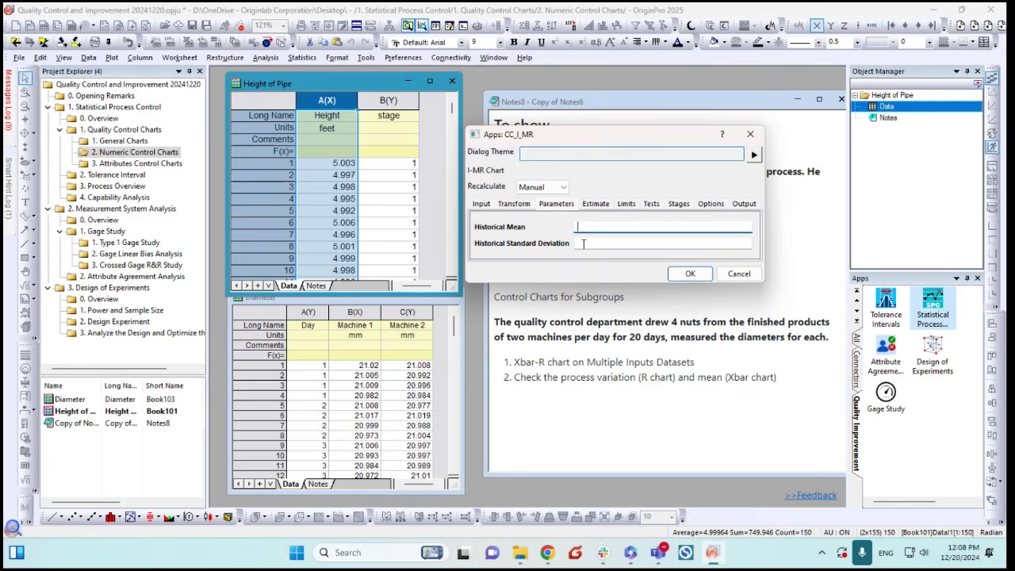
click(595, 205)
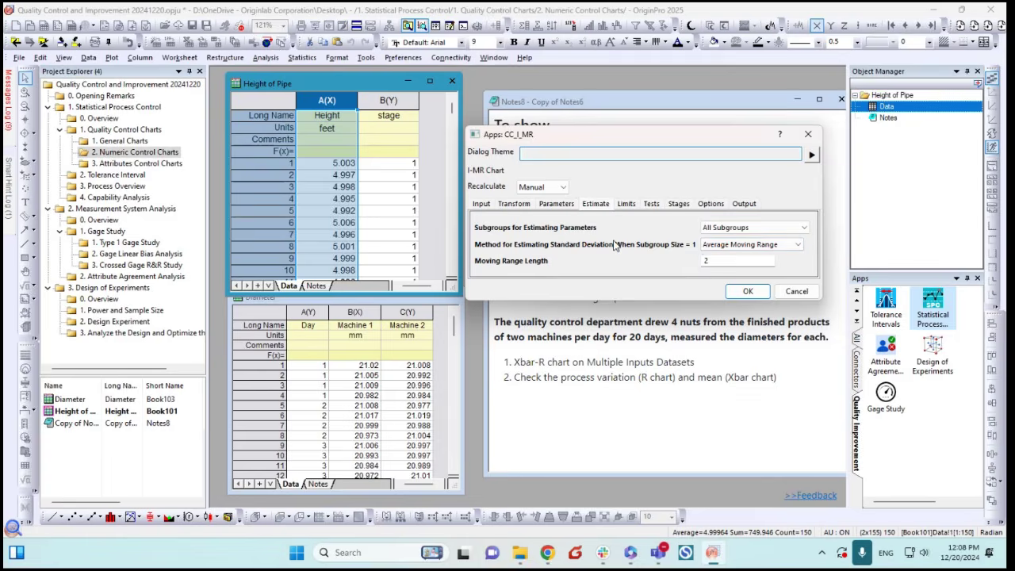
click(625, 205)
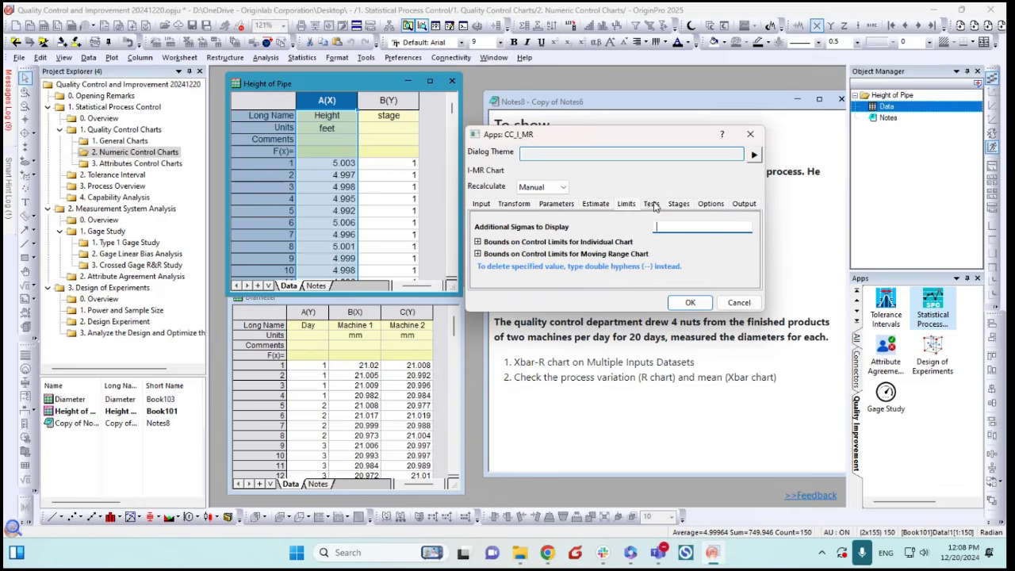
click(652, 205)
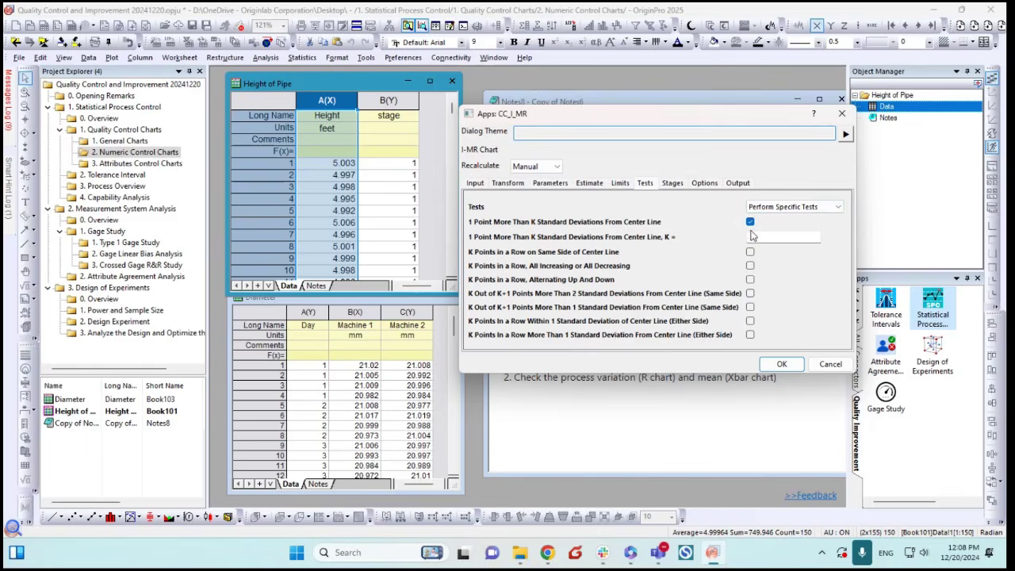
Create the I-MR chart for Height with the default settings and enlarge its graph window
click(704, 186)
click(683, 255)
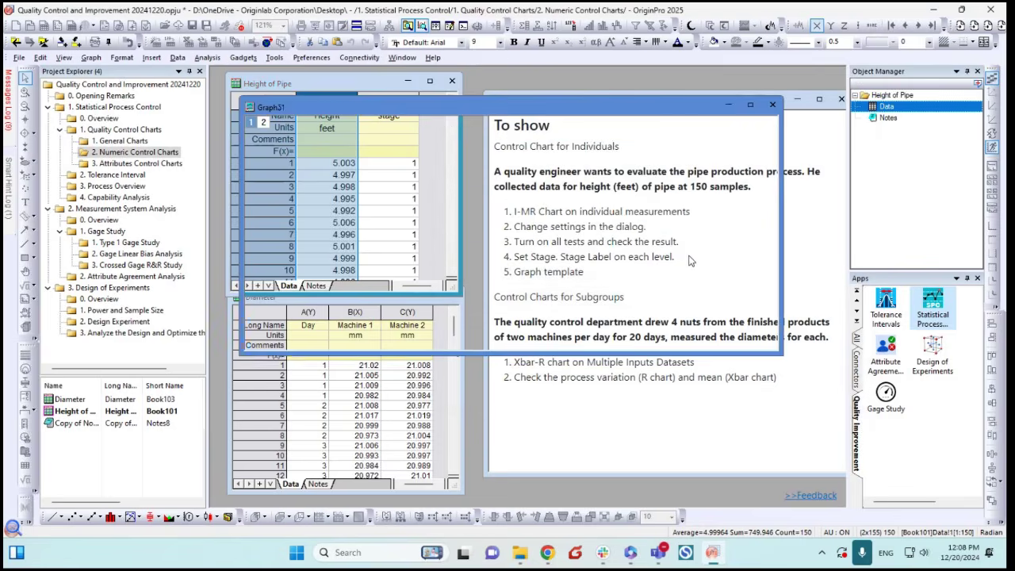
drag(783, 353, 802, 474)
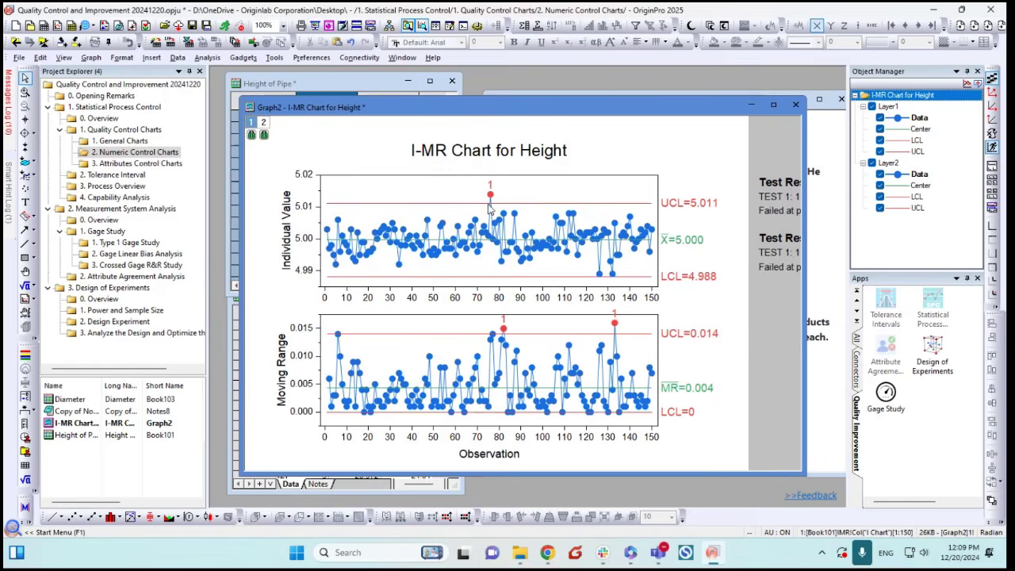
Examine the flagged points, control limits and test results on the I-MR chart, repositioning and resizing the graph window as needed
mouse_move(490, 197)
drag(511, 108, 494, 98)
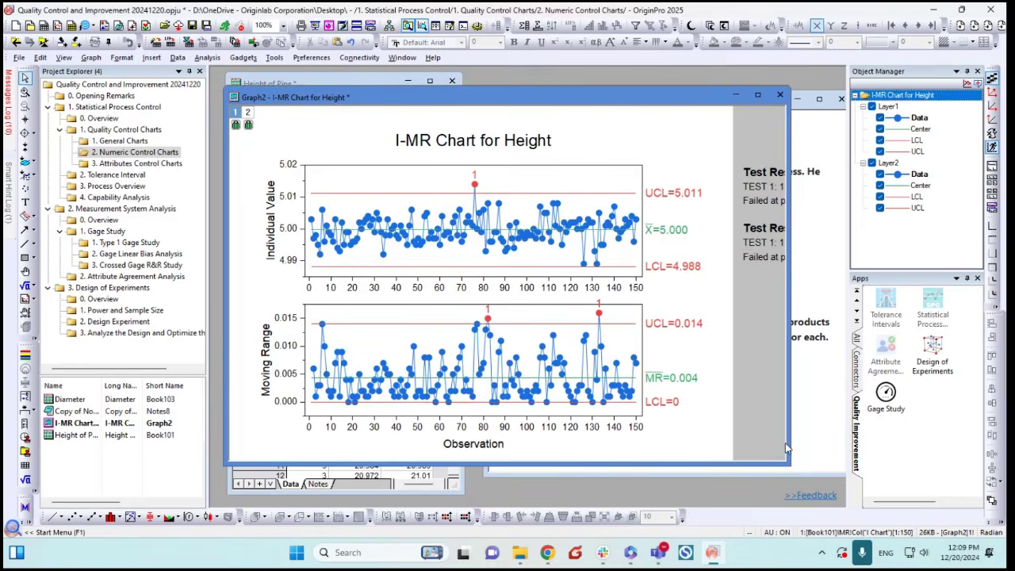
drag(788, 461, 809, 349)
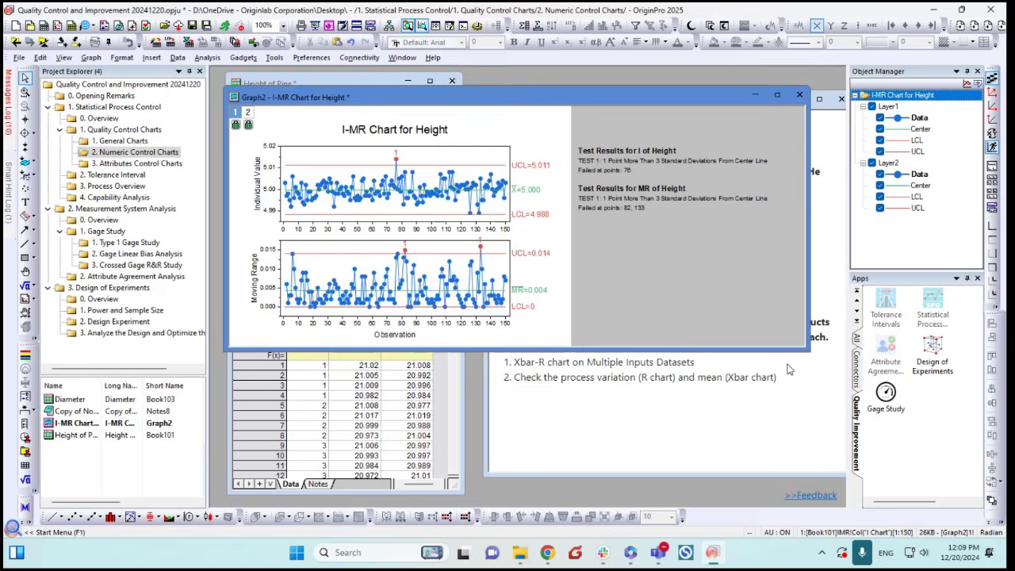
drag(805, 349, 814, 470)
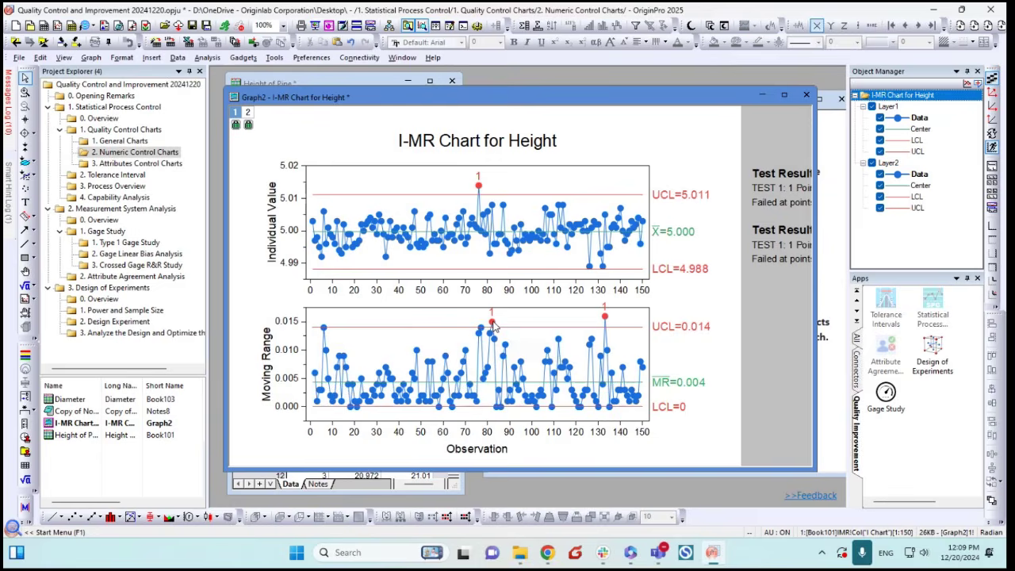
mouse_move(606, 319)
mouse_move(437, 195)
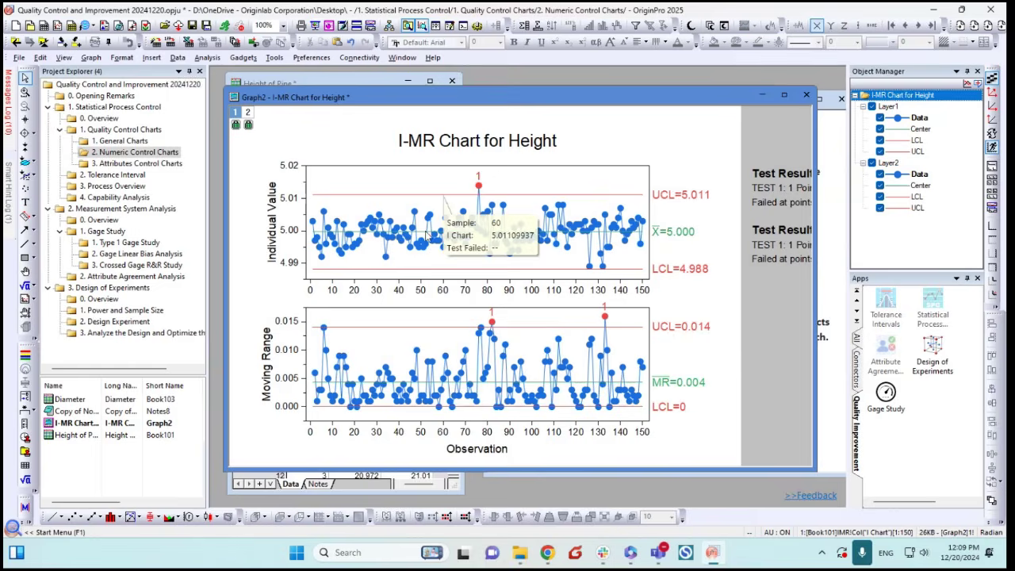
Narrow the I-MR chart's horizontal axis to about 19 to 92 observations, inspect the data points, and restore the full range
click(455, 284)
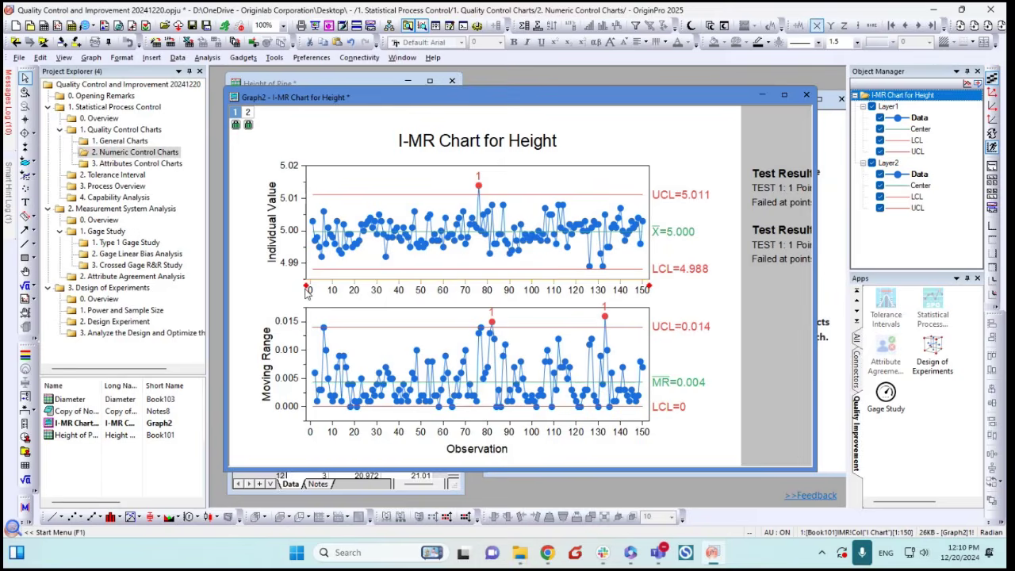
drag(307, 288, 353, 290)
drag(650, 287, 491, 291)
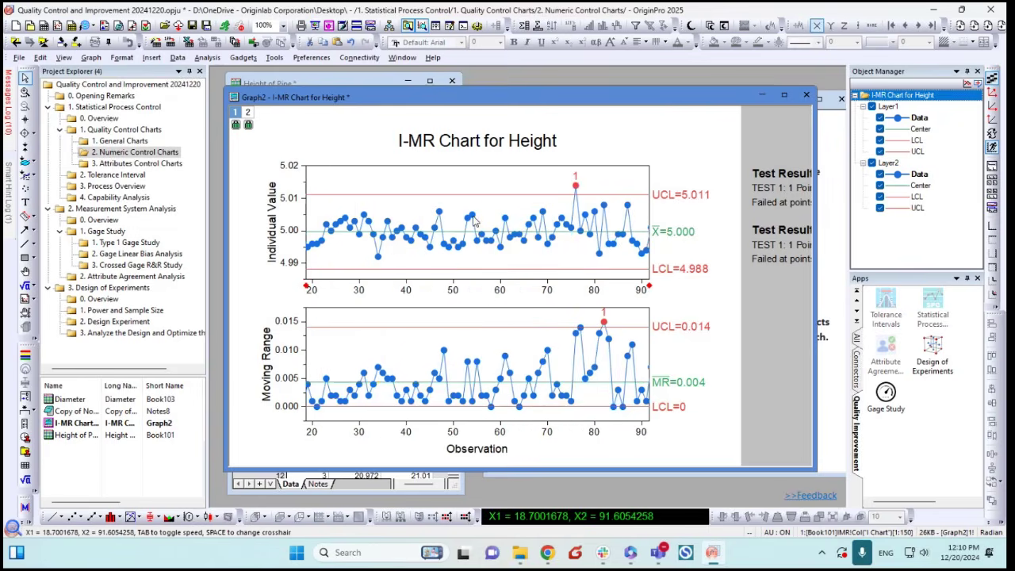
mouse_move(472, 221)
key(ctrl+r)
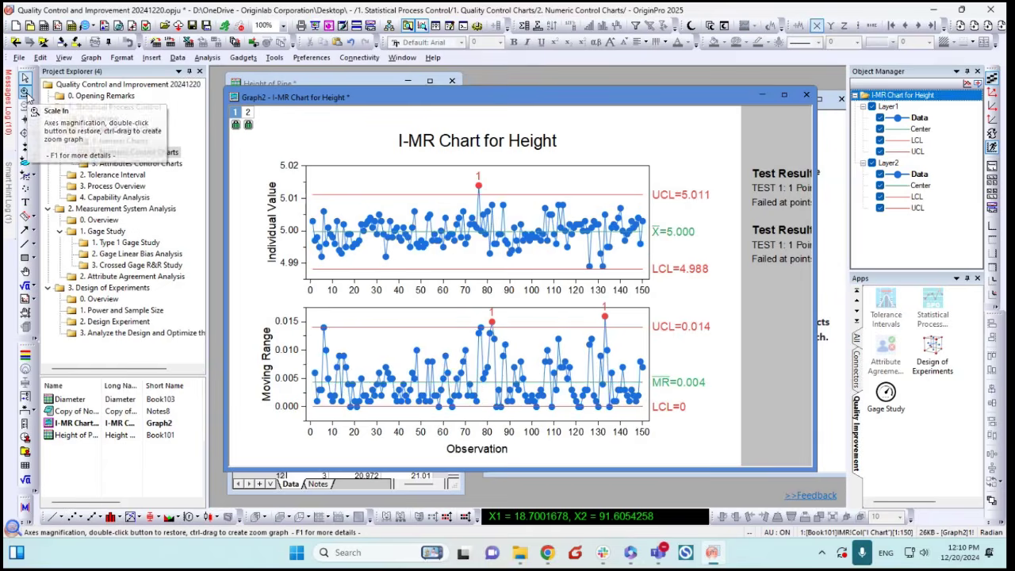
Zoom into parts of the Individual Value plot with the Scale In tool, restore the full view, and return to the pointer tool
click(25, 91)
drag(389, 184, 476, 287)
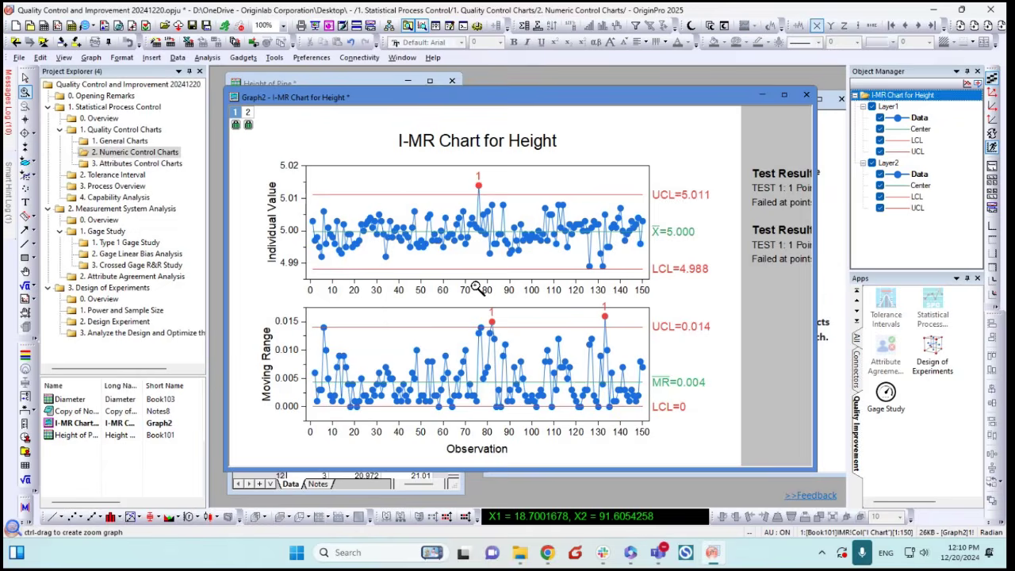
drag(474, 173, 569, 288)
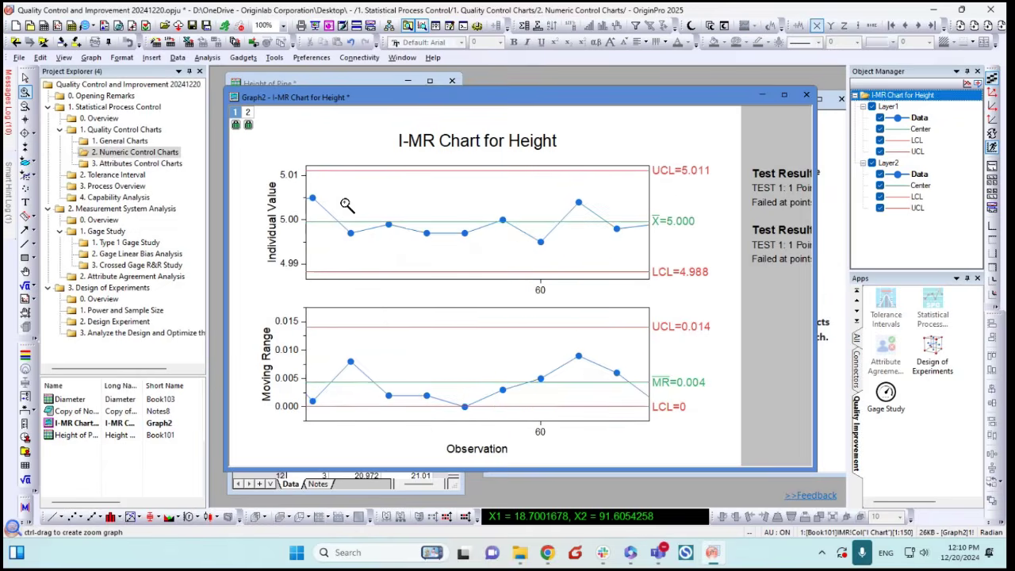
key(ctrl+r)
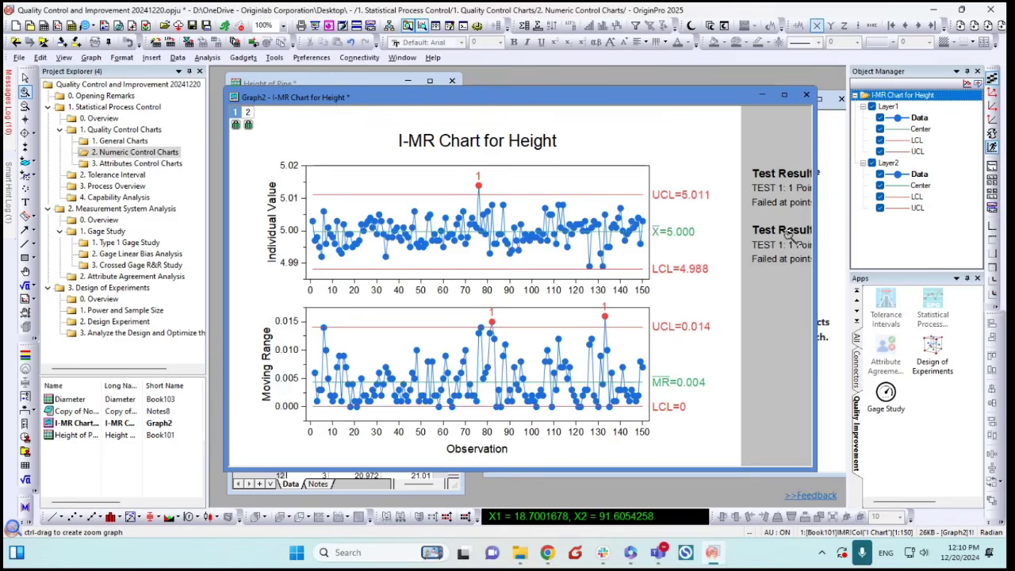
click(745, 305)
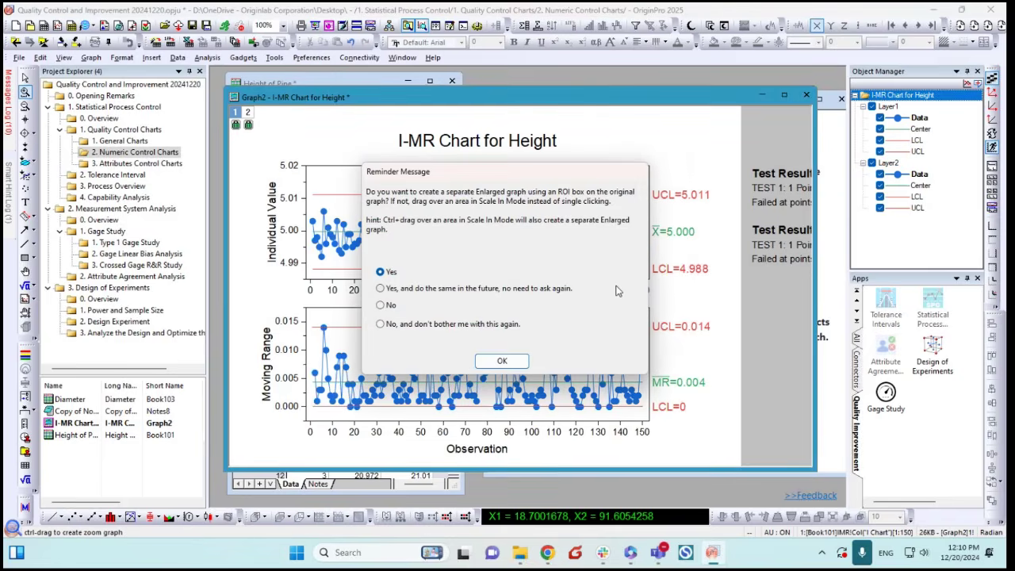
key(Return)
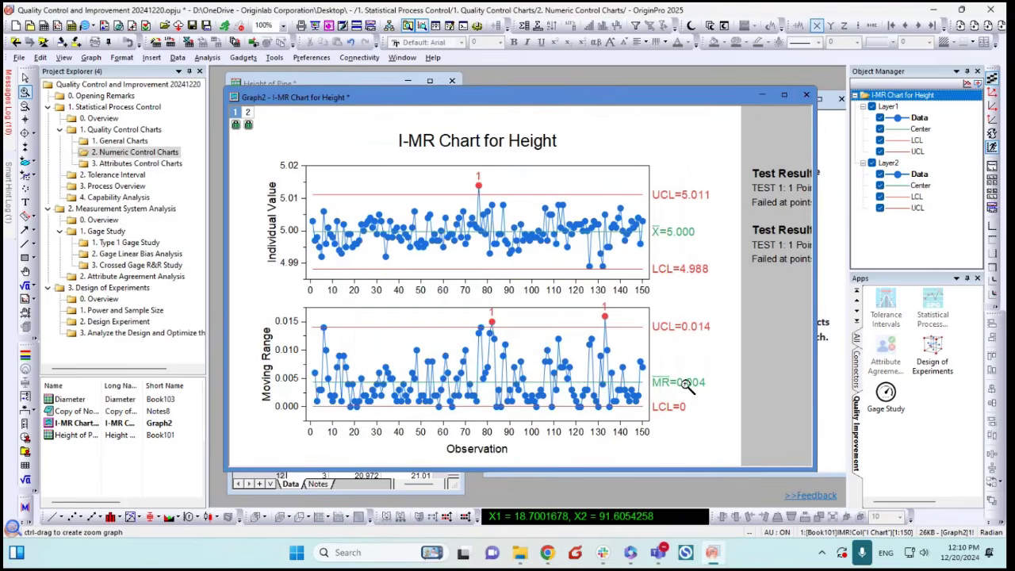
click(25, 77)
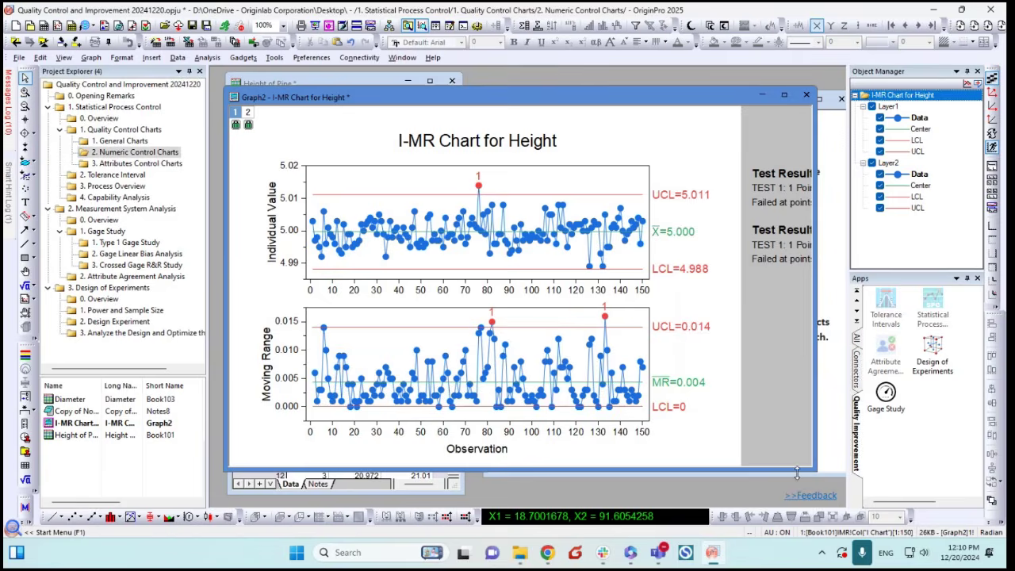
Change the I-MR chart's parameters to Perform All Tests with the default K values and recalculate the chart
drag(797, 473, 638, 386)
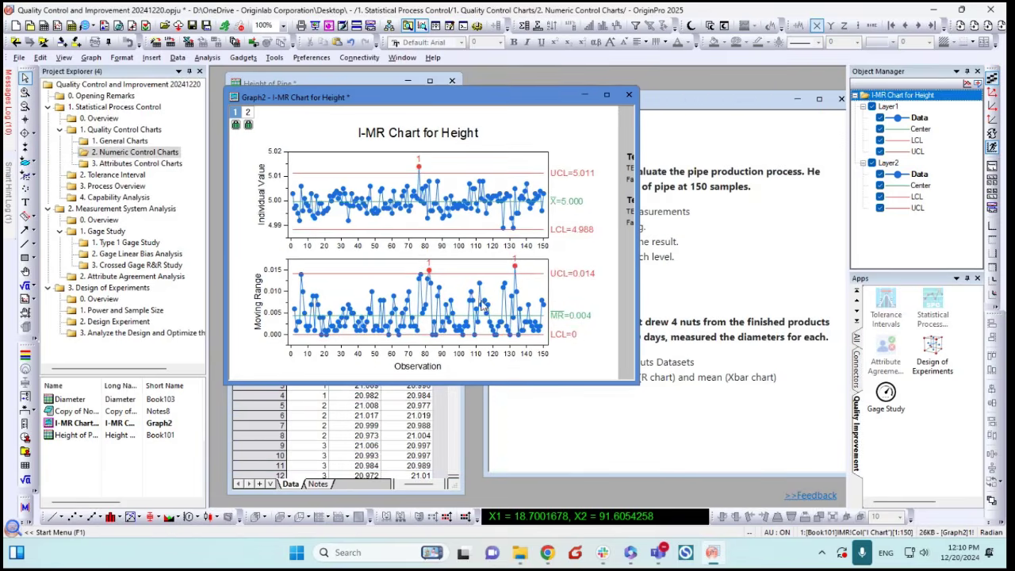
mouse_move(493, 297)
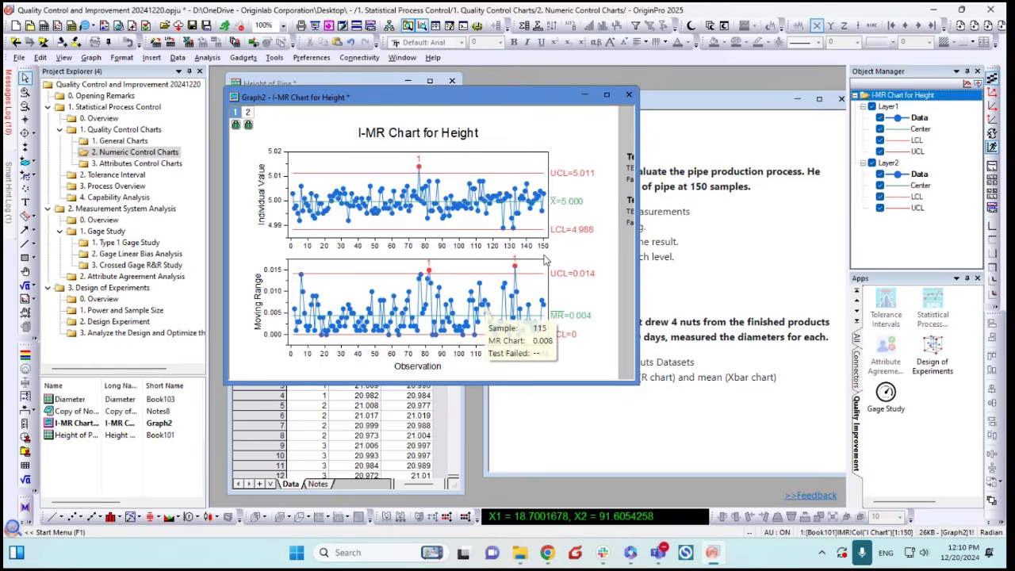
click(248, 127)
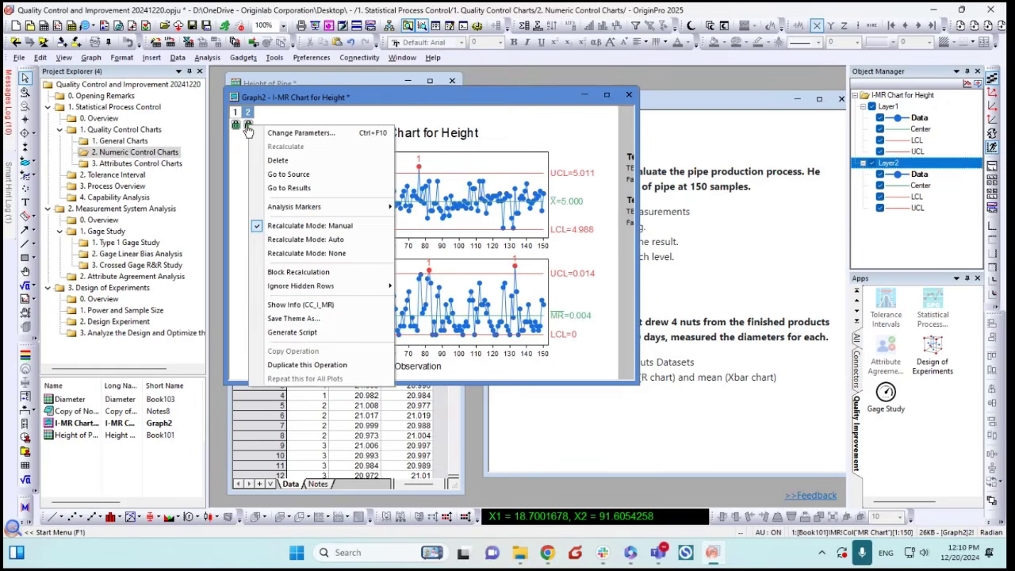
click(270, 133)
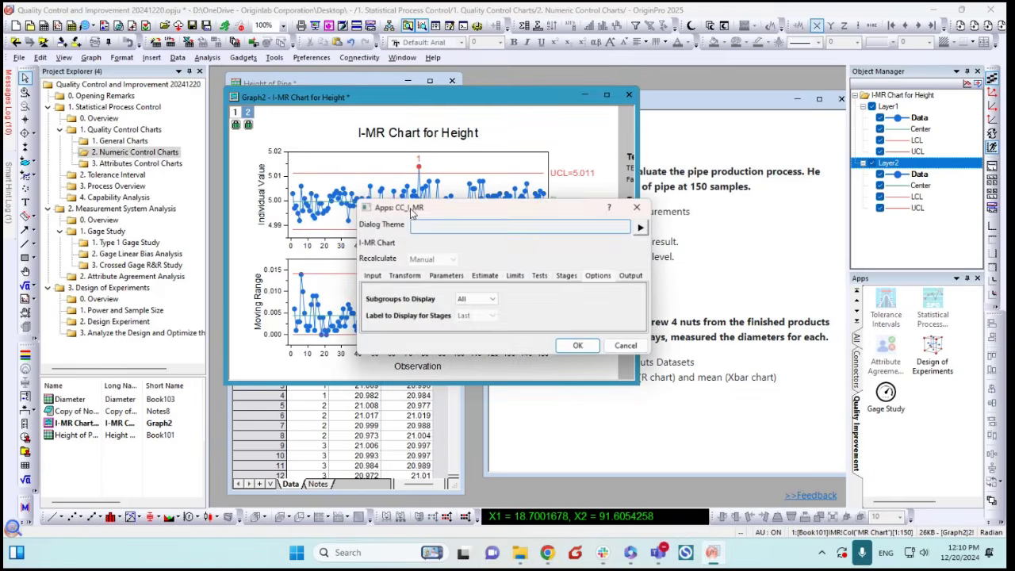
drag(410, 212, 471, 242)
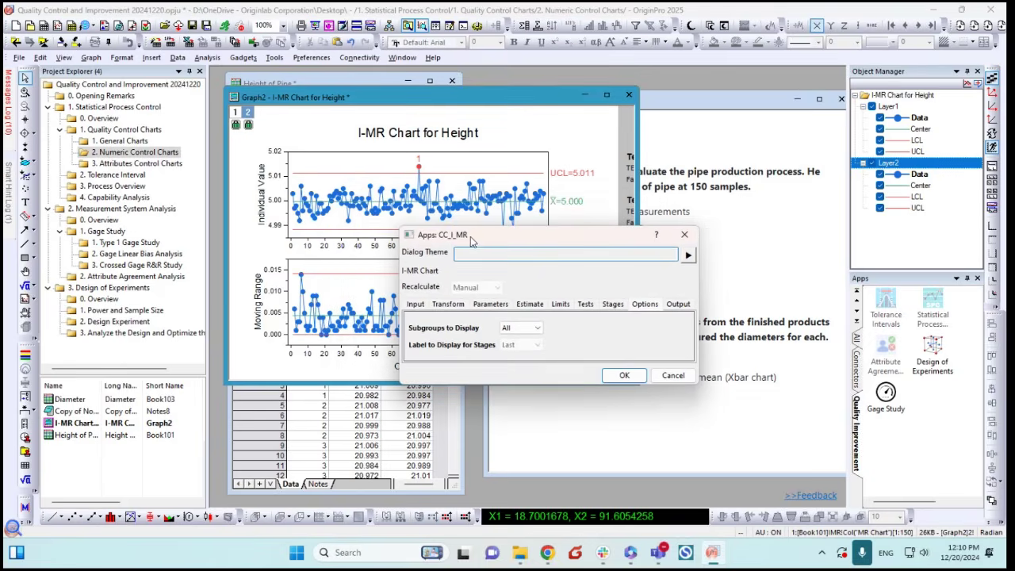
click(585, 304)
drag(570, 237, 617, 150)
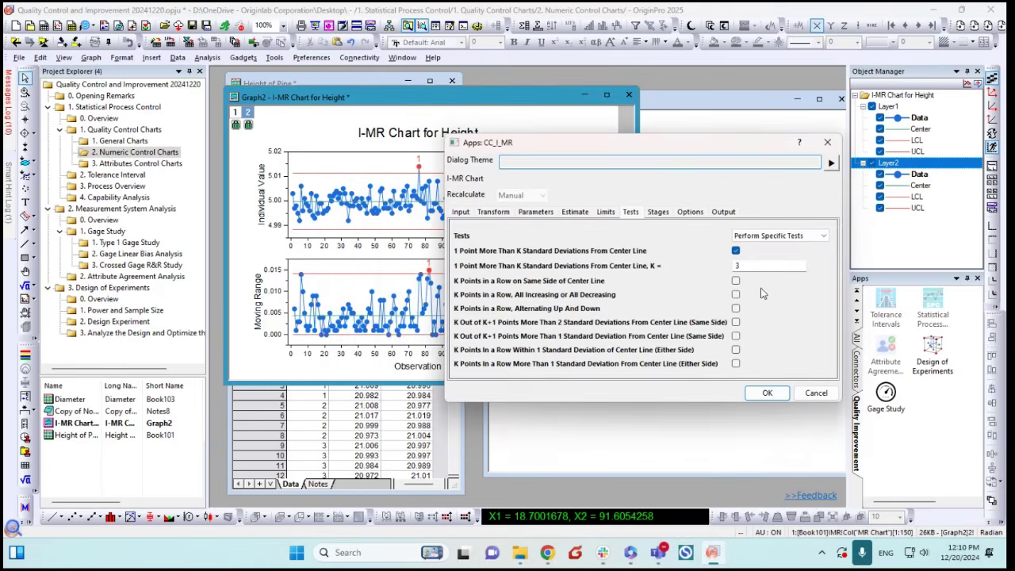
click(736, 282)
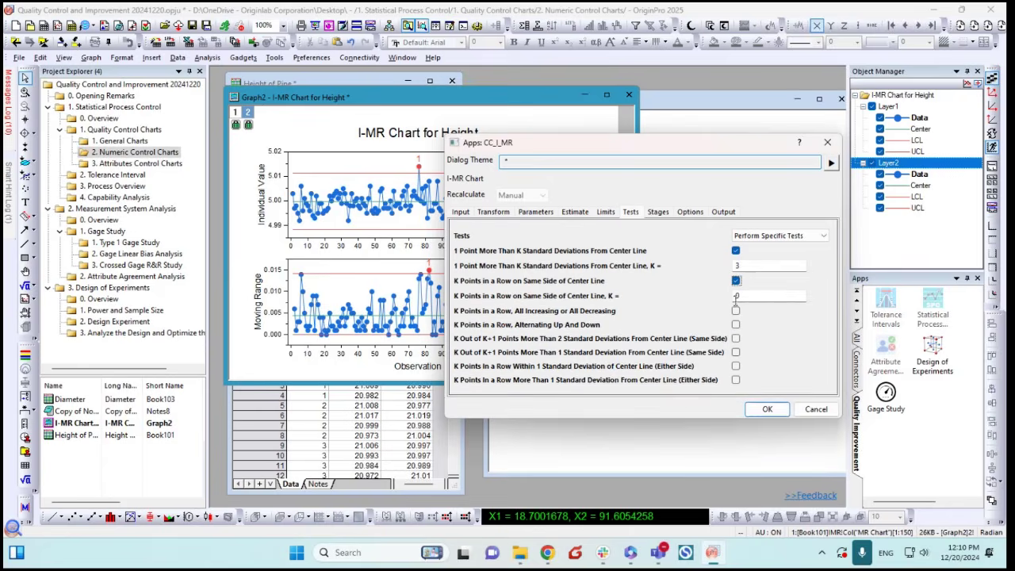
click(736, 311)
click(763, 236)
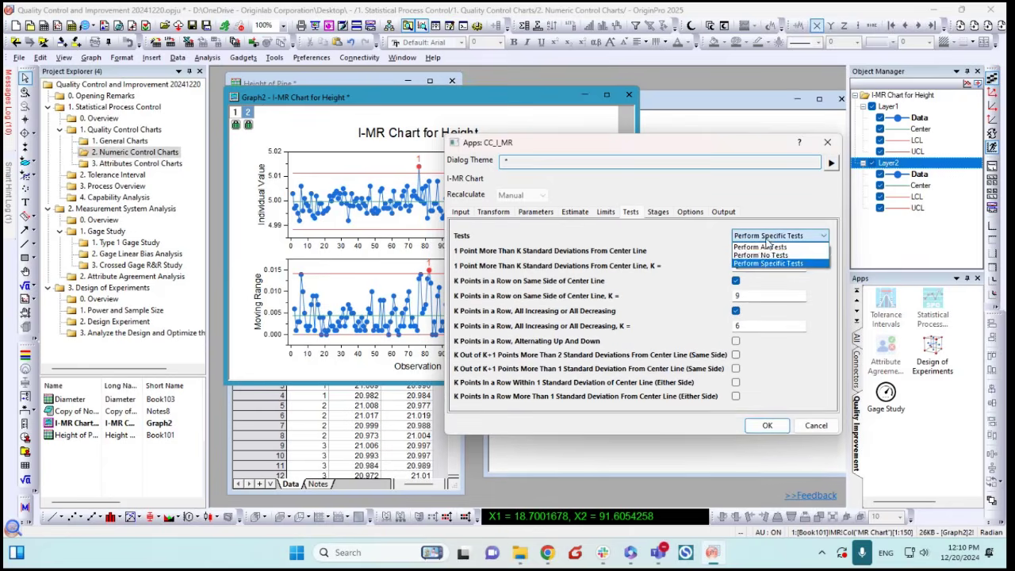
click(759, 248)
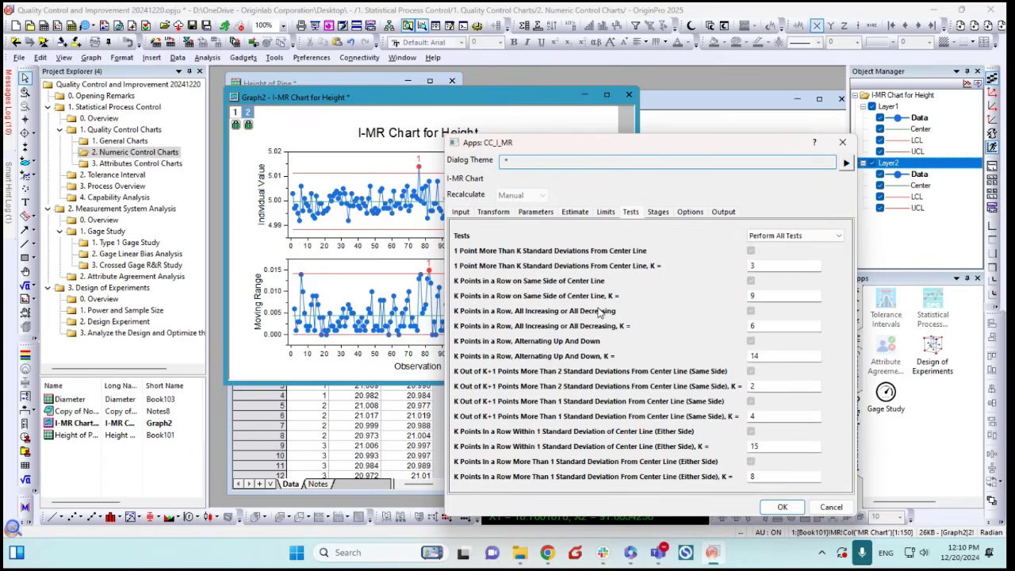
click(782, 507)
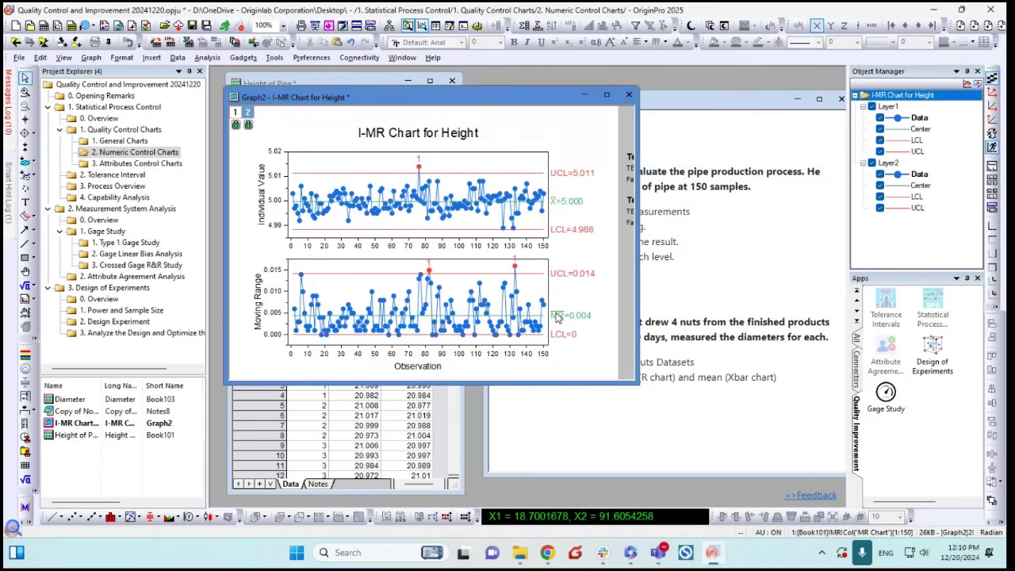
Examine the flagged points and test results on the recalculated I-MR chart, resizing and repositioning the graph window as needed
drag(638, 383, 835, 417)
mouse_move(516, 195)
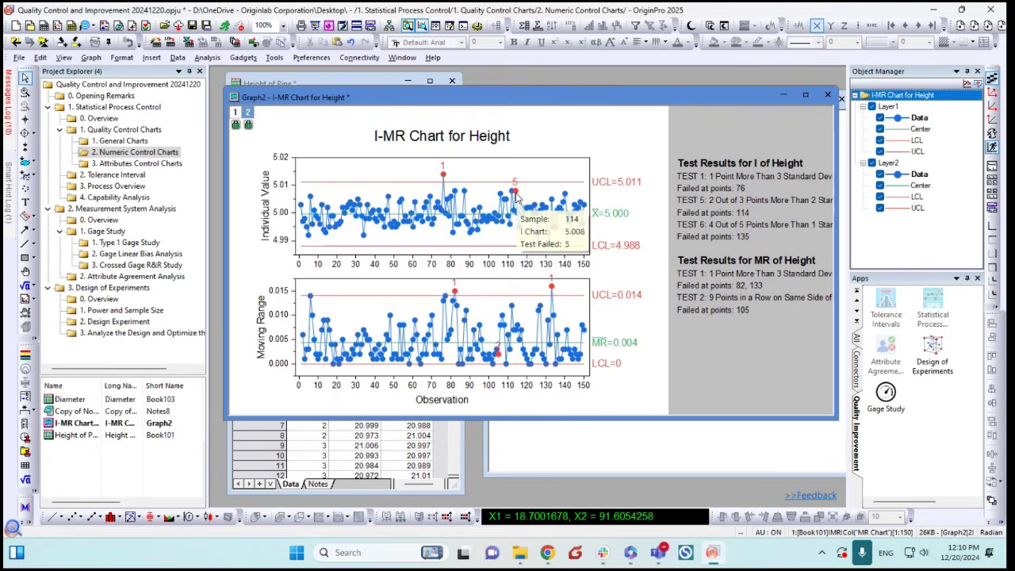
drag(694, 96, 632, 95)
drag(767, 414, 787, 431)
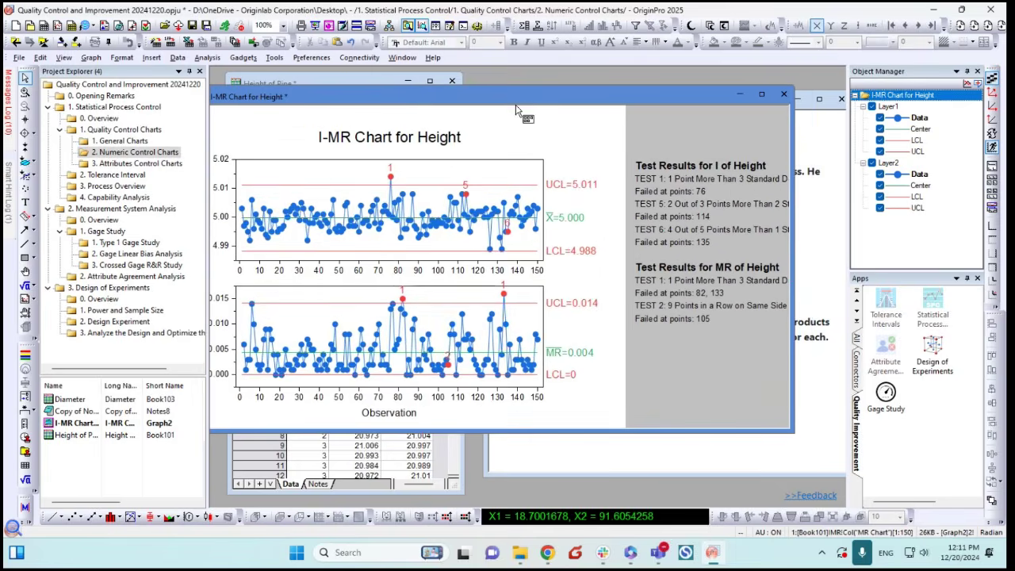
drag(520, 98, 579, 106)
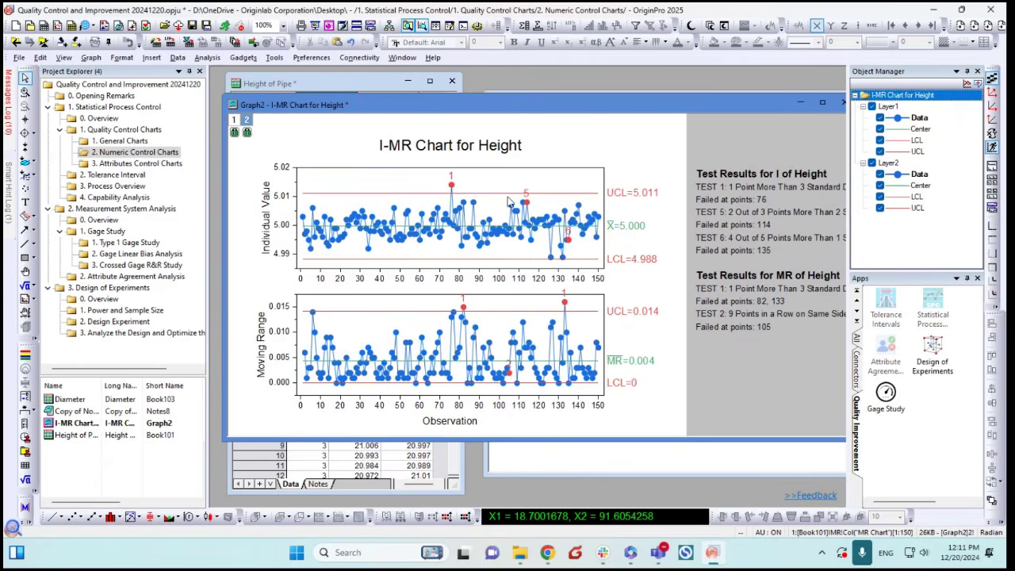
mouse_move(545, 245)
drag(226, 439, 247, 435)
drag(358, 109, 343, 120)
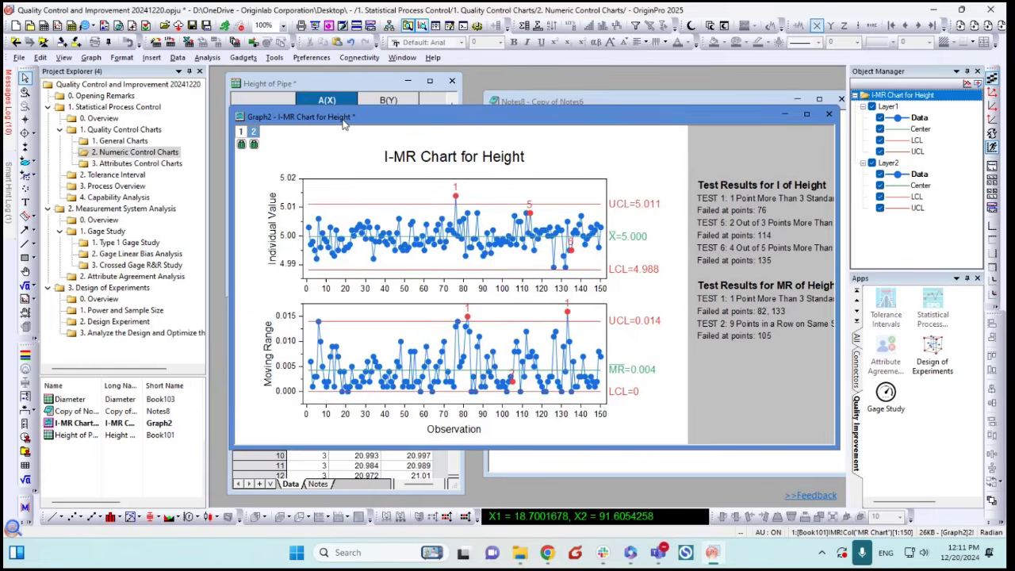
Set the I-MR chart's historical groups to the stage column, starting a new stage with each new value
right_click(253, 144)
click(275, 156)
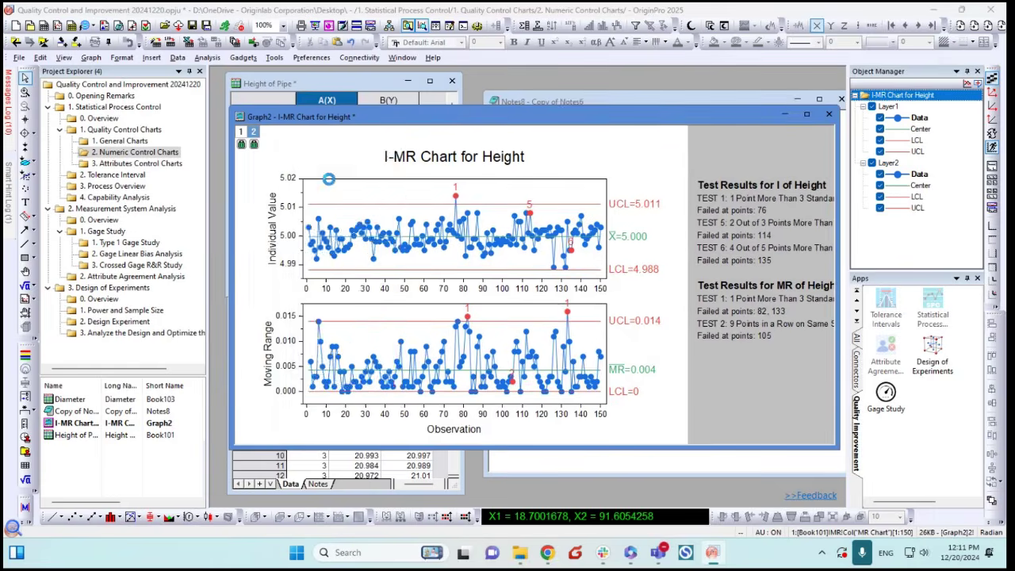
click(511, 163)
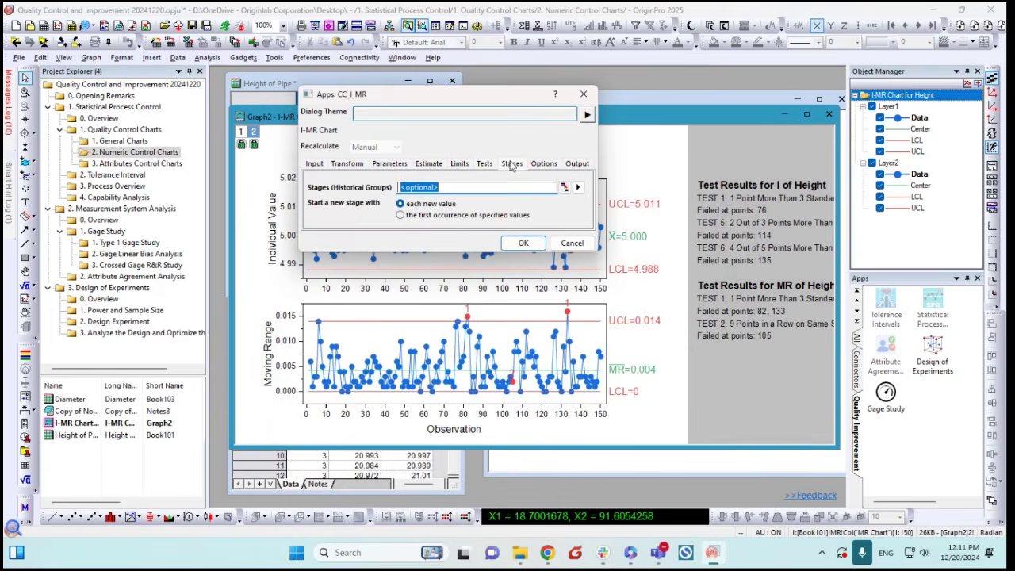
drag(479, 95, 760, 176)
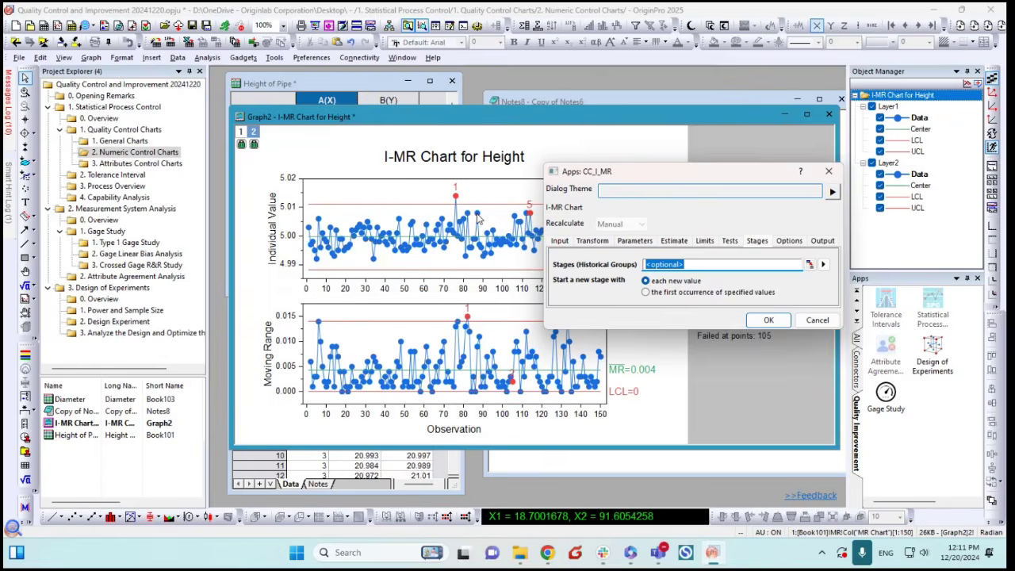
click(823, 264)
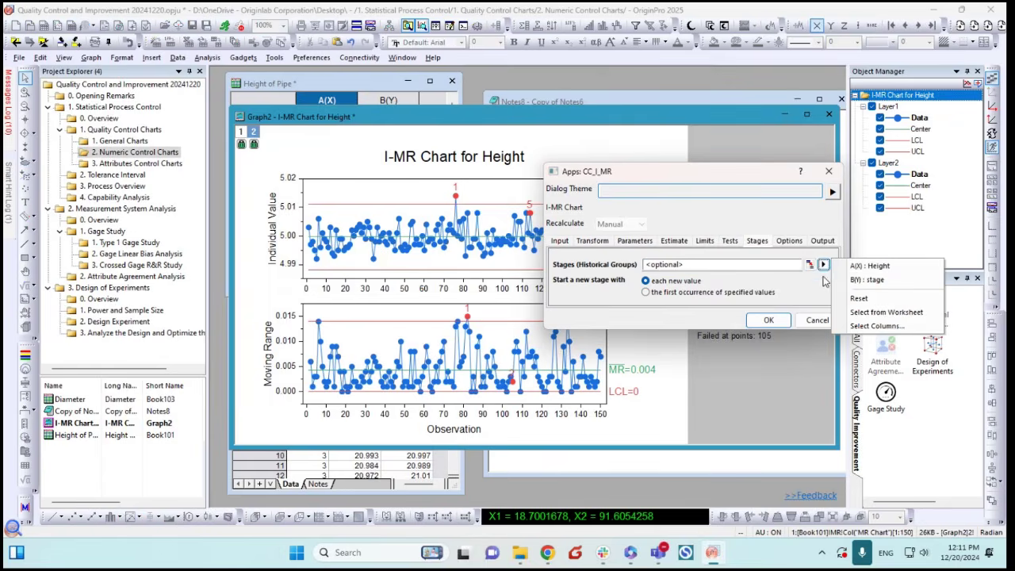
click(854, 281)
drag(684, 173, 683, 155)
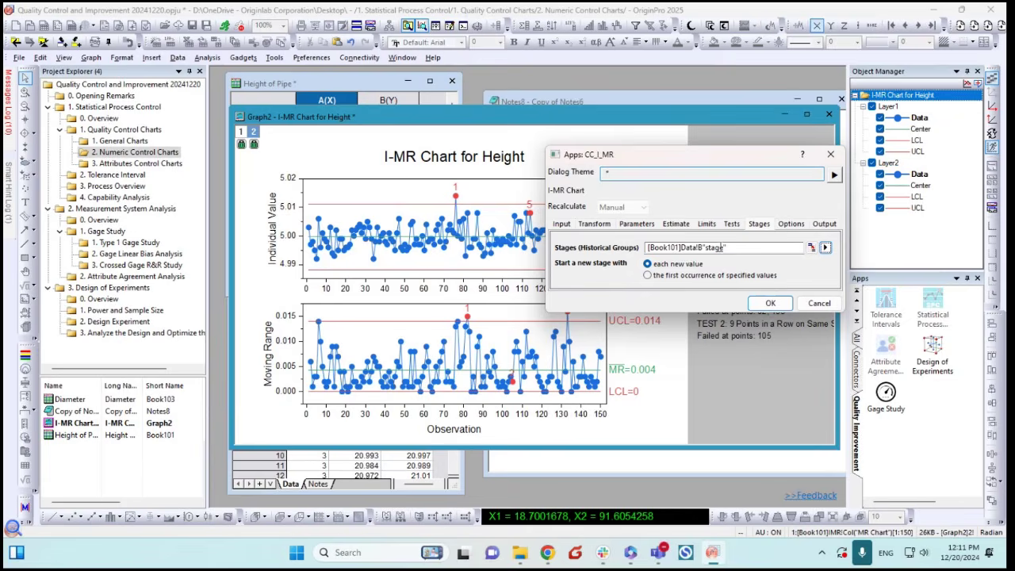
click(770, 302)
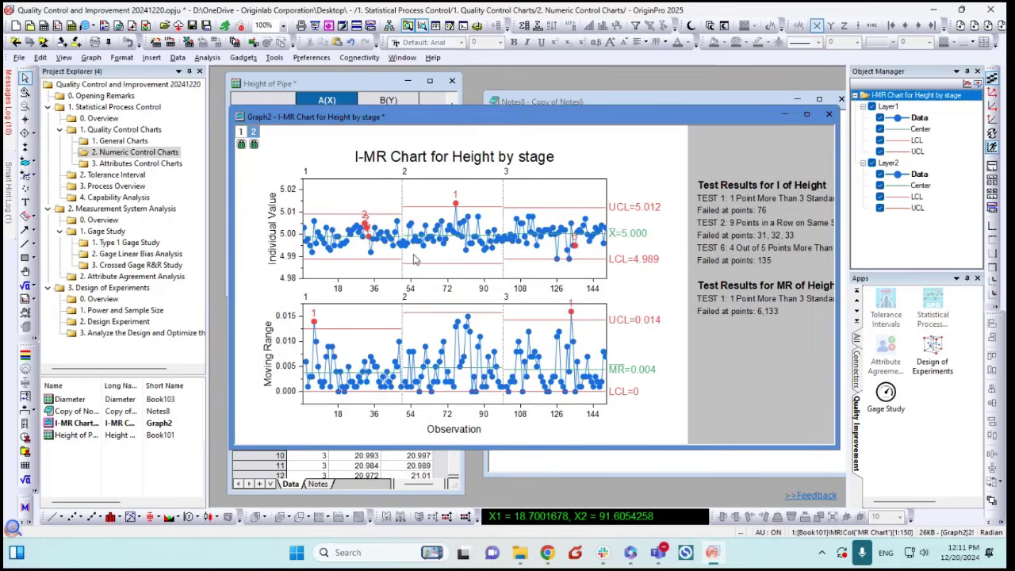
Examine the I-MR chart by stage in an enlarged graph window, and minimize that window
drag(447, 111, 423, 112)
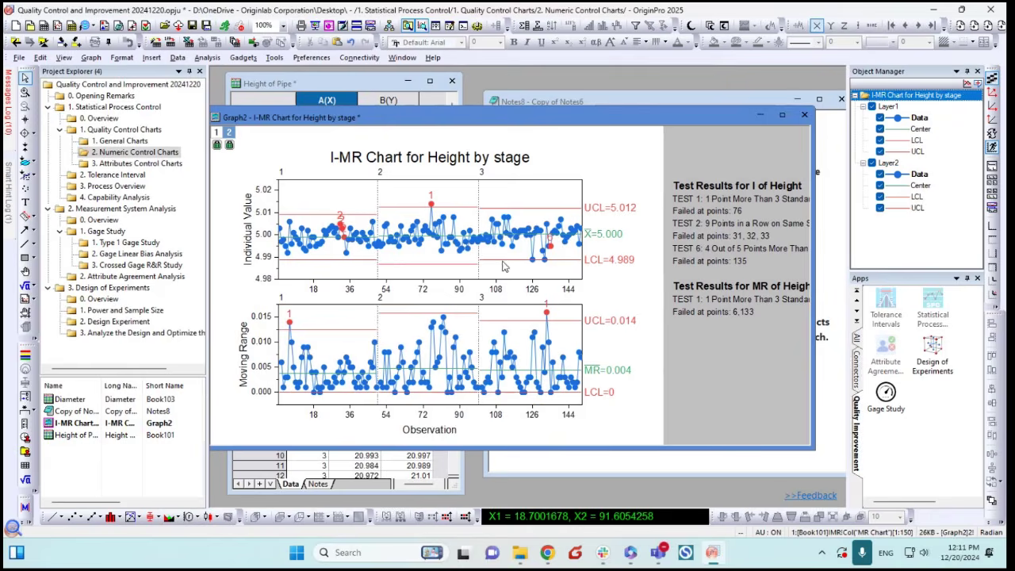
drag(813, 448, 823, 493)
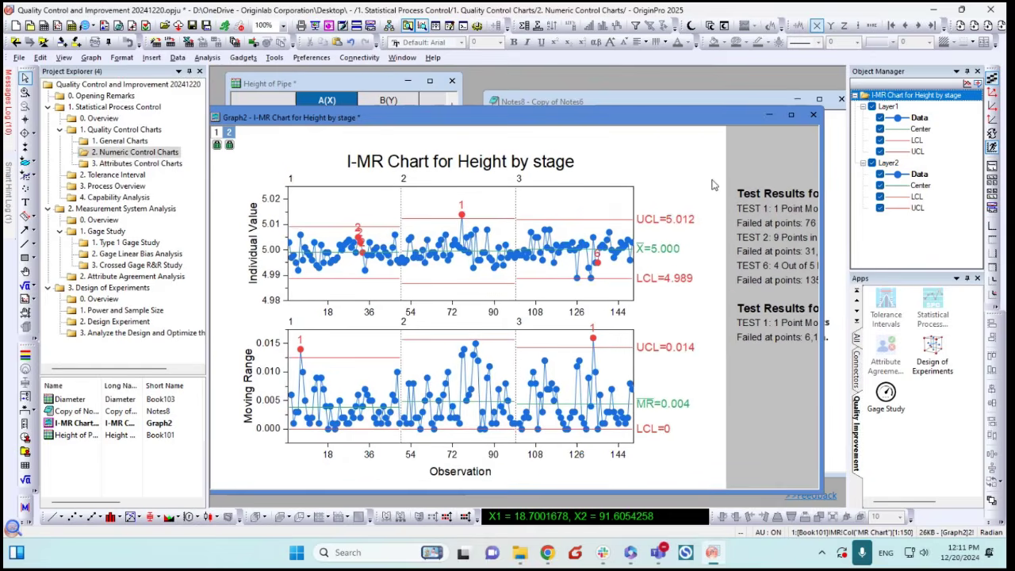
click(767, 117)
Bring the Diameter worksheet into view, enlarge it, and examine the four Machine 1 measurements for day 1
drag(379, 299, 366, 175)
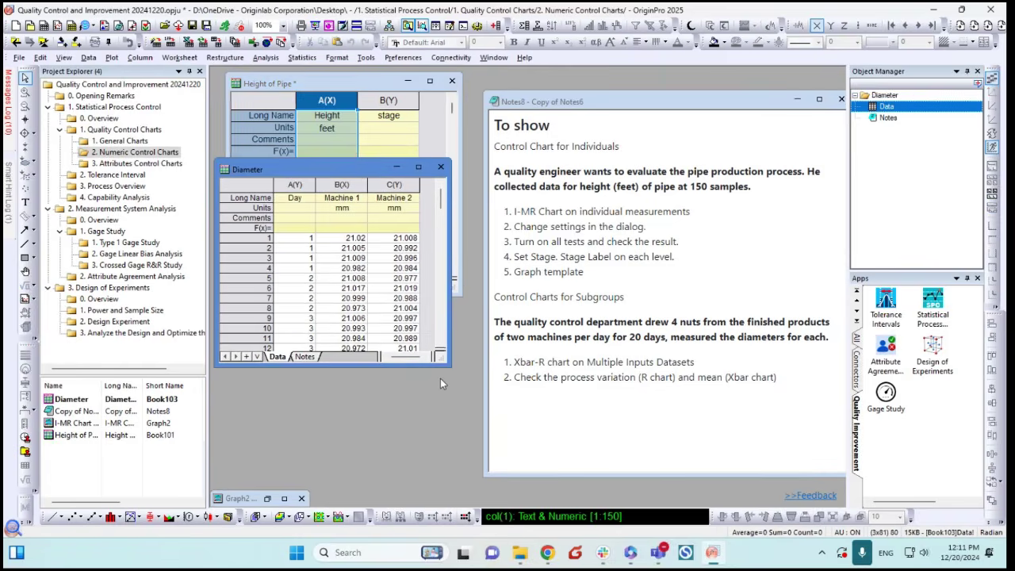
drag(450, 366, 476, 504)
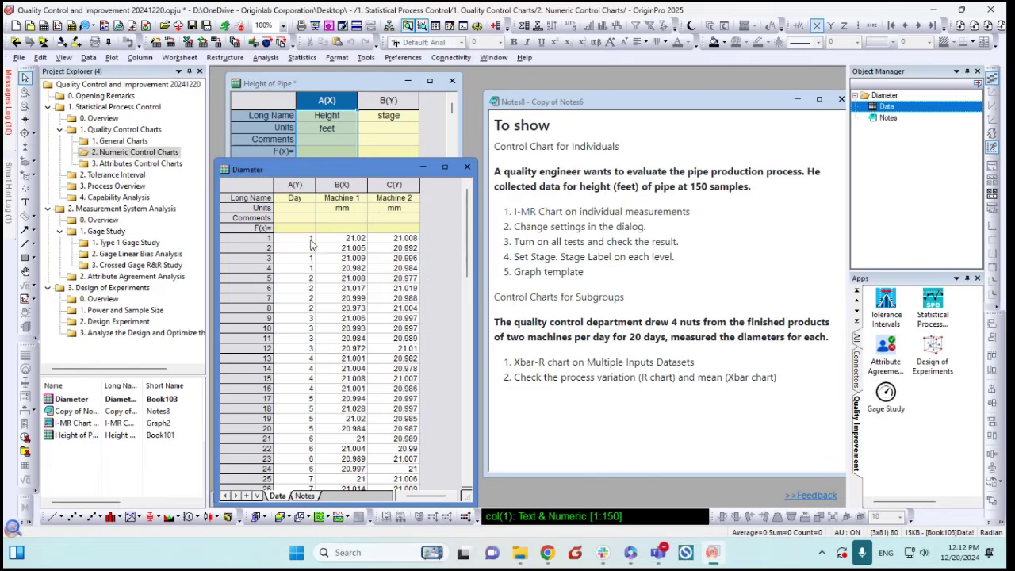
drag(337, 243, 358, 277)
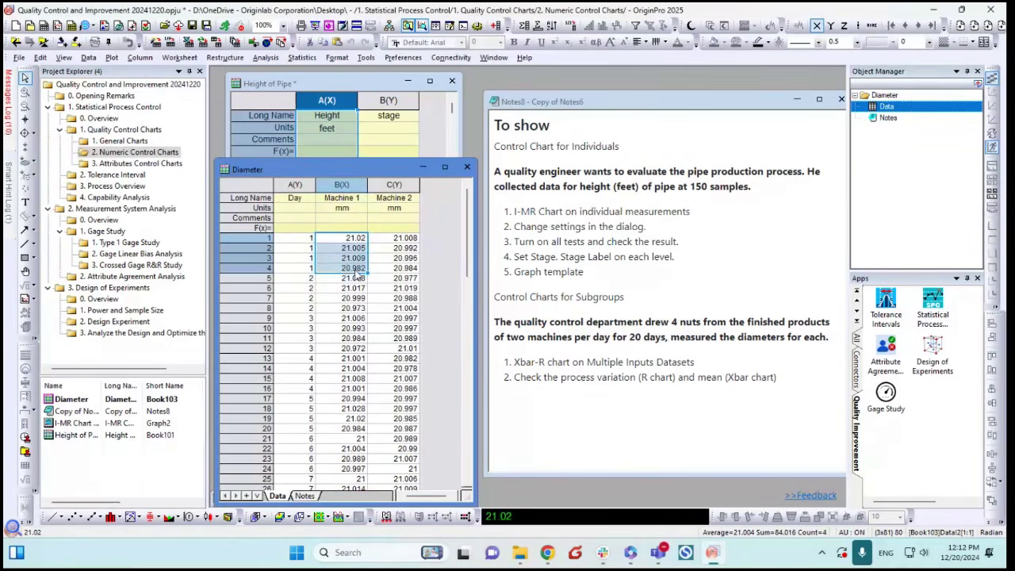
click(428, 254)
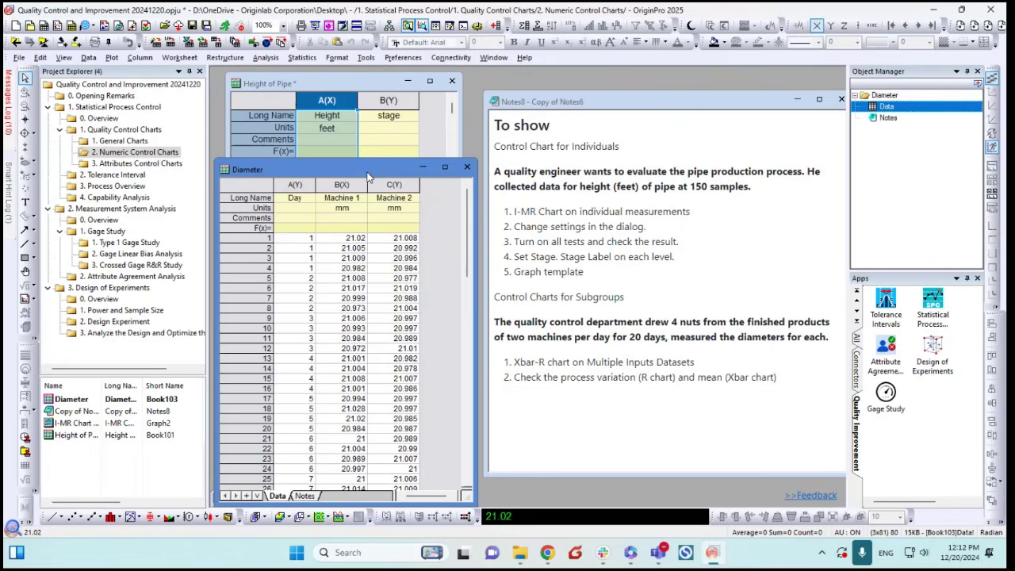
drag(368, 169, 374, 145)
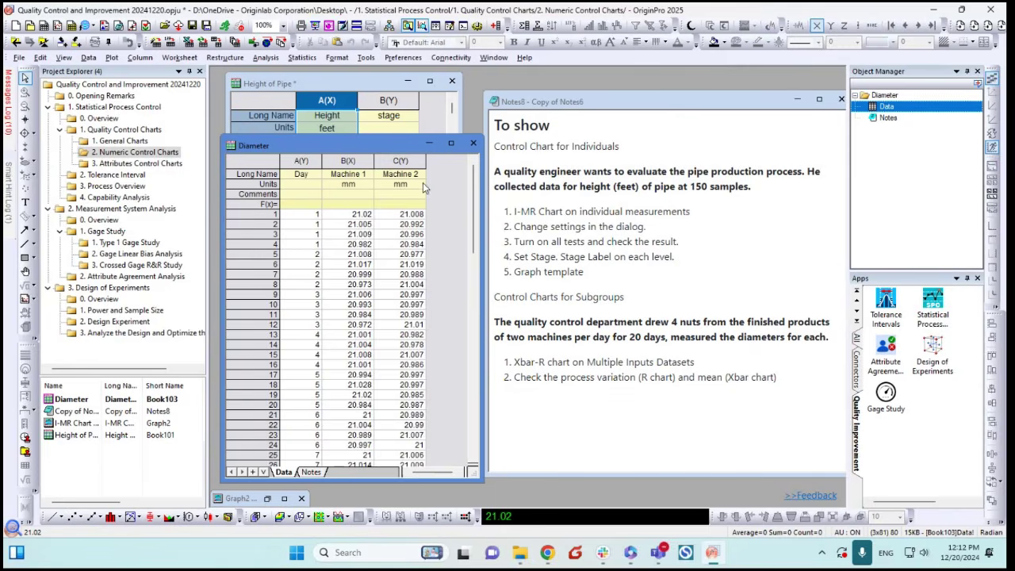
Select the Machine 1 and Machine 2 columns and start an Xbar-R chart from the Variables Charts for Subgroups
drag(359, 161, 397, 162)
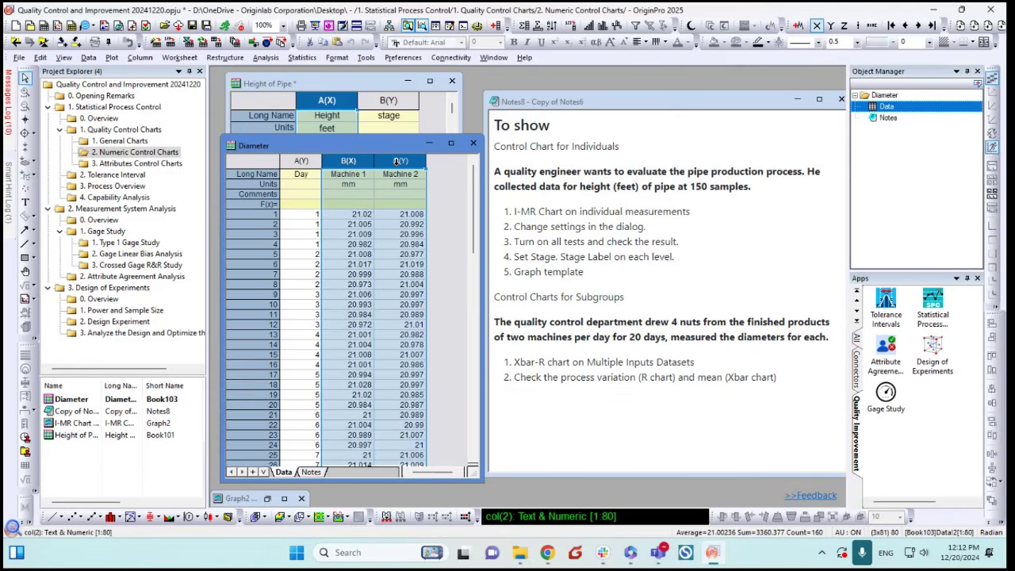
click(938, 317)
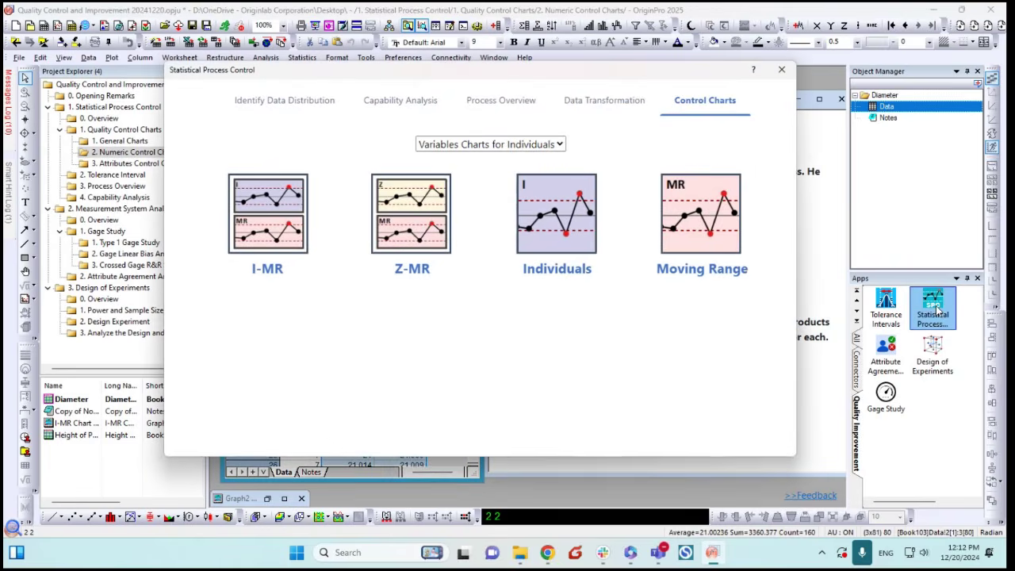
click(469, 146)
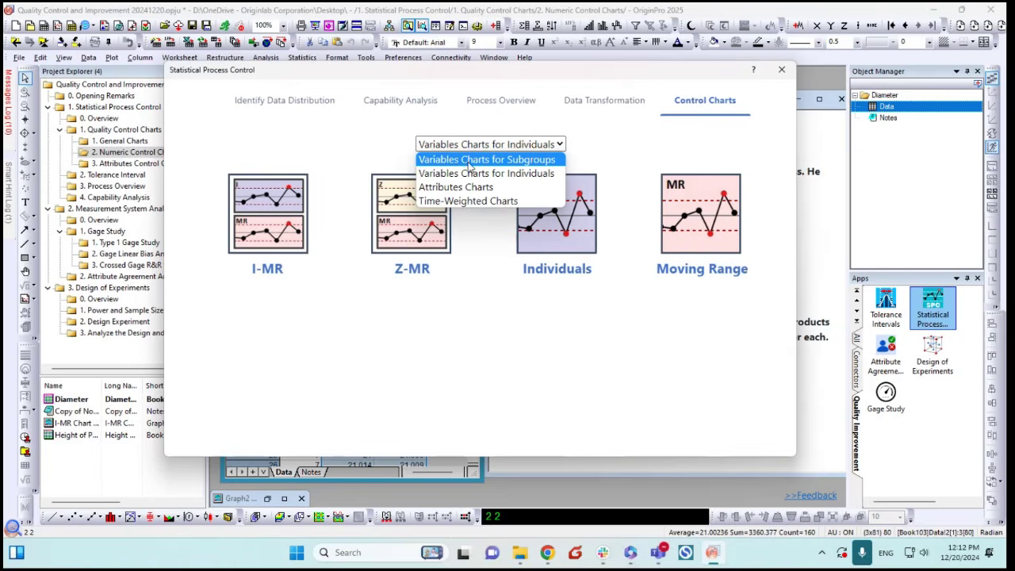
click(470, 161)
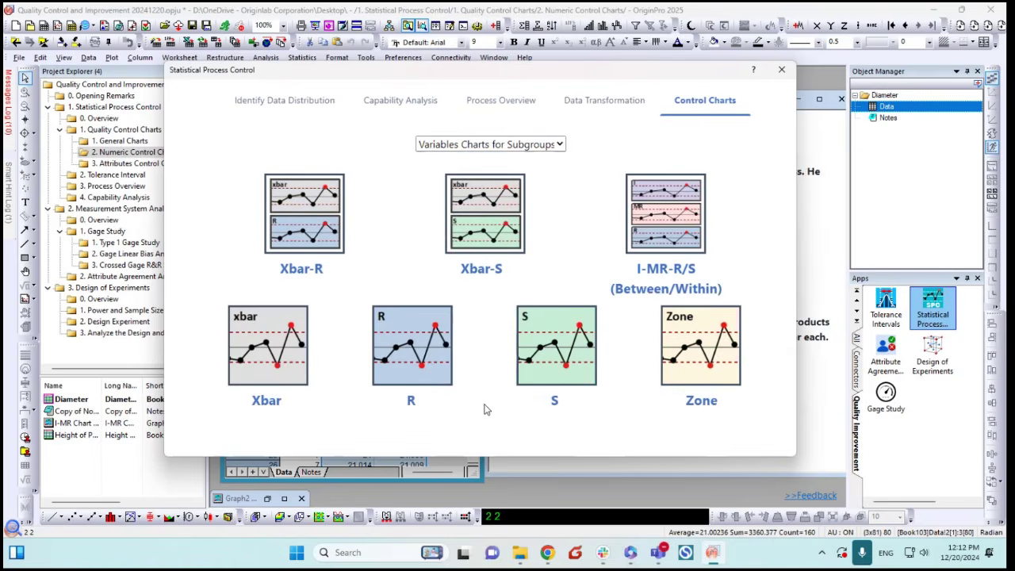
click(311, 236)
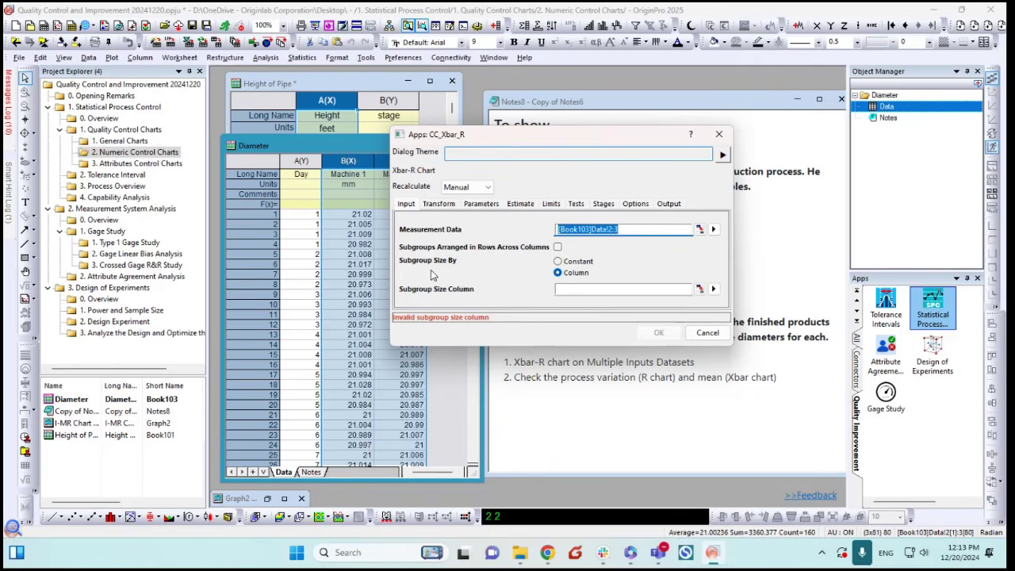
Define the Xbar-R subgroups by column, using the Day column as the subgroup size column
click(576, 263)
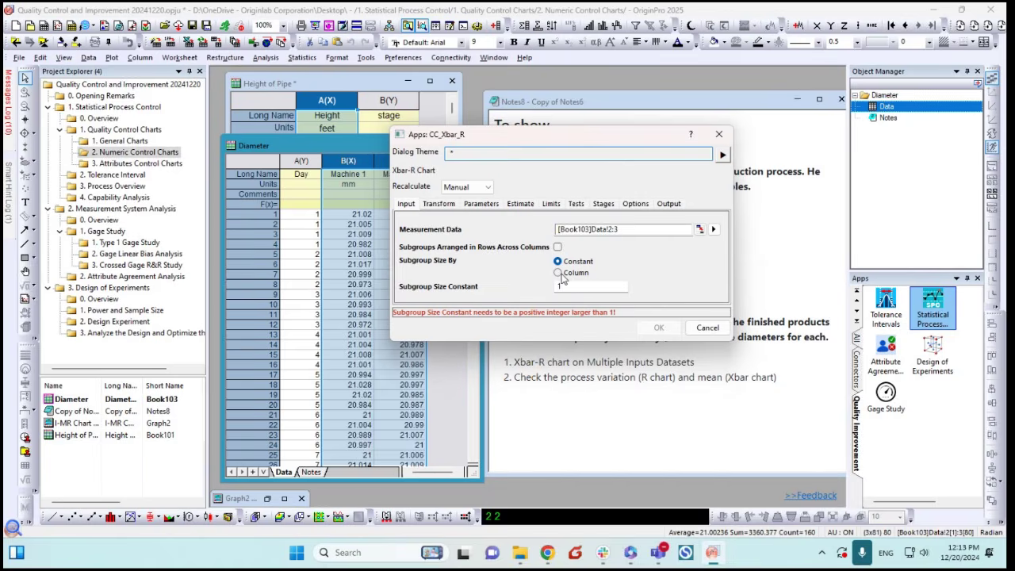
click(558, 273)
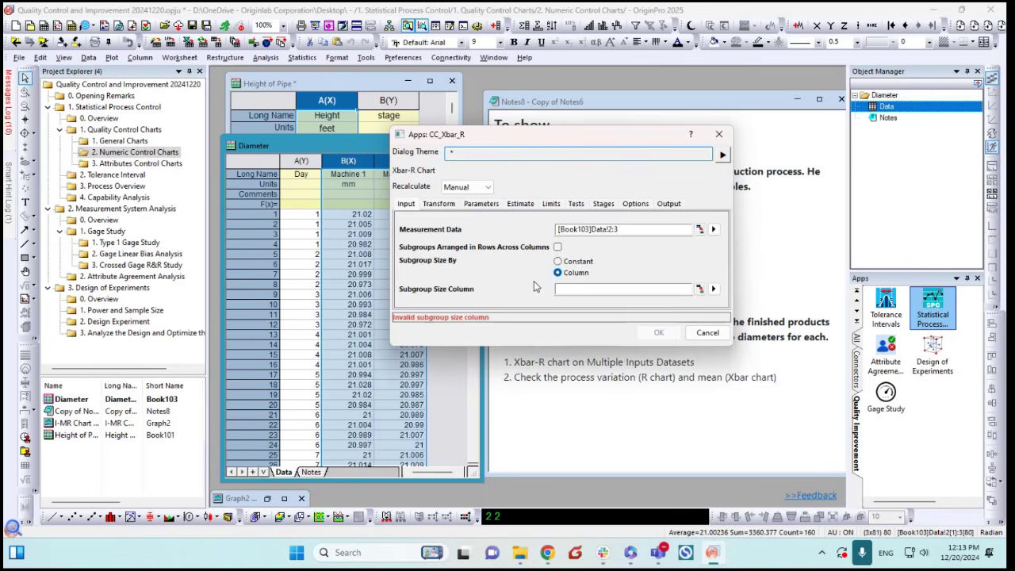
click(713, 289)
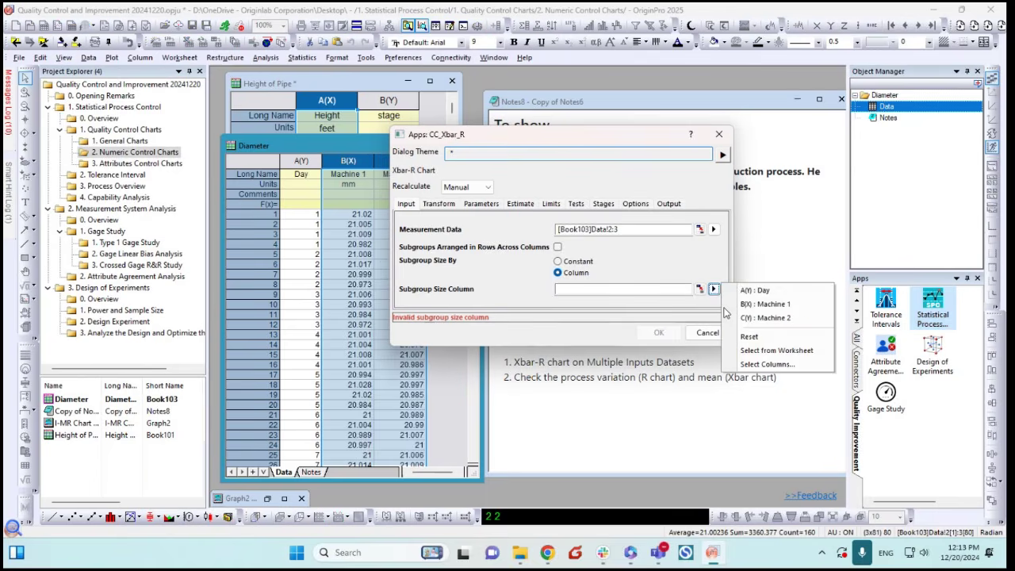
click(762, 292)
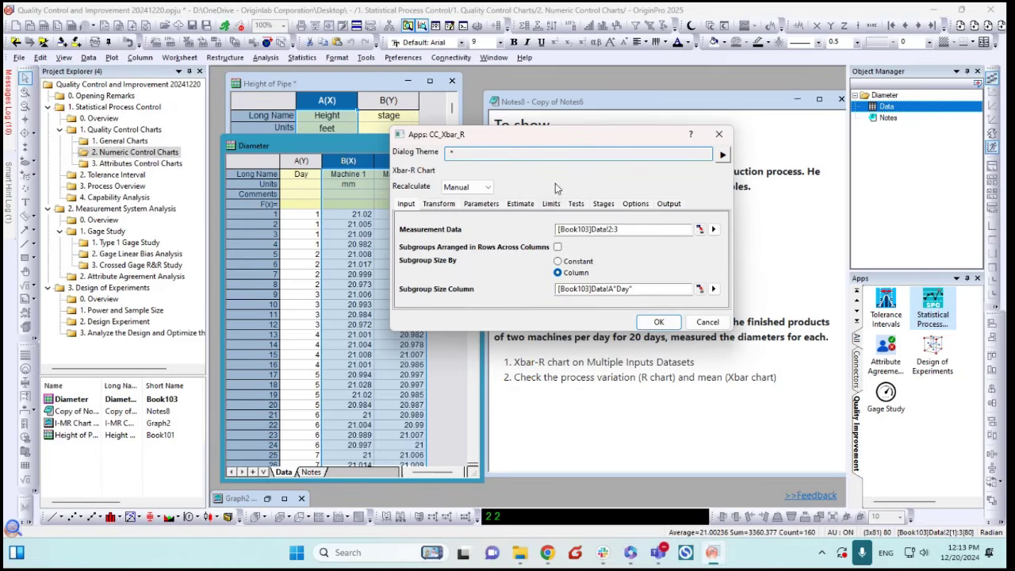
Set the Xbar-R chart to perform all tests and generate the charts for both machines
drag(547, 141, 544, 164)
click(574, 227)
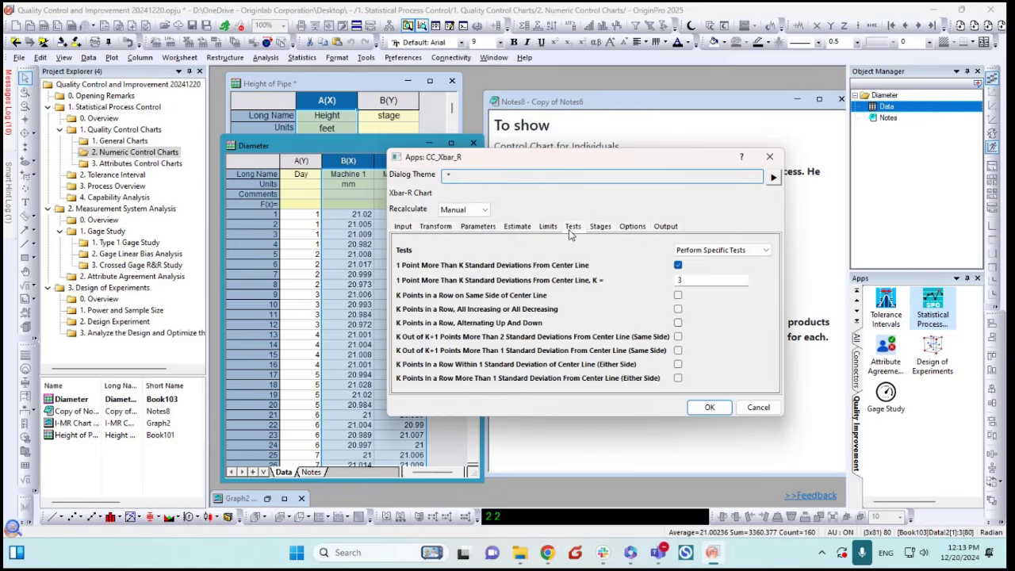
click(701, 250)
click(702, 261)
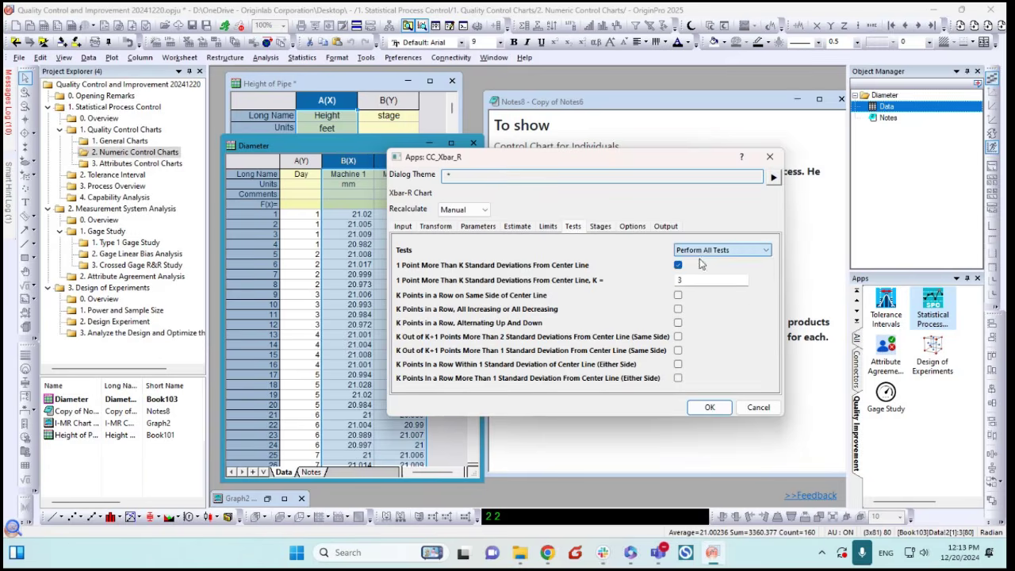
drag(588, 164, 615, 101)
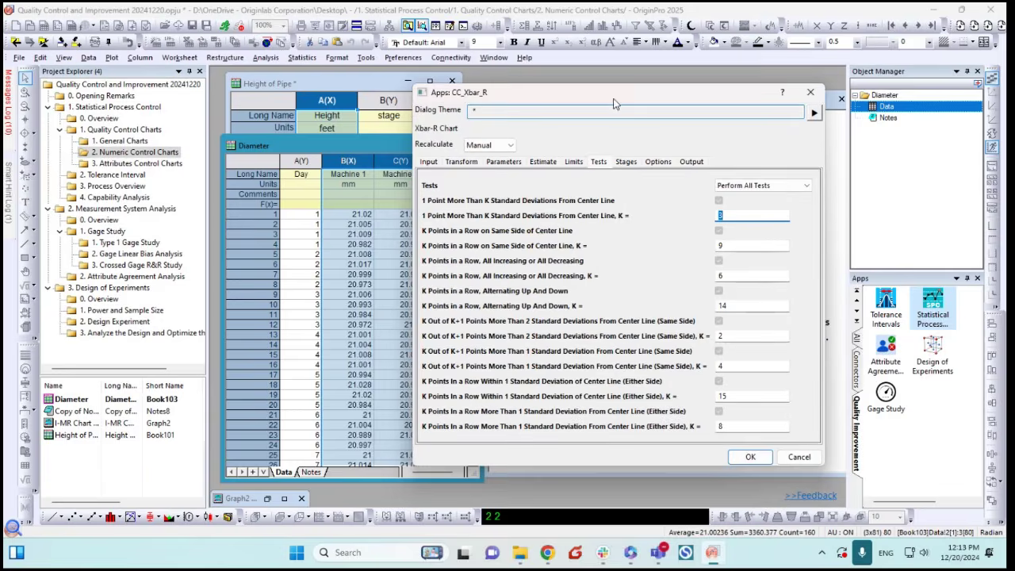
click(746, 457)
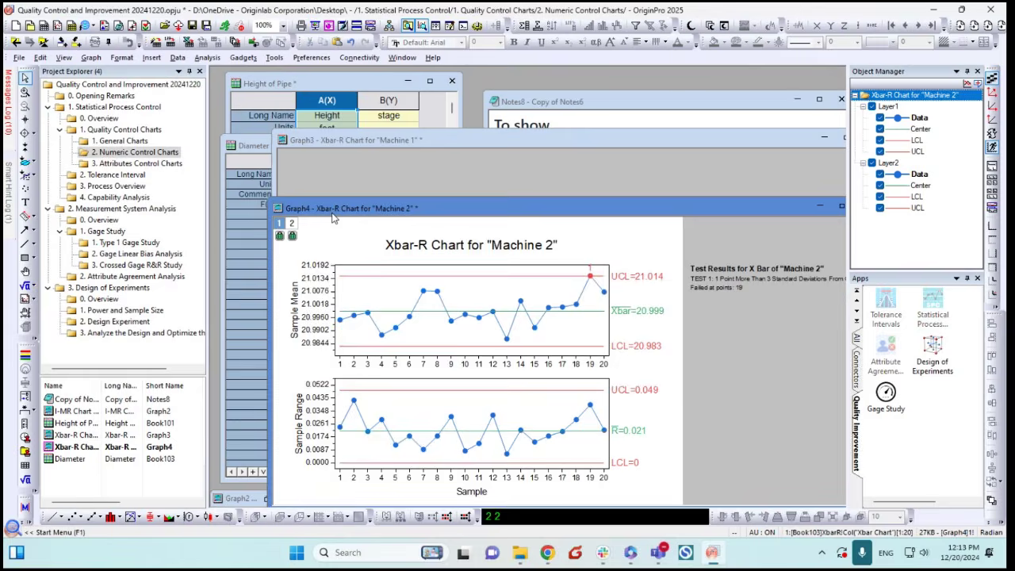
Compare the Machine 1 and Machine 2 Xbar-R charts in rearranged, resized graph windows, and minimize both windows
drag(346, 144, 310, 88)
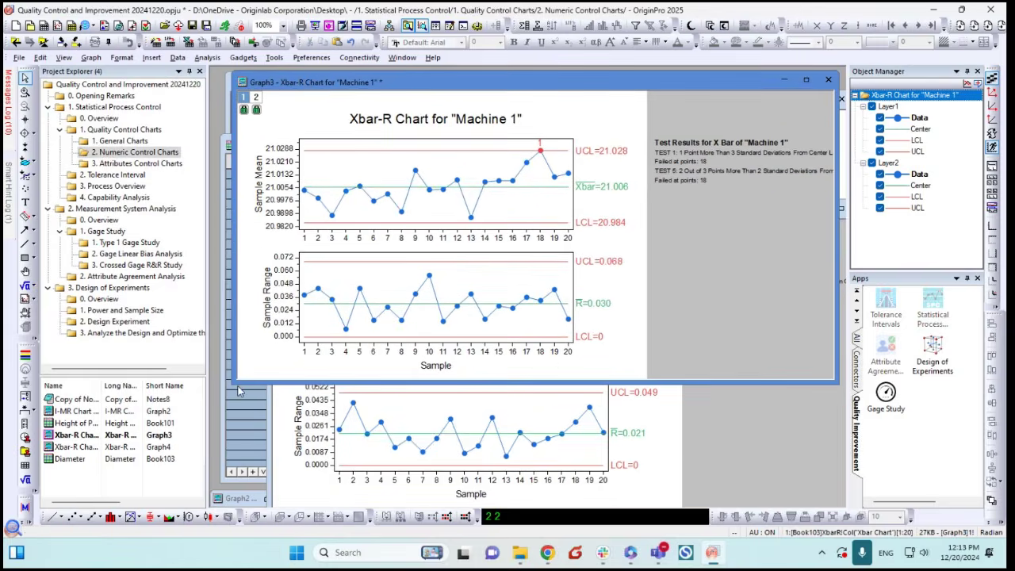
drag(239, 381, 312, 337)
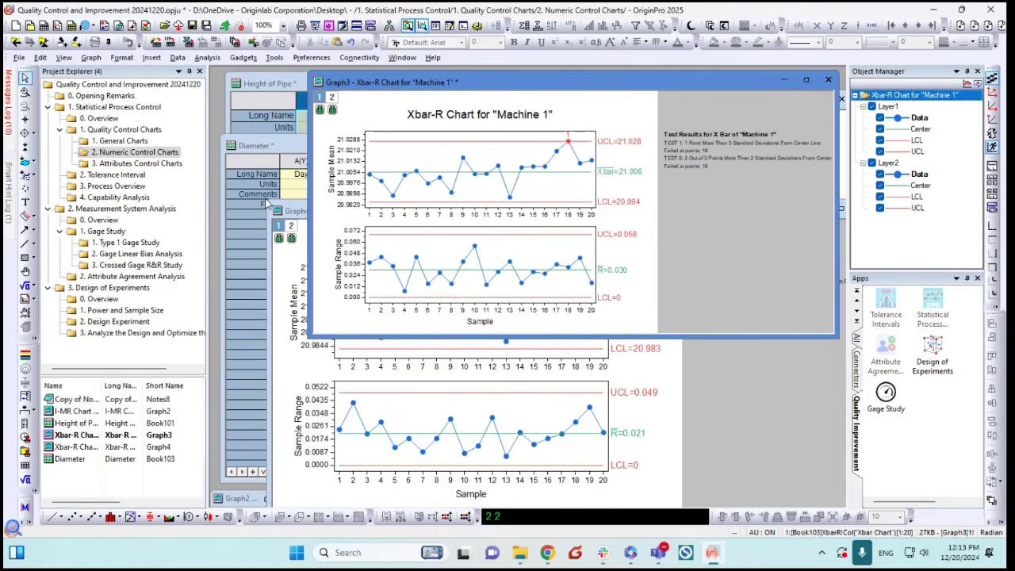
drag(266, 197, 315, 251)
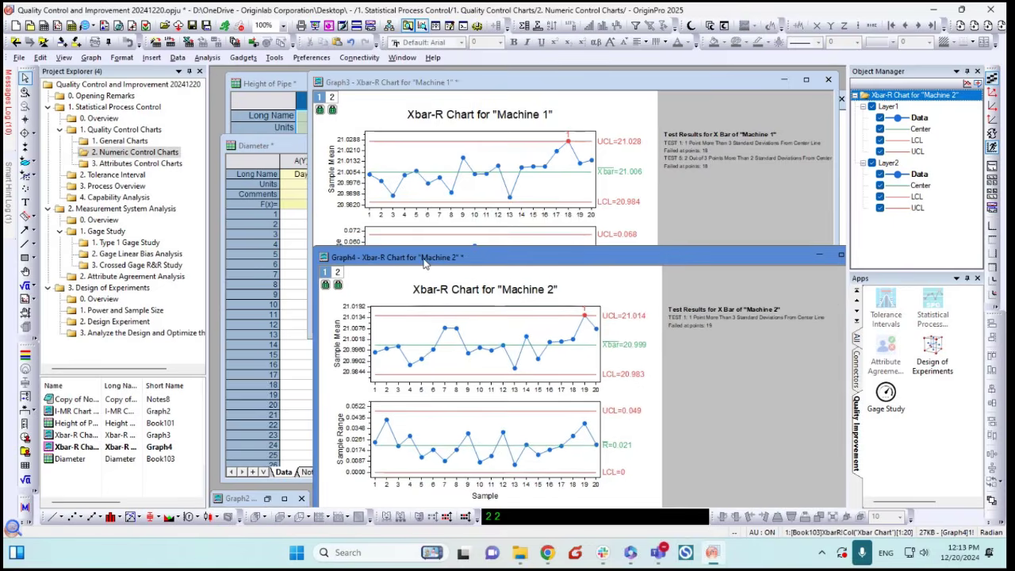
drag(424, 264, 389, 116)
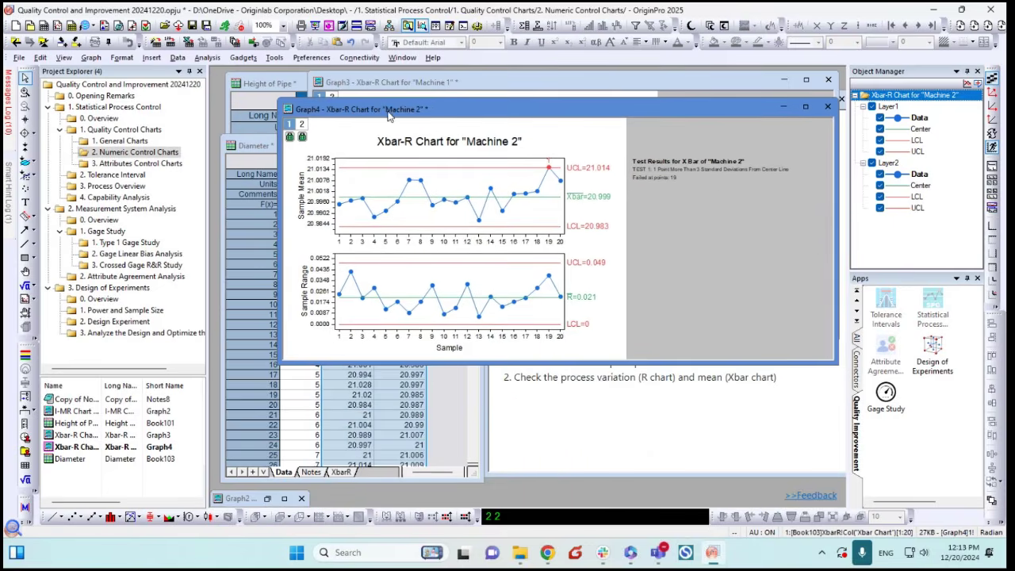
drag(290, 361, 302, 471)
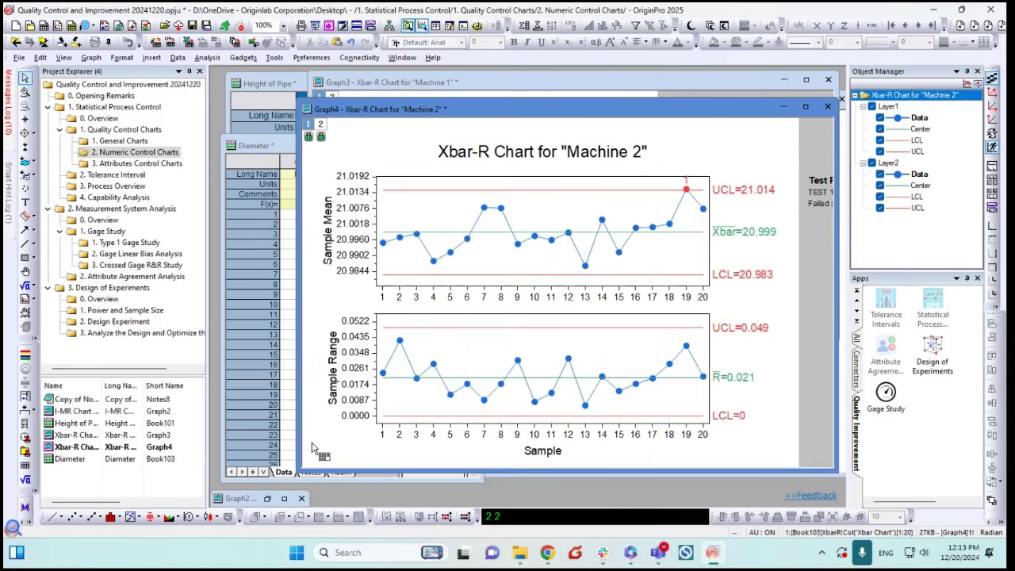
drag(441, 111, 362, 112)
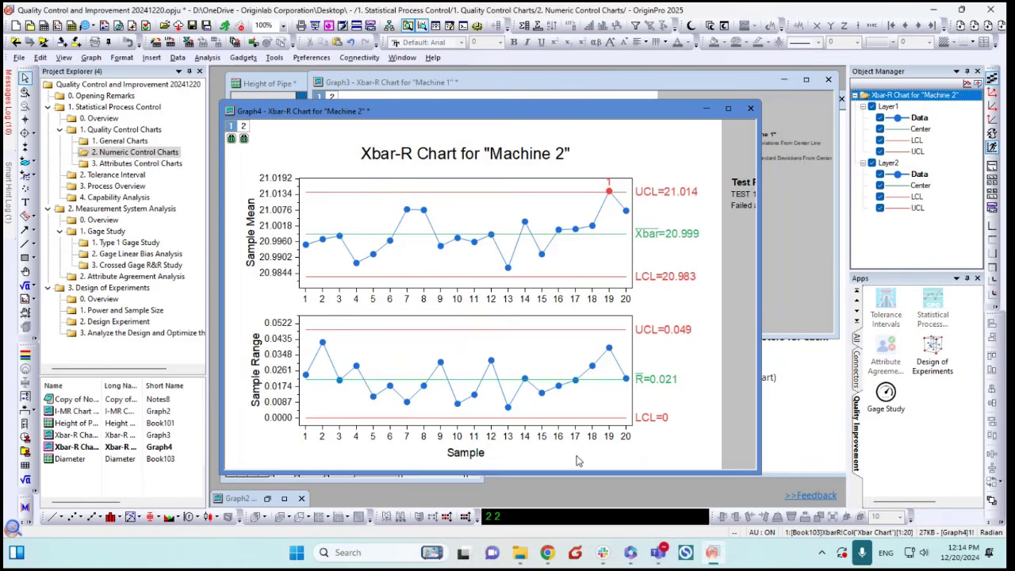
click(707, 111)
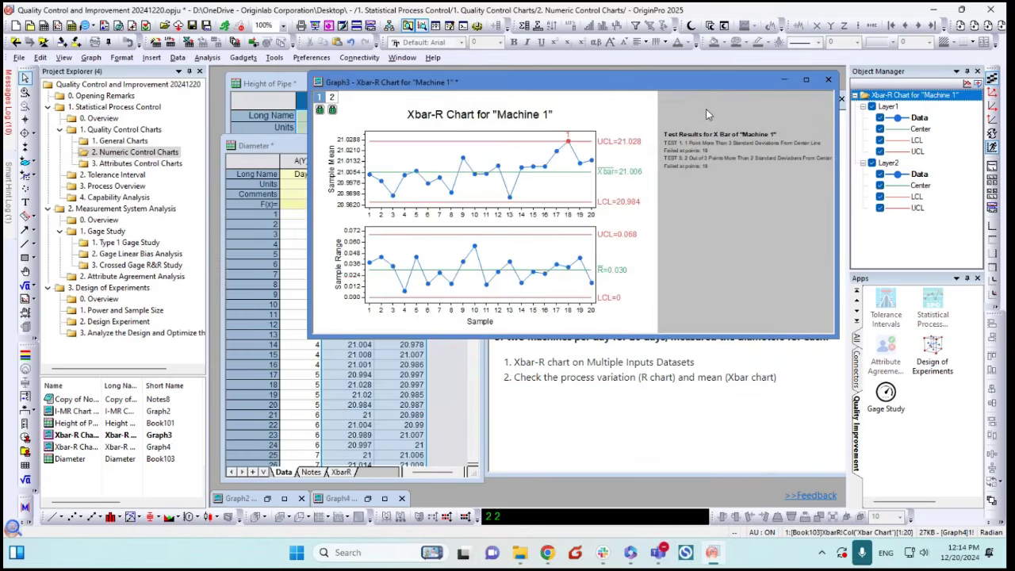
click(788, 78)
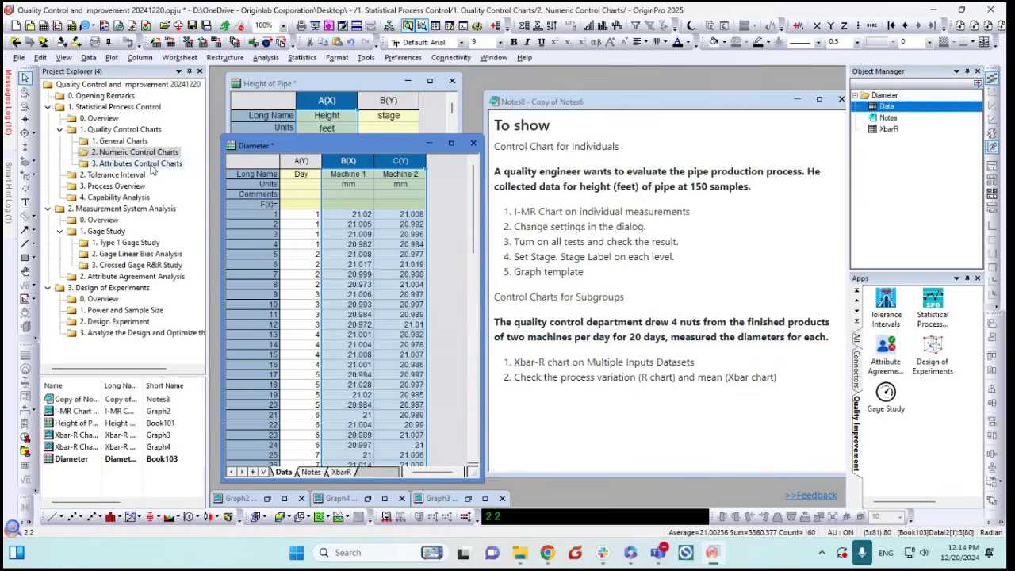
Open the 3. Attributes Control Charts project folder, move the Plastic Film worksheet aside and enlarge the Survey worksheet
click(152, 168)
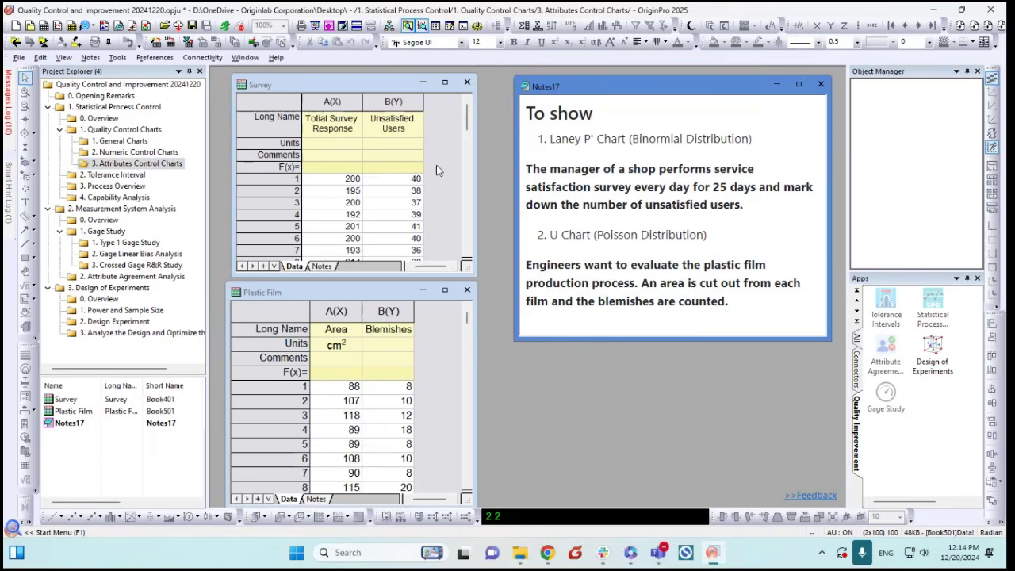
click(438, 170)
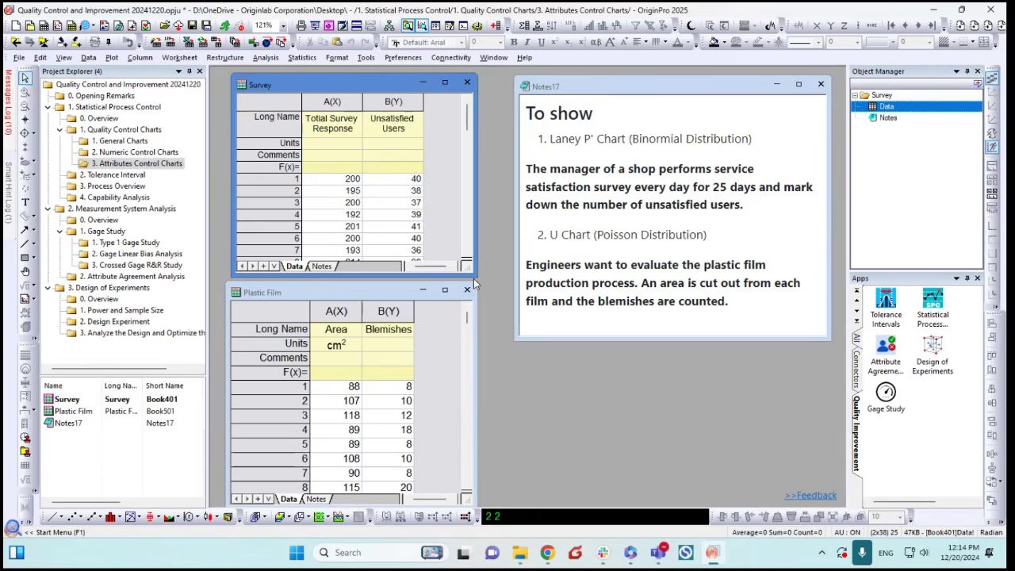
drag(390, 294, 402, 326)
click(399, 182)
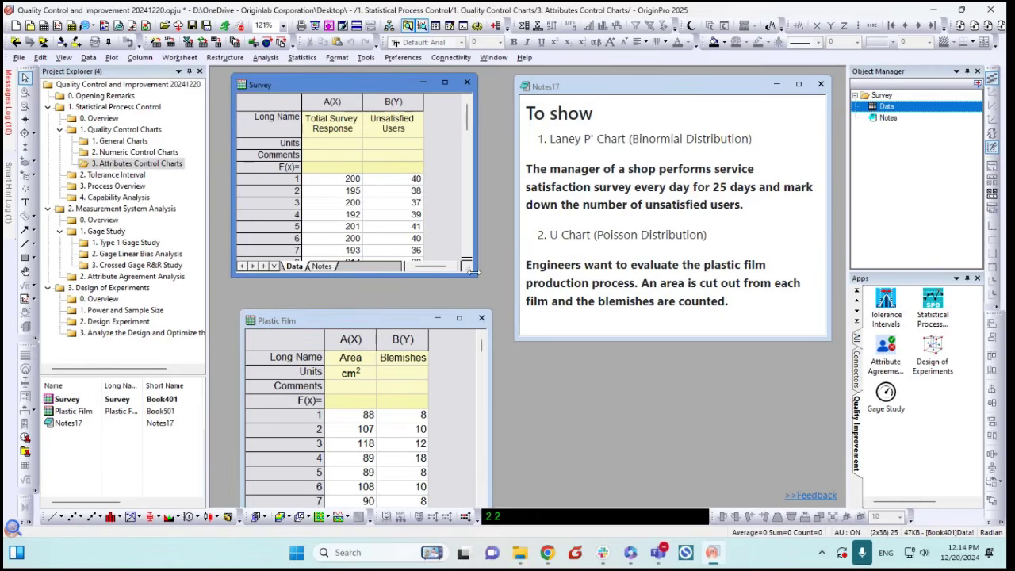
drag(476, 277, 487, 411)
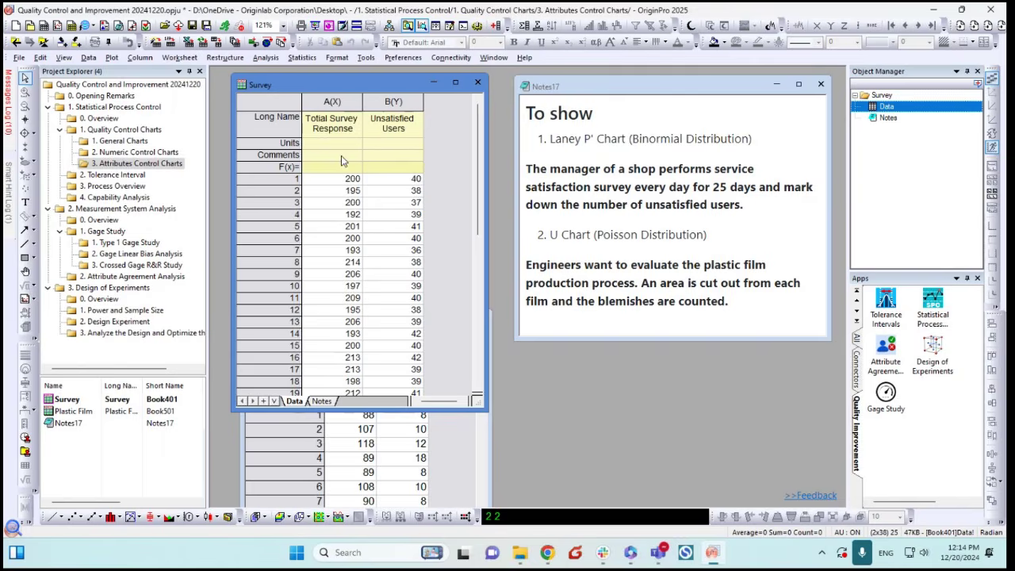
Examine the Totial Survey Response and Unsatisfied Users columns of the Survey worksheet, and shorten its window
click(332, 102)
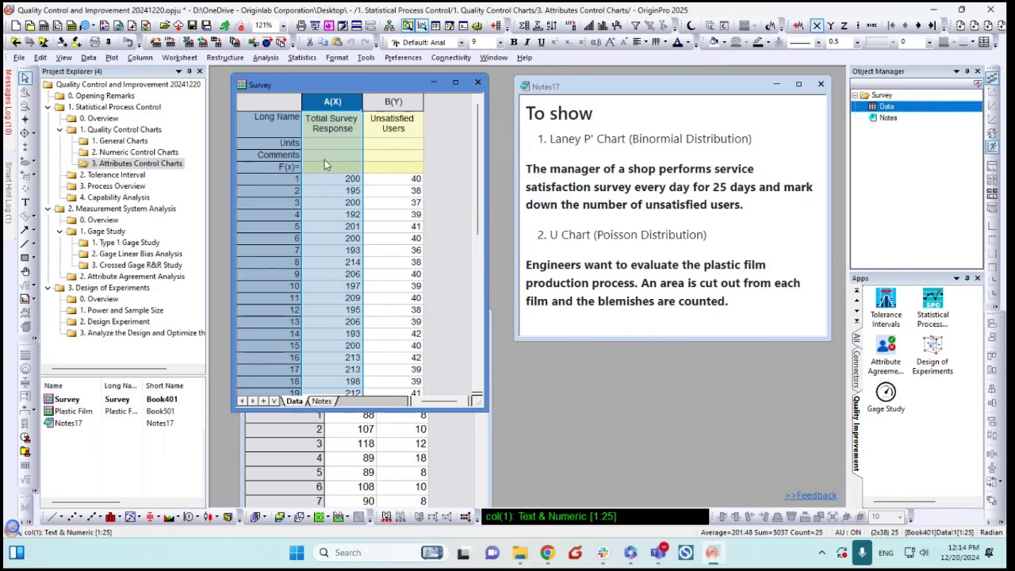
click(392, 103)
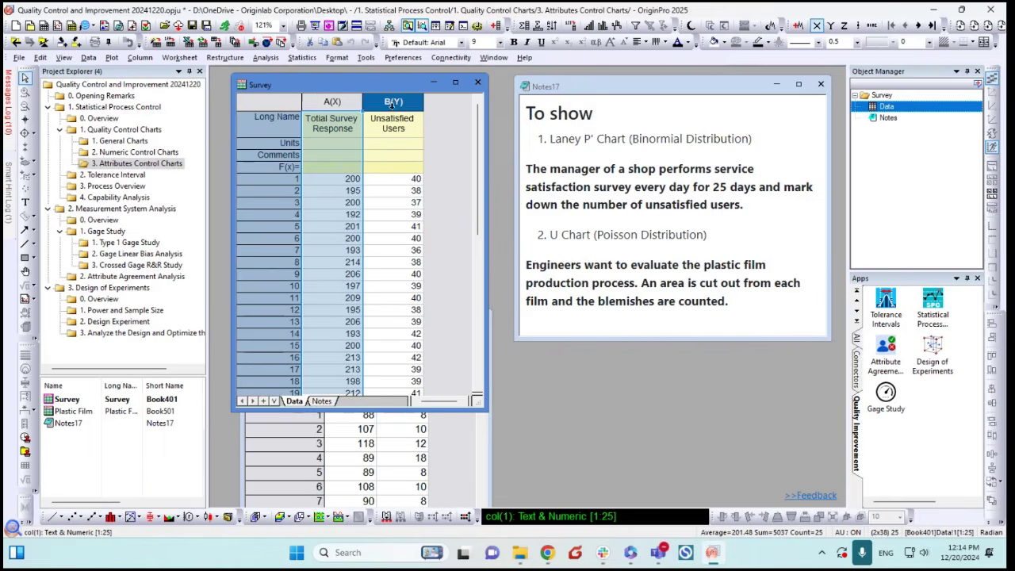
click(441, 195)
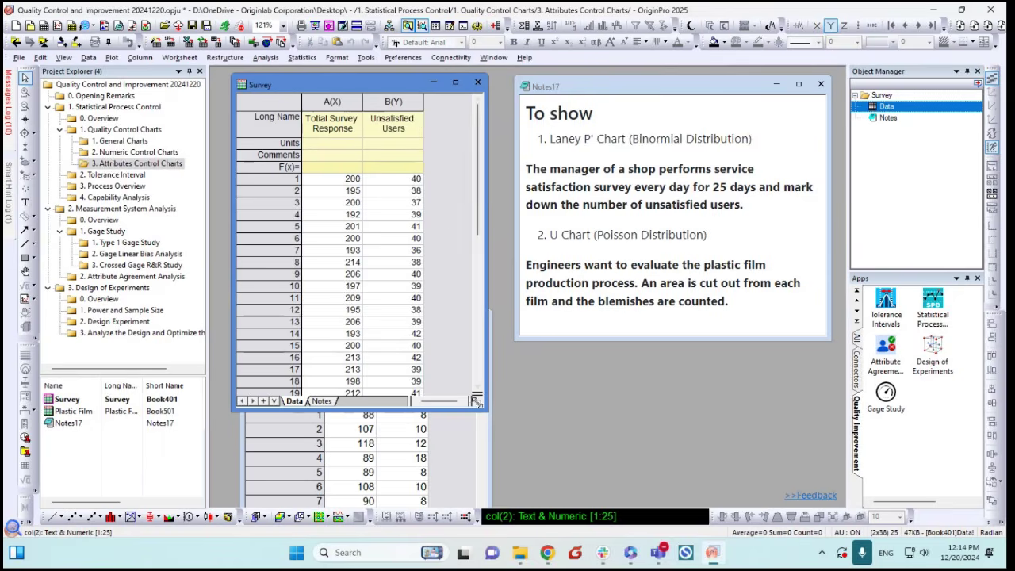
drag(481, 406, 478, 291)
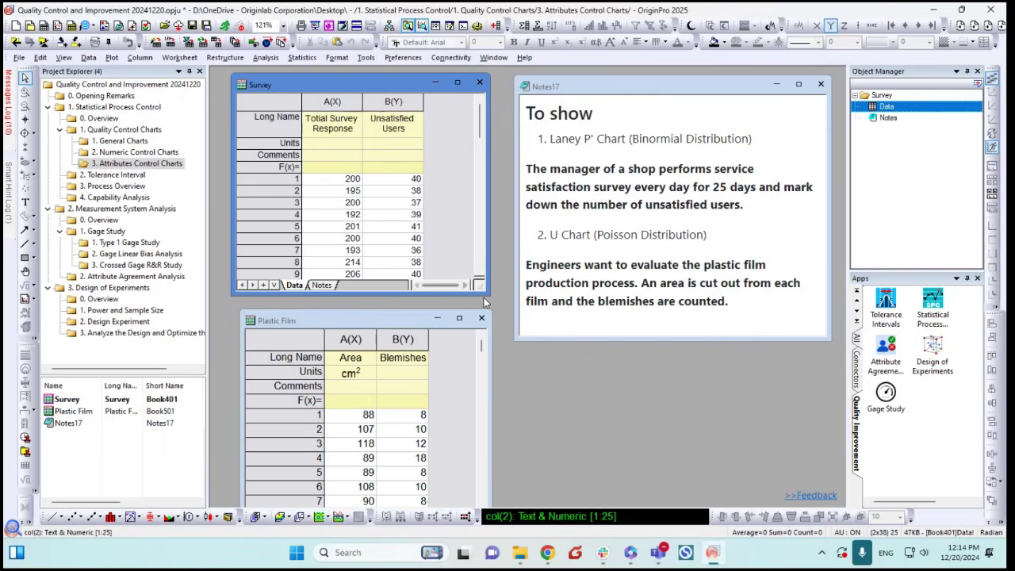
drag(485, 292, 485, 323)
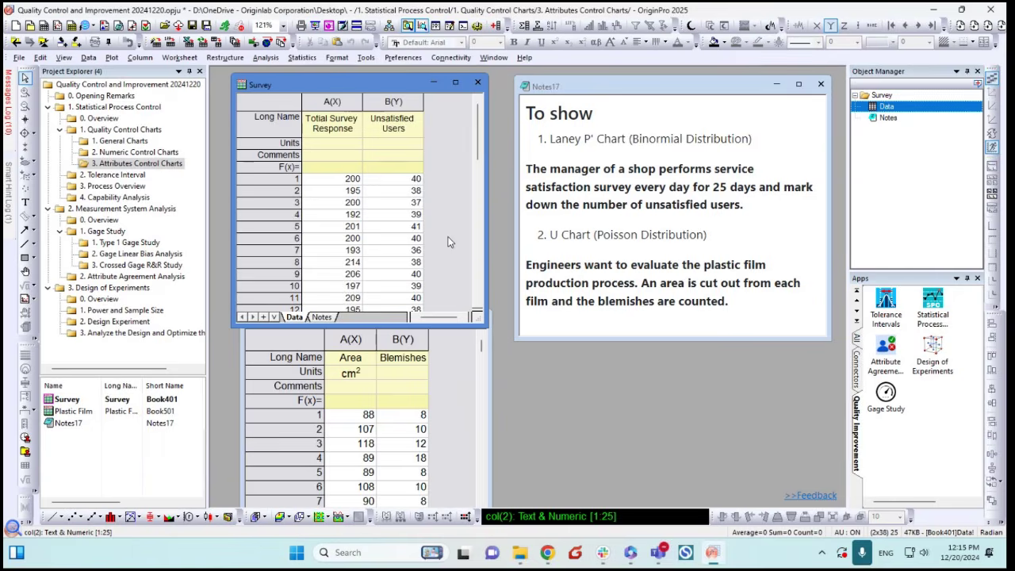
Review the Attributes Charts in the Statistical Process Control app and start a Laney P' chart
click(931, 317)
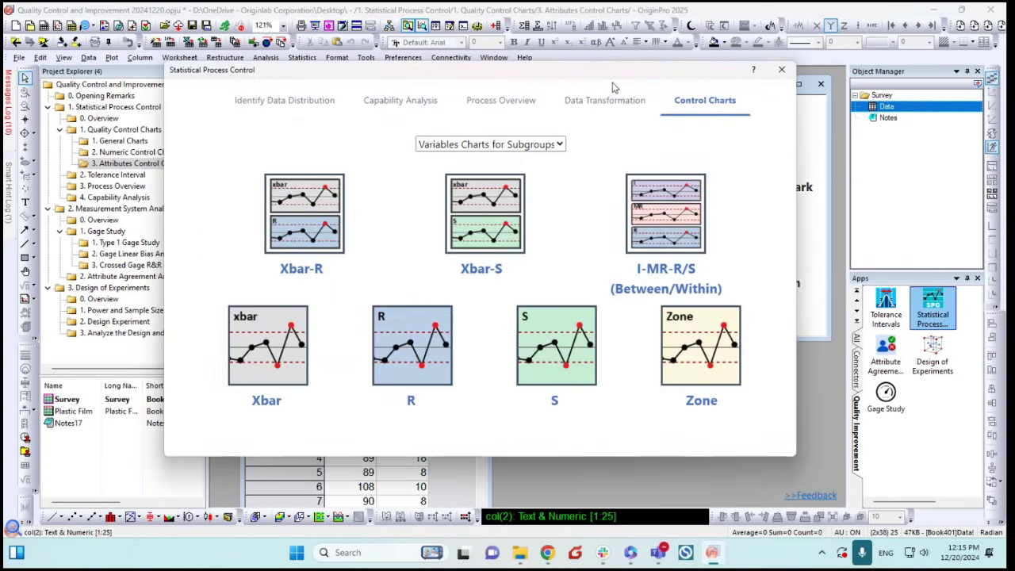
click(559, 146)
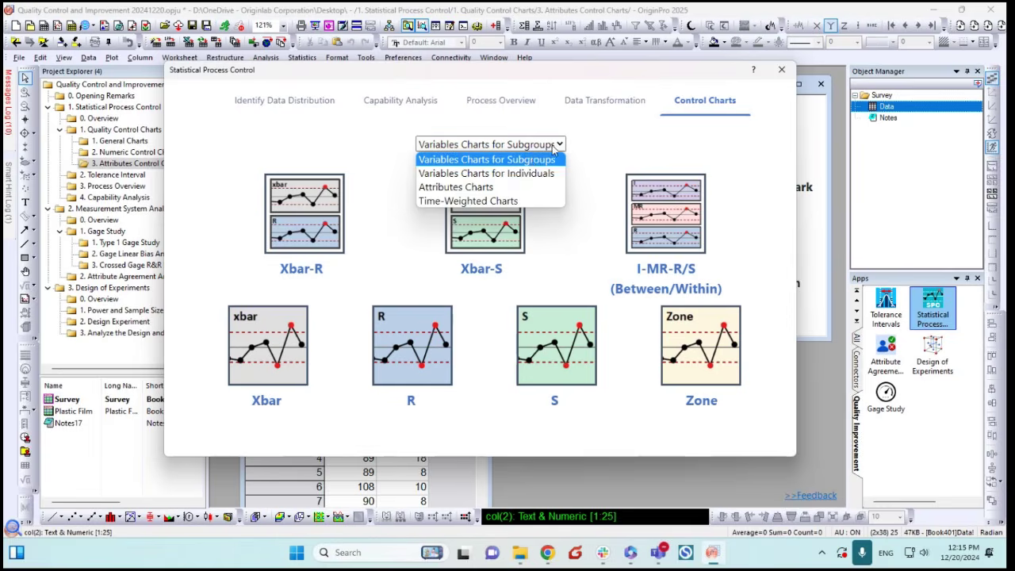
click(477, 188)
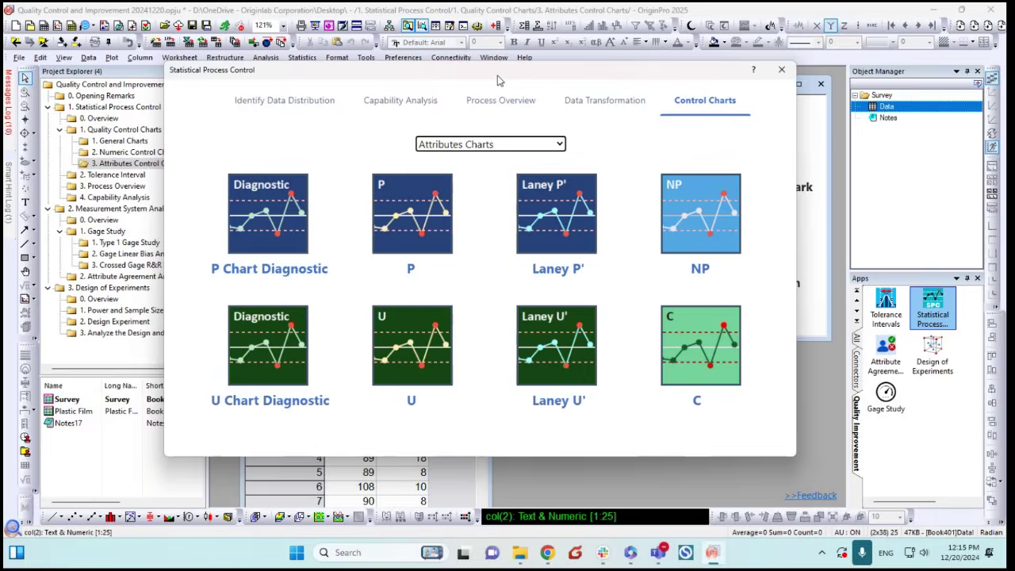
drag(499, 80, 621, 76)
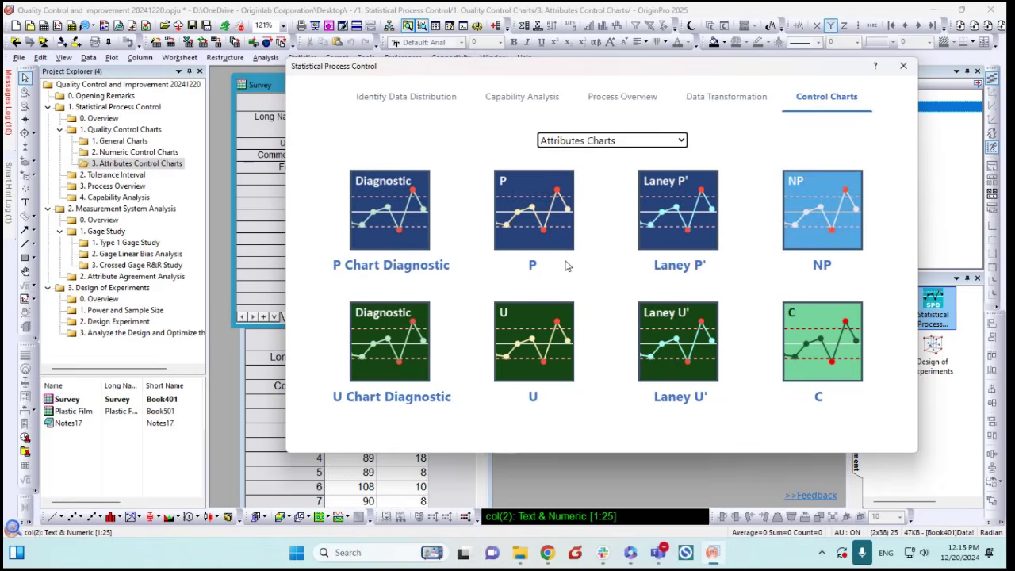
drag(600, 75, 558, 79)
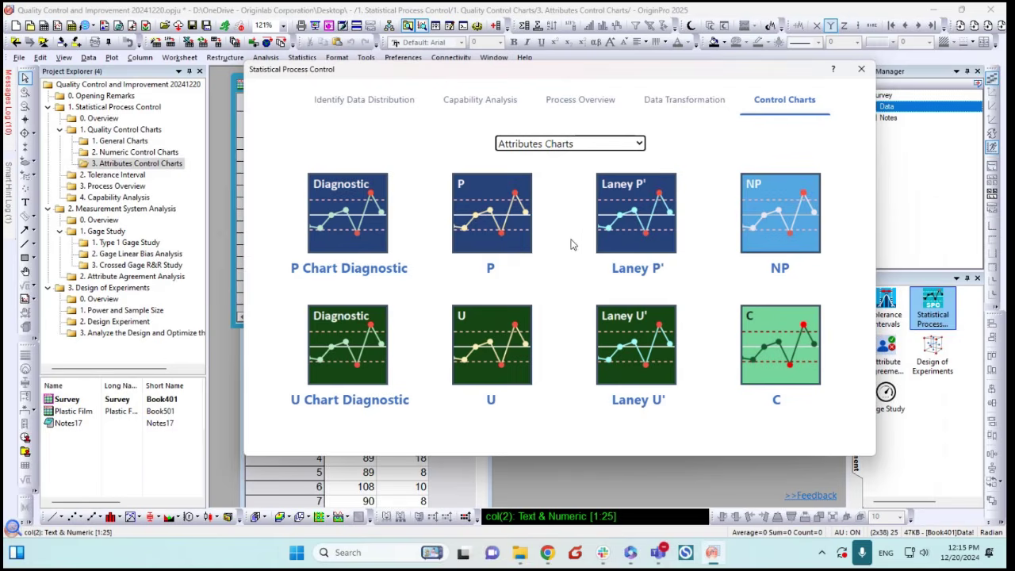
click(646, 232)
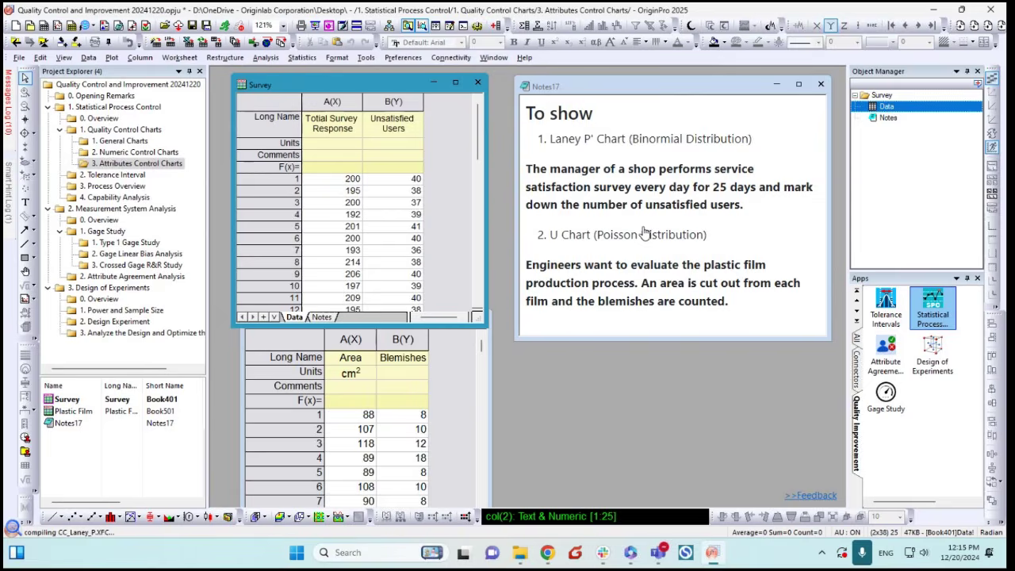
Generate the Laney P' chart with Unsatisfied Users as measurement data and Totial Survey Response as the subgroup size column
drag(504, 190, 576, 151)
click(690, 237)
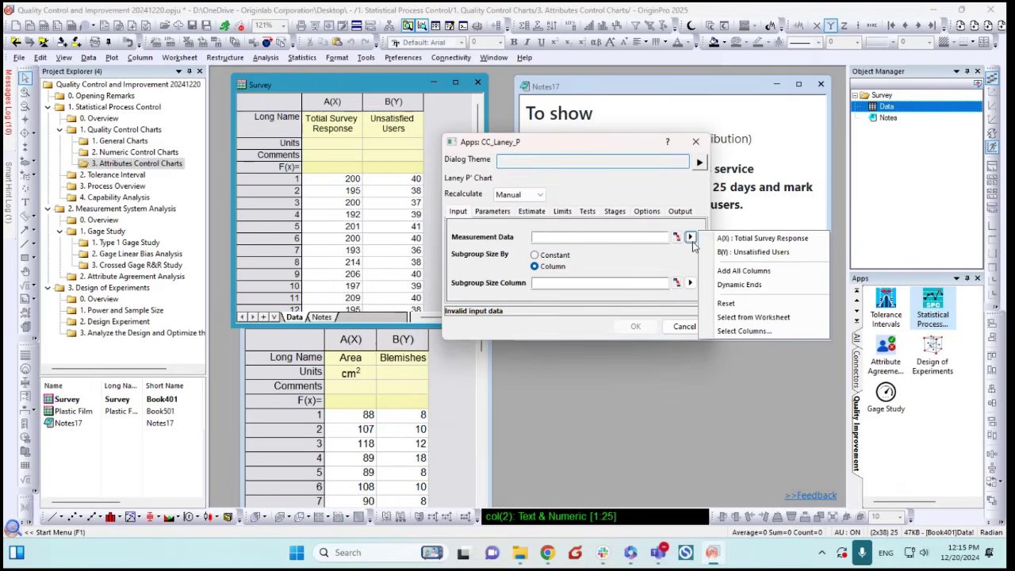
click(751, 254)
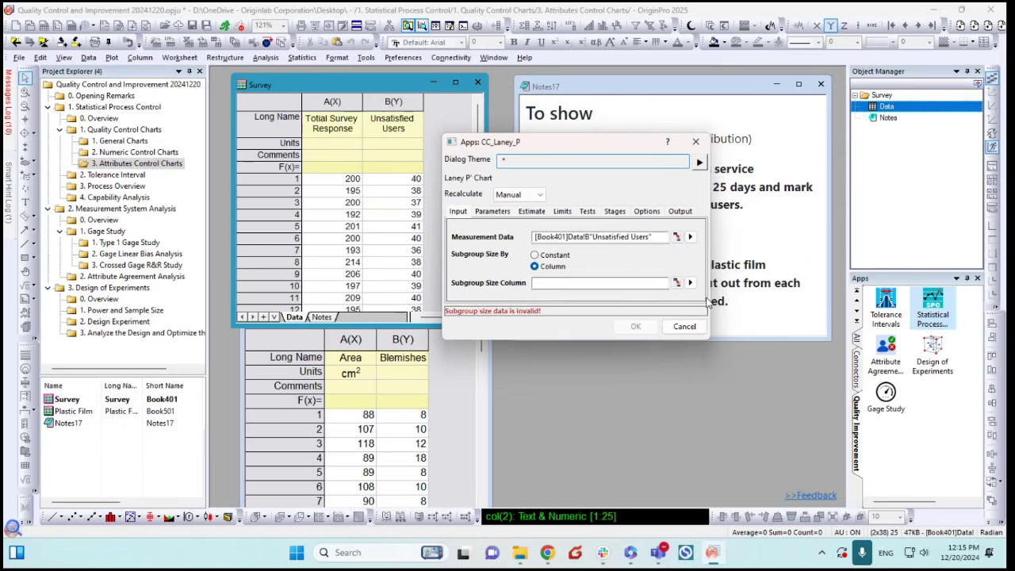
click(690, 282)
click(745, 286)
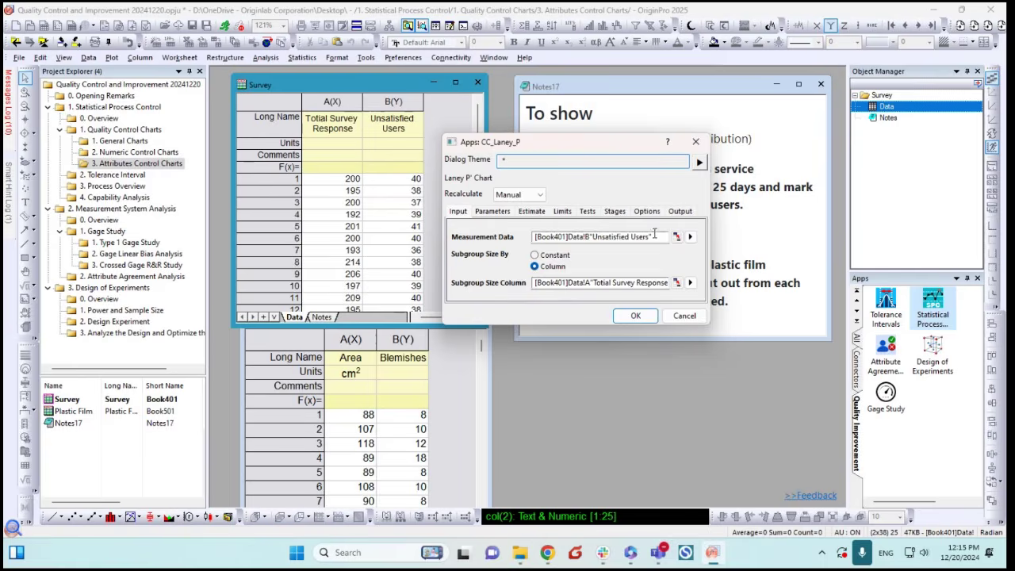
click(635, 316)
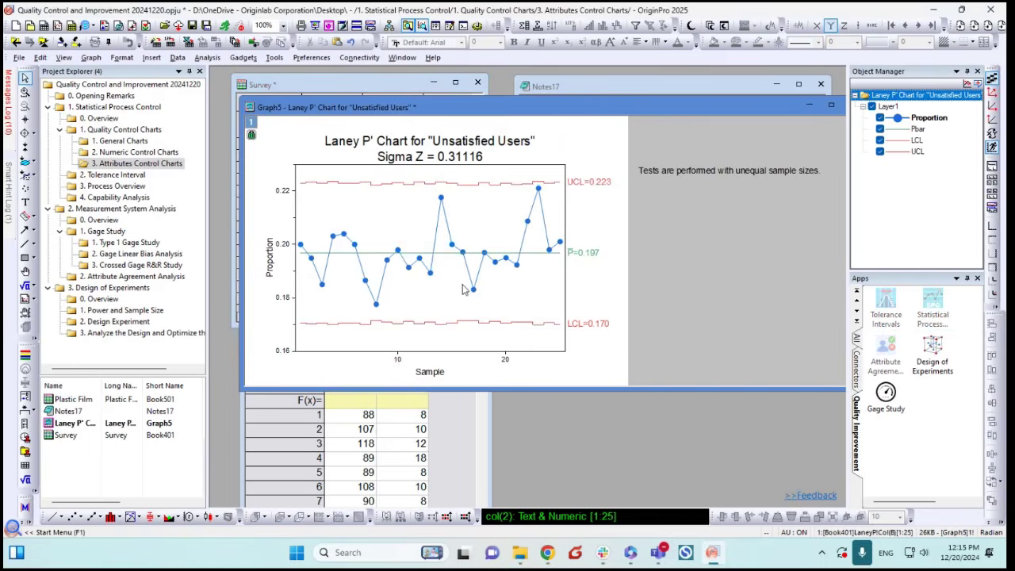
Shrink the Laney P' chart window and place it beside the Survey worksheet so both data columns are visible
drag(241, 390, 433, 378)
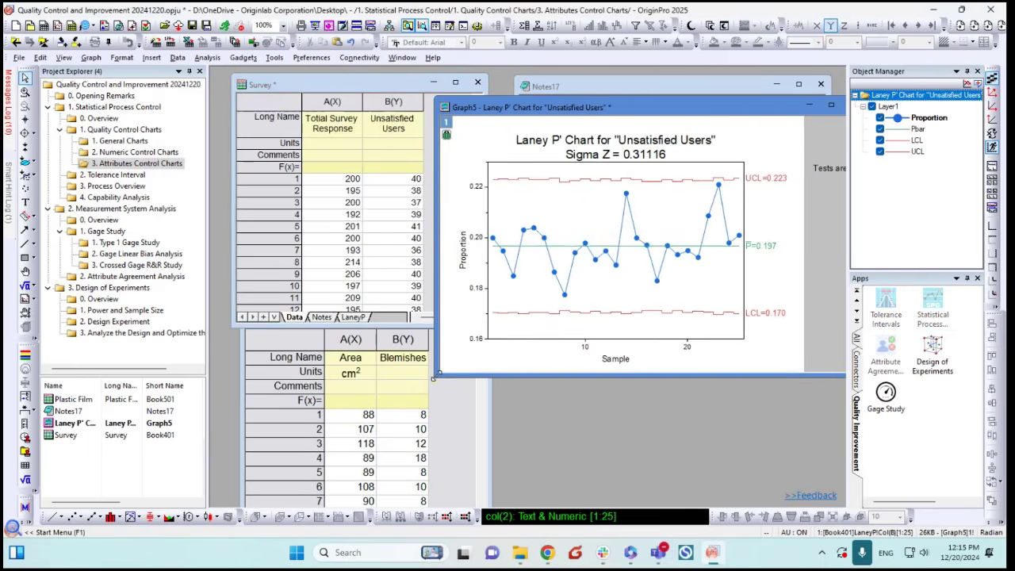
drag(564, 108, 493, 106)
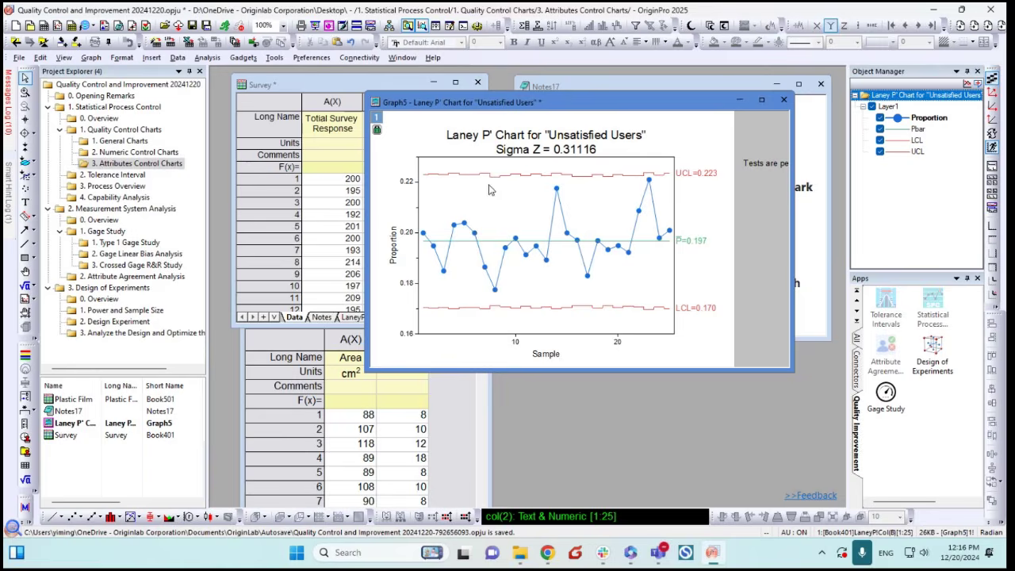
drag(367, 370, 453, 352)
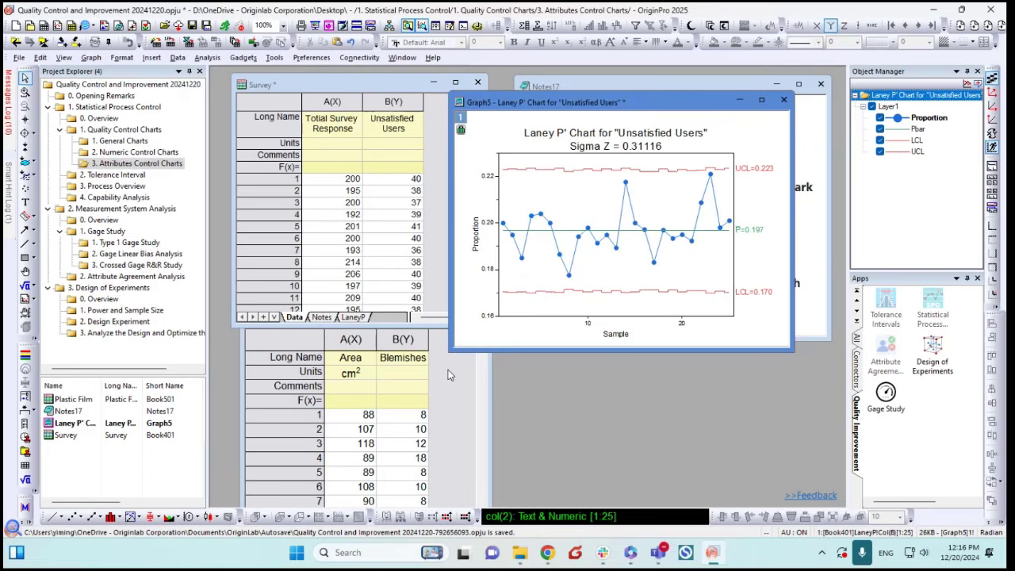
Bring the Plastic Film worksheet forward over the lower part of Survey, and minimize the Laney P' chart window
click(448, 375)
drag(414, 326, 397, 256)
click(741, 100)
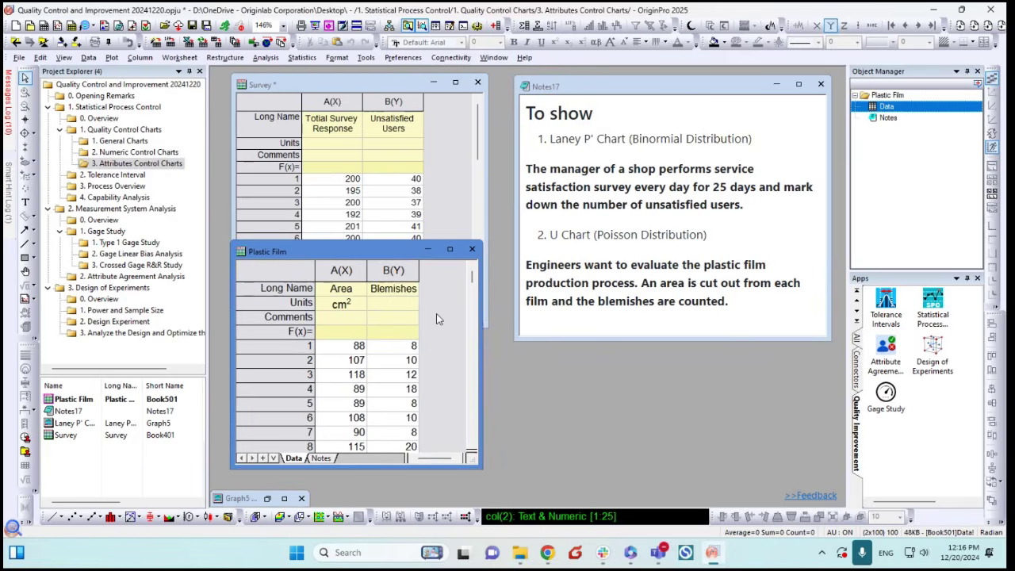
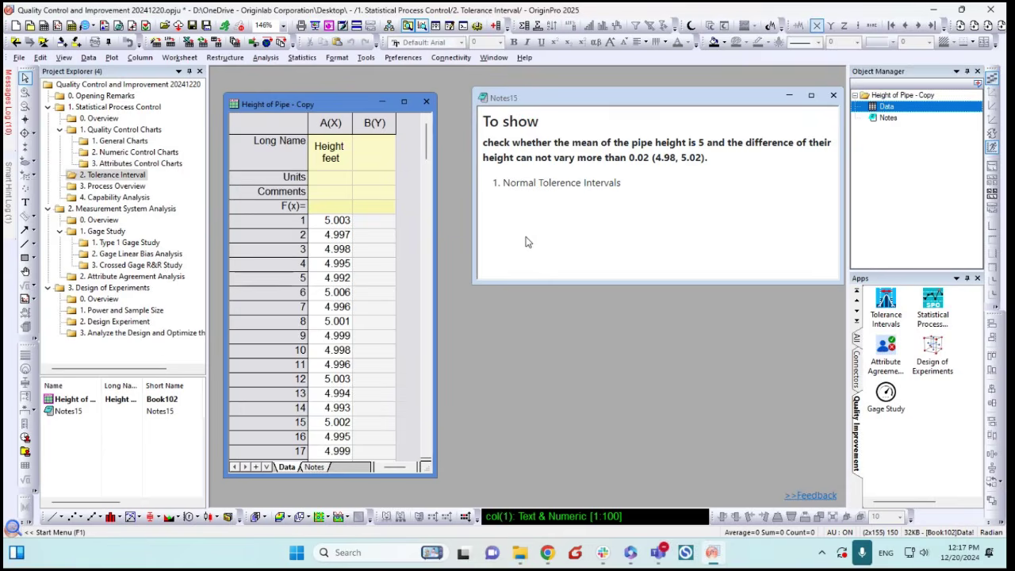
Try to start the normal-distribution analysis of the Tolerance Intervals app on the Height of Pipe worksheet
click(885, 308)
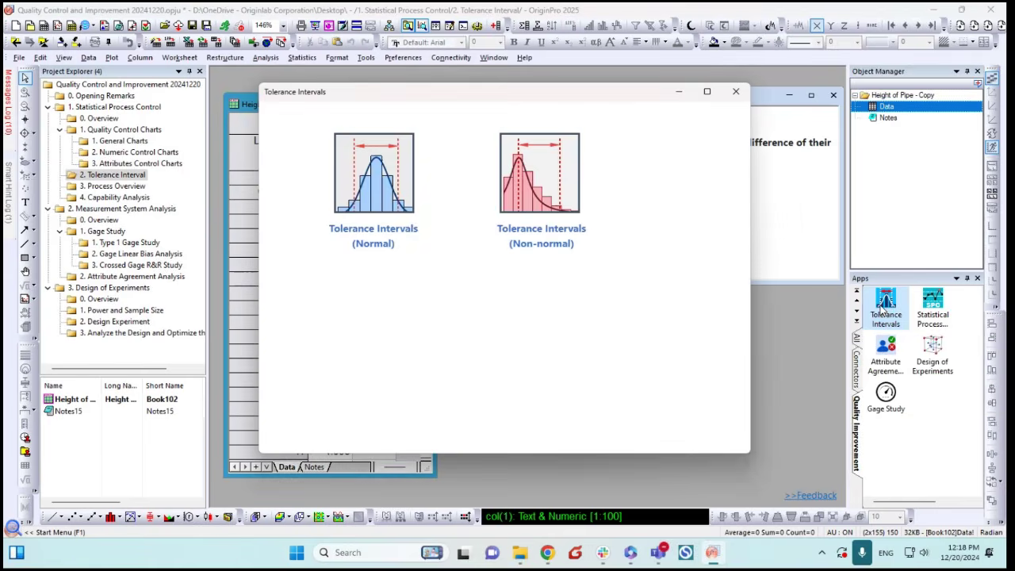
drag(520, 103, 690, 127)
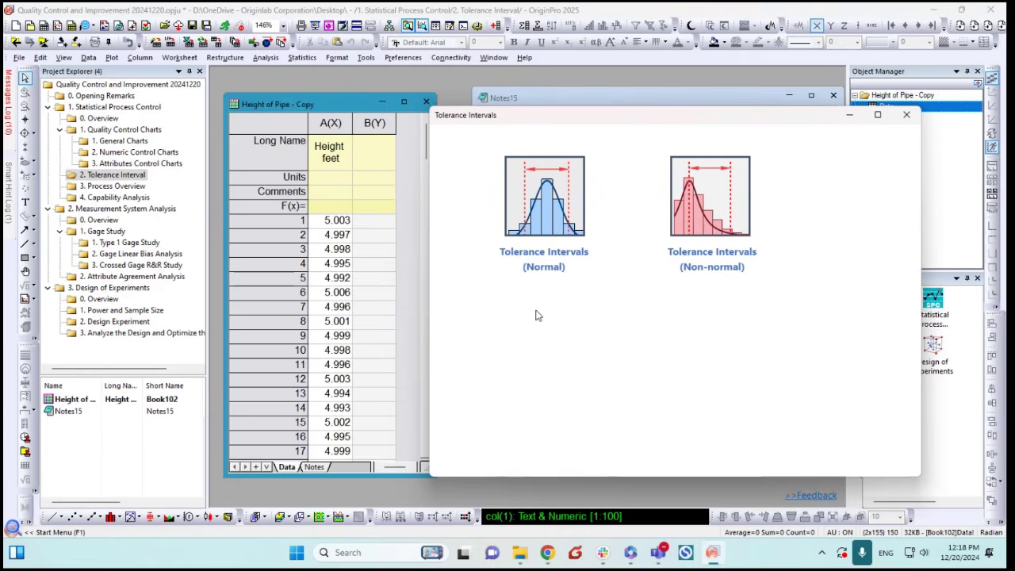
click(544, 210)
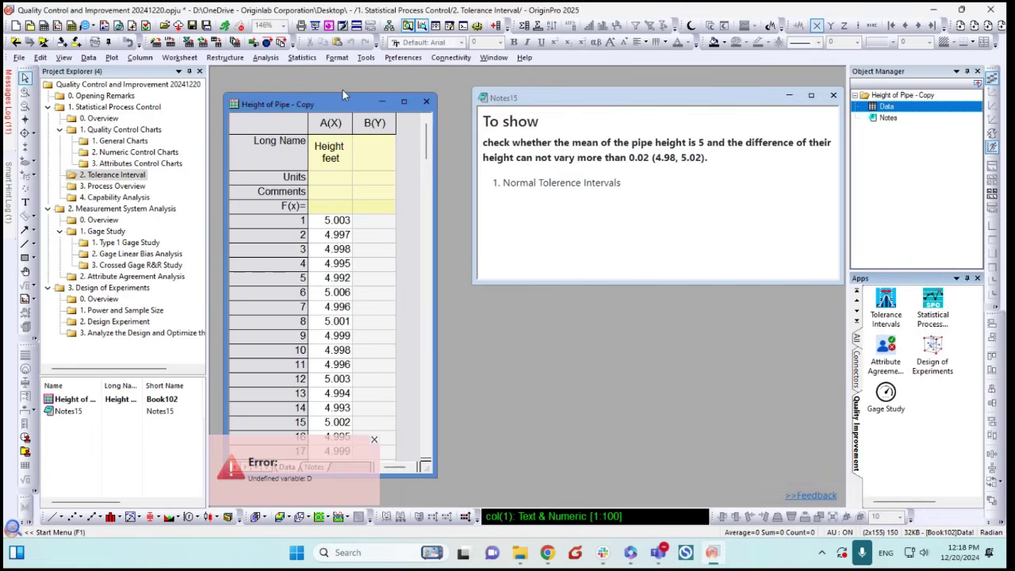
drag(317, 102, 323, 94)
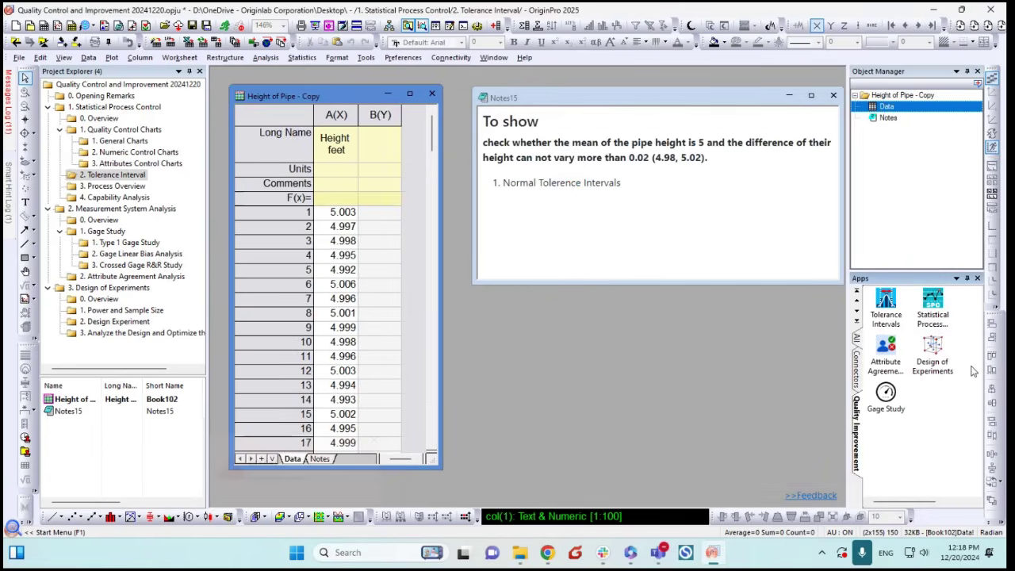
click(886, 317)
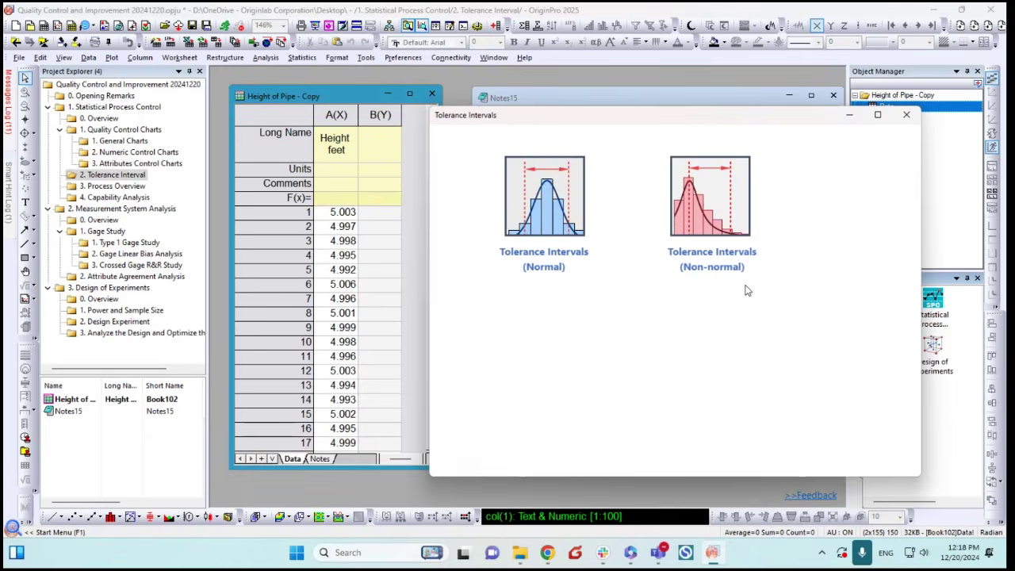
click(561, 209)
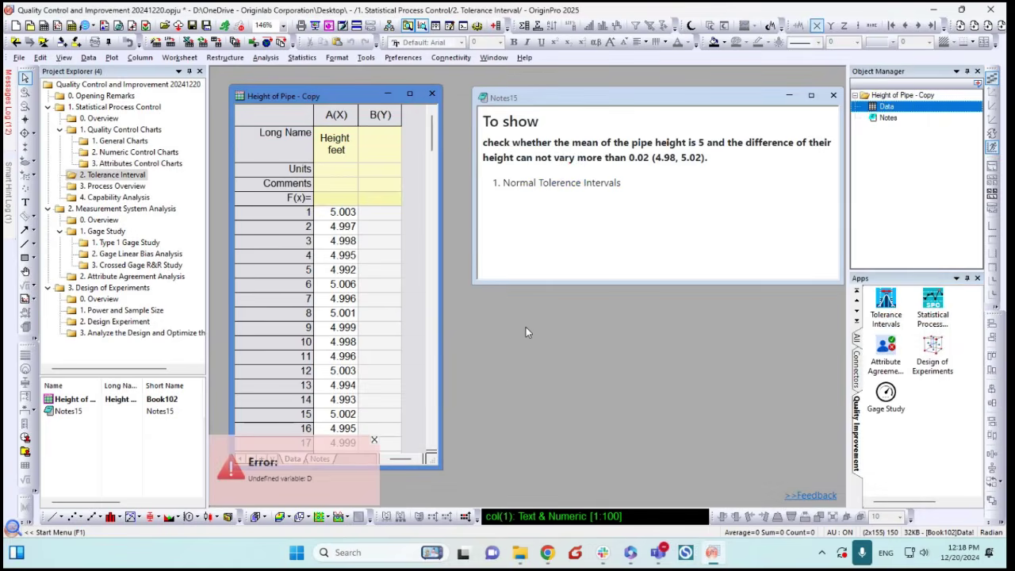
click(373, 439)
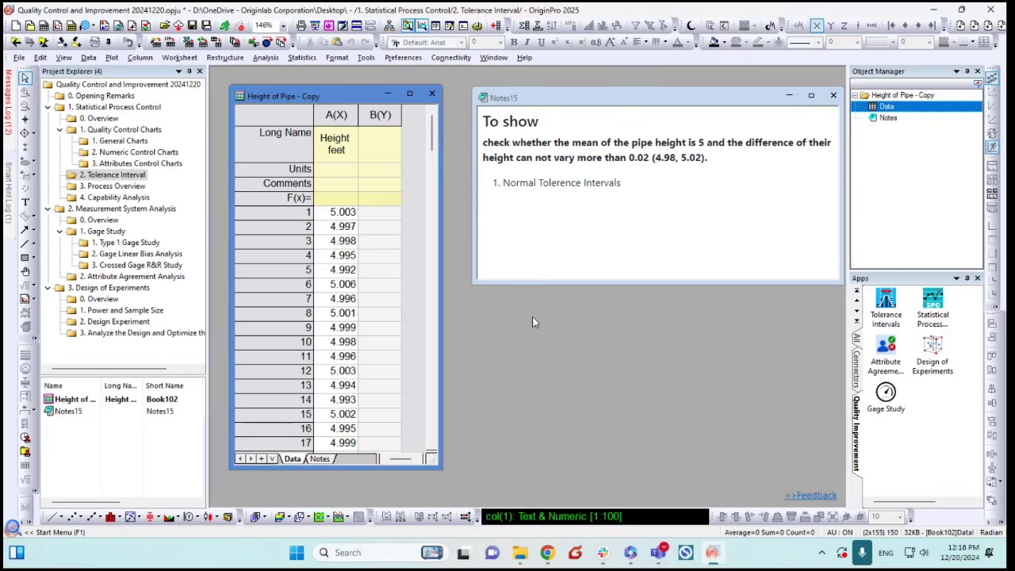
Remove the Tolerance Intervals app and reinstall it from the App Center by searching for "tol"
right_click(886, 313)
click(892, 388)
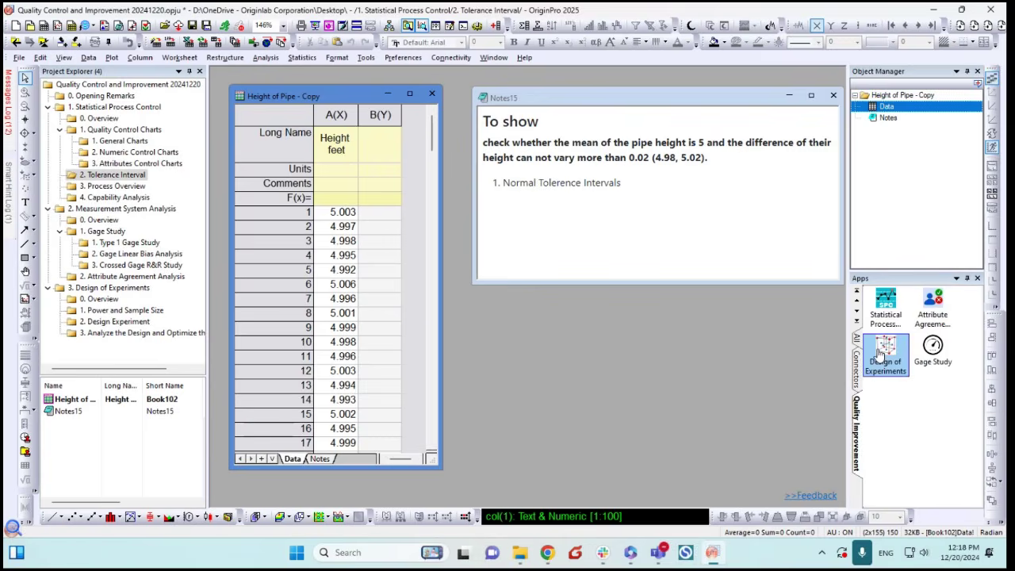
click(856, 338)
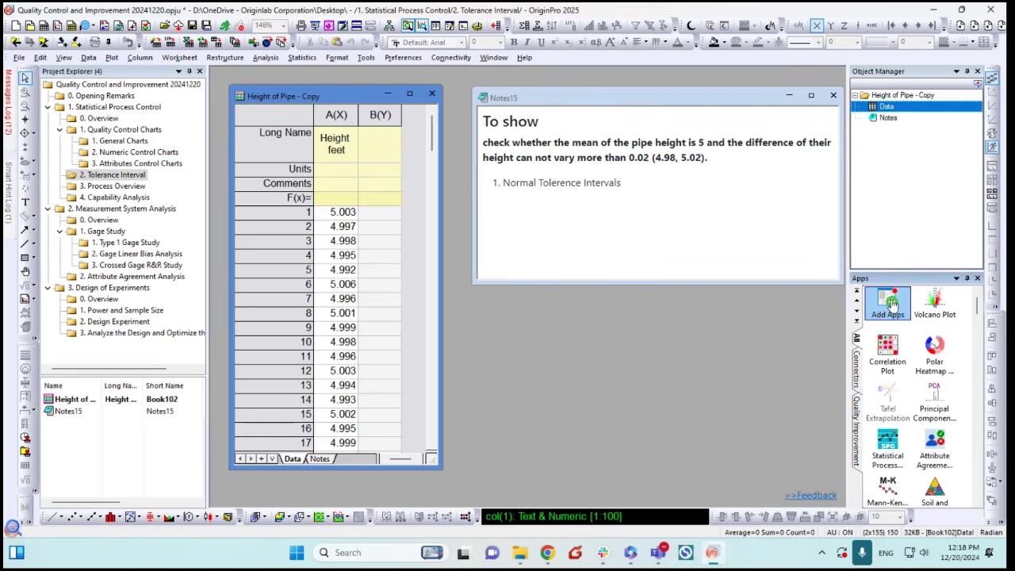
click(889, 302)
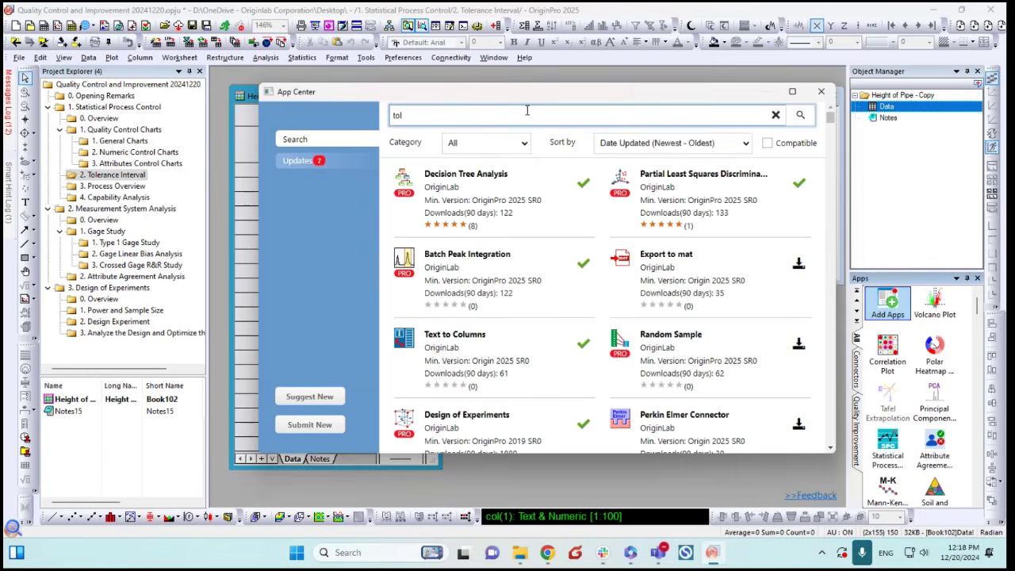
key(Return)
click(583, 265)
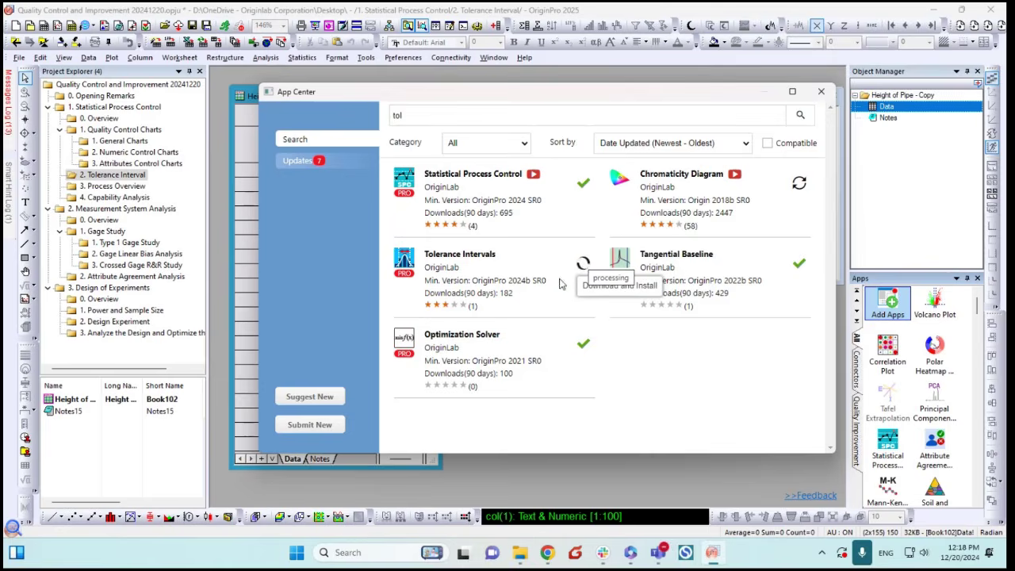
key(Escape)
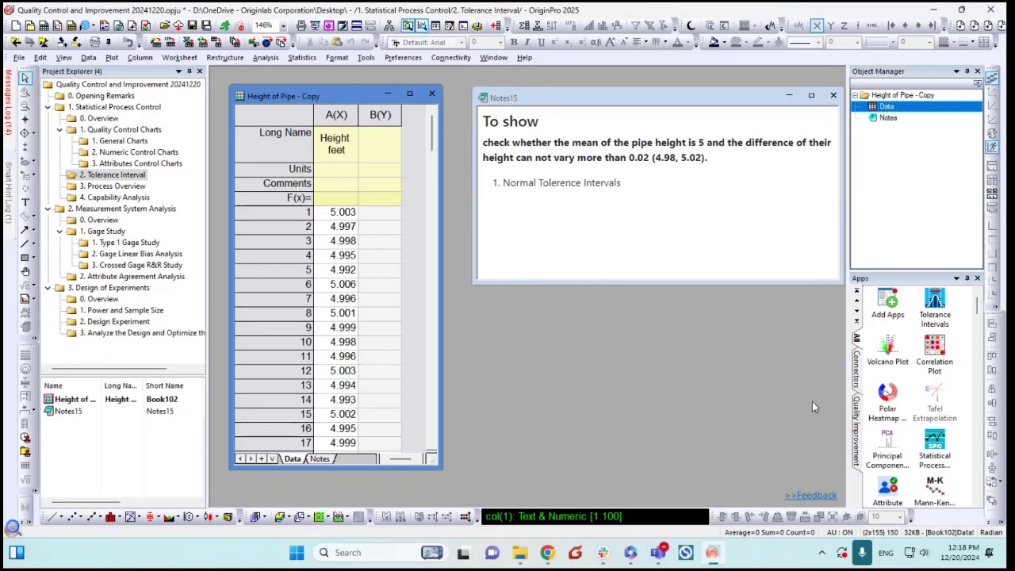
Calculate two-sided normal tolerance intervals for the Height feet column with 99% minimum population and 95% confidence level
click(951, 319)
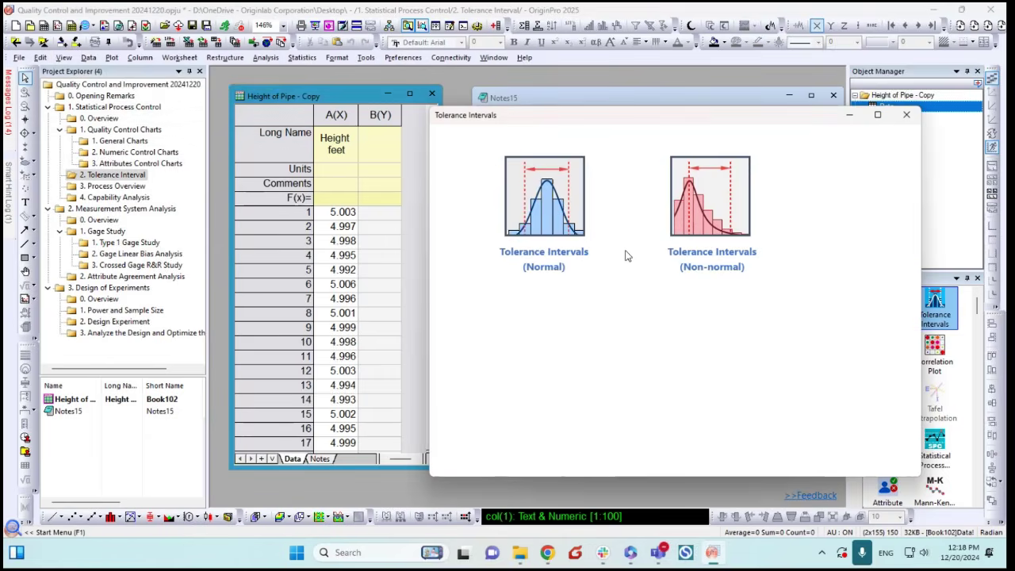
click(555, 219)
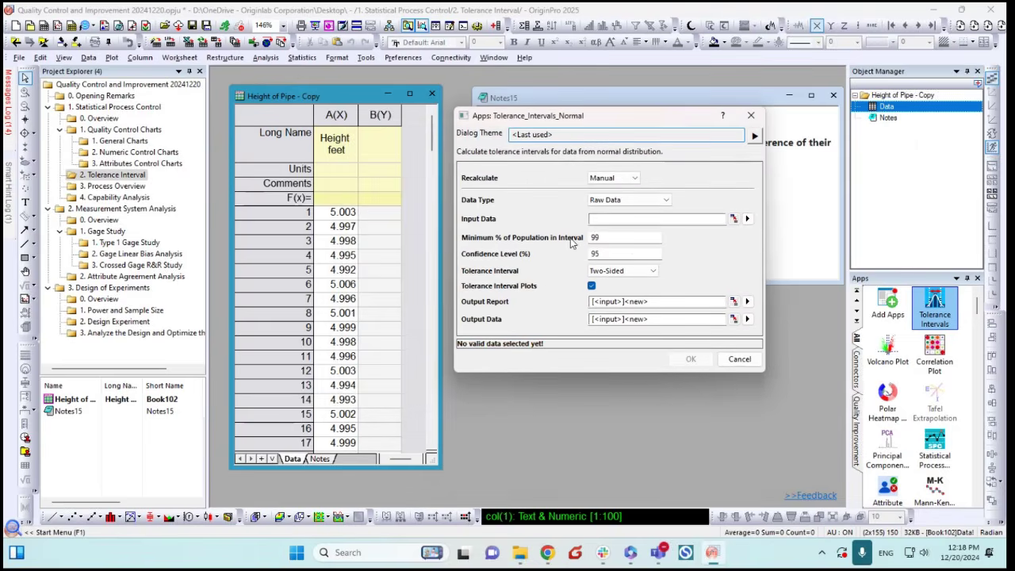
click(747, 219)
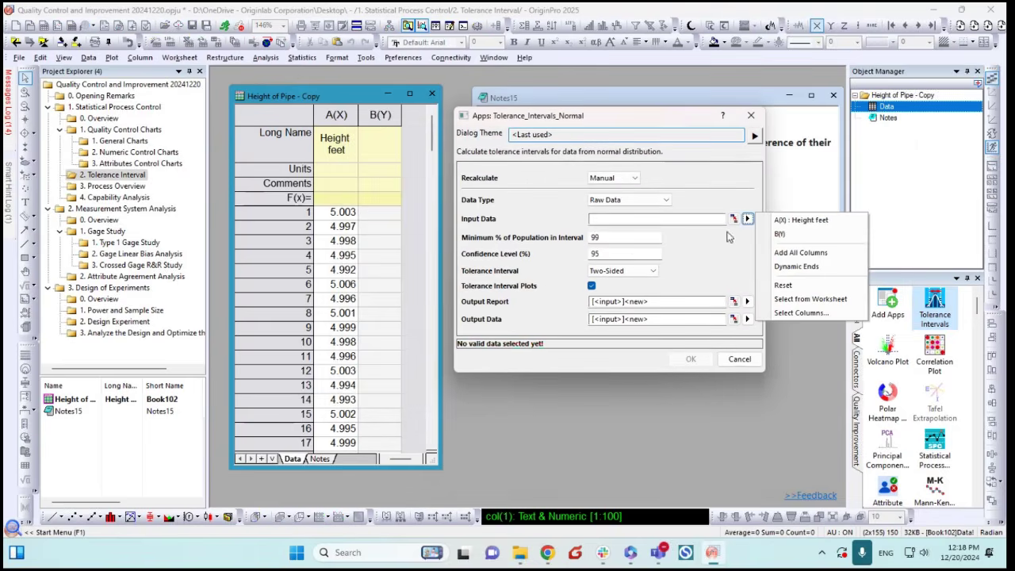
click(800, 220)
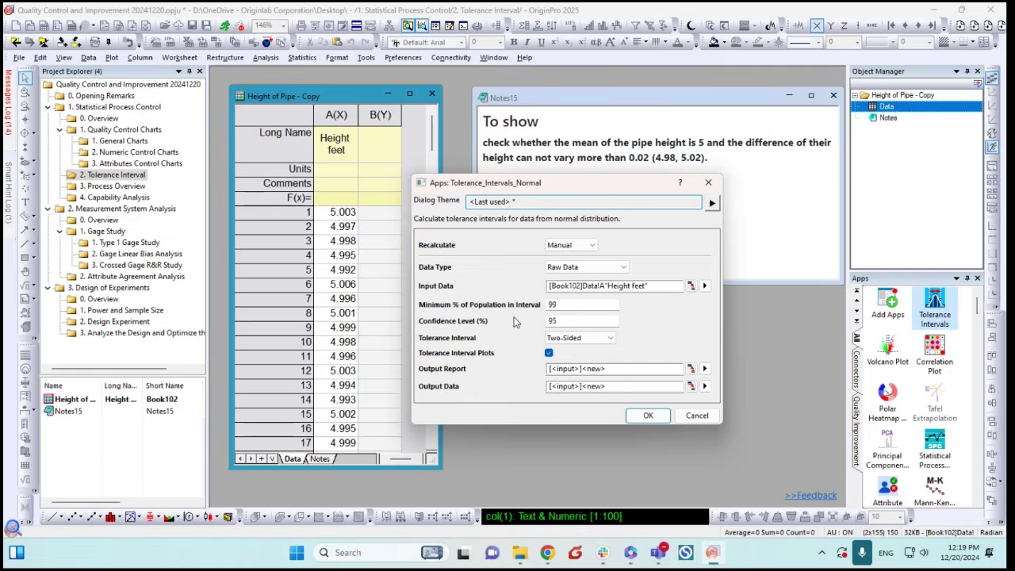
drag(564, 320, 525, 321)
click(517, 325)
click(642, 419)
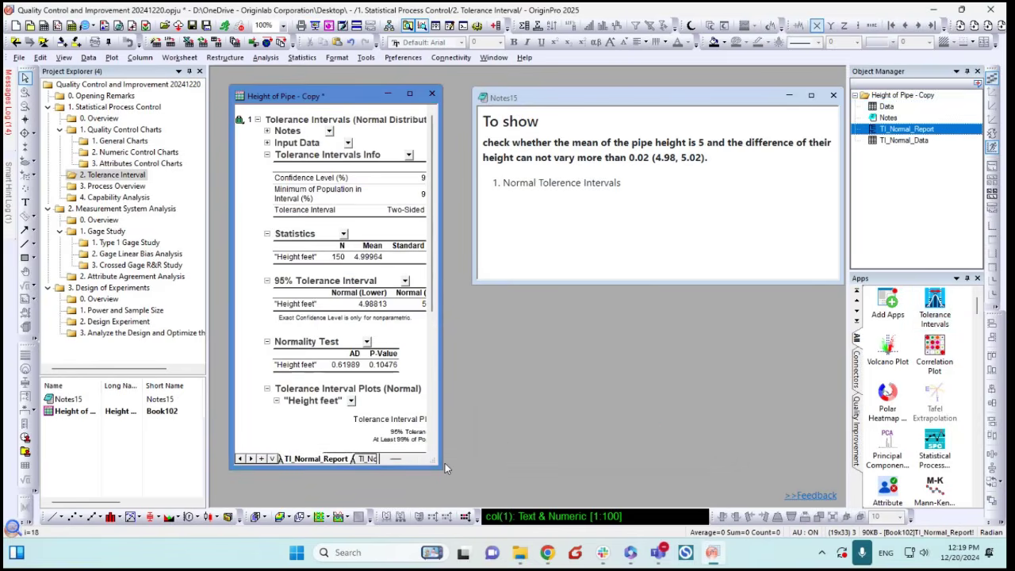
Resize the tolerance interval report window and fill the Normal (Lower) and NP. (Upper) cells with yellow
drag(441, 466, 672, 466)
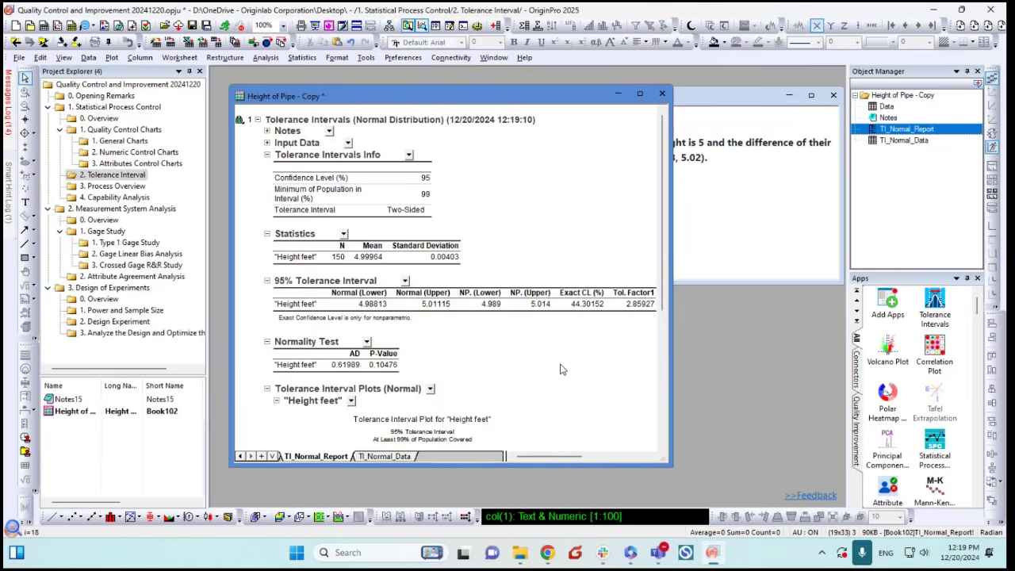
click(372, 304)
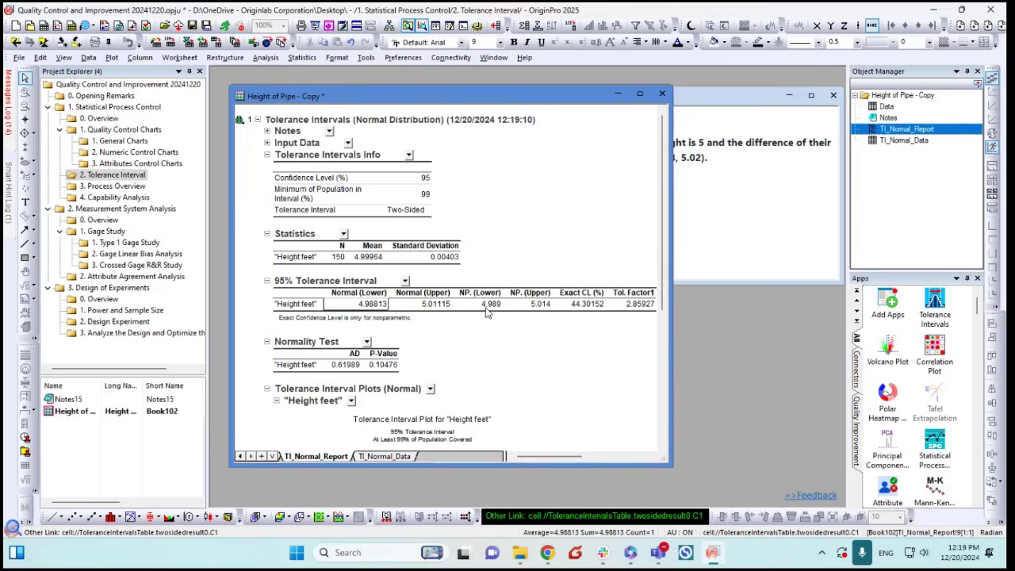
ctrl+click(535, 307)
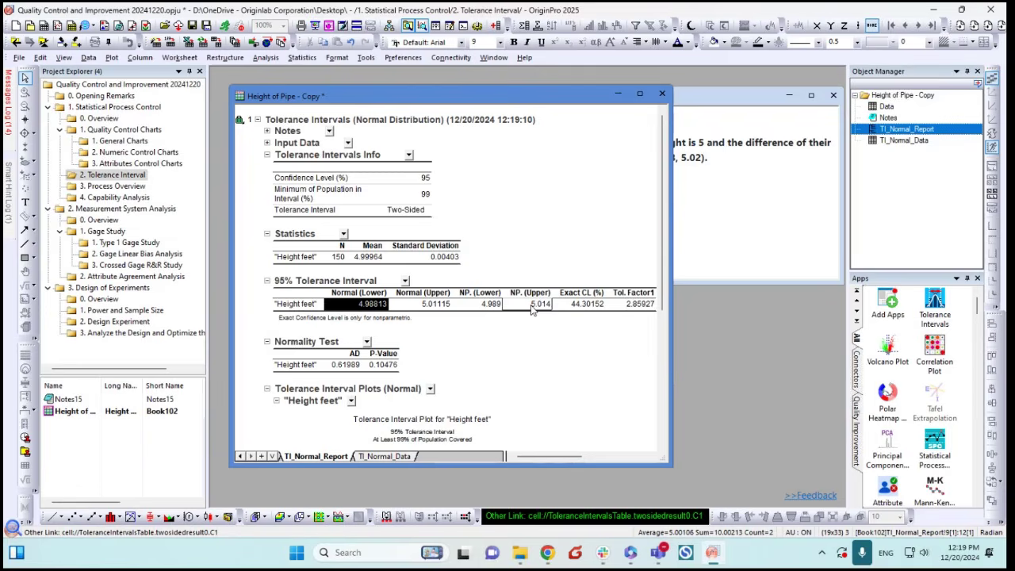
drag(674, 462, 606, 415)
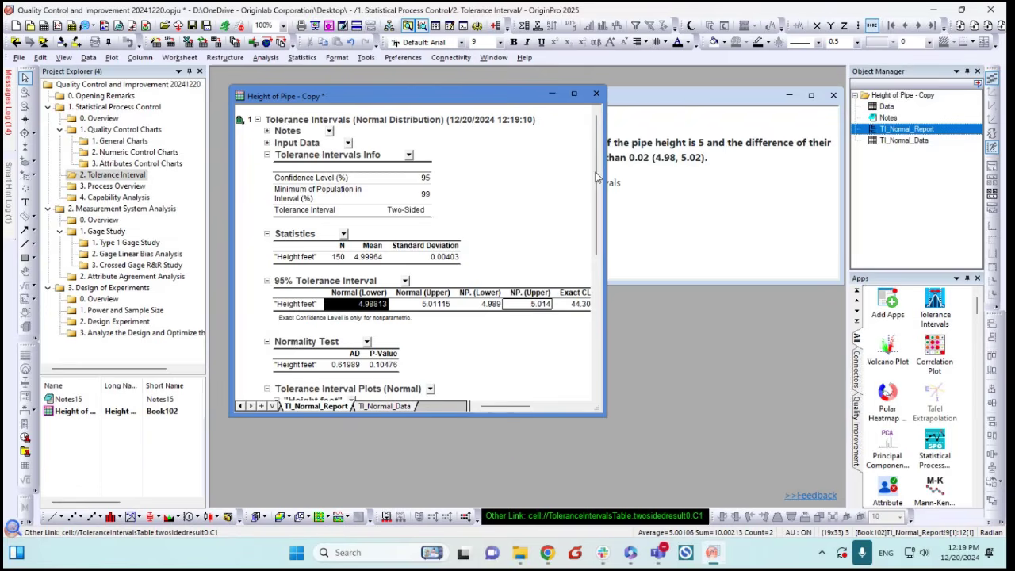
click(718, 42)
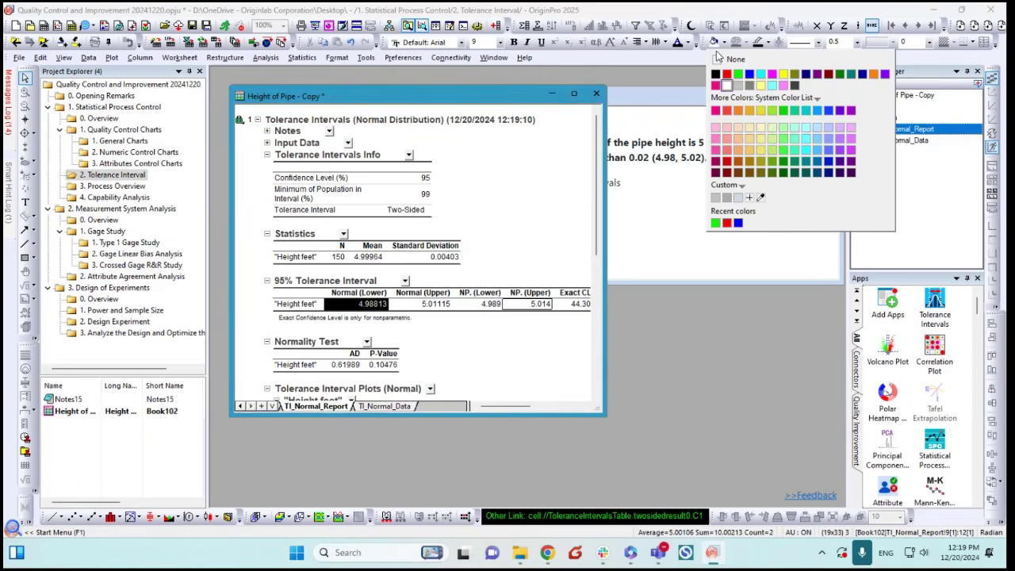
click(766, 89)
Arrange the Height of Pipe report beside Notes15 and compare its tolerance interval with the required pipe height range
drag(478, 101, 452, 106)
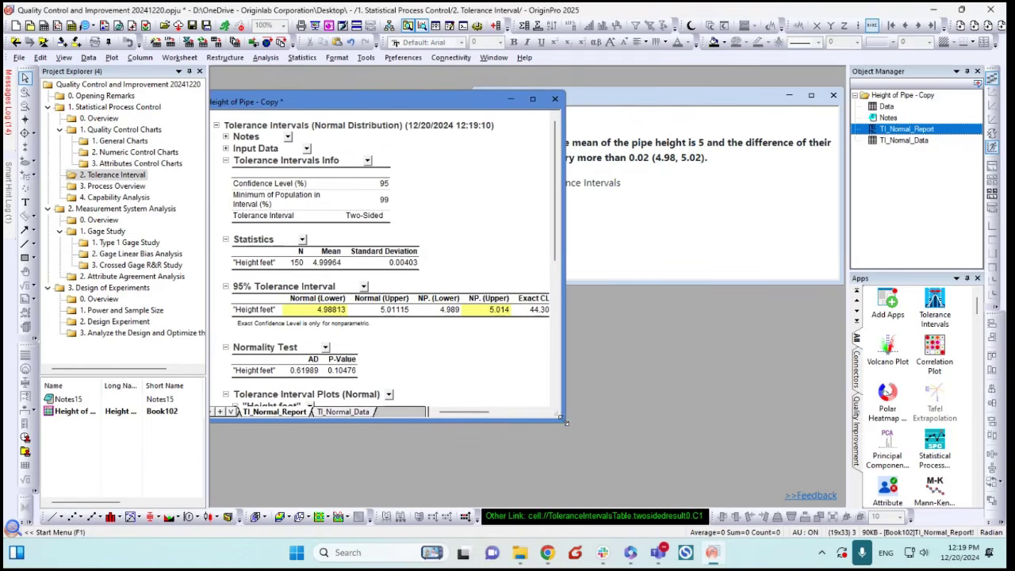
drag(565, 420, 550, 420)
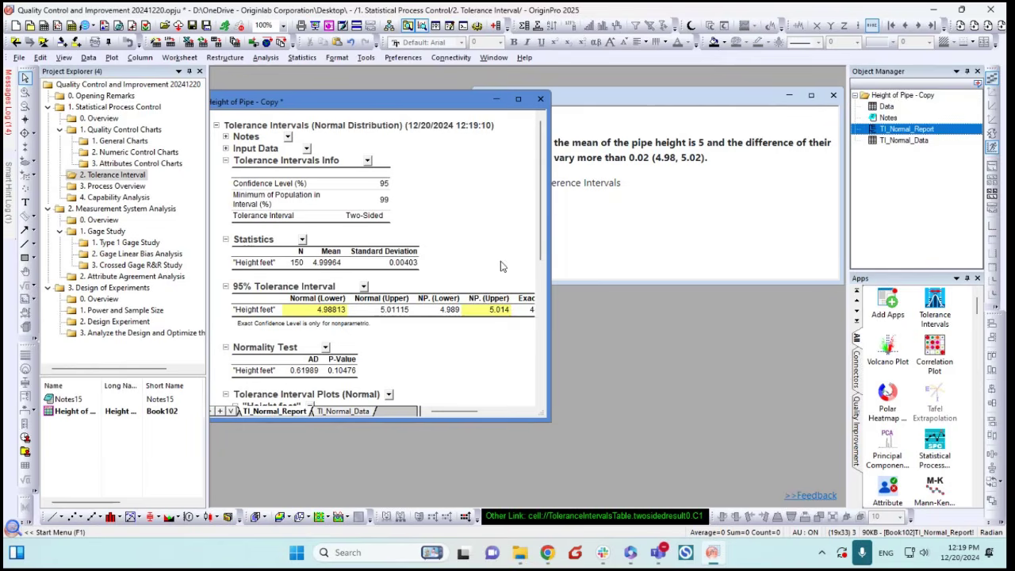
click(606, 226)
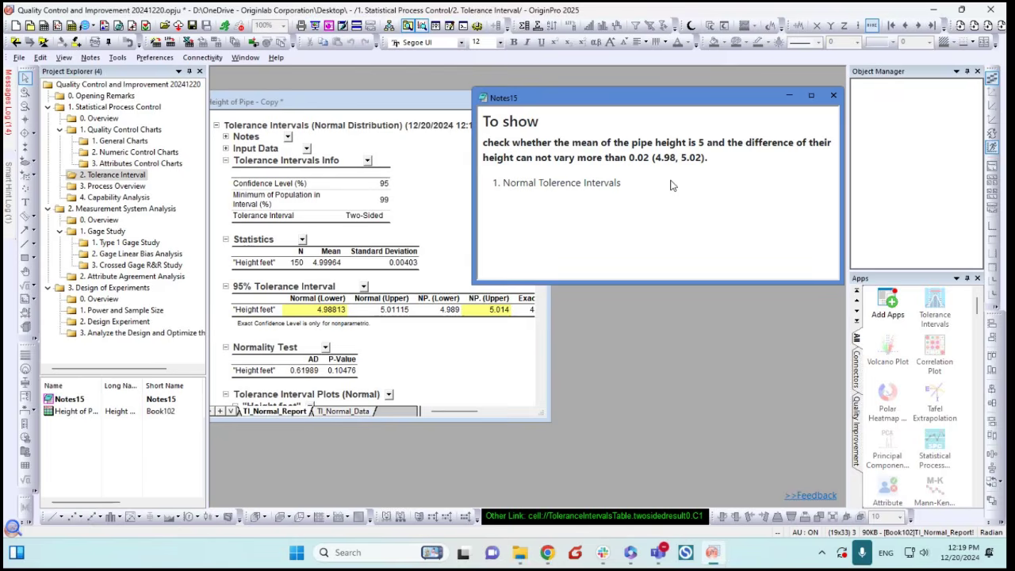
drag(415, 95, 463, 122)
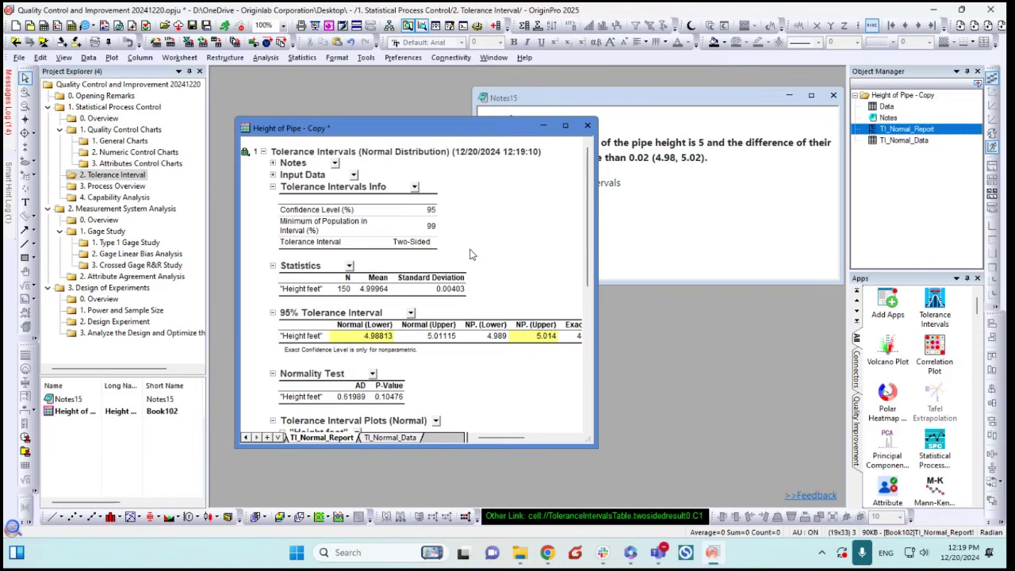
drag(451, 129, 442, 110)
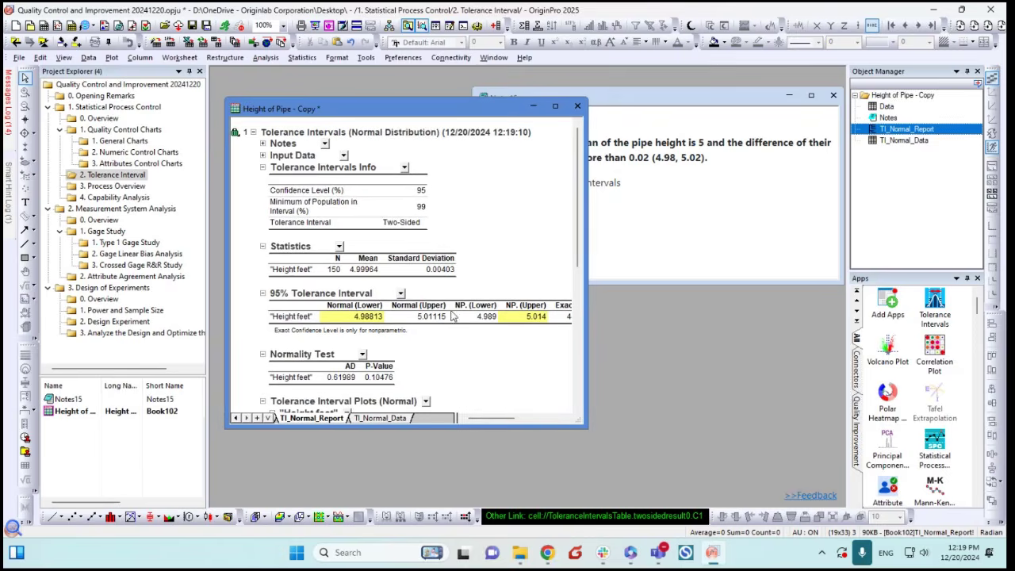
click(670, 262)
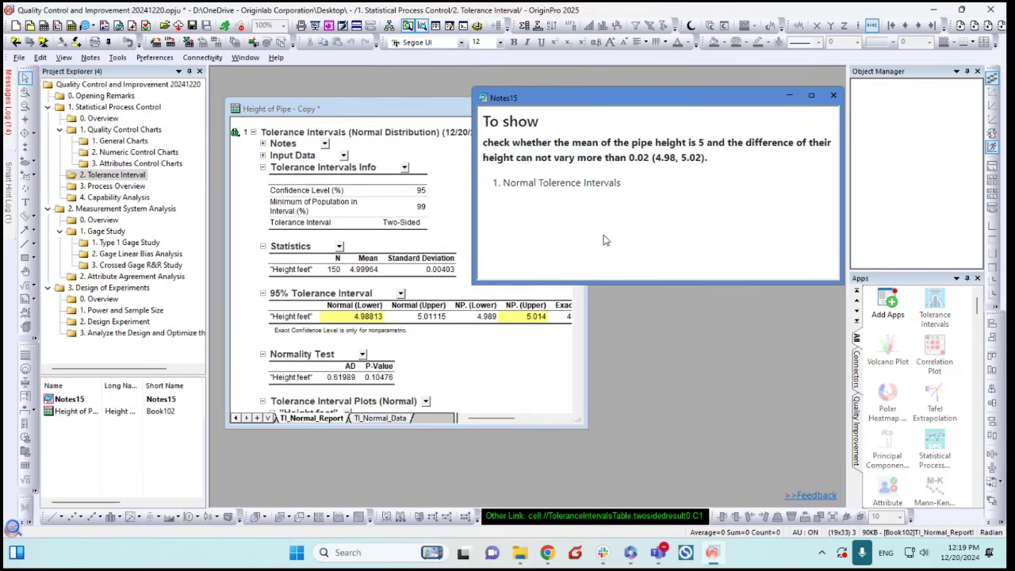
Open the 3. Process Overview project folder and move the Book6 worksheet slightly away from Notes13
click(119, 186)
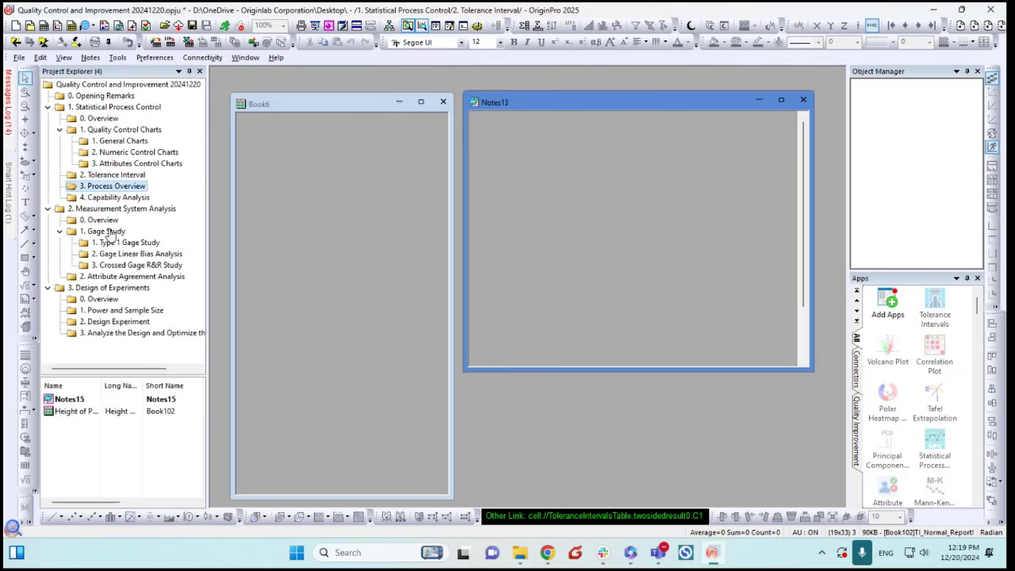
mouse_move(383, 104)
mouse_down()
mouse_move(376, 86)
mouse_move(377, 97)
mouse_up()
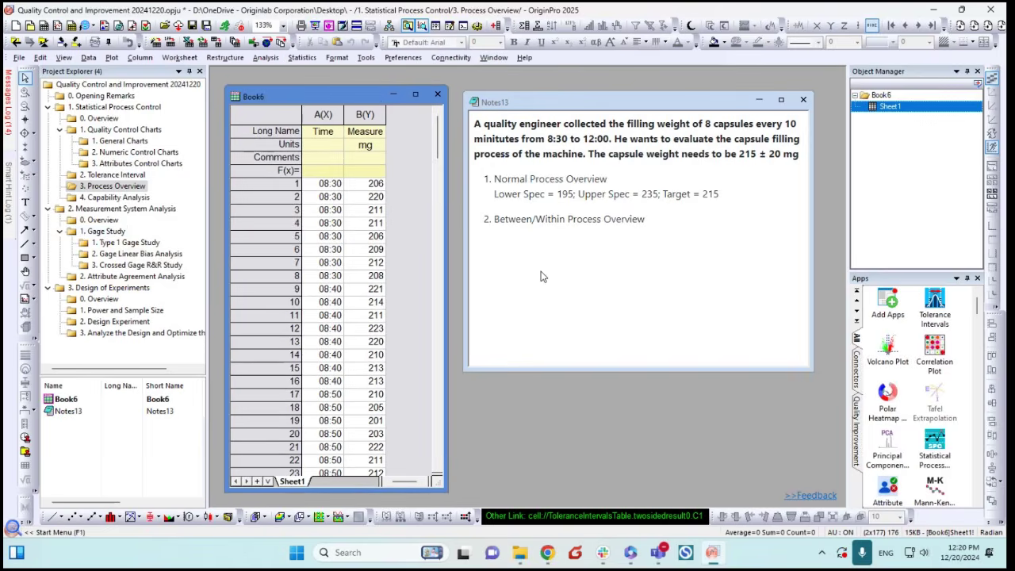
Highlight the Measurement column in Book6 and the eight weights of the 08:30 subgroup
click(369, 114)
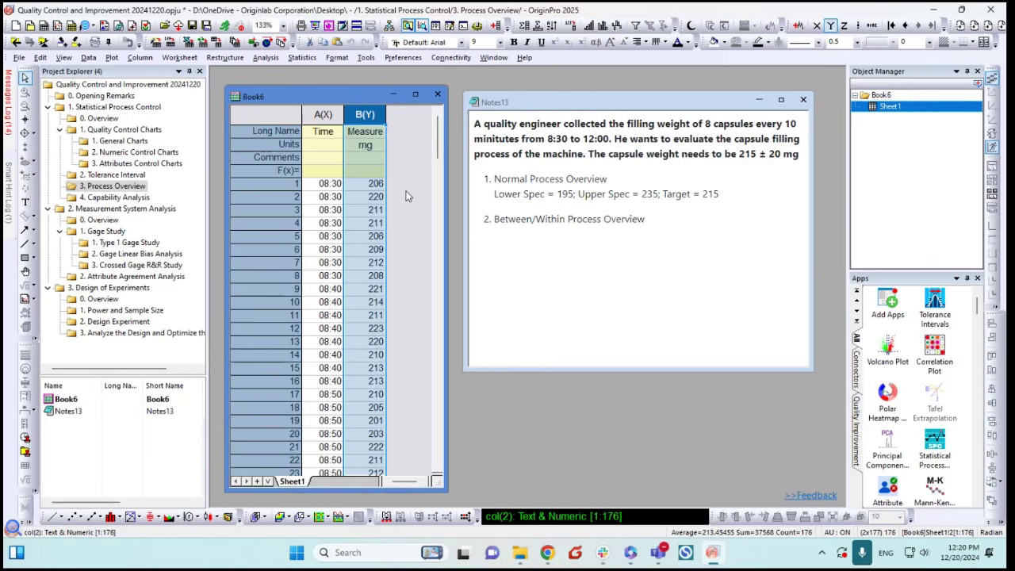
drag(375, 183, 376, 275)
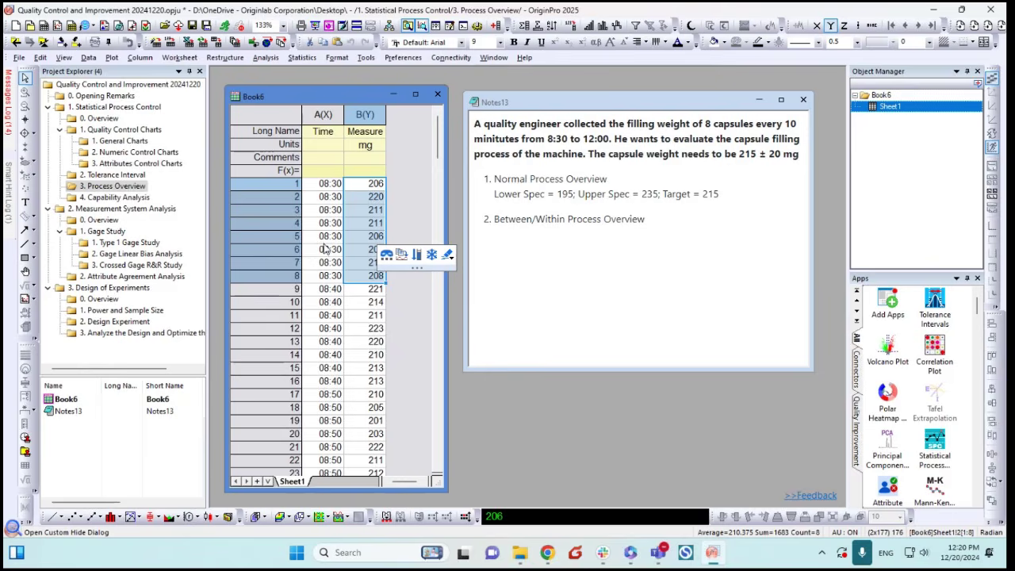
click(402, 185)
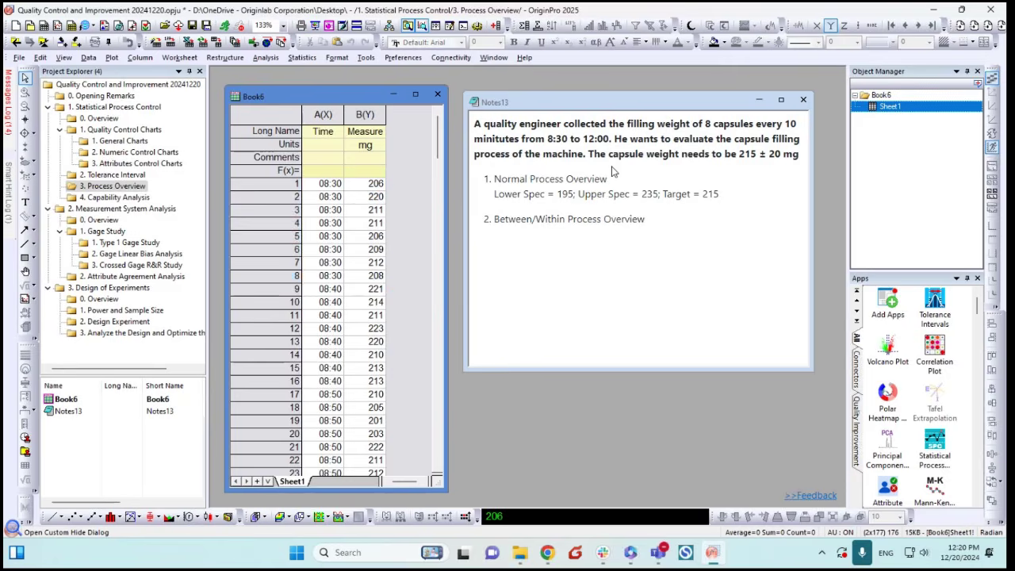
Resize the Notes13 window so that it sits clear of the Book6 worksheet, and return to Book6
drag(466, 370, 431, 357)
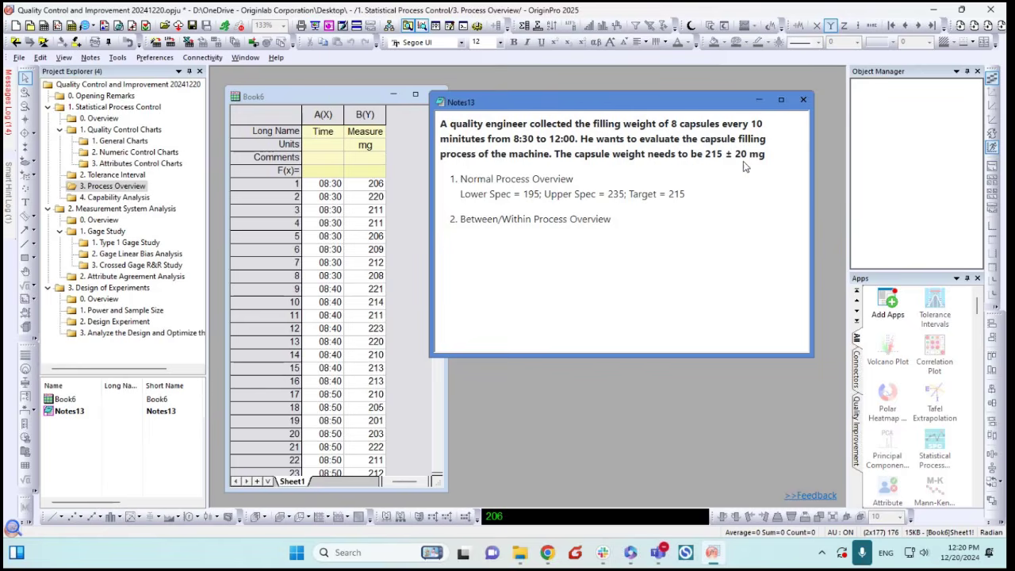
drag(431, 357, 477, 304)
click(411, 252)
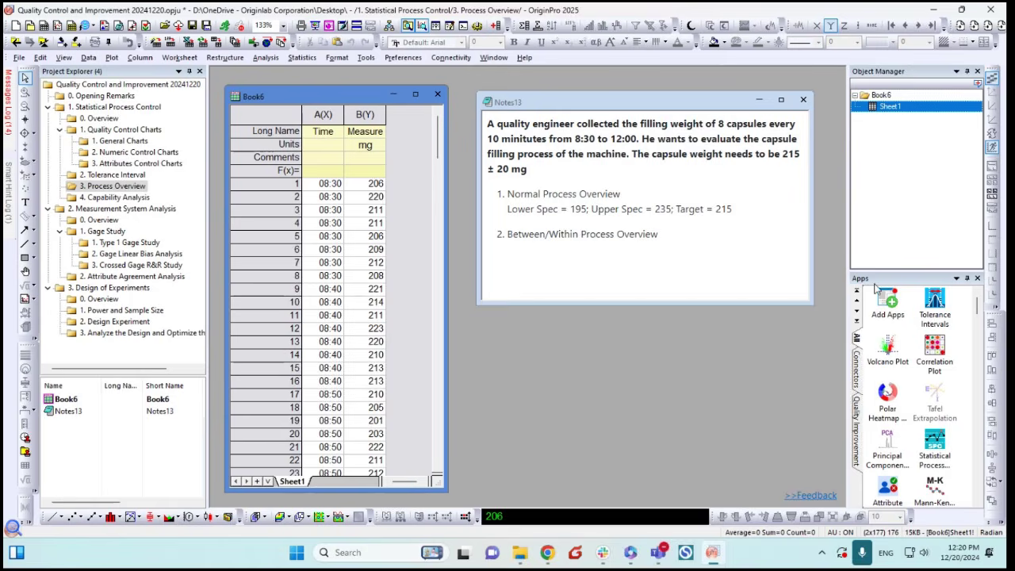
Start a Normal Process Overview from the Statistical Process Control app
click(934, 303)
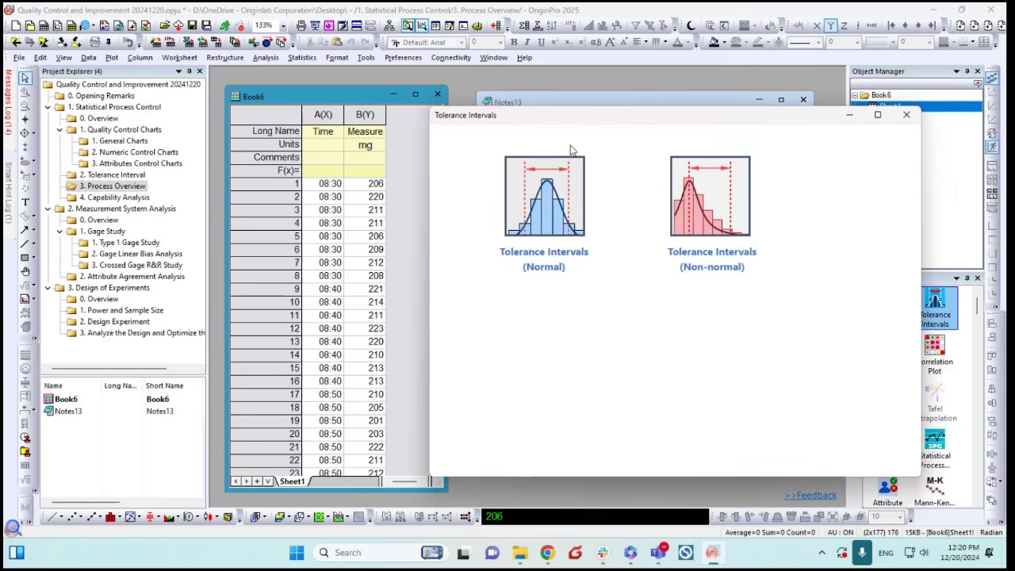
click(907, 114)
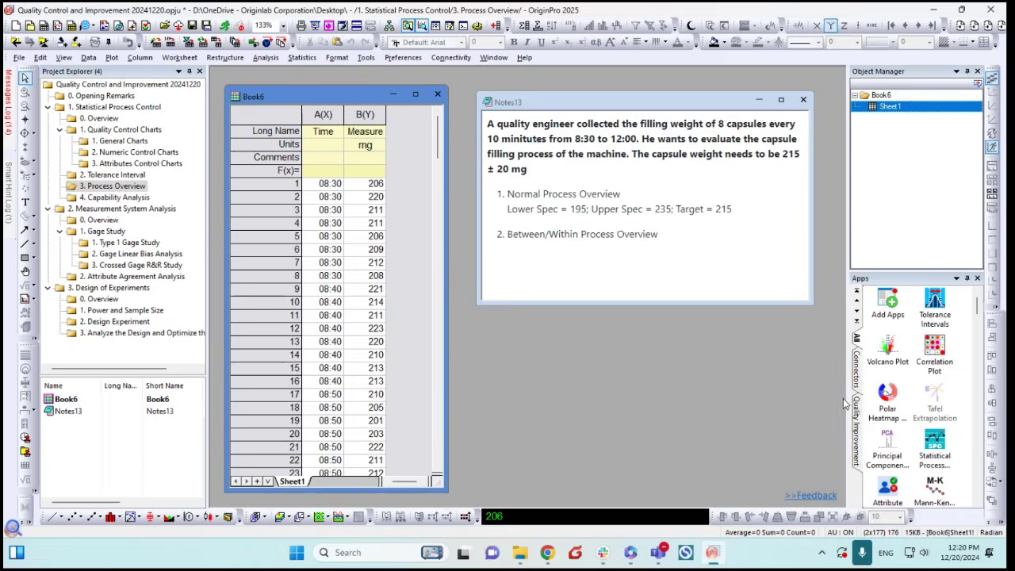
click(856, 440)
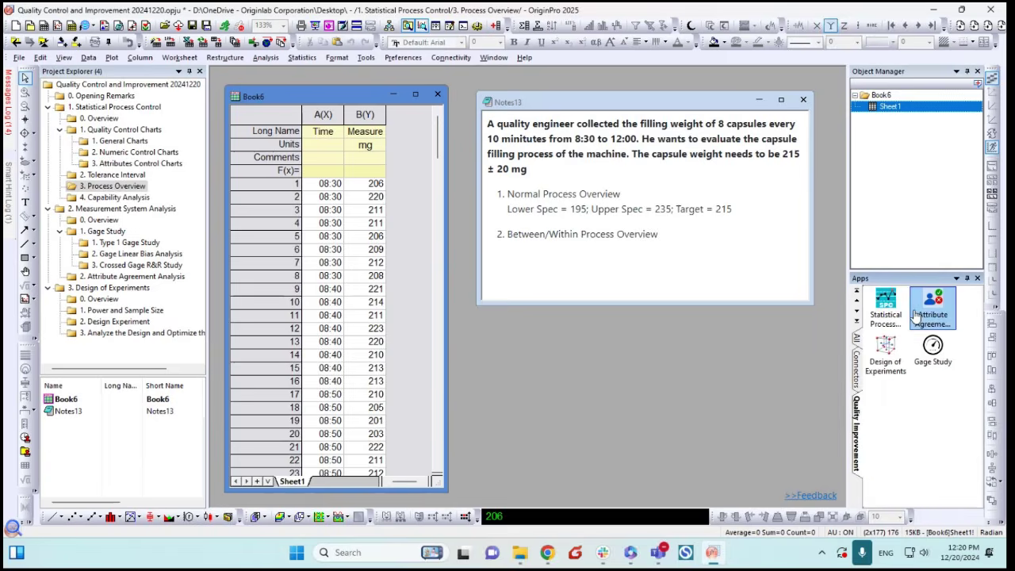
click(886, 305)
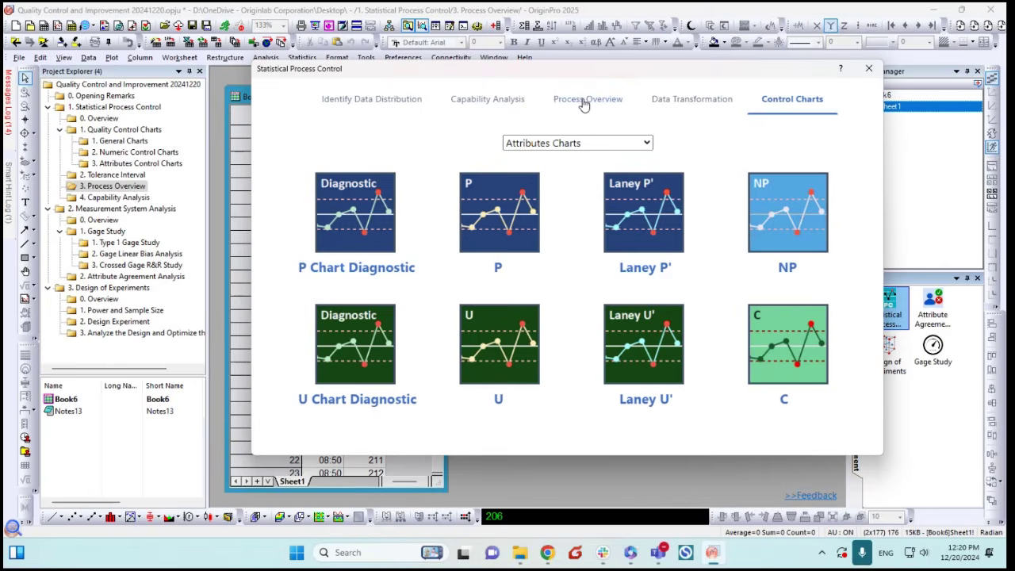
click(583, 100)
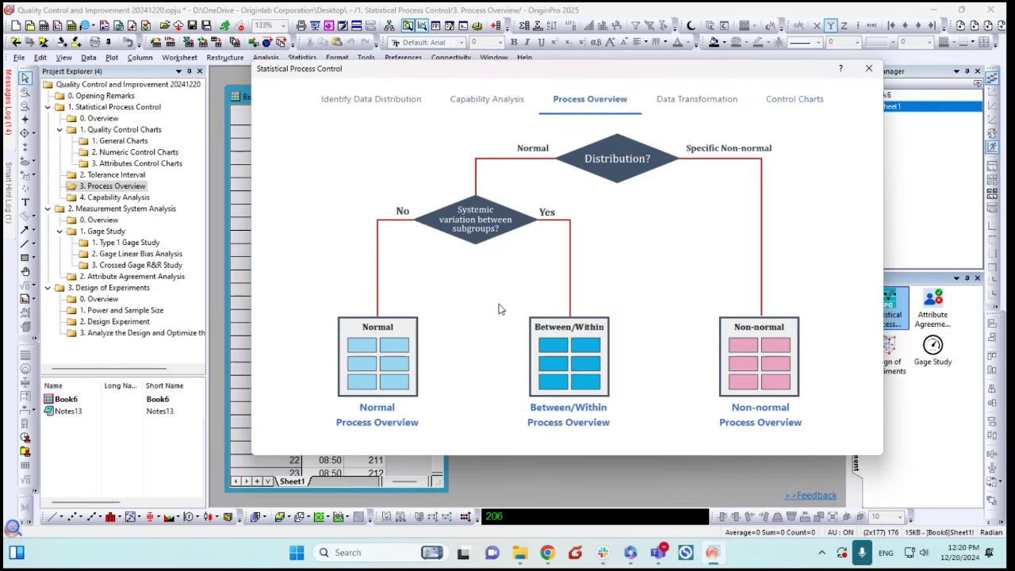
drag(436, 75, 555, 52)
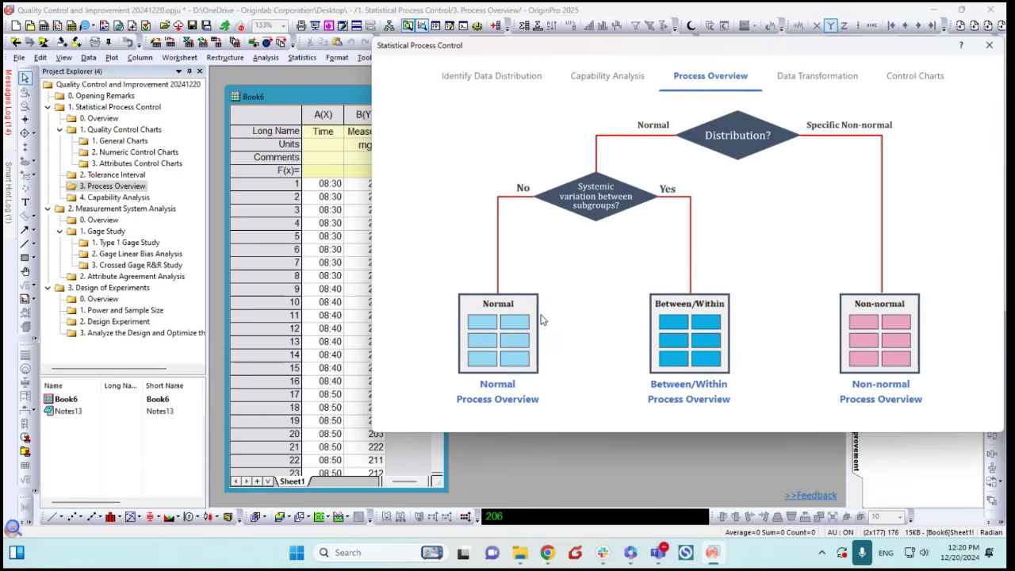
click(502, 346)
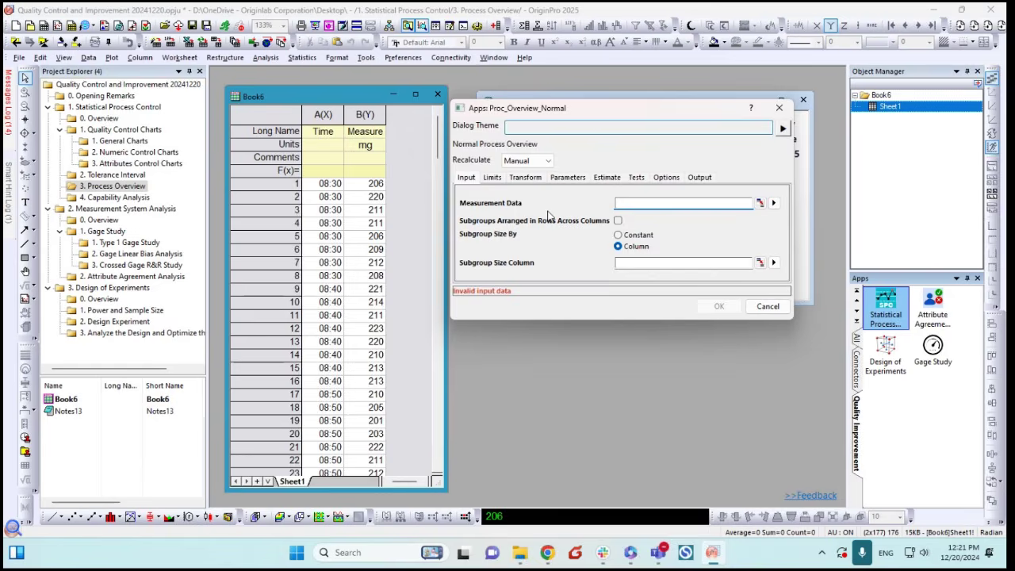
Set Measurement as the measurement data and Time as the subgroup size column for the Normal Process Overview
click(774, 203)
click(795, 221)
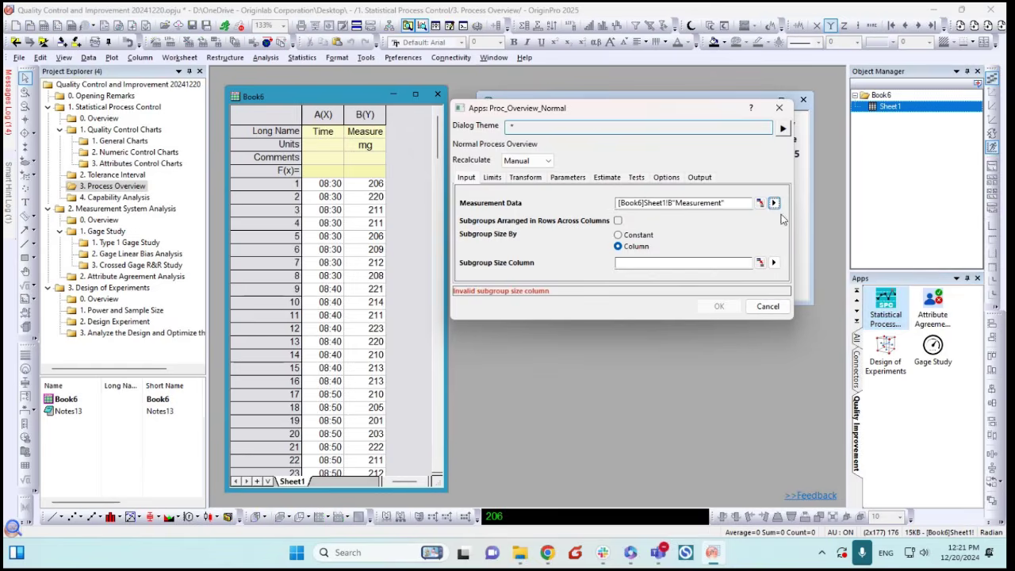
click(774, 263)
click(801, 262)
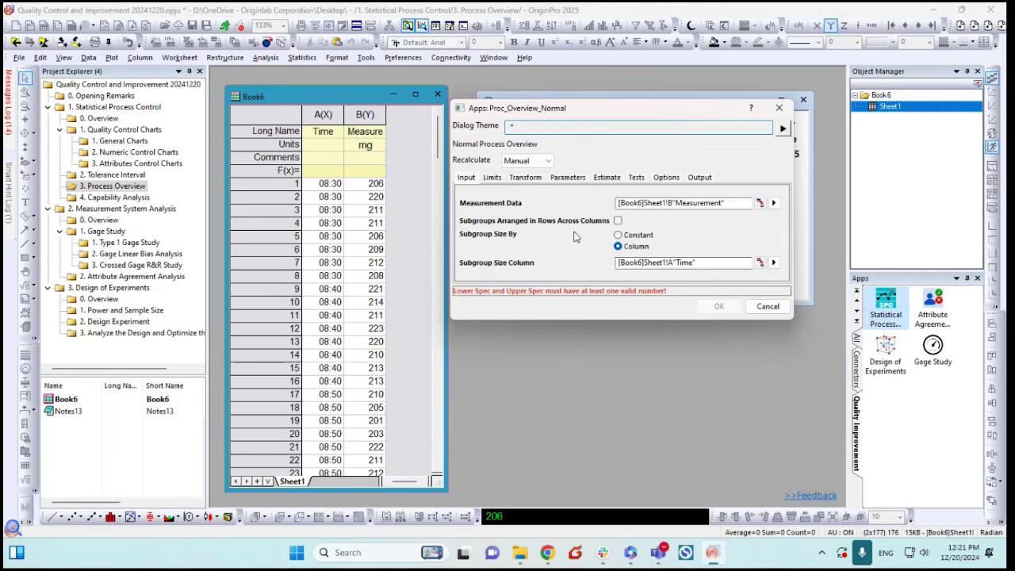
Set the normal overview's lower spec to 195, upper spec to 235 and target to 215
drag(550, 113, 481, 277)
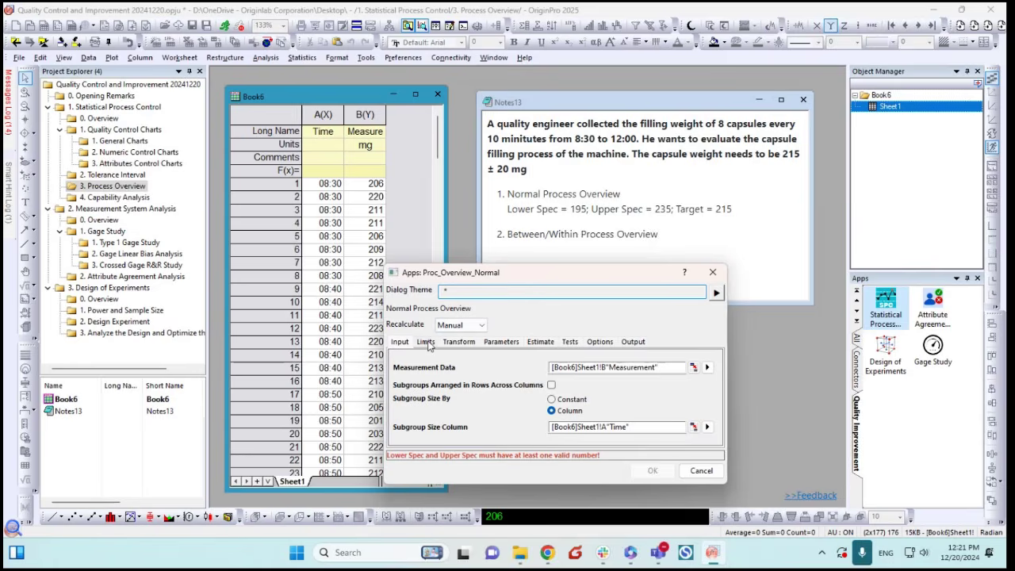
click(429, 342)
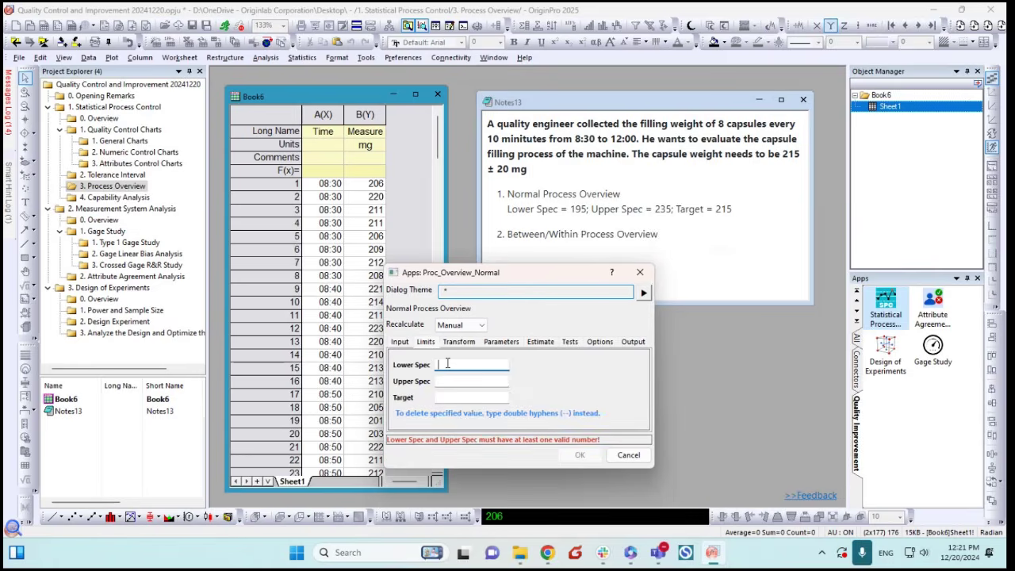
click(445, 364)
text(195)
key(Tab)
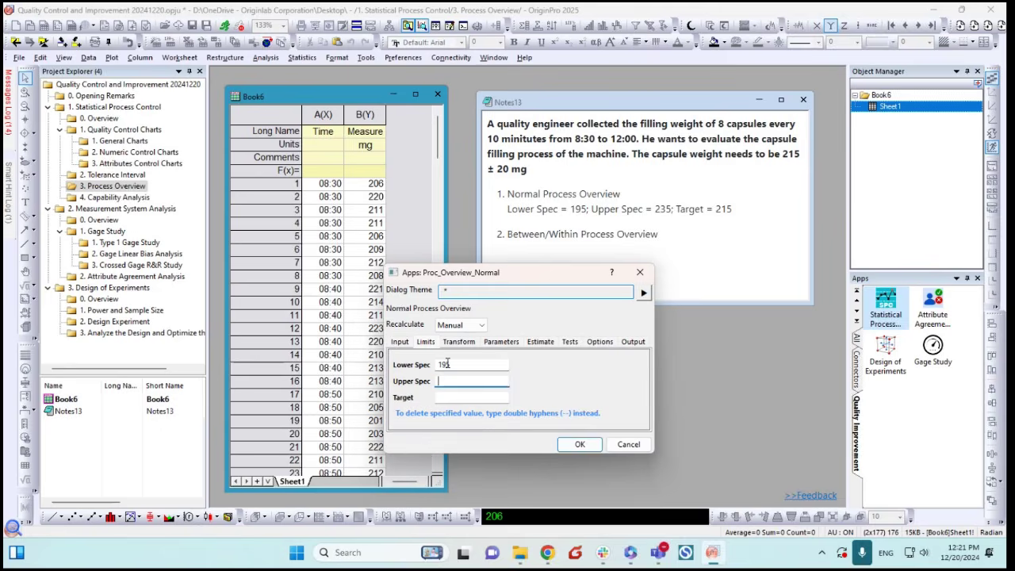
text(235)
key(Tab)
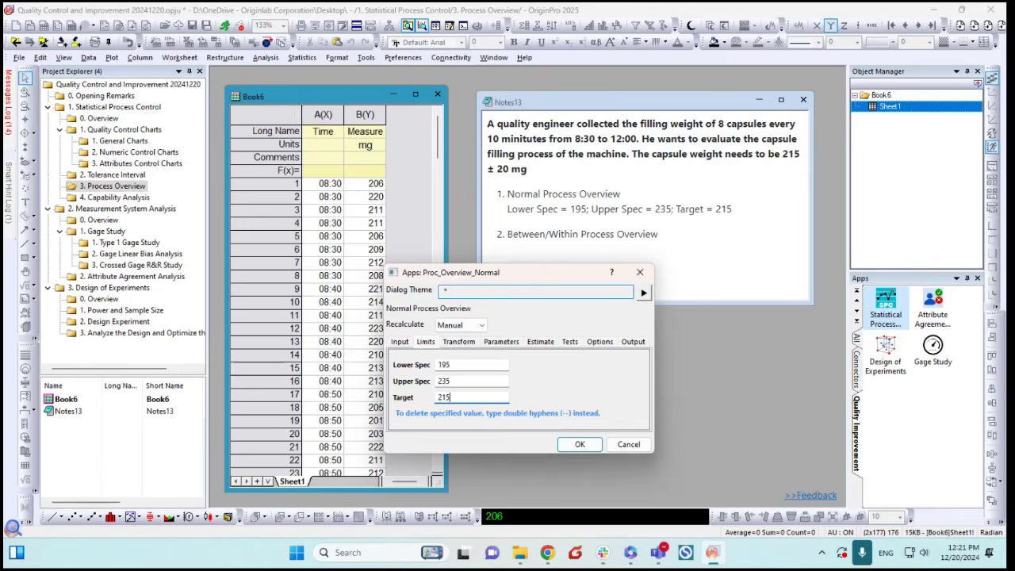
key(Tab)
Set the normal overview to perform all tests and generate its report
drag(574, 274, 625, 229)
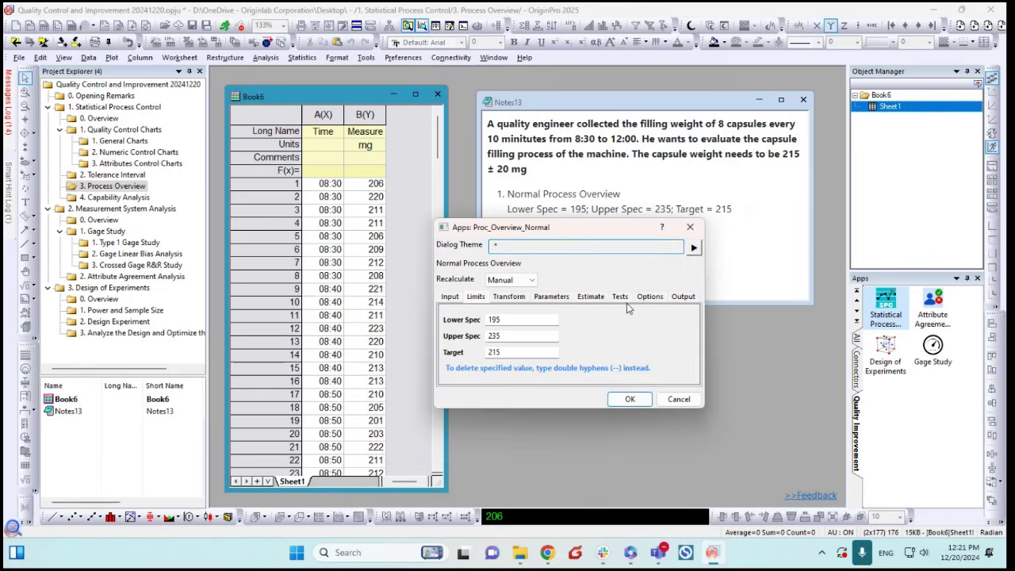
click(620, 297)
click(754, 321)
click(754, 341)
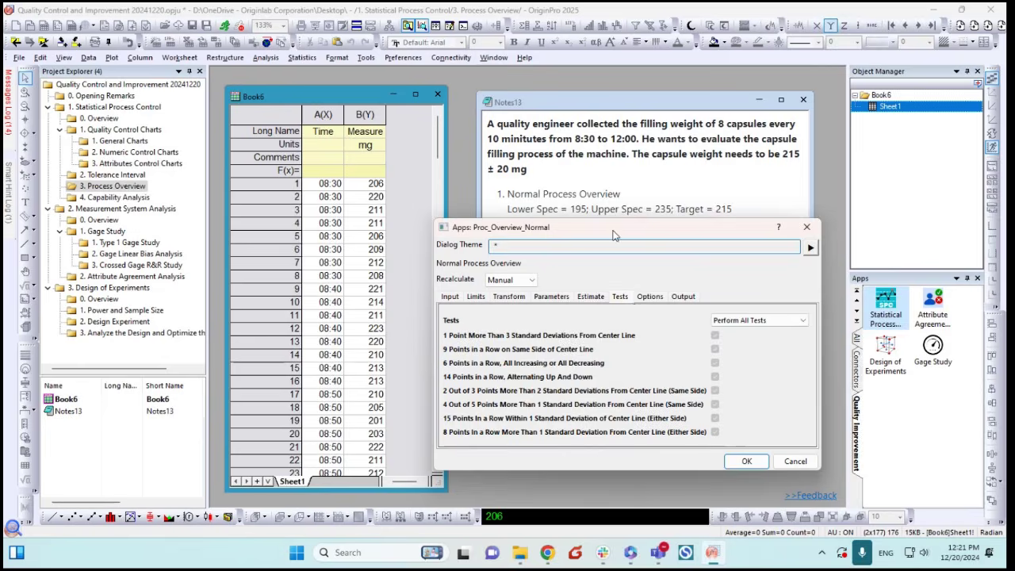
drag(615, 231, 600, 169)
click(732, 399)
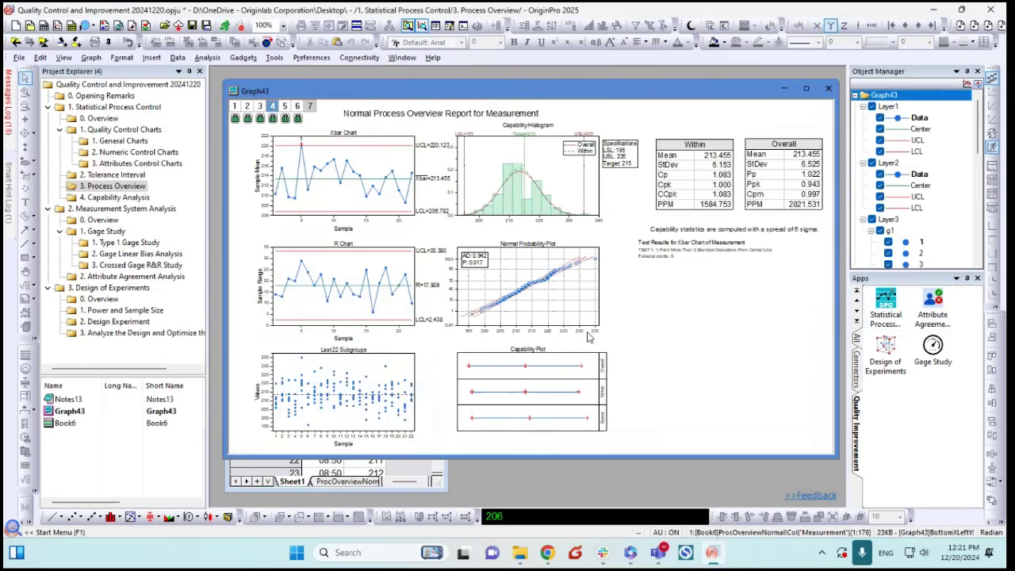
Resize and reposition the Normal Process Overview report and examine its Xbar chart, capability histogram and capability plot
drag(841, 466, 828, 472)
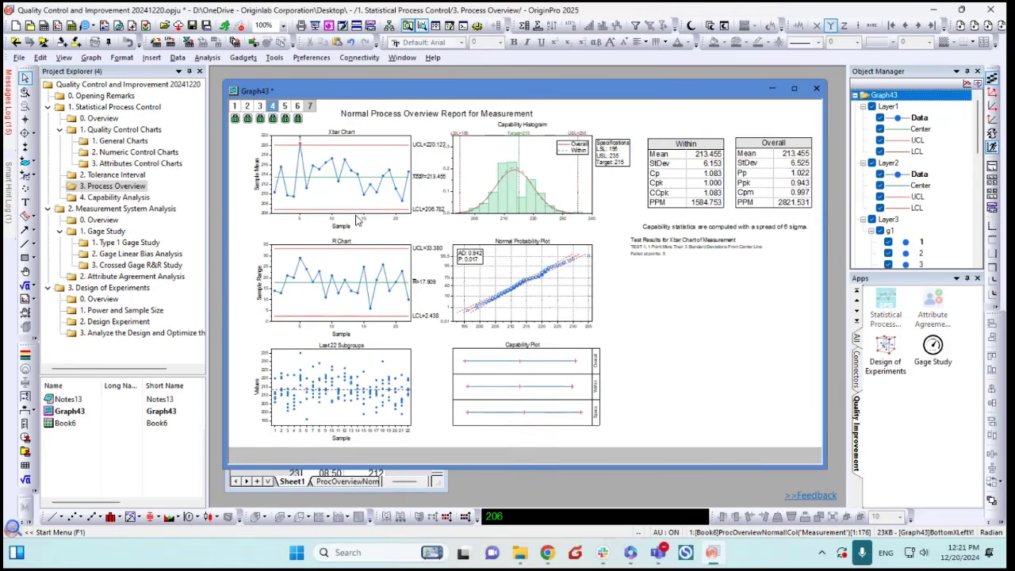
mouse_move(352, 209)
mouse_move(289, 182)
drag(573, 94, 561, 128)
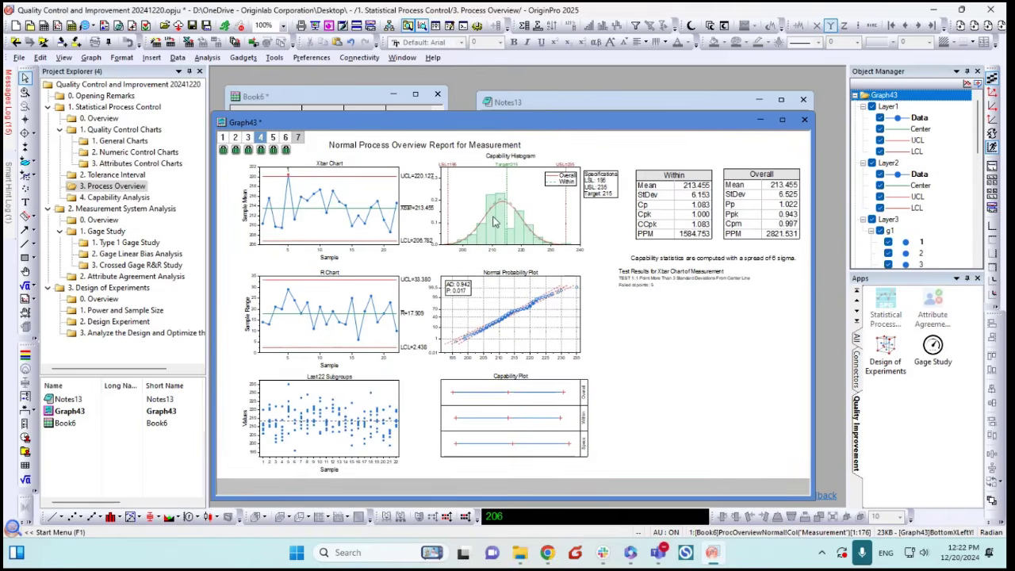
mouse_move(504, 211)
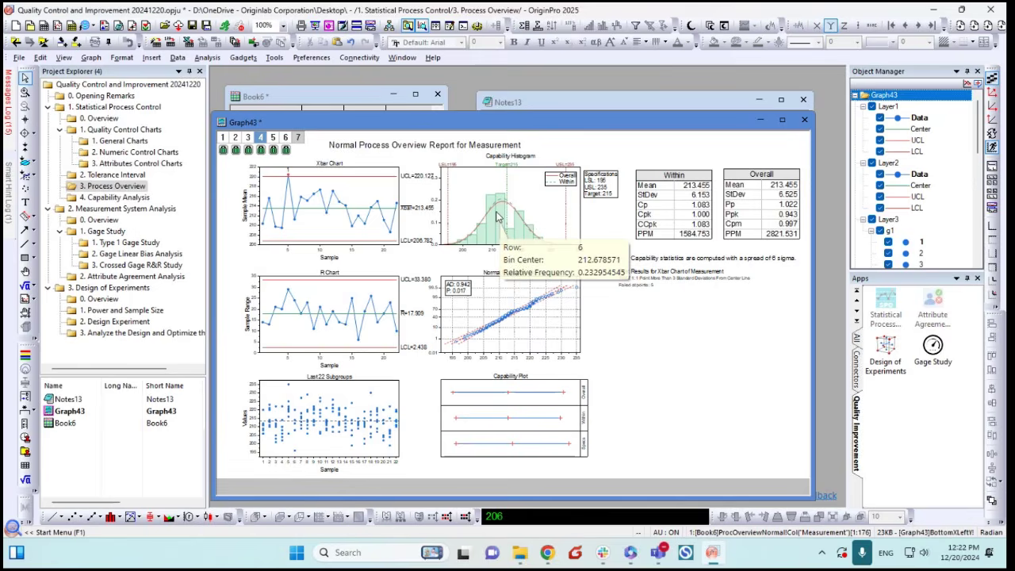
drag(606, 133, 526, 106)
drag(730, 469, 817, 499)
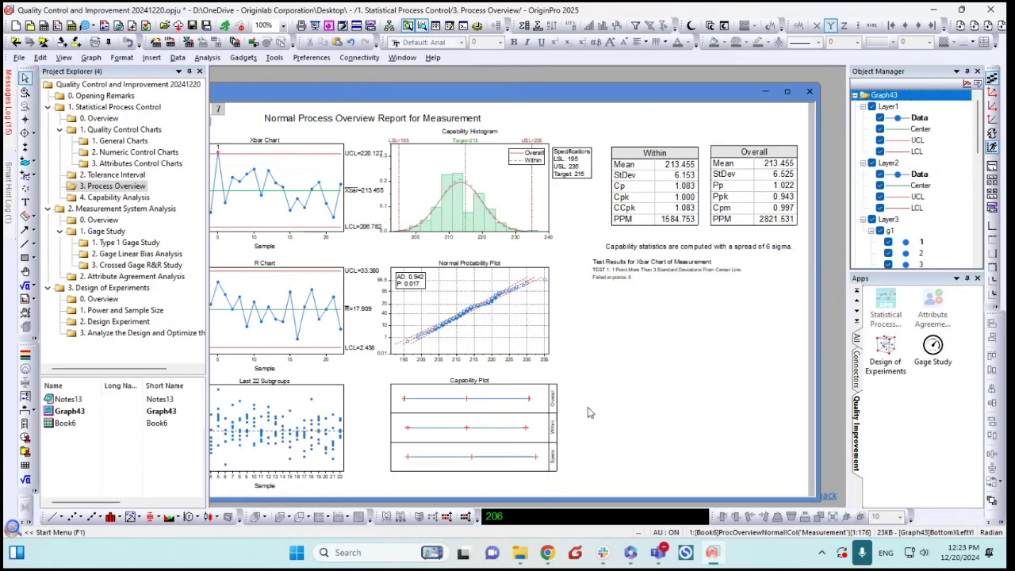
mouse_move(412, 403)
Minimize the Graph43 report and start a Between/Within Process Overview on the Book6 data
click(765, 91)
click(399, 174)
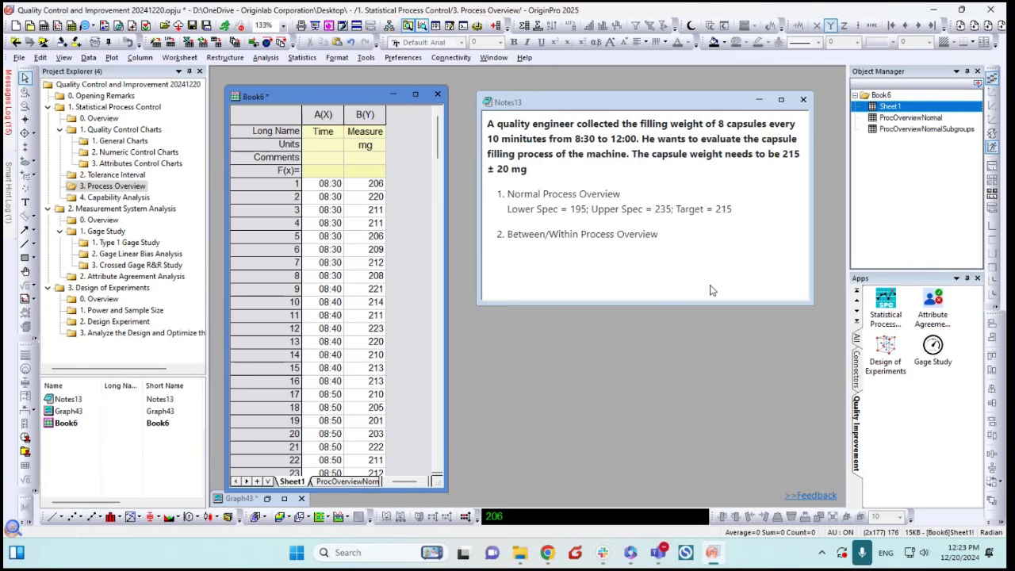
click(886, 303)
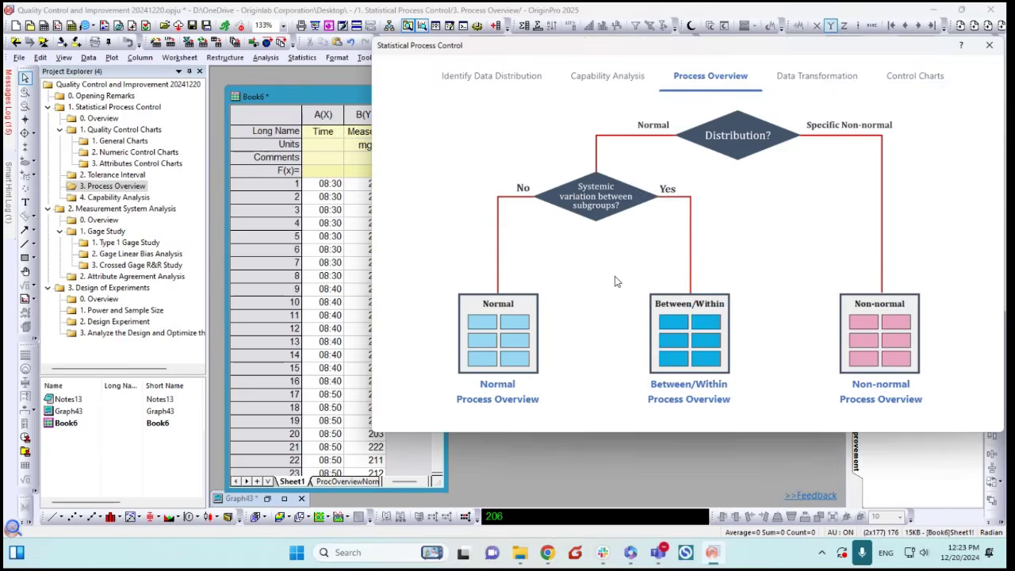
click(701, 348)
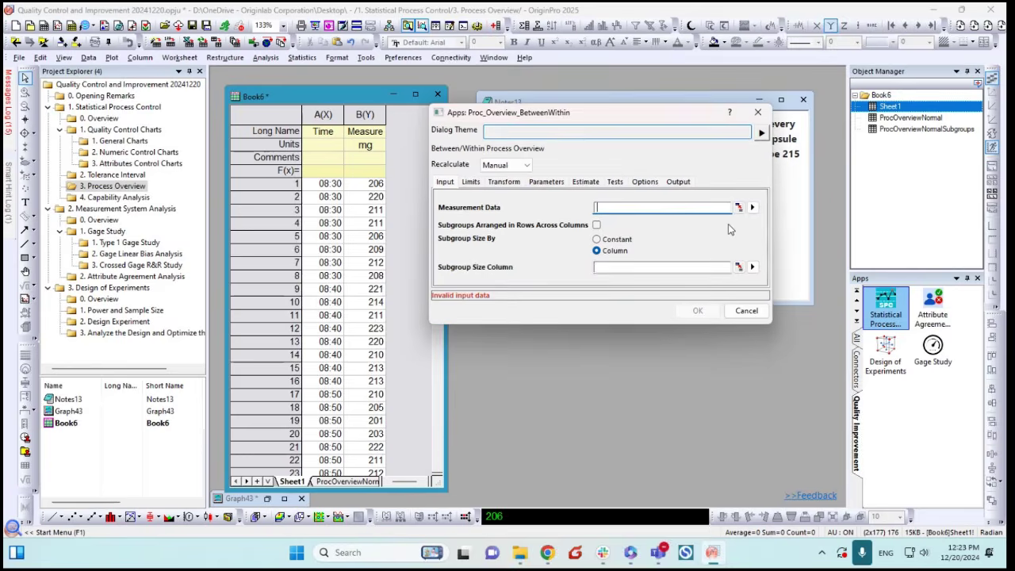
Assign Measurement as the measurement data and Time as the subgroup size column for the Between/Within Process Overview
click(753, 208)
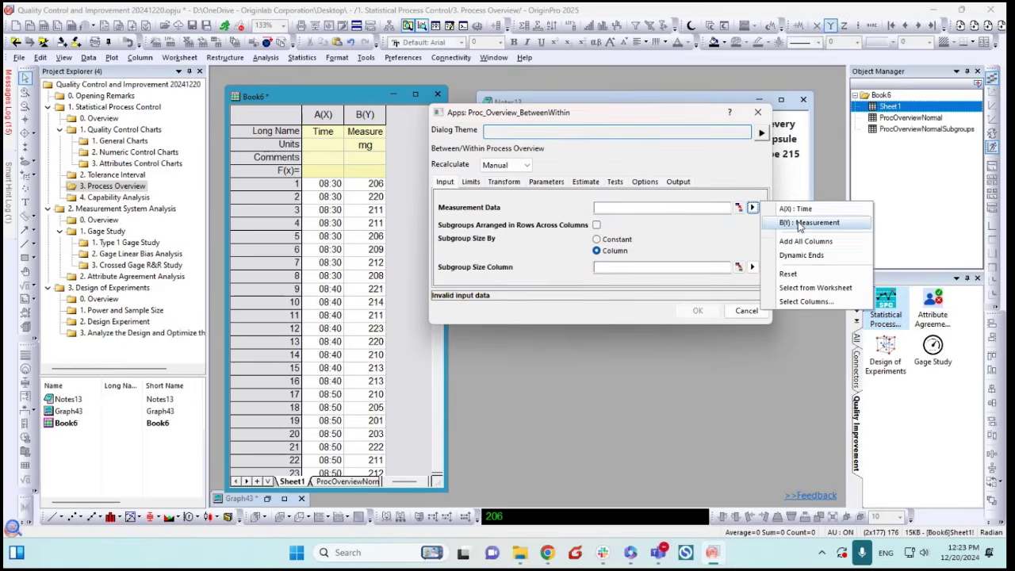
click(801, 222)
click(752, 268)
click(793, 268)
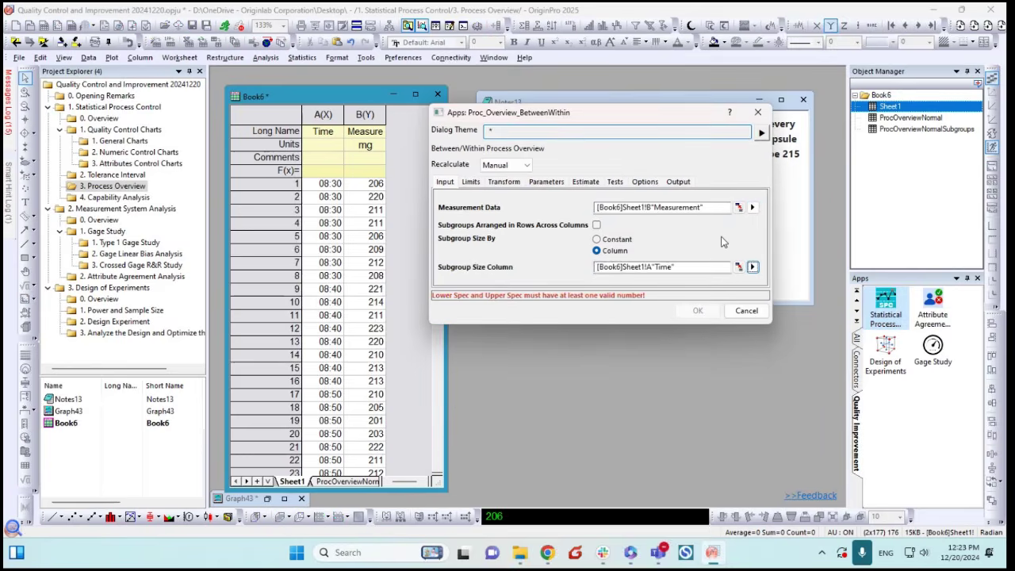
Set the Between/Within Process Overview limits to lower spec 195, upper spec 235 and target 215
click(470, 181)
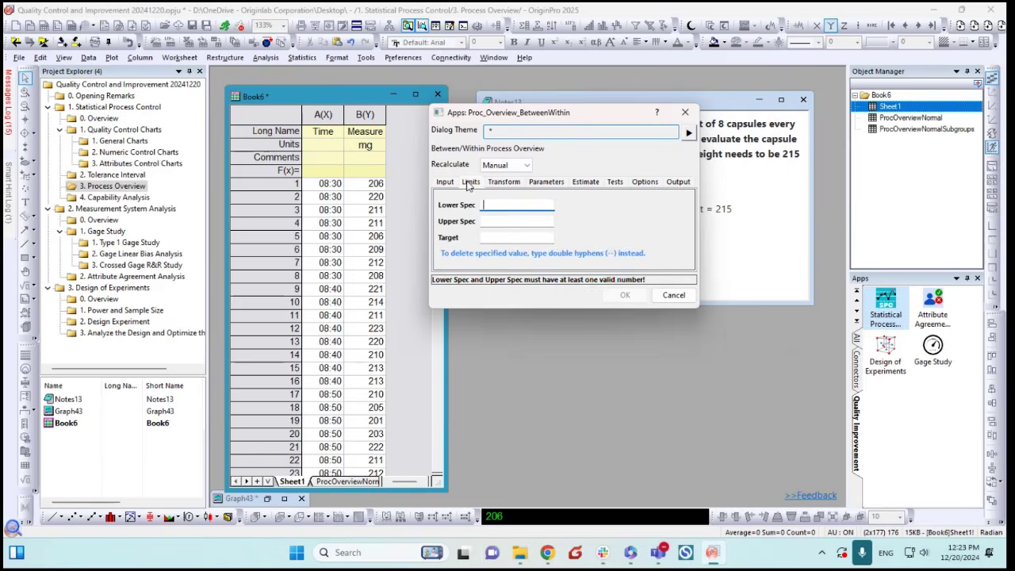
drag(591, 119, 386, 202)
text(215)
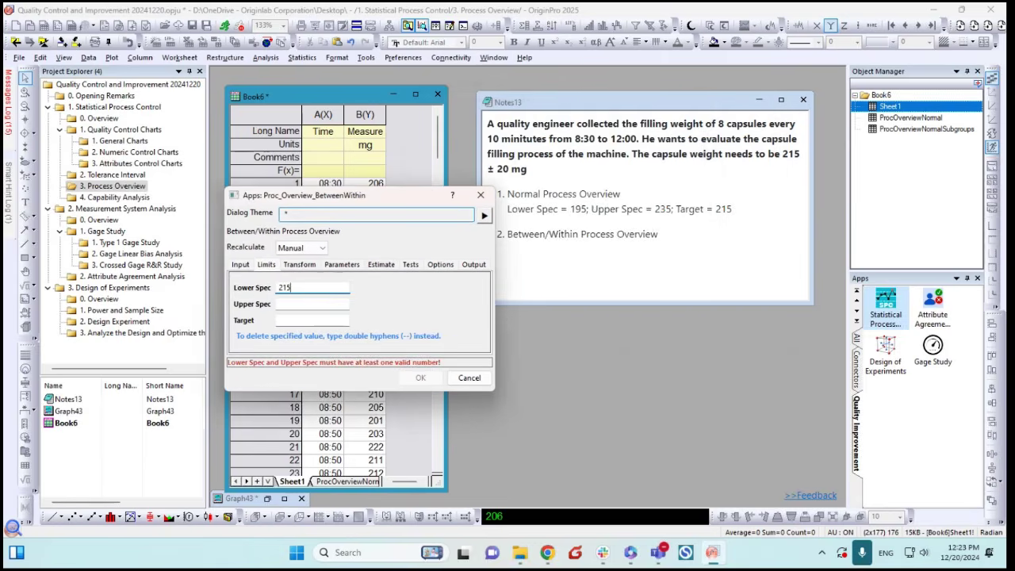
key(Tab)
text(235)
key(Tab)
double_click(291, 287)
text(1)
key(Tab)
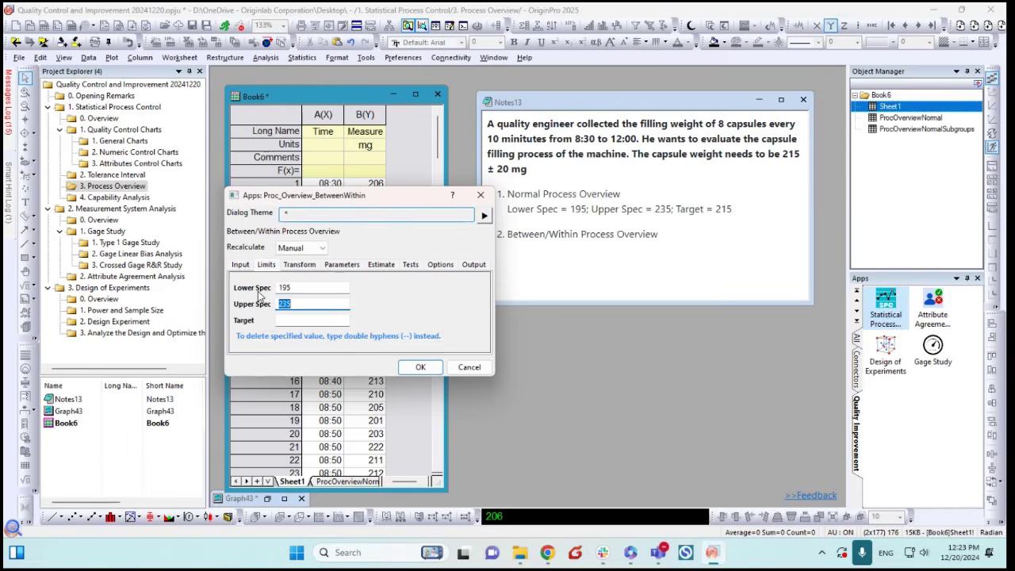
key(Tab)
text(21)
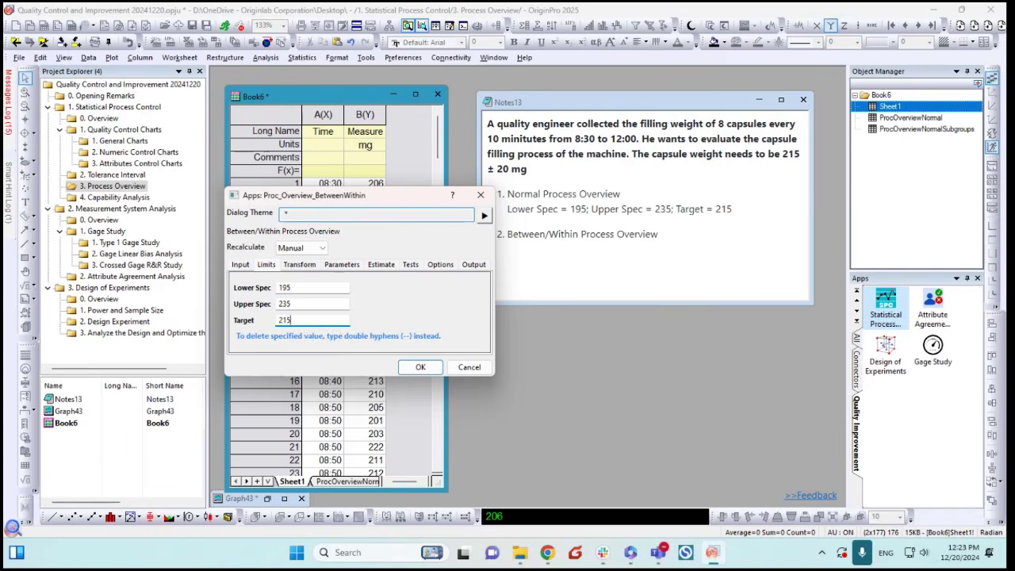
Set the Between/Within Process Overview to perform all tests and generate its report
click(410, 265)
click(550, 288)
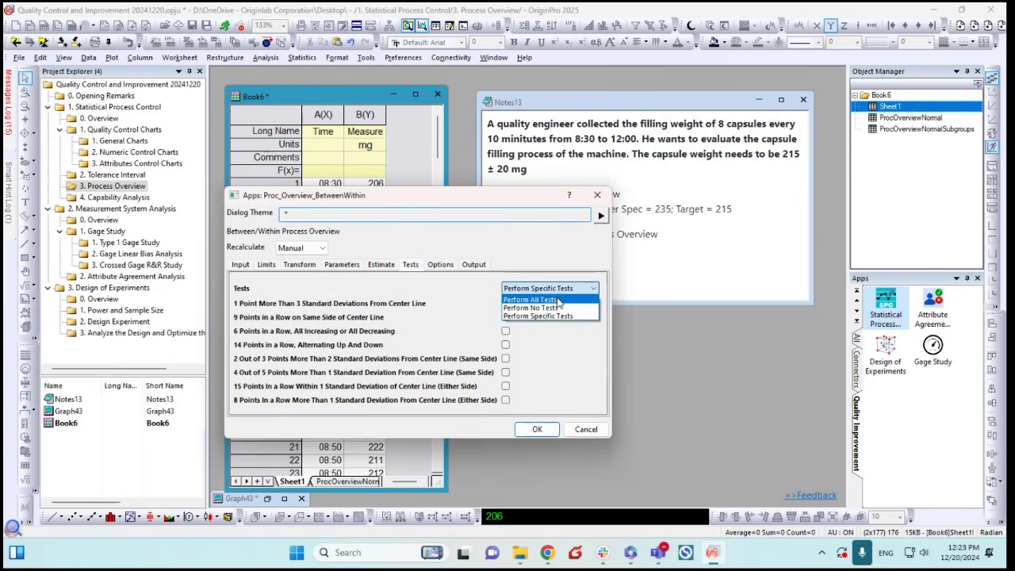
click(558, 301)
click(537, 429)
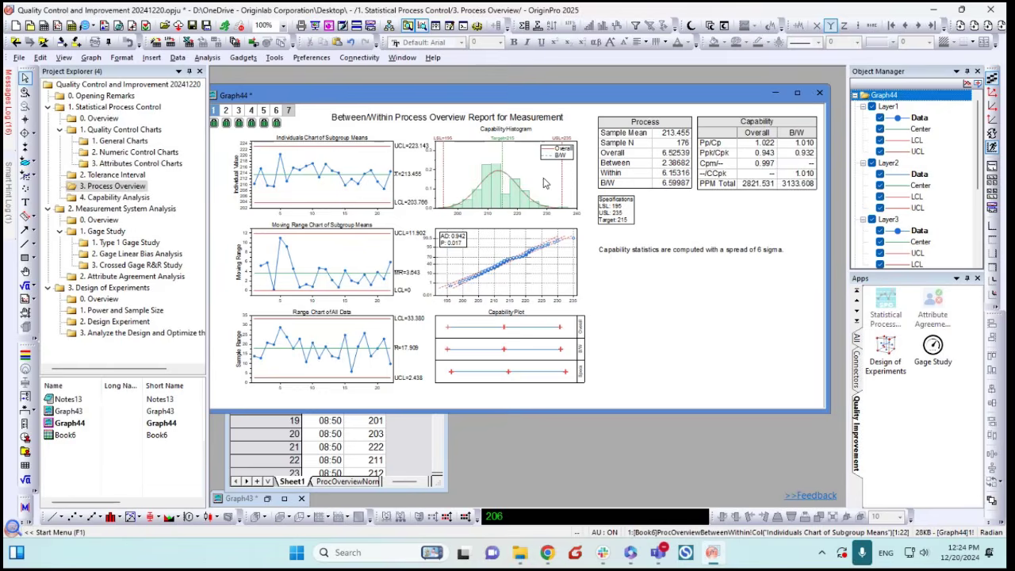
Reposition the Between/Within Process Overview report so it fits the workspace and examine its control charts and capability results
mouse_move(560, 201)
drag(679, 100, 605, 115)
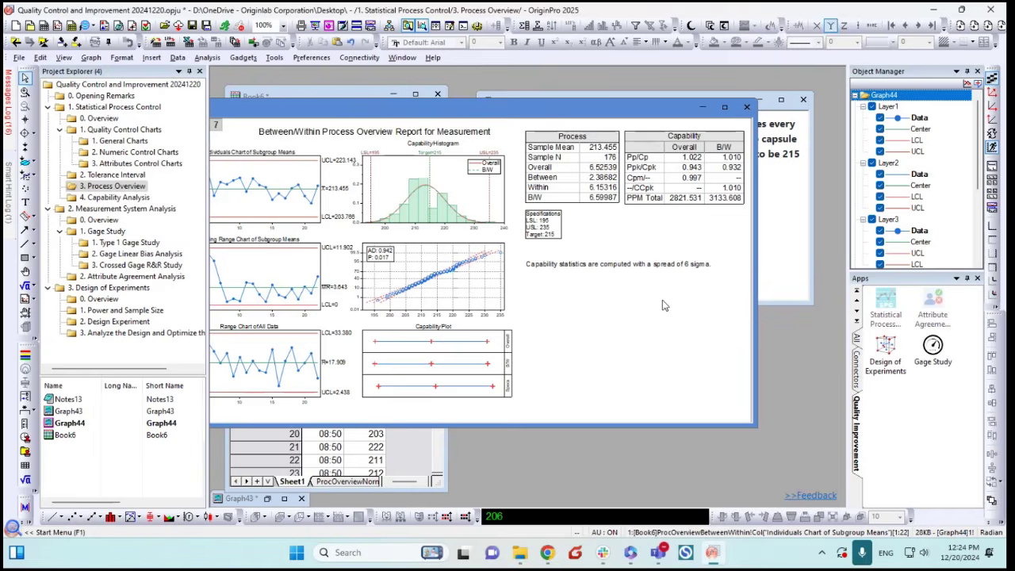
double_click(508, 111)
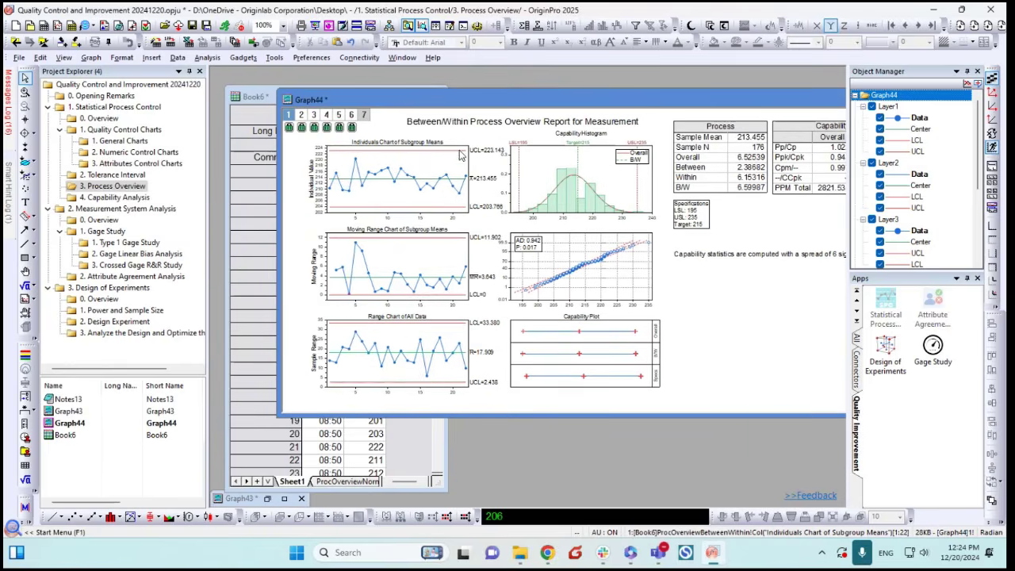
drag(504, 107, 442, 141)
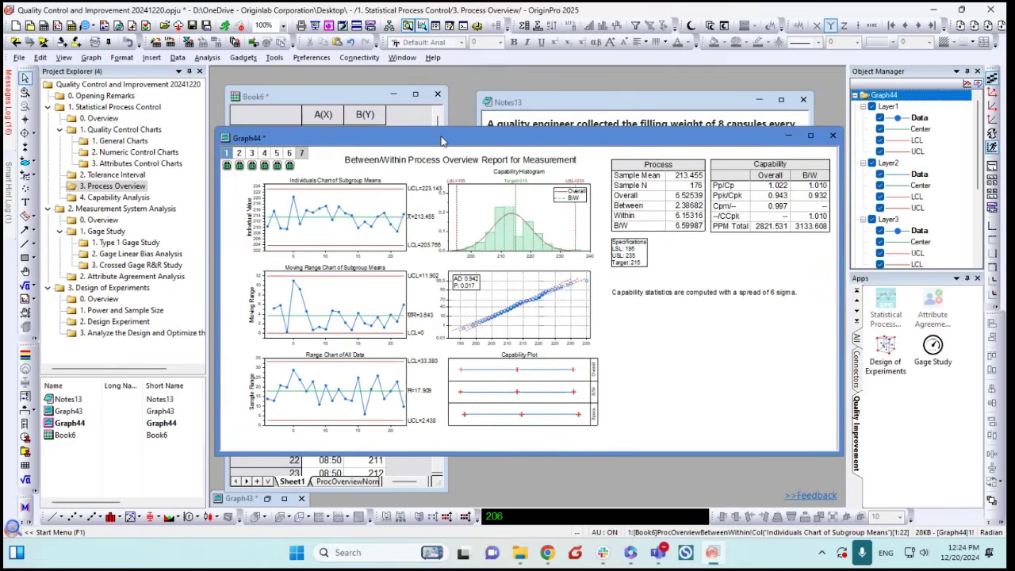
Open the project folder 4. Capability Analysis and enlarge the Book6 - Copy workbook to show more data rows
click(119, 196)
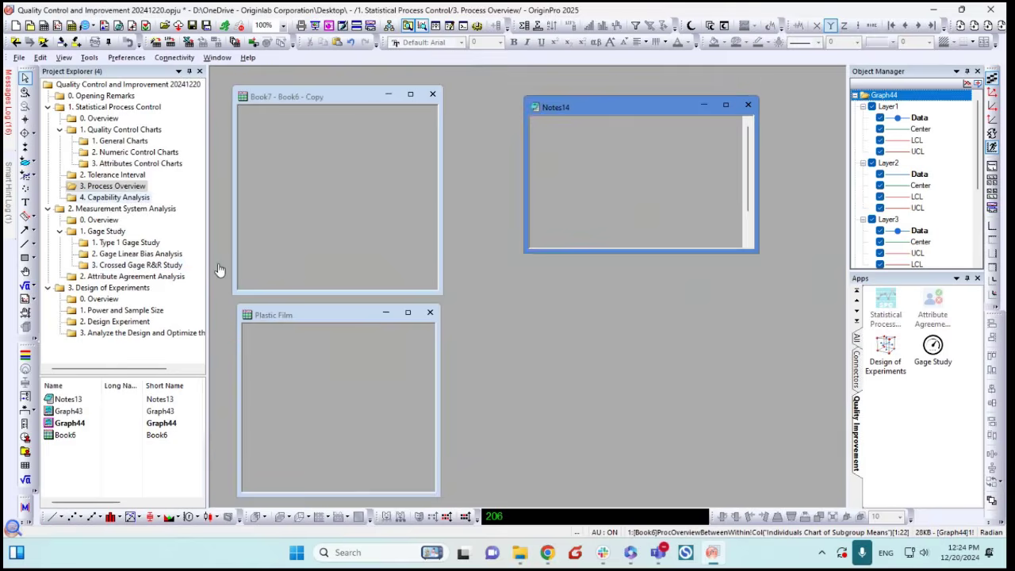
click(358, 100)
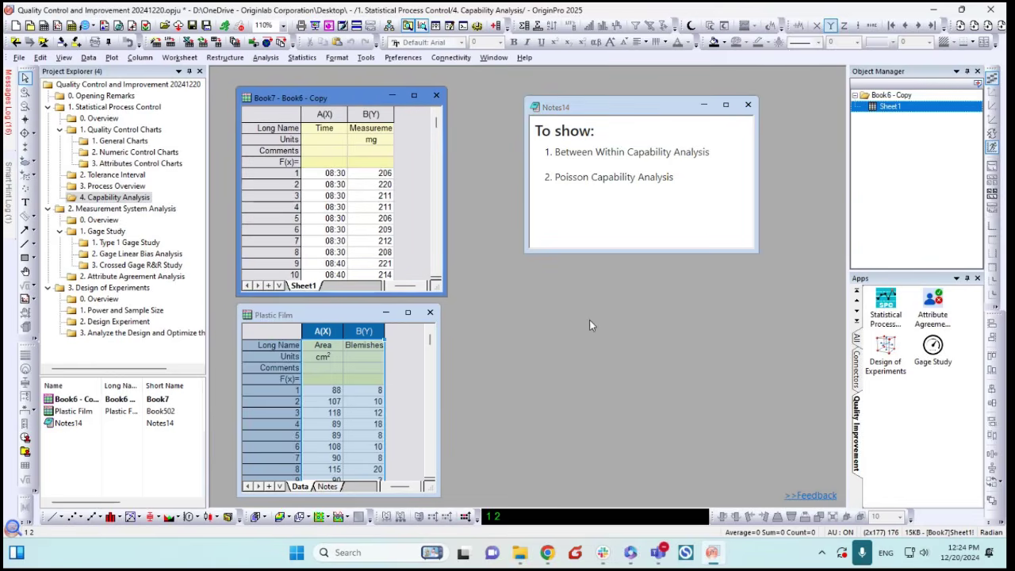
drag(438, 290, 460, 386)
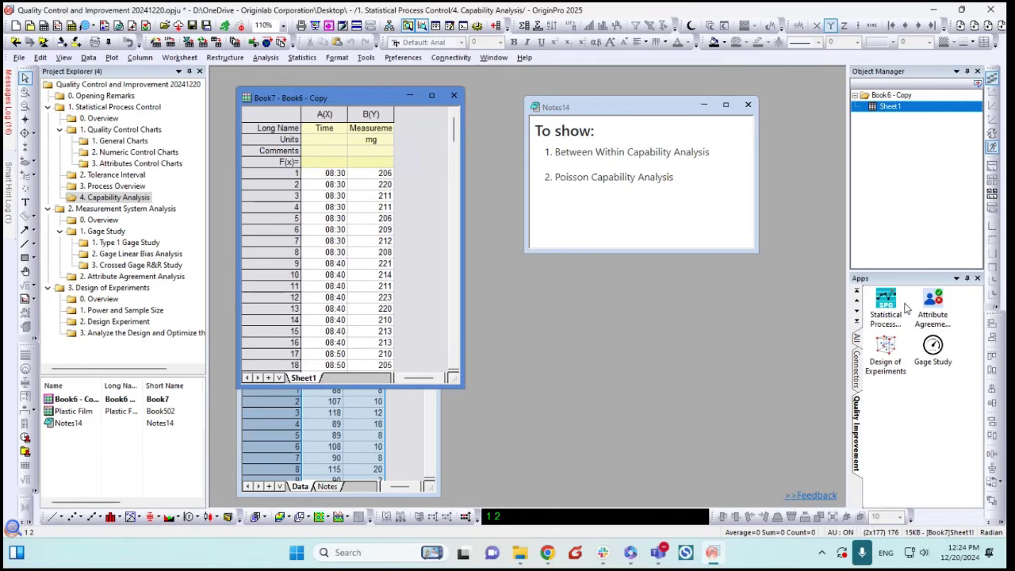
Start a Between/Within Capability Analysis from the Statistical Process Control app for the Book6 - Copy data
click(880, 304)
drag(617, 38, 449, 89)
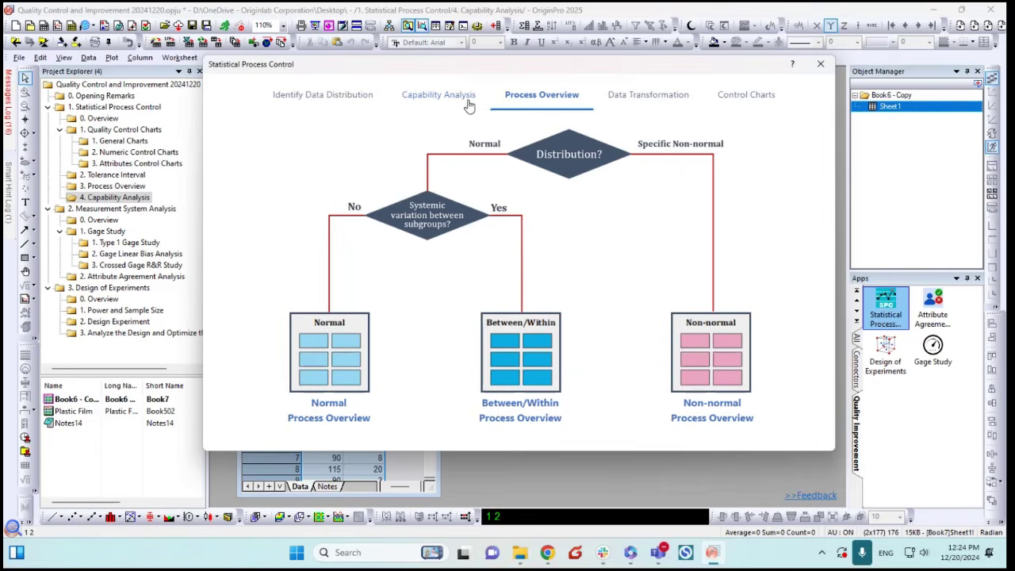
click(458, 98)
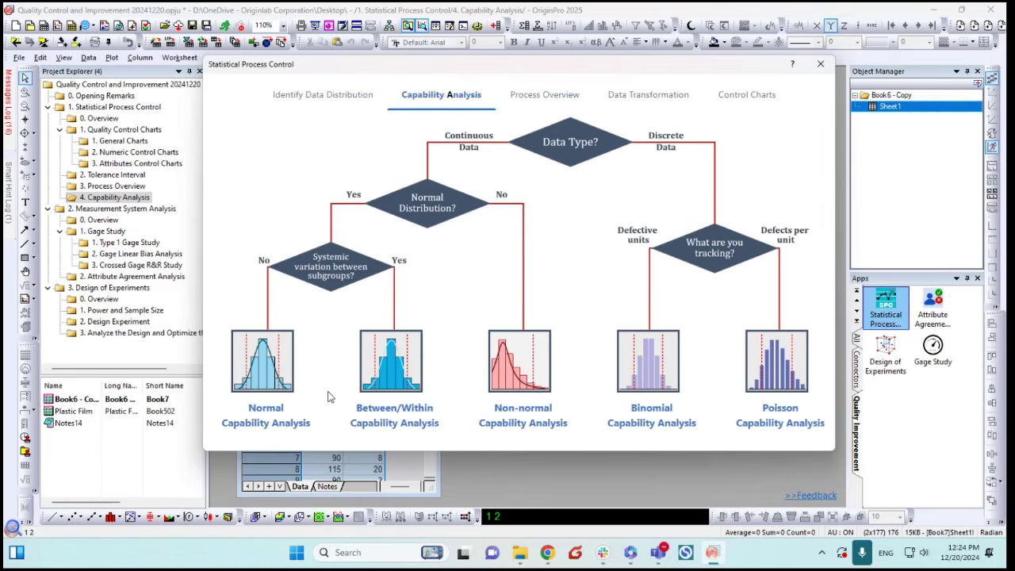
click(408, 353)
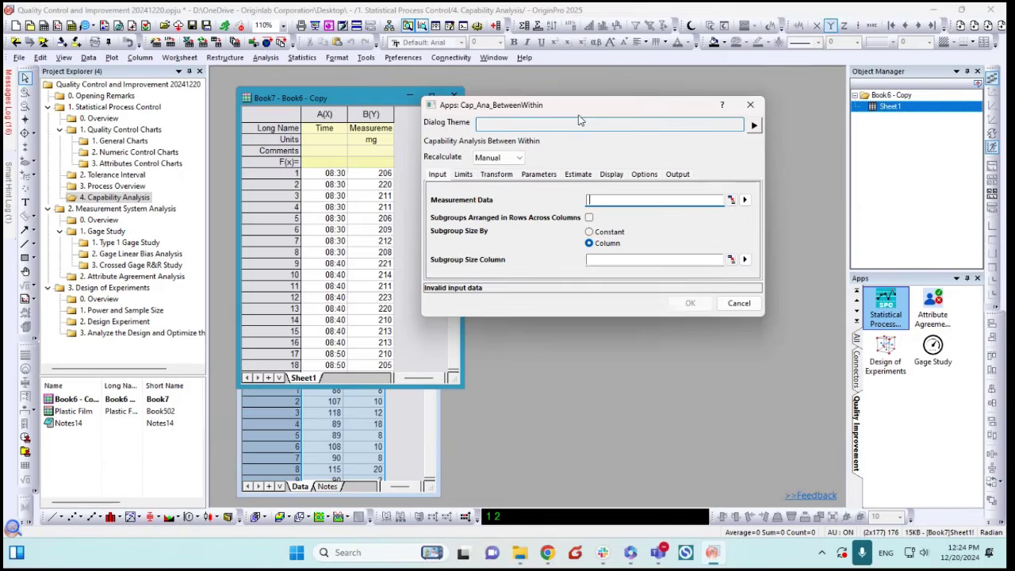
Assign Measurement as the measurement data and Time as the subgroup size column for the capability analysis
click(745, 200)
click(800, 214)
click(745, 259)
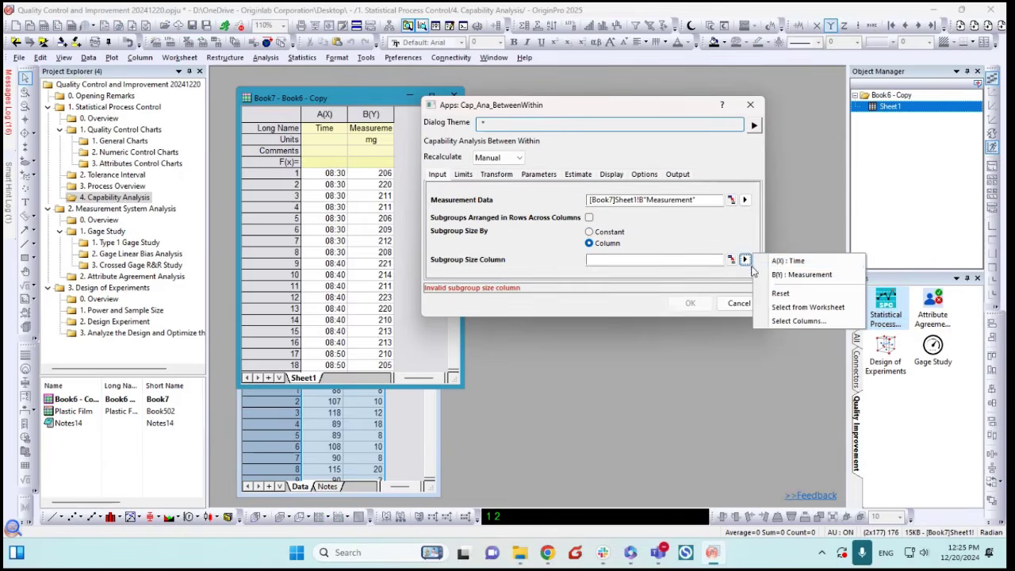
click(781, 268)
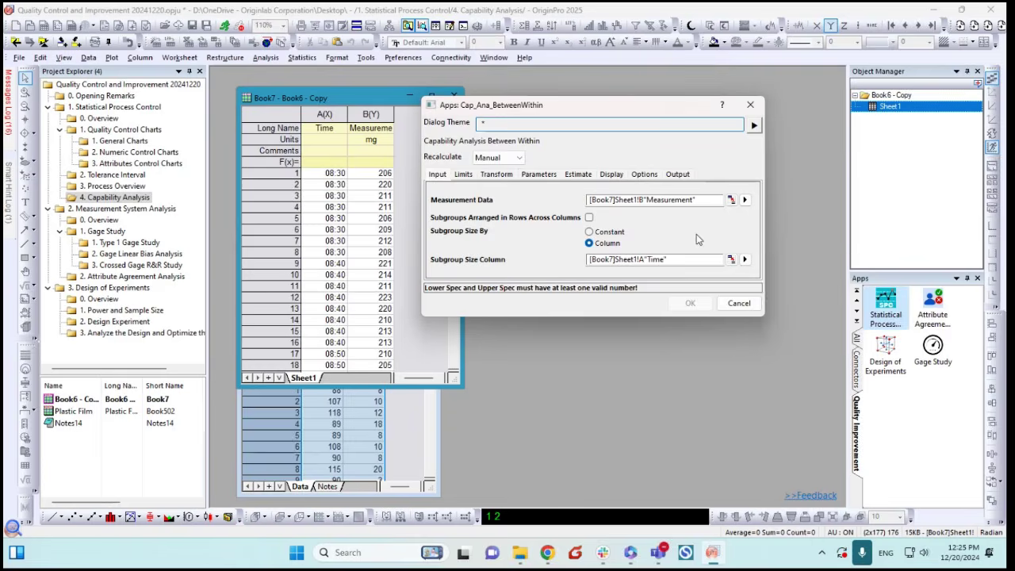
Set the capability analysis limits to lower spec 195, upper spec 235 and target 215
click(463, 174)
click(469, 198)
text(18)
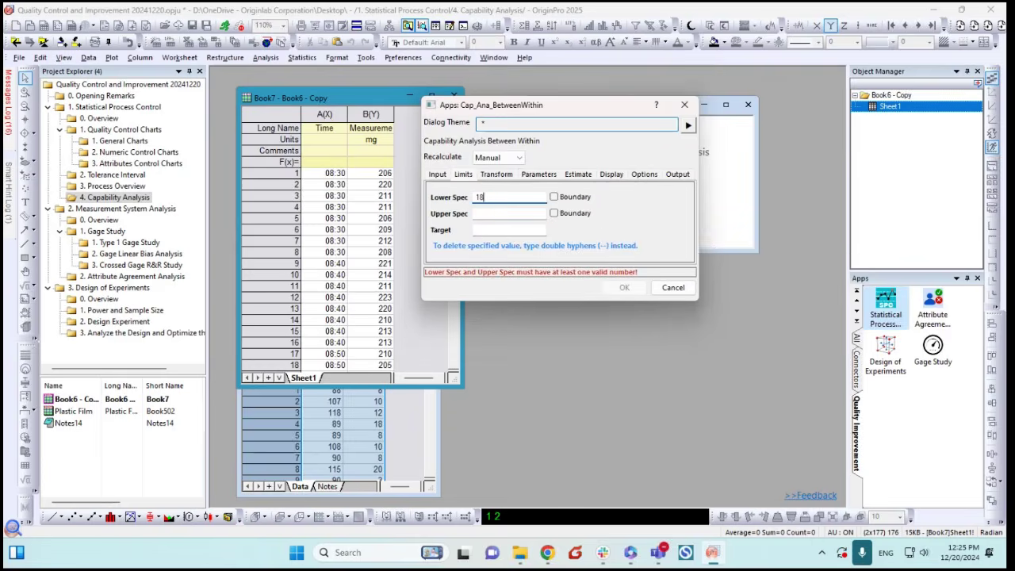
text(5)
click(507, 214)
text(23)
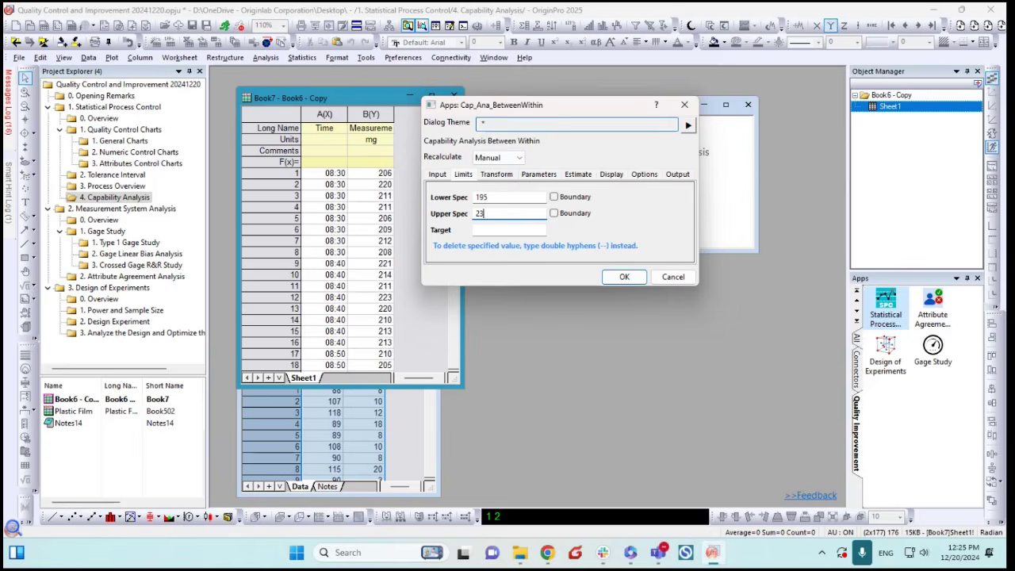
text(5)
key(Tab)
text(21)
Review the estimate, historical parameter and confidence interval settings, and generate the Between/Within Capability Analysis report
drag(565, 110, 588, 214)
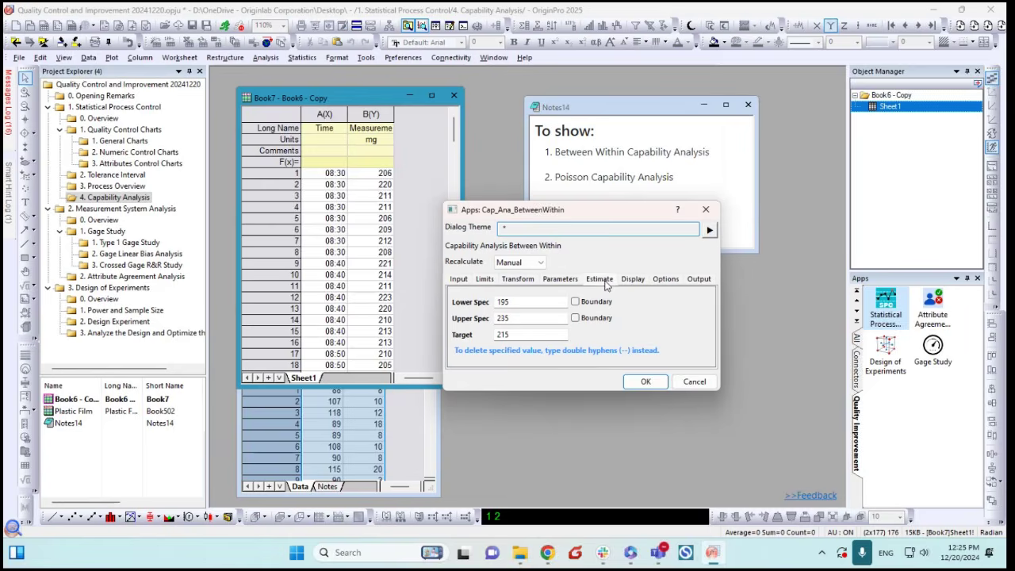
click(601, 279)
click(559, 281)
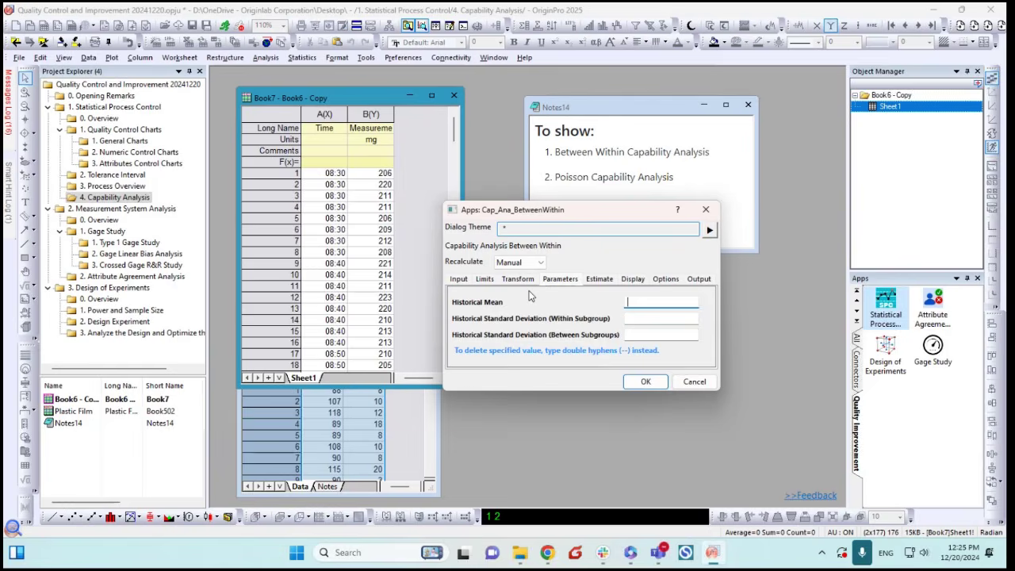
drag(606, 215, 625, 213)
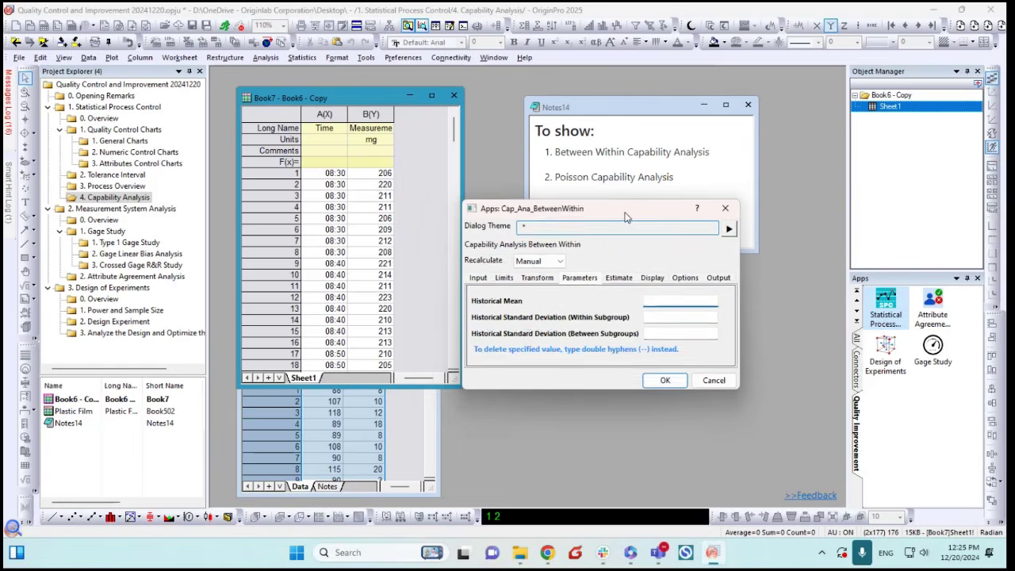
click(685, 276)
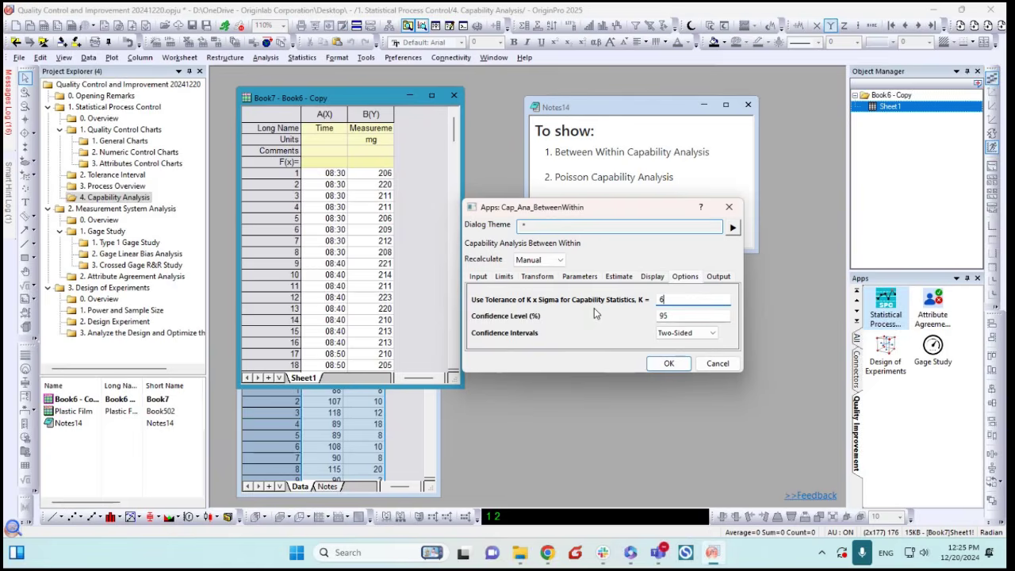
click(653, 364)
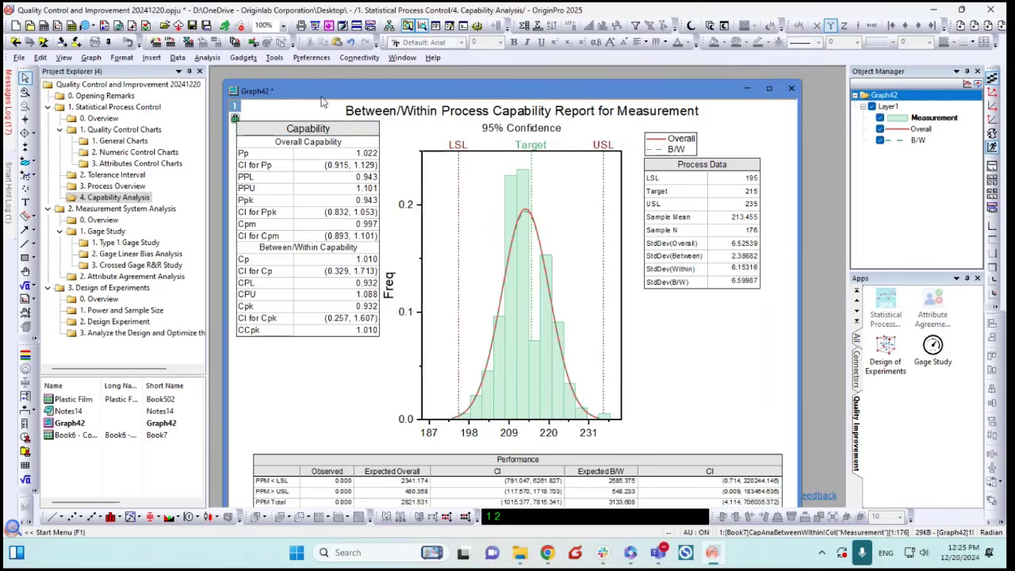
Reposition and enlarge the Between/Within Process Capability report, and examine its Capability table and histogram
drag(279, 92, 420, 109)
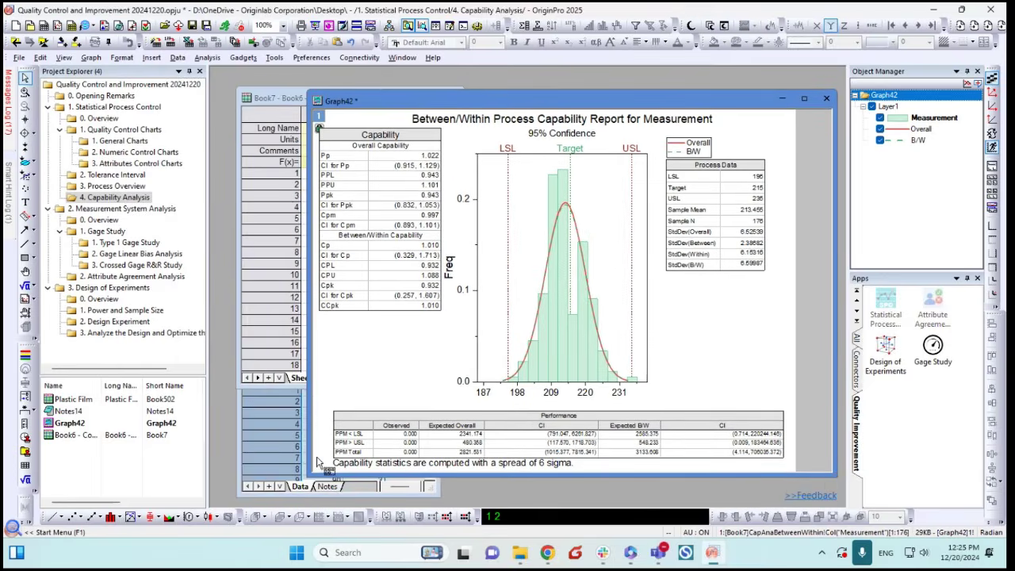
drag(314, 472, 275, 499)
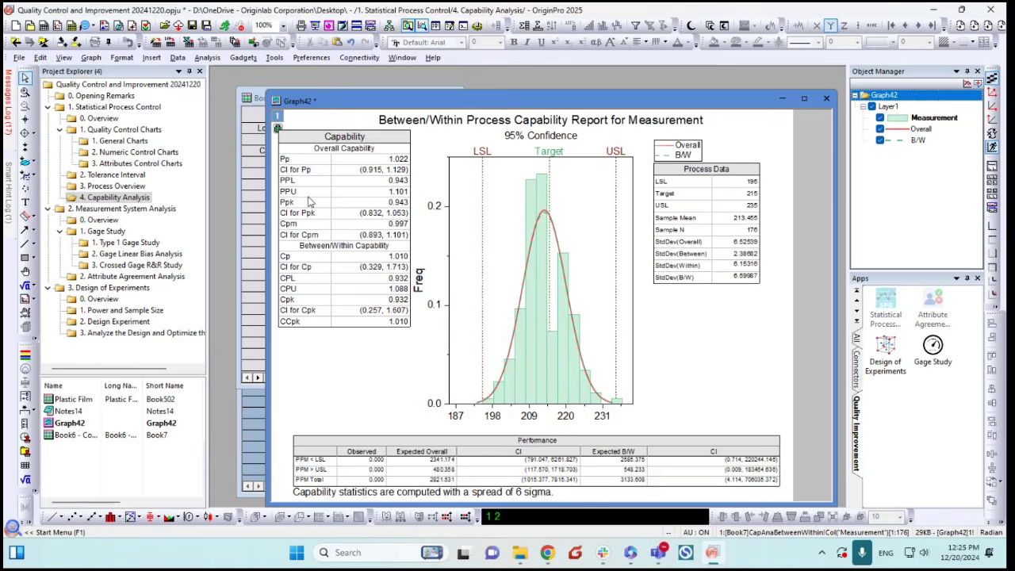
click(402, 166)
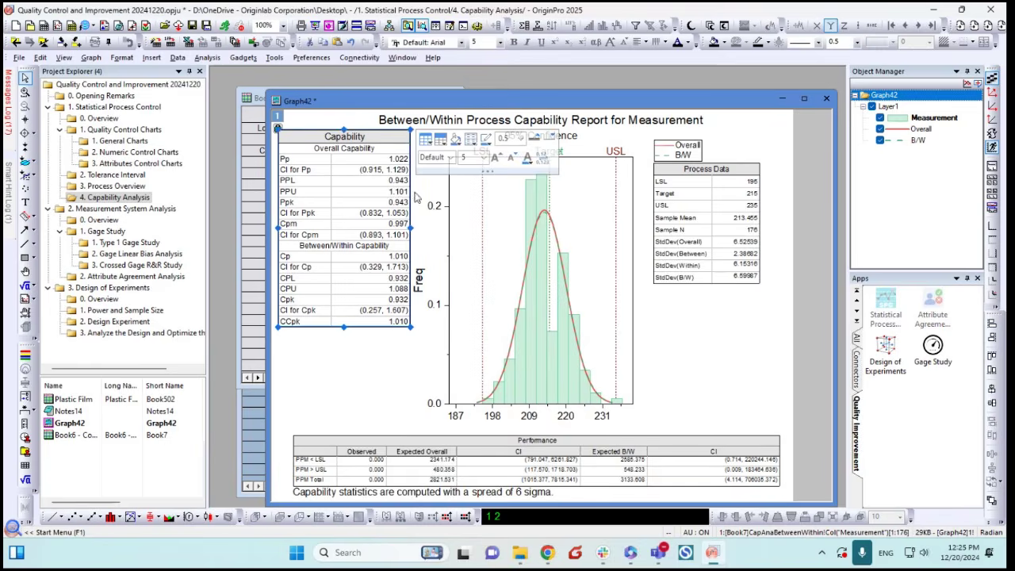
click(422, 359)
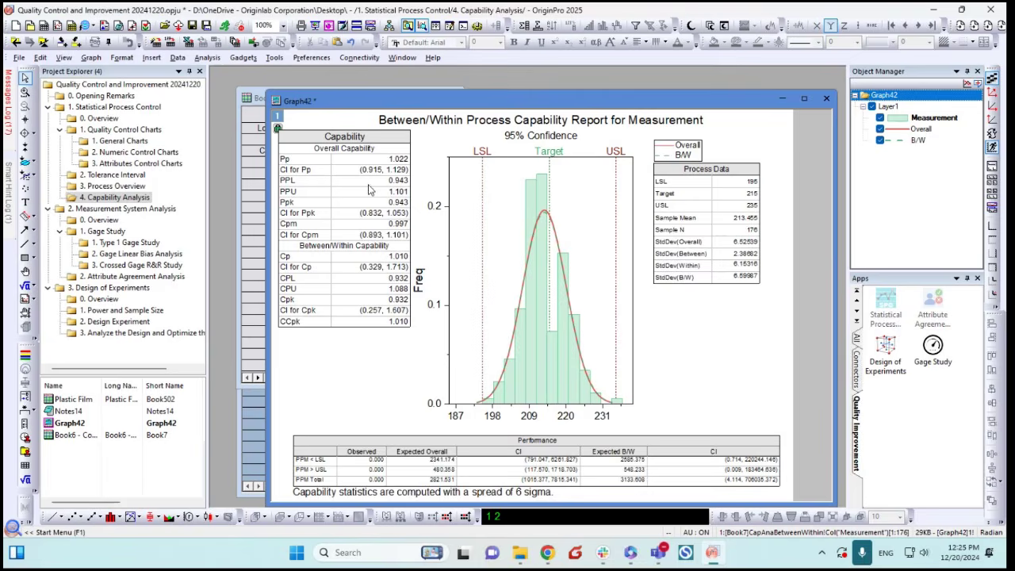
mouse_move(546, 187)
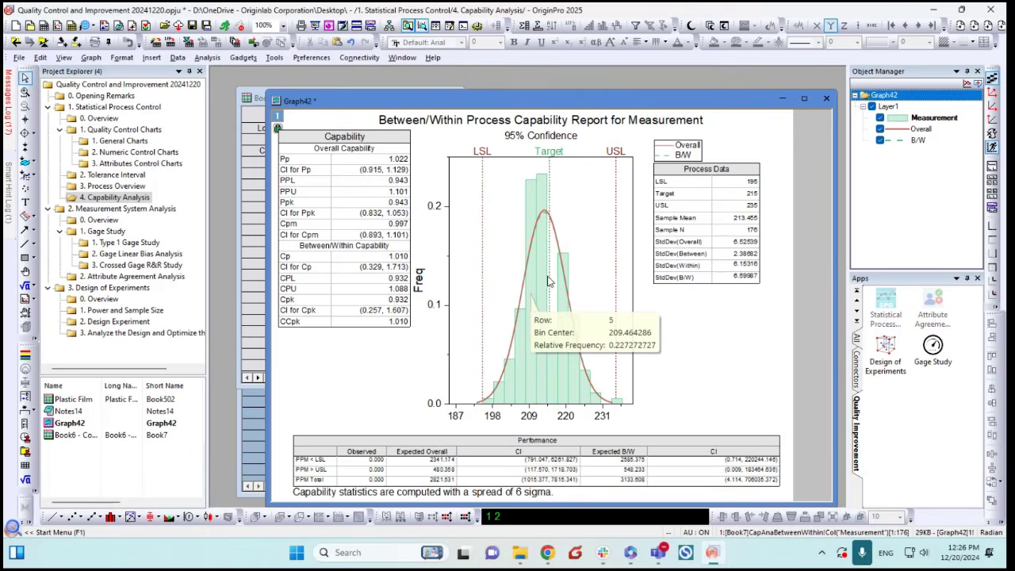
mouse_move(550, 258)
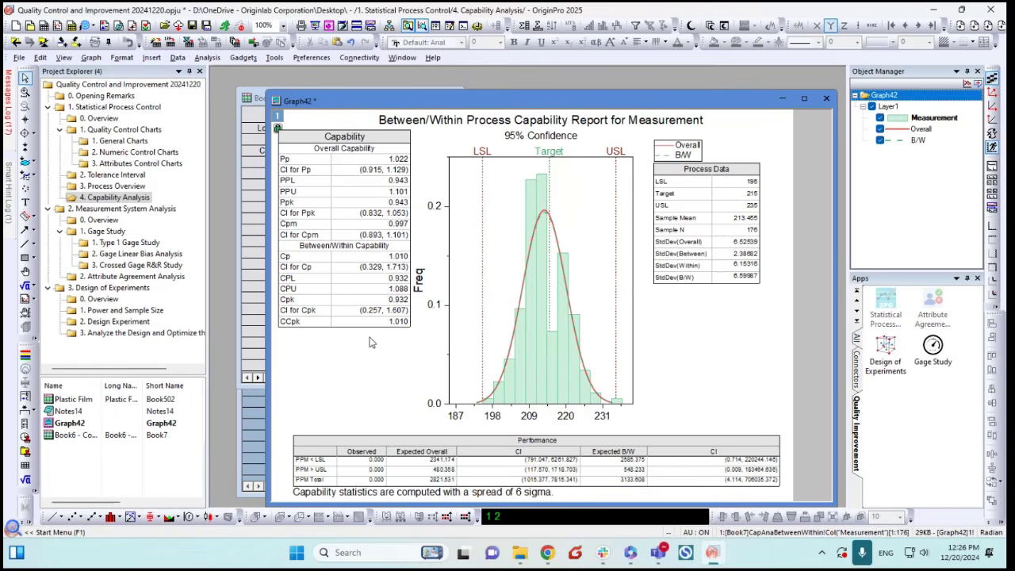
Shift the capability report within the workspace and examine the standard deviations in its Process Data table
drag(446, 104, 416, 93)
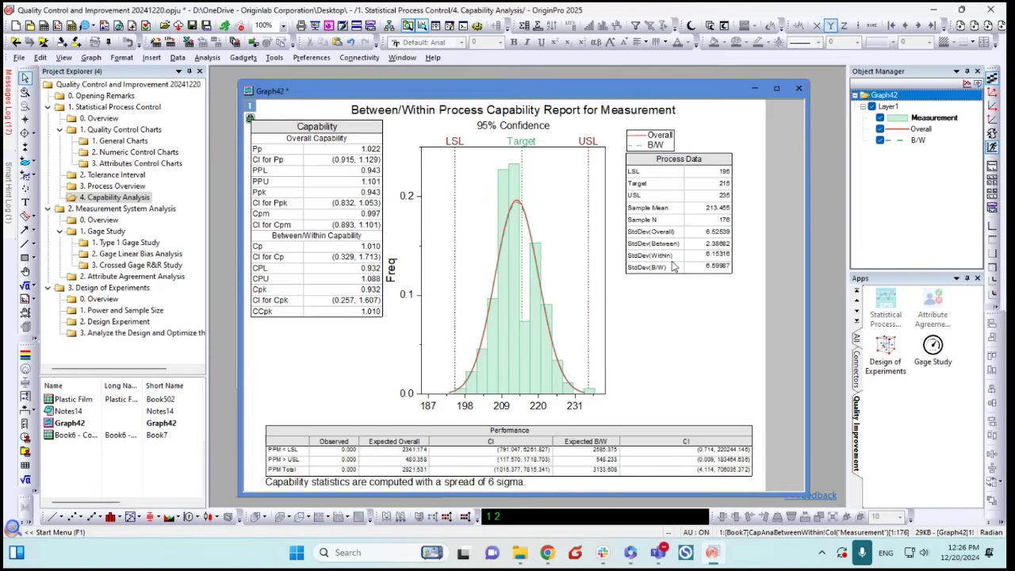
mouse_move(644, 90)
mouse_down()
mouse_move(650, 80)
mouse_move(642, 100)
mouse_up()
click(688, 246)
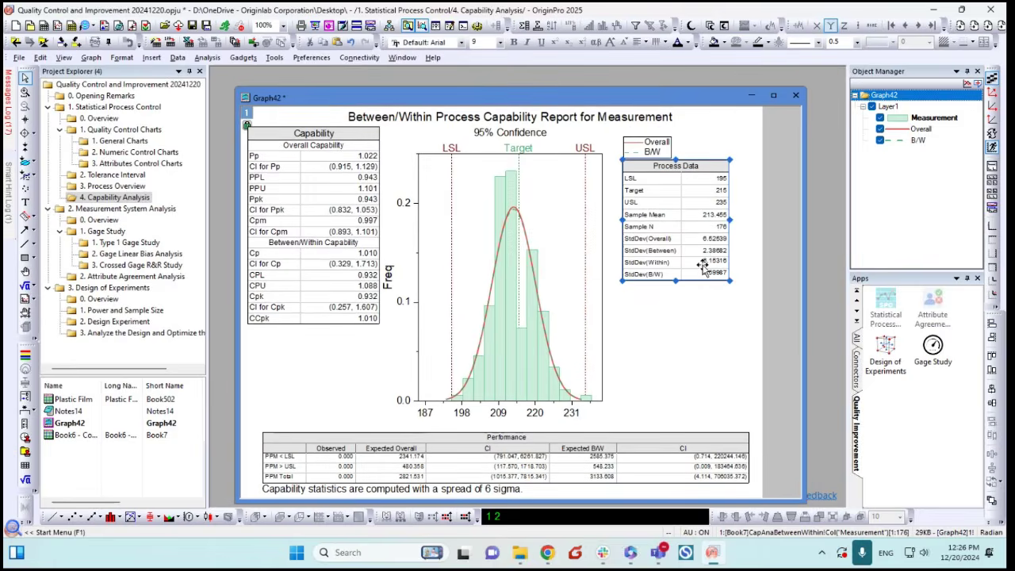
click(671, 343)
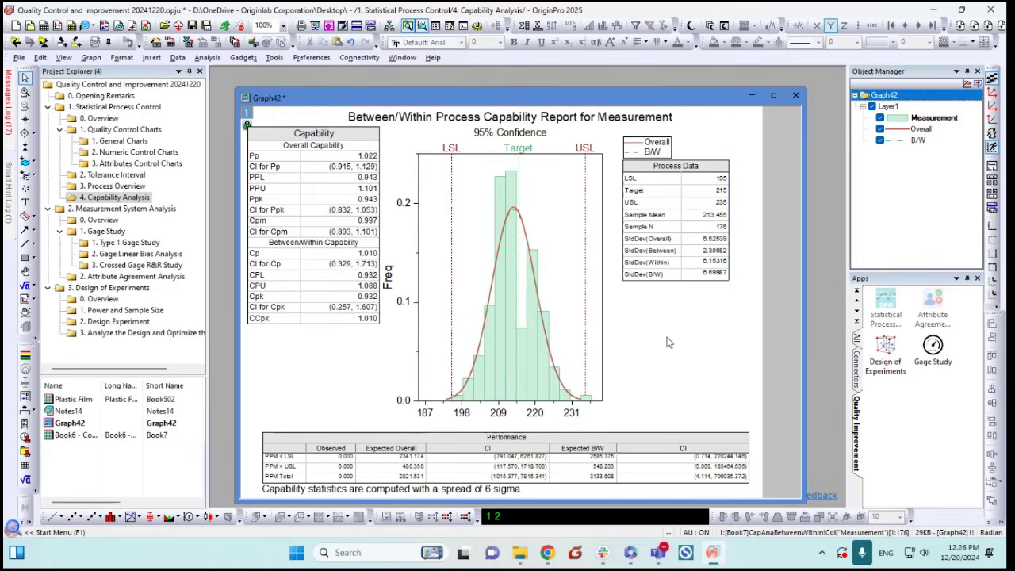
Examine the report's Performance table up close, including the observed and expected PPM values and their confidence intervals
click(328, 444)
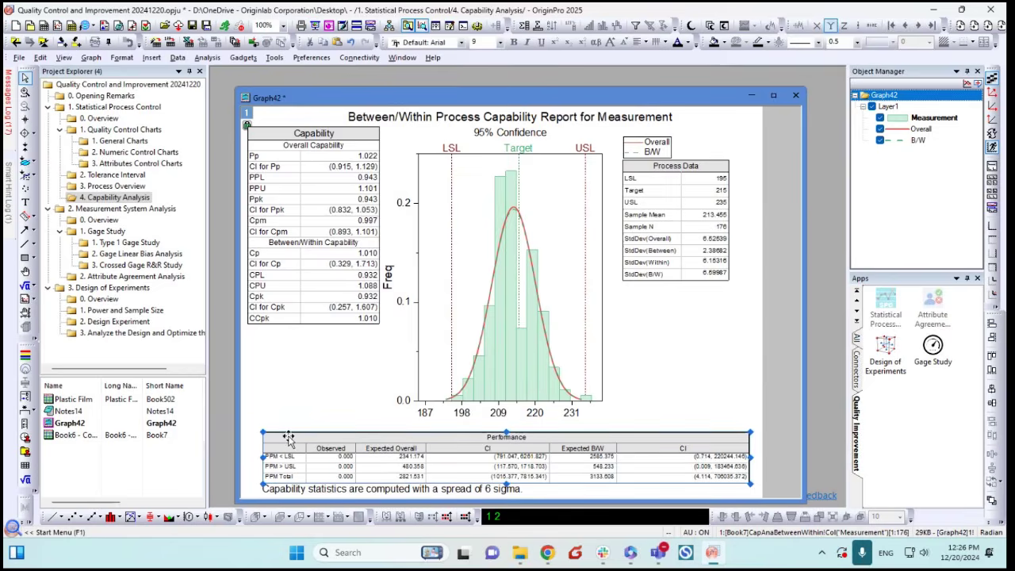
drag(263, 432, 247, 393)
scroll(329, 429, up, 3)
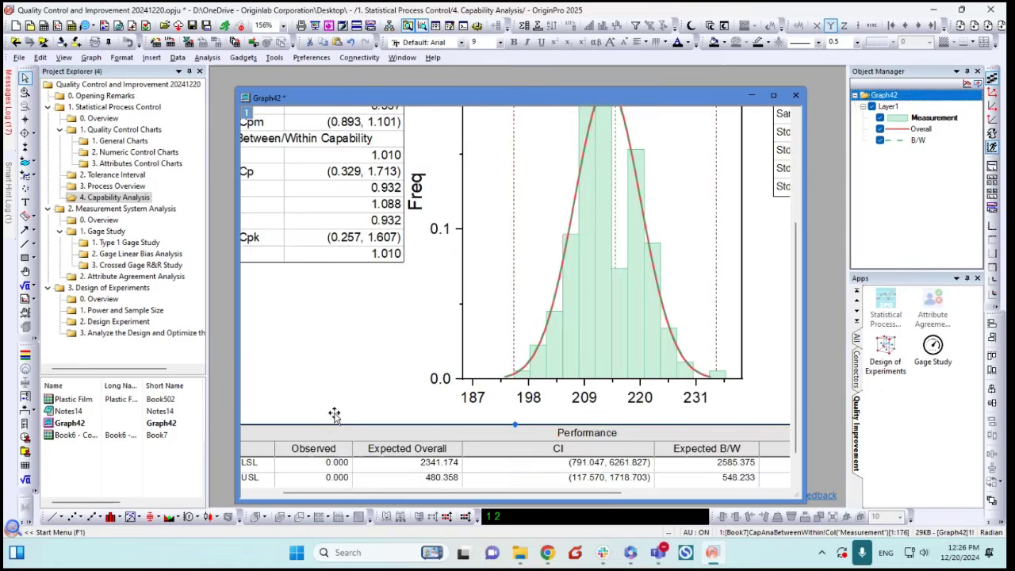
scroll(346, 402, left, 2)
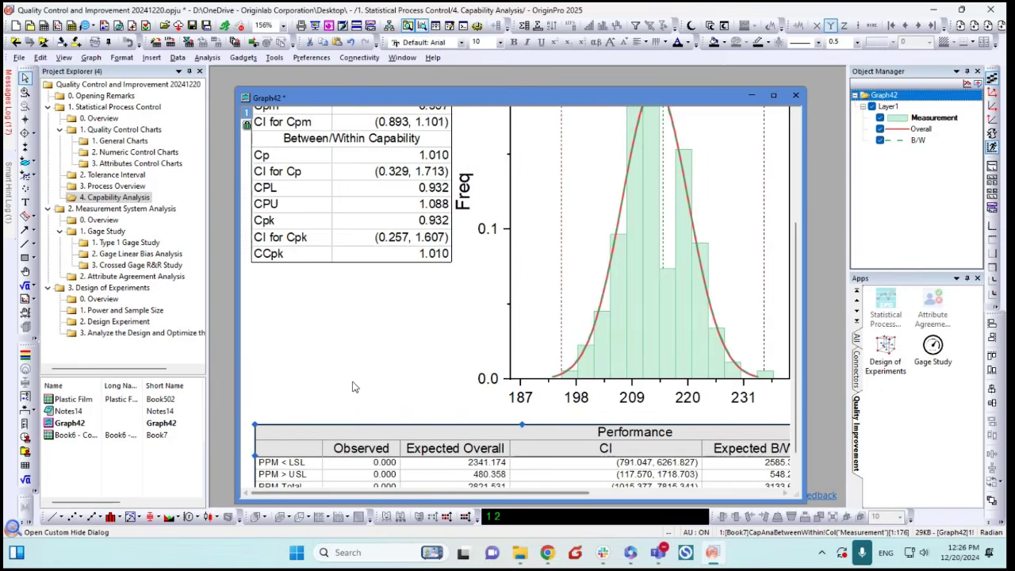
scroll(354, 387, down, 2)
click(325, 347)
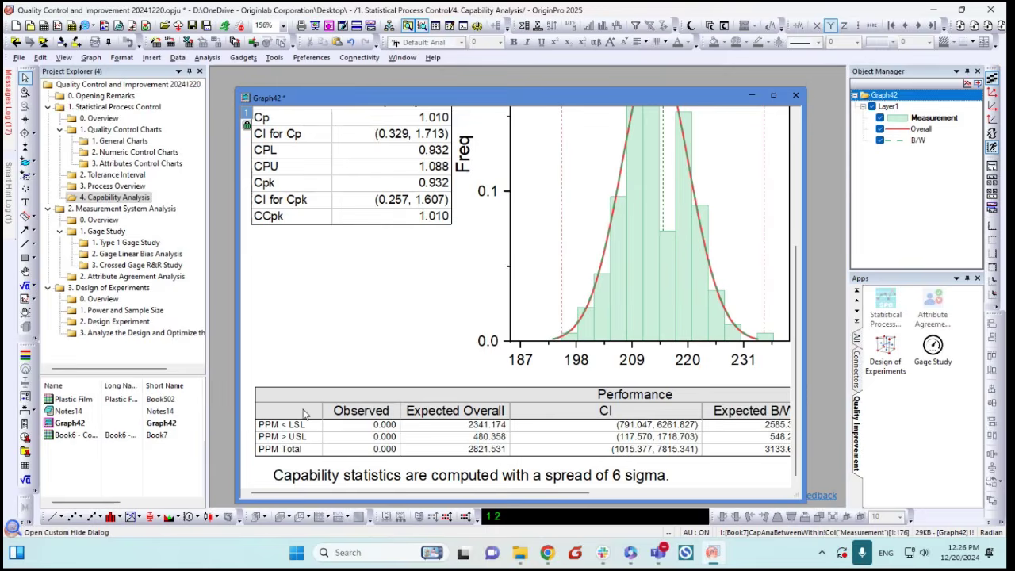
scroll(366, 369, down, 1)
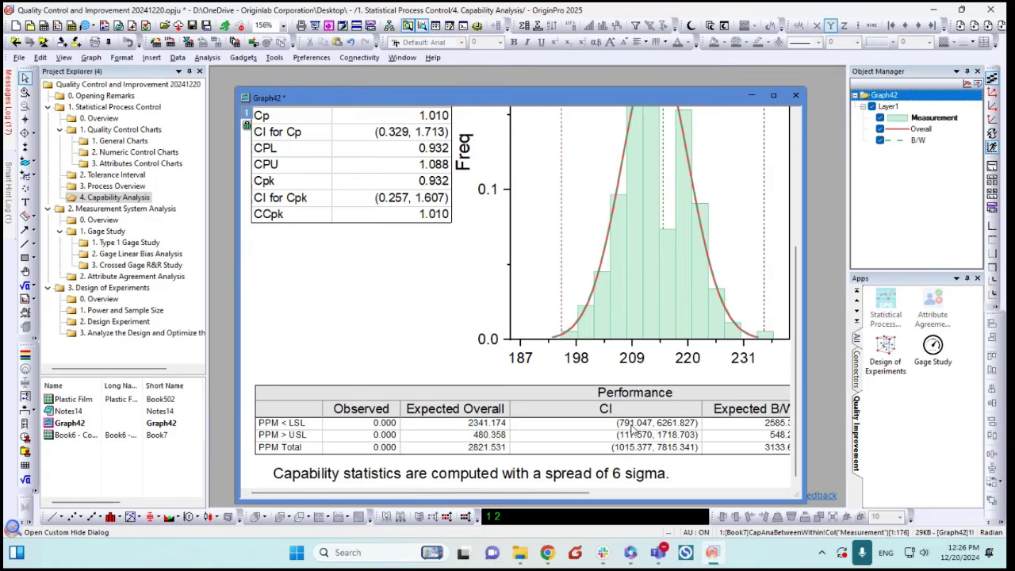
mouse_move(577, 498)
mouse_down()
mouse_move(662, 496)
mouse_move(572, 493)
mouse_up()
scroll(420, 347, down, 2)
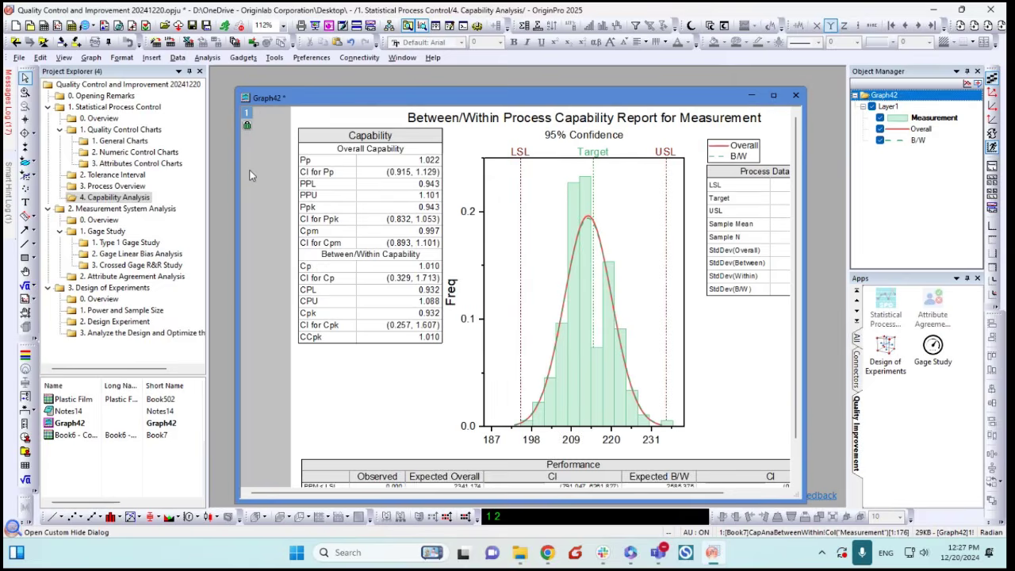
Go to the Measurement System Analysis section and review the Type 1 Gage Study example's height data and notes
click(92, 221)
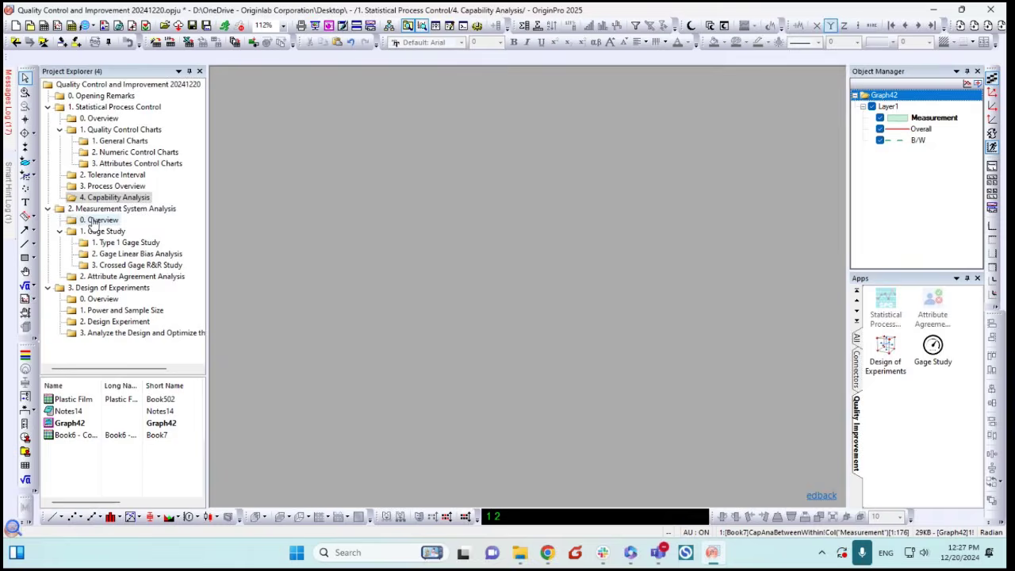
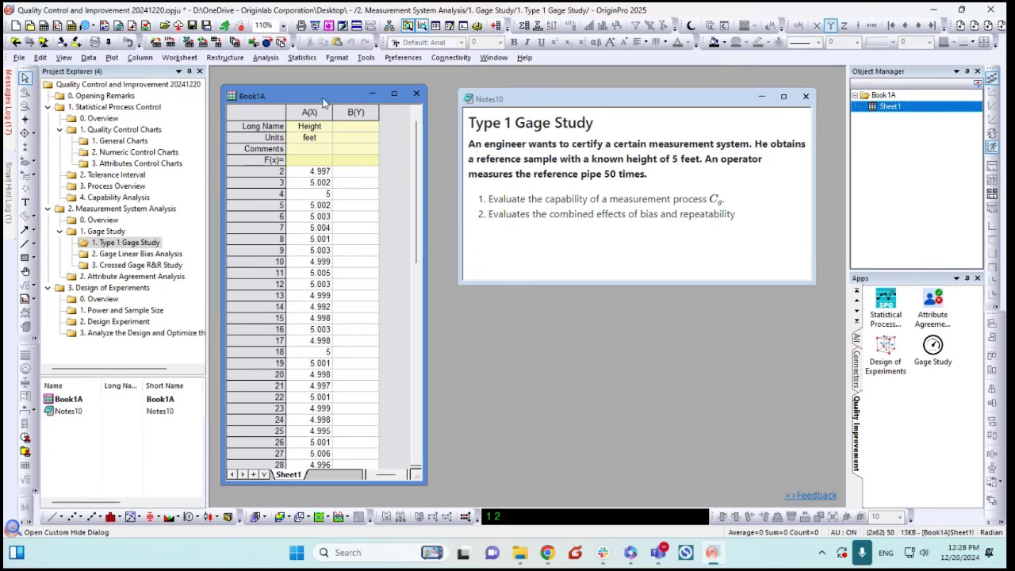
drag(324, 101, 340, 105)
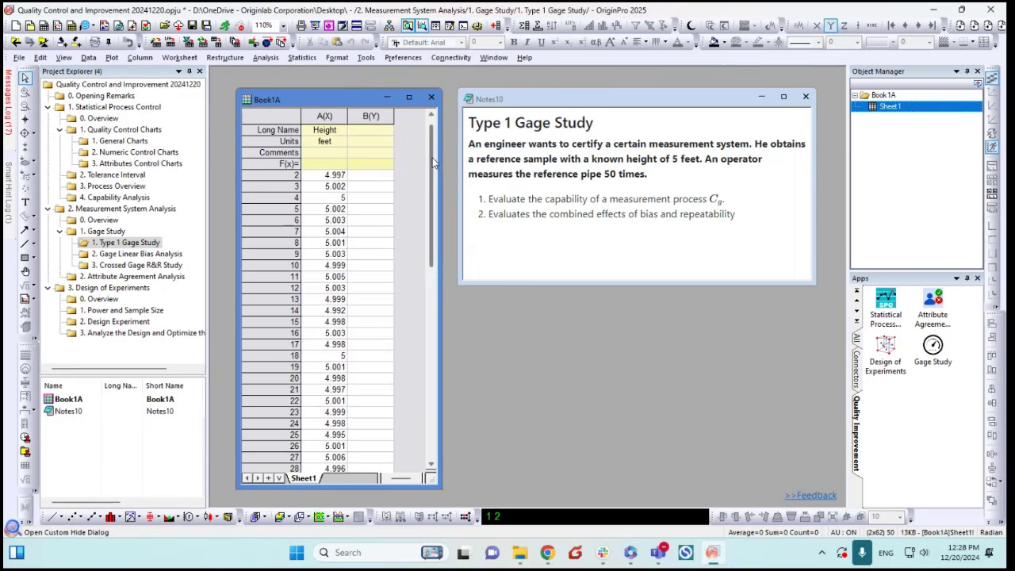
drag(434, 163, 423, 137)
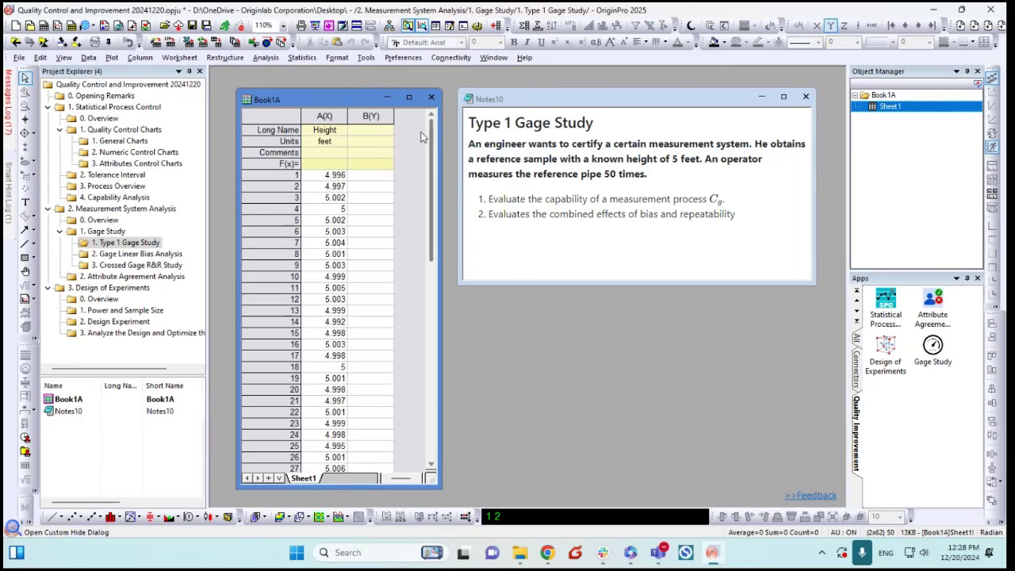
click(544, 250)
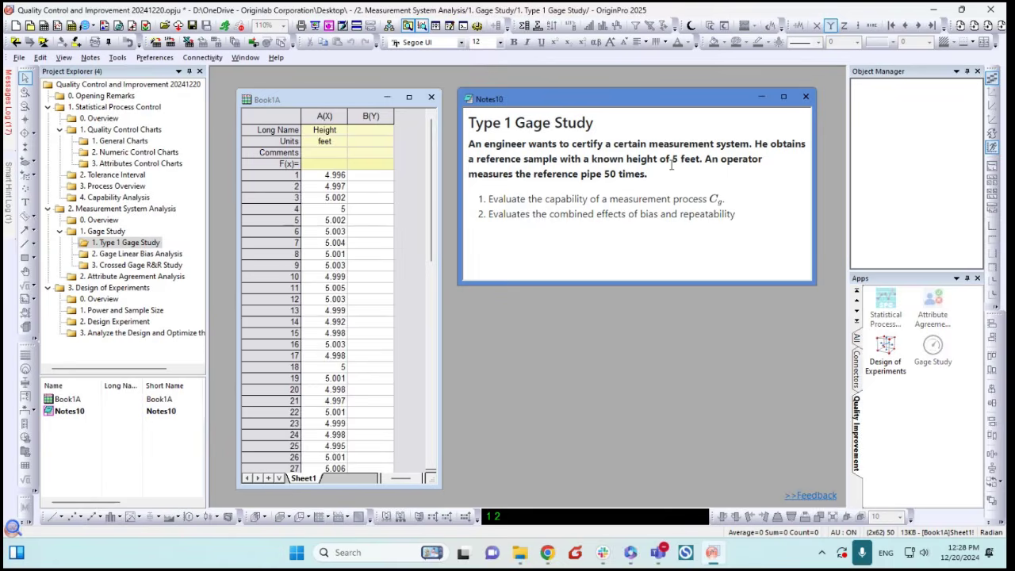
click(410, 210)
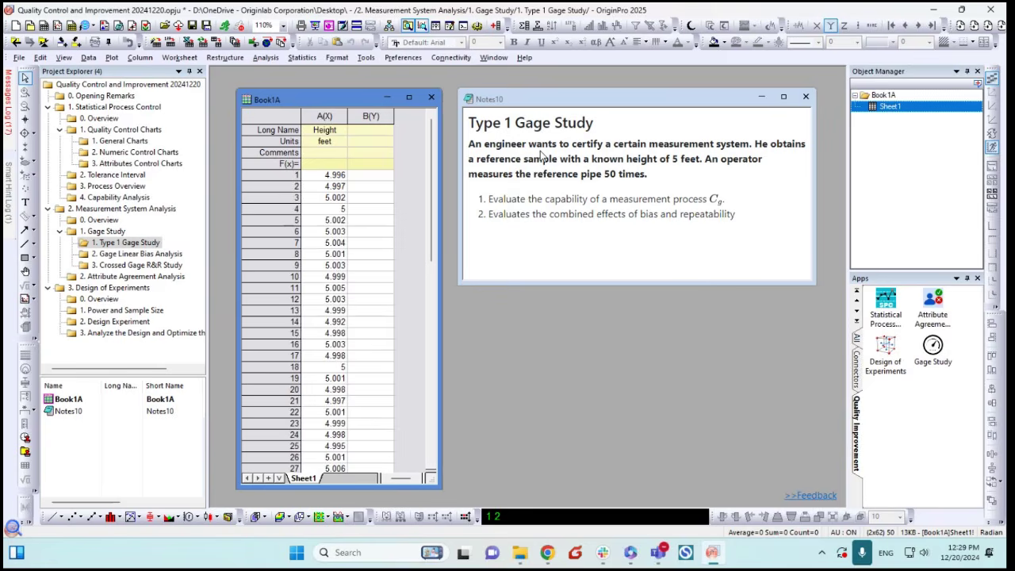
click(627, 255)
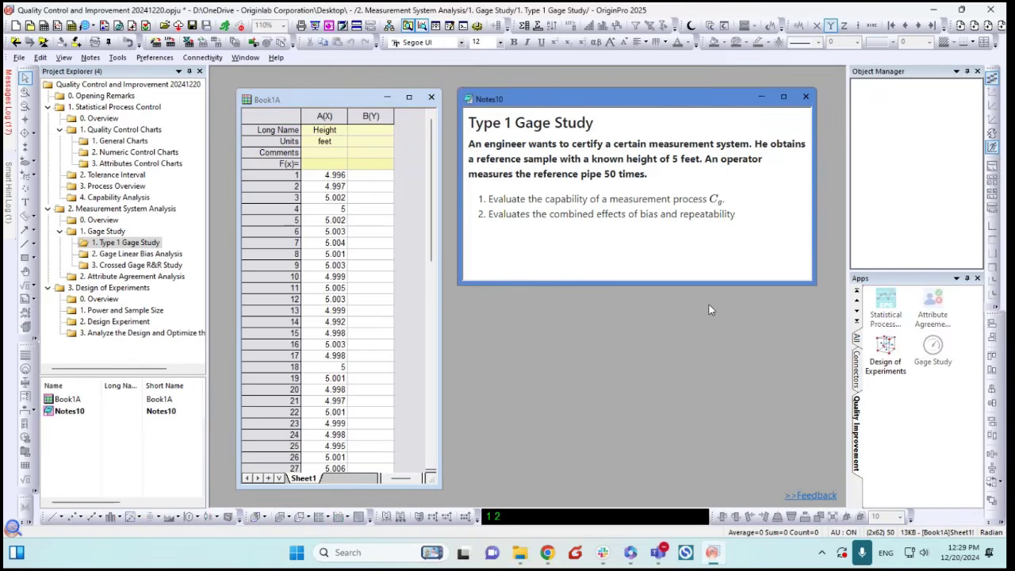
Start a Type 1 gage study on Book1A with the Height column as the measurement data
click(420, 284)
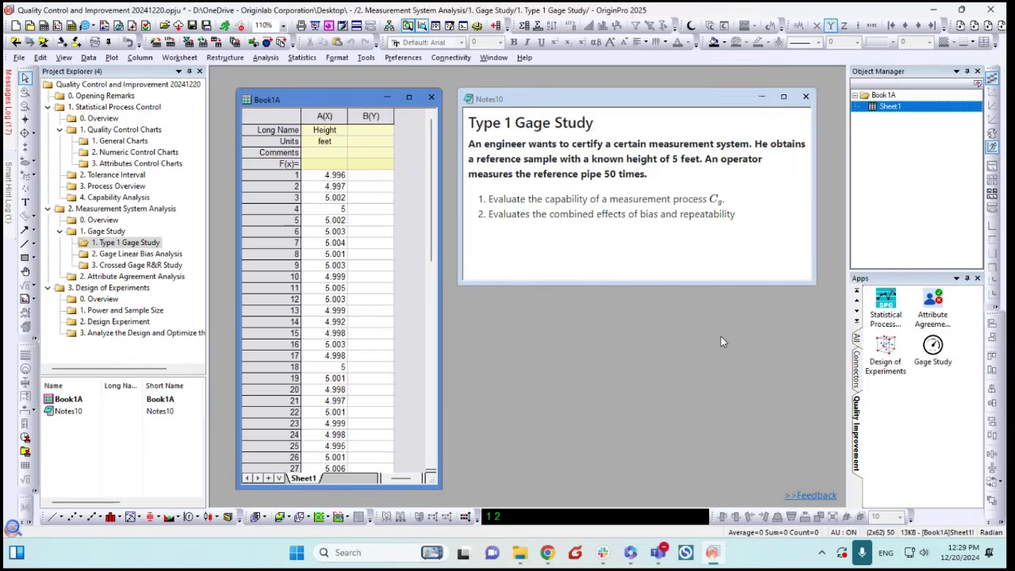
double_click(932, 352)
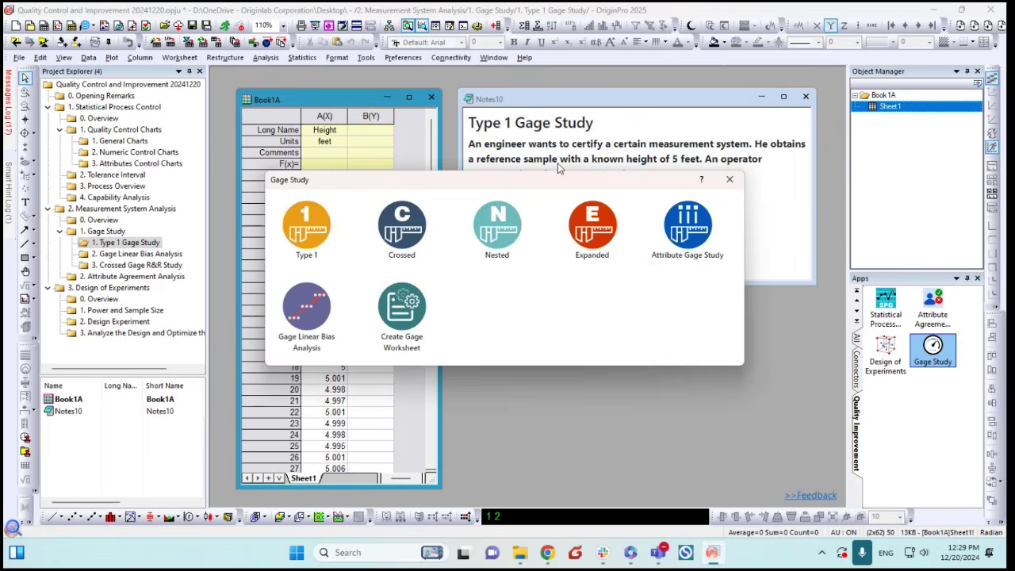
click(361, 236)
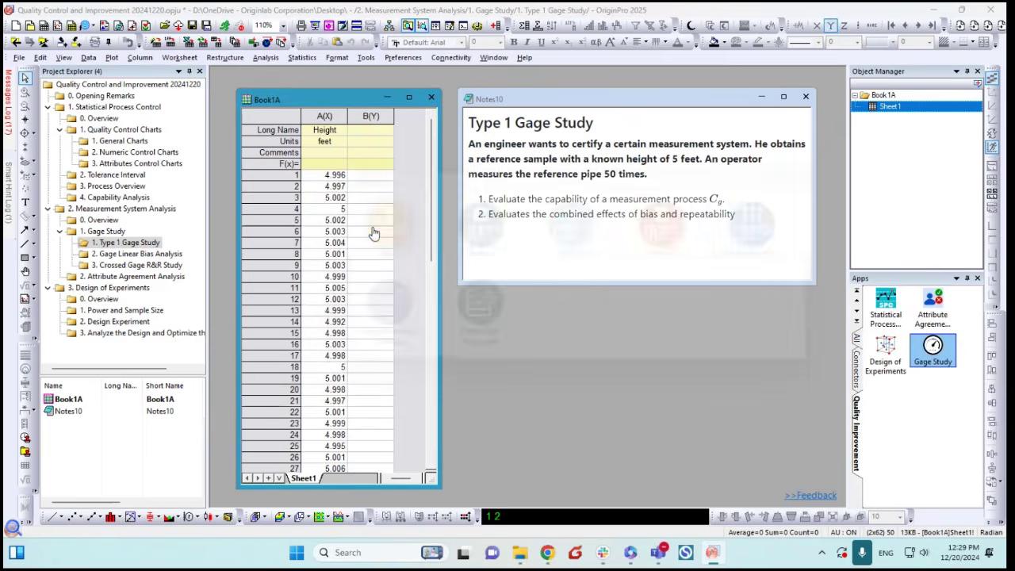
drag(507, 100, 627, 126)
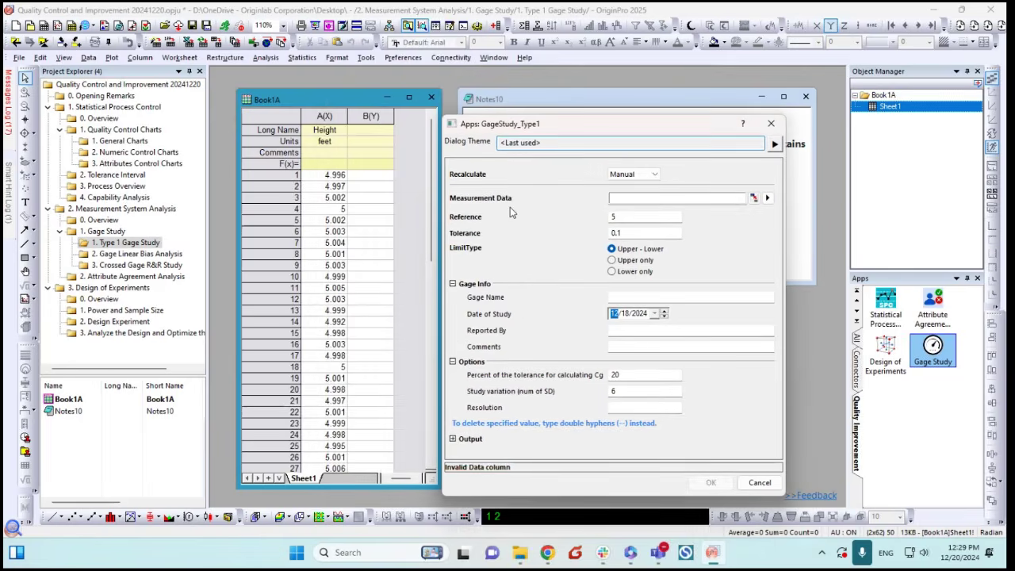
click(768, 197)
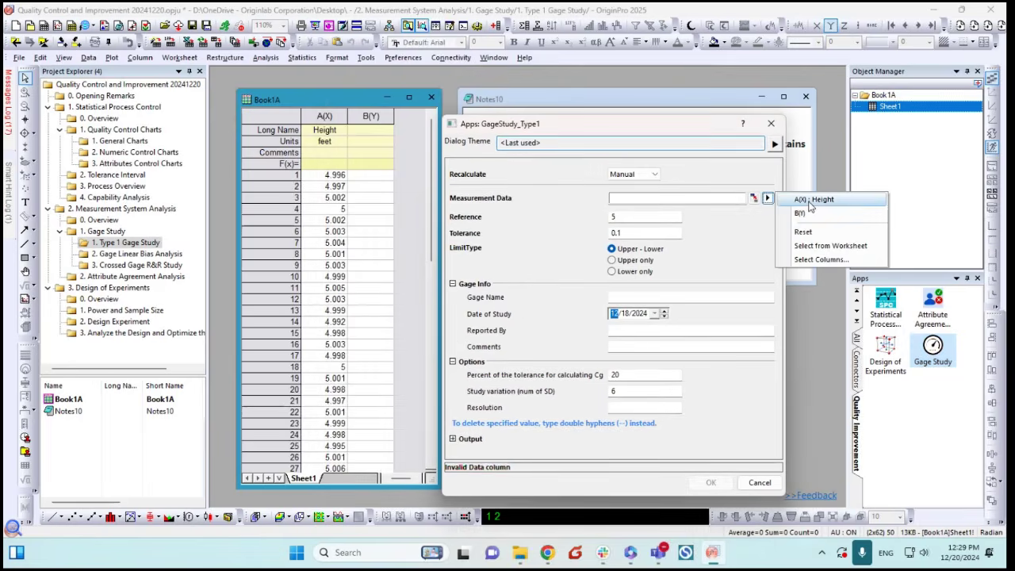
click(813, 200)
drag(652, 132, 659, 117)
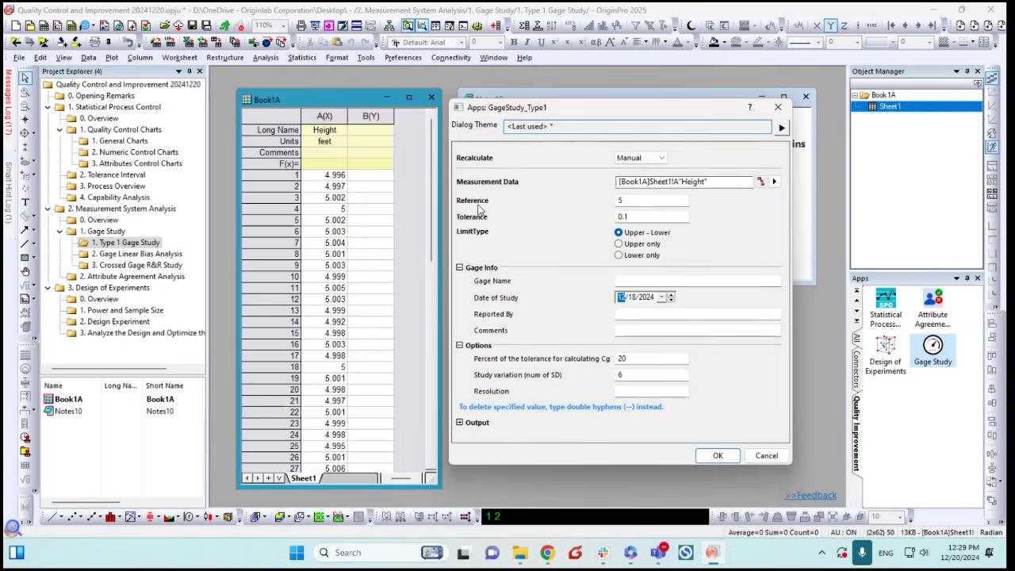
Check the reference of 5 and tolerance of 0.1, and generate the Type 1 Gage Study report
double_click(640, 204)
click(572, 210)
double_click(633, 217)
click(572, 219)
drag(599, 116, 534, 87)
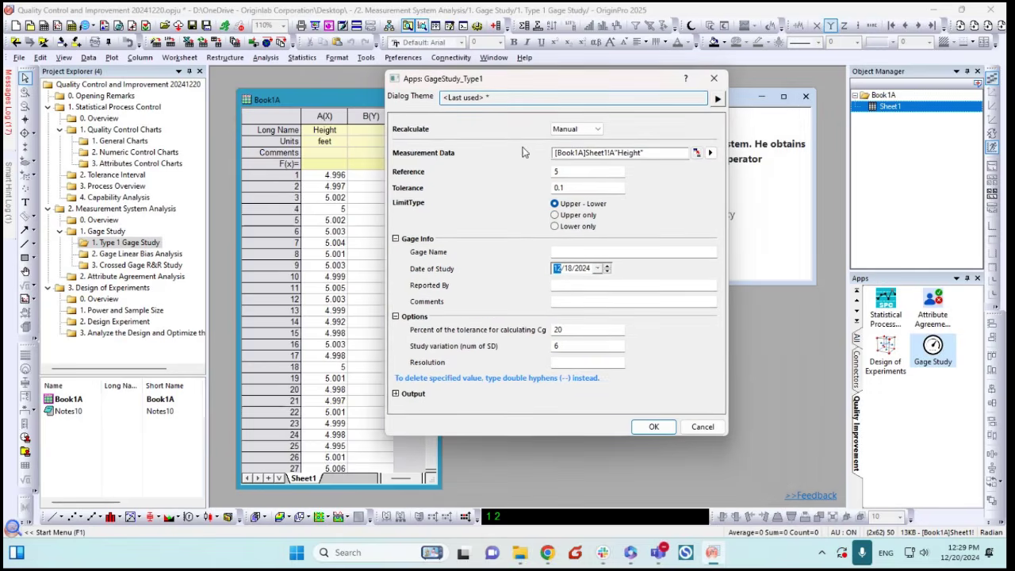
click(654, 428)
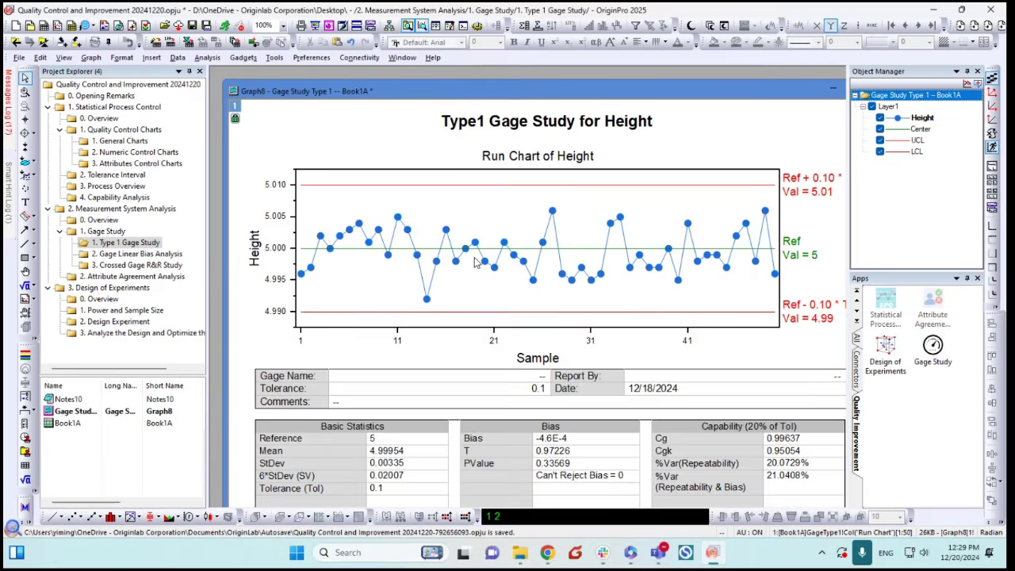
Reposition and enlarge the Type 1 Gage Study report window to show the run chart and all statistics tables
double_click(238, 90)
drag(411, 220, 323, 99)
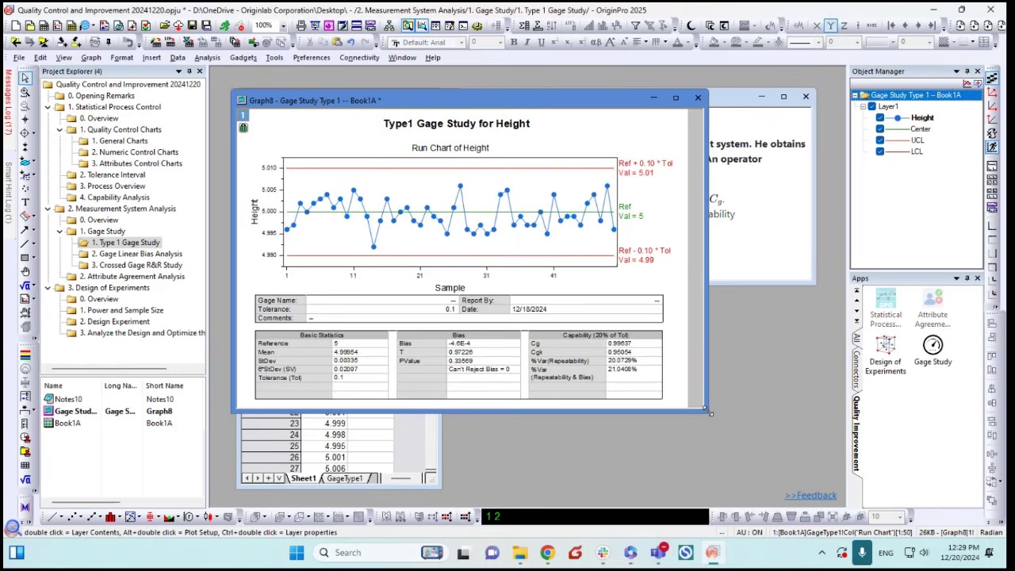
drag(701, 413, 758, 458)
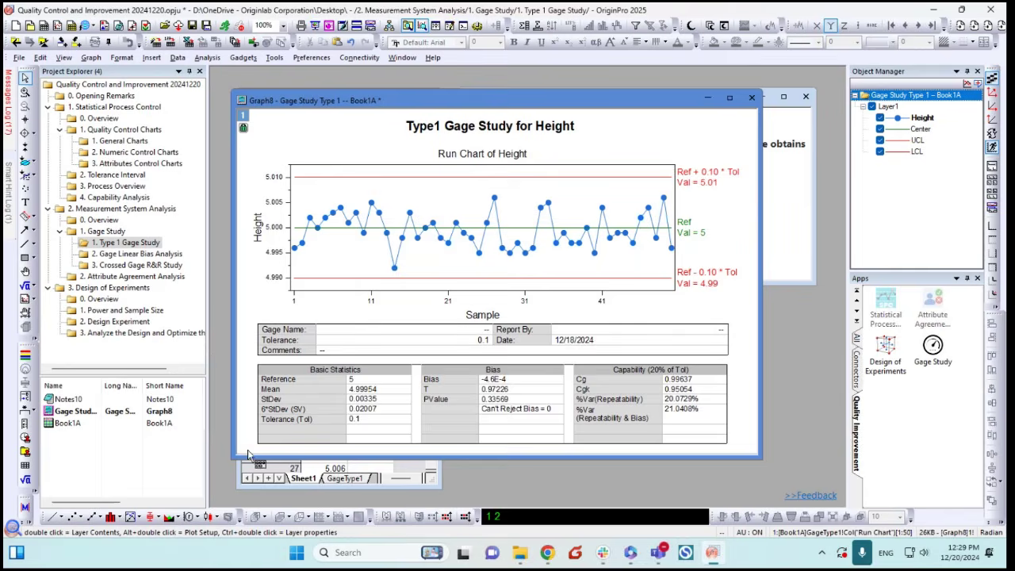
drag(236, 457, 222, 493)
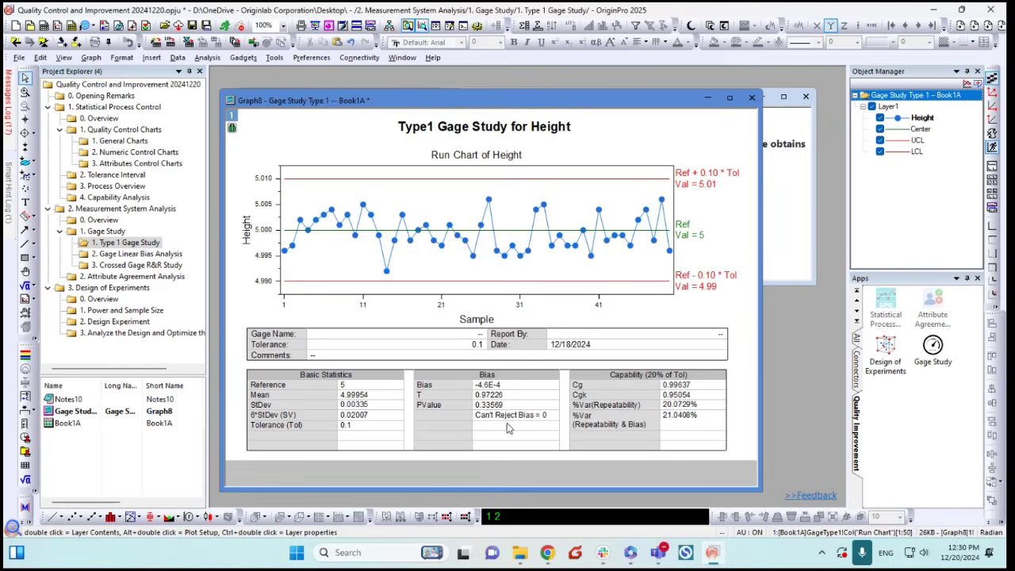
Examine the Bias and Capability tables of the Type 1 Gage Study report, adjusting the report window's size
click(490, 430)
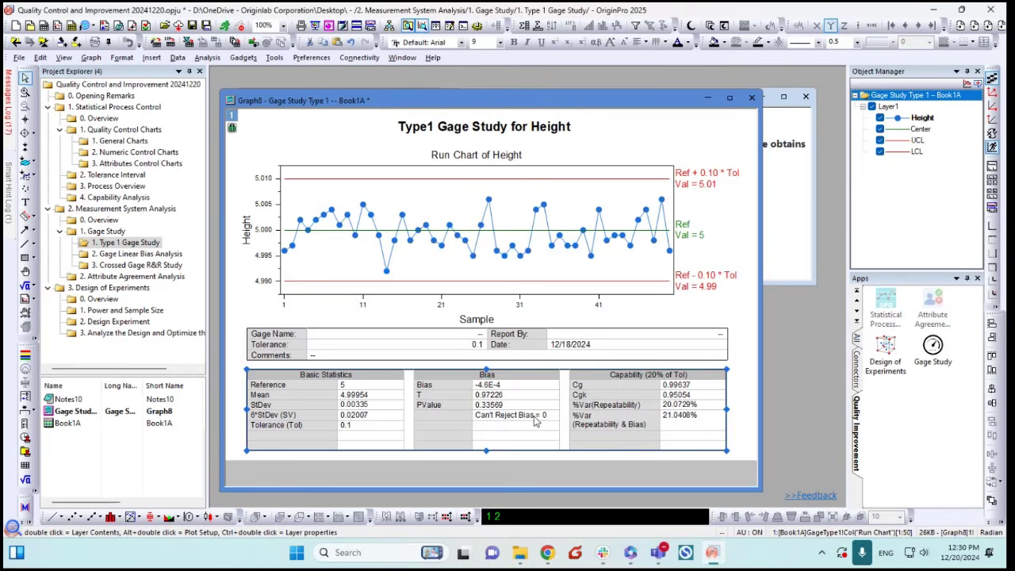
click(733, 311)
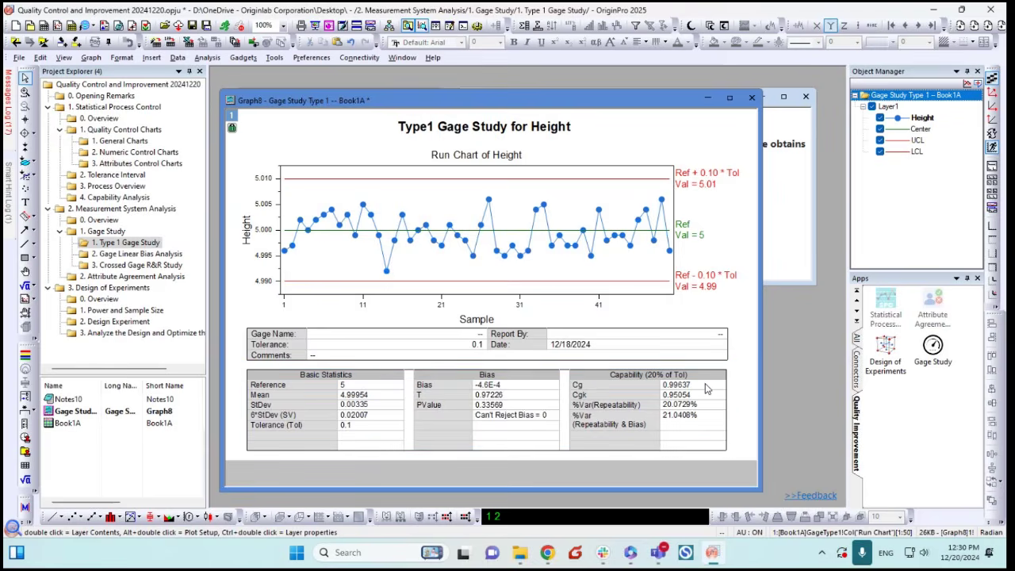
drag(760, 489, 779, 477)
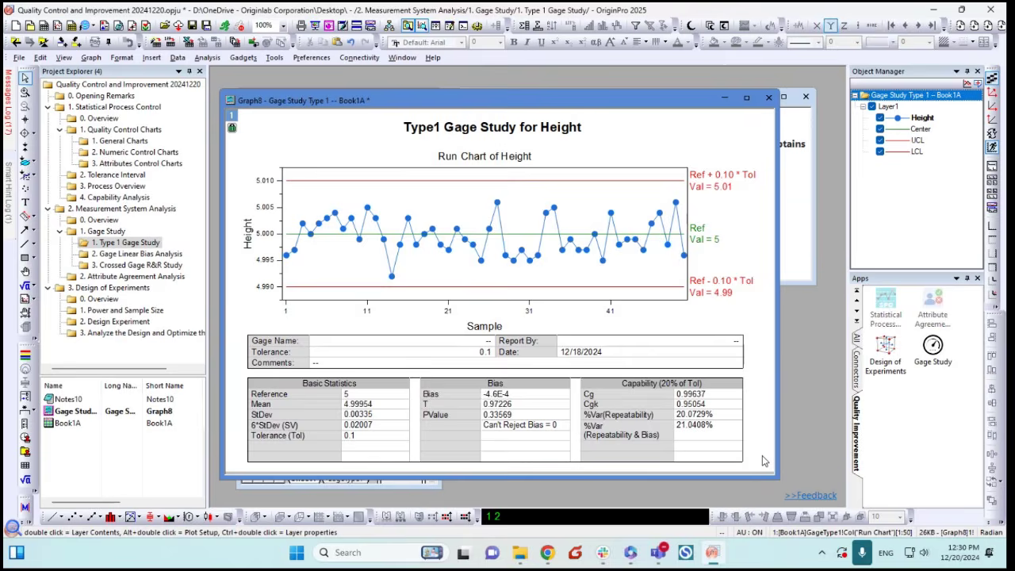
drag(777, 478, 763, 473)
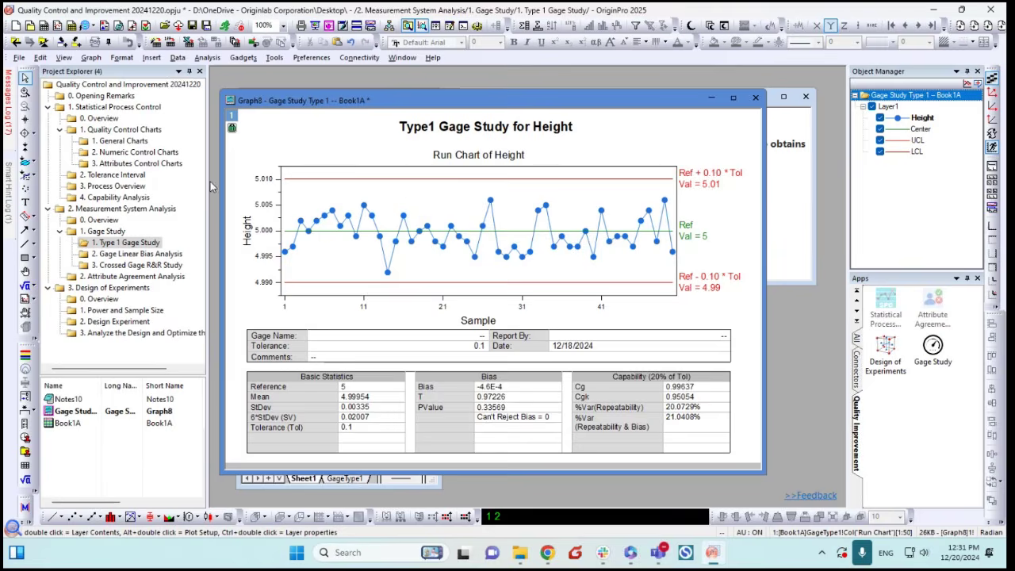
Open the Gage Linear Bias Analysis example and slightly widen its Book2A workbook window
click(117, 255)
click(440, 261)
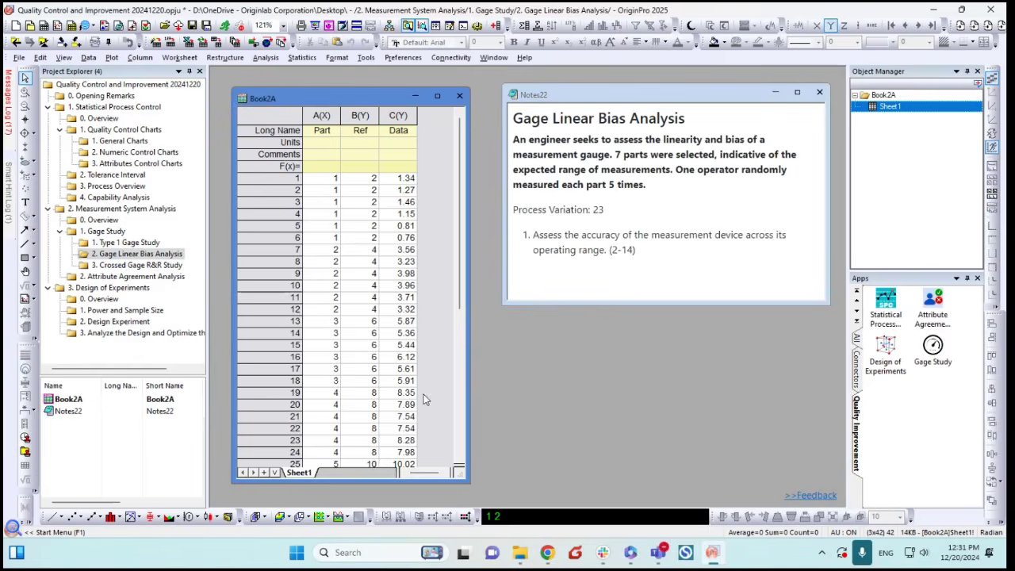
drag(469, 483, 474, 484)
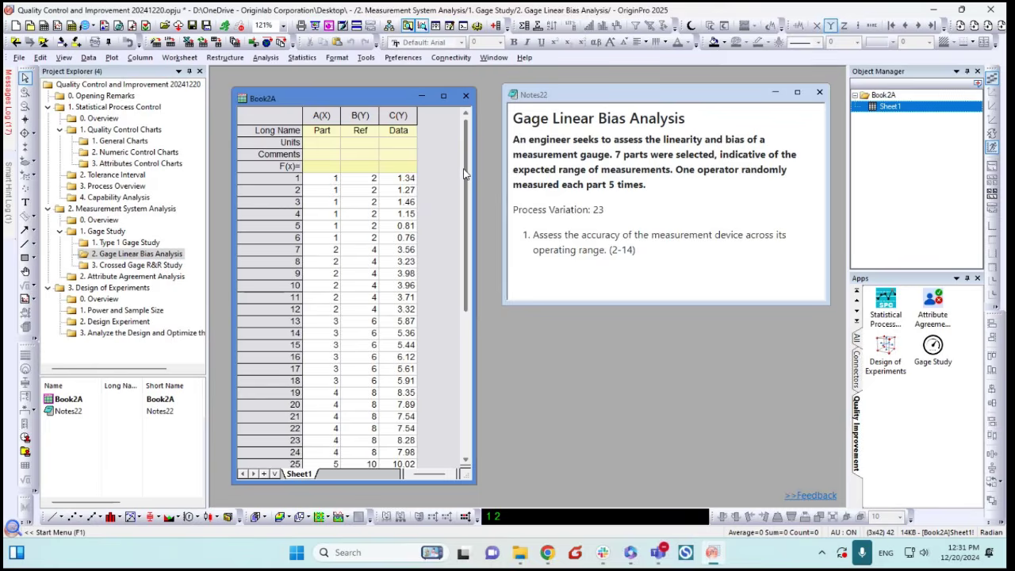
Start a Gage Linear Bias Analysis from the Gage Study app for the Book2A worksheet
mouse_move(466, 173)
mouse_down()
mouse_move(473, 283)
mouse_move(496, 363)
mouse_move(466, 165)
mouse_up()
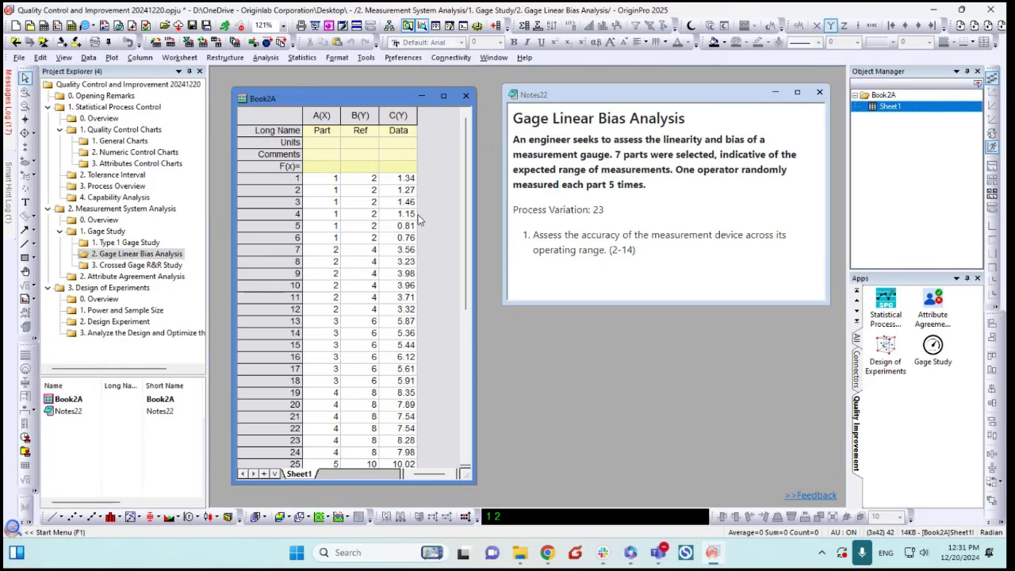
click(367, 181)
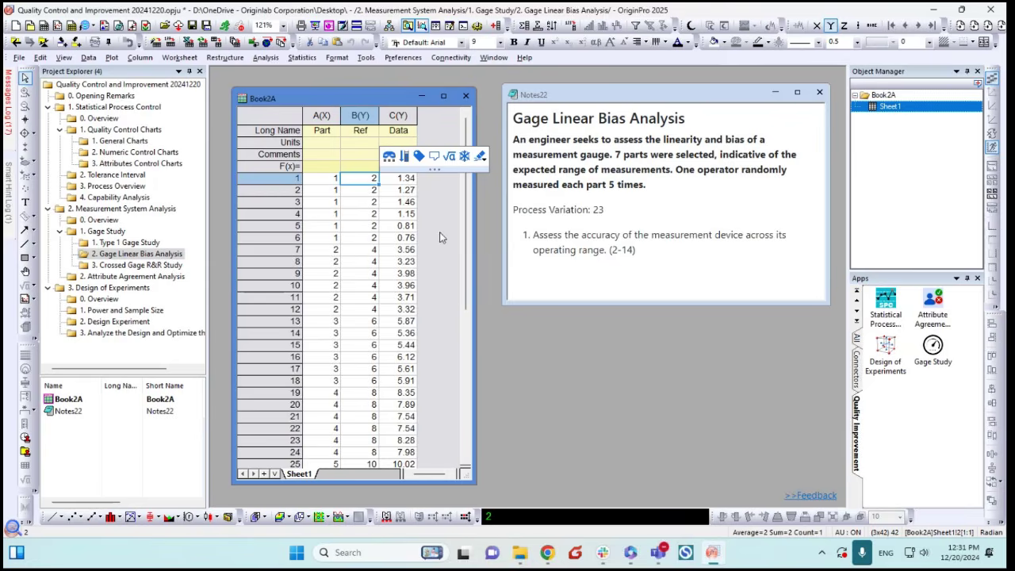
scroll(464, 230, down, 1)
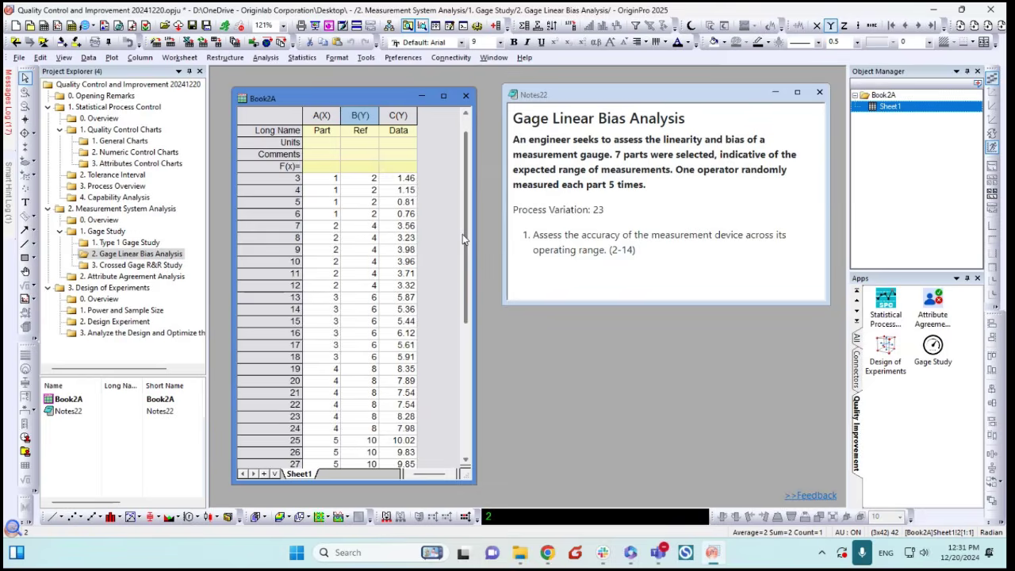
drag(464, 238, 459, 180)
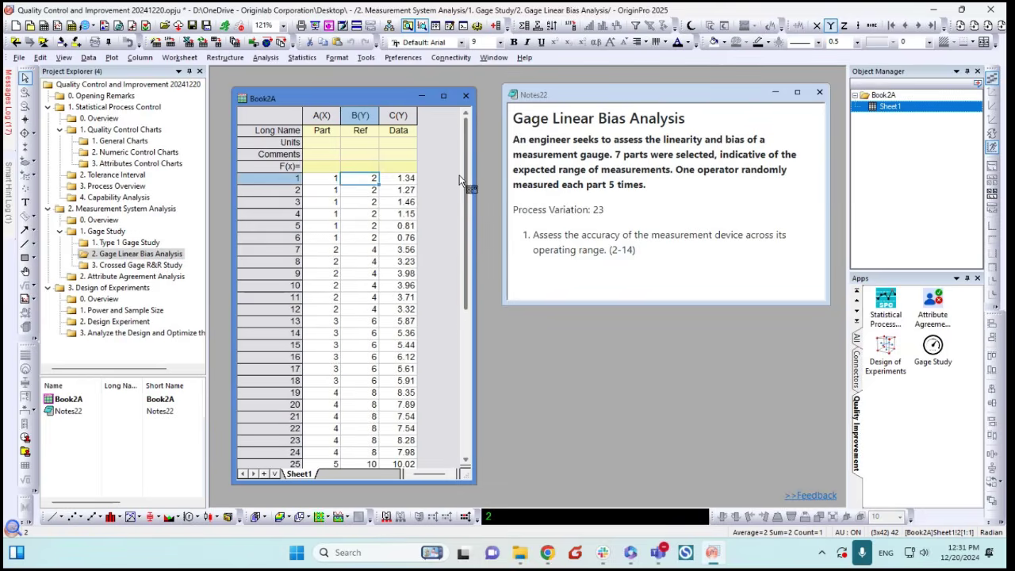
click(428, 151)
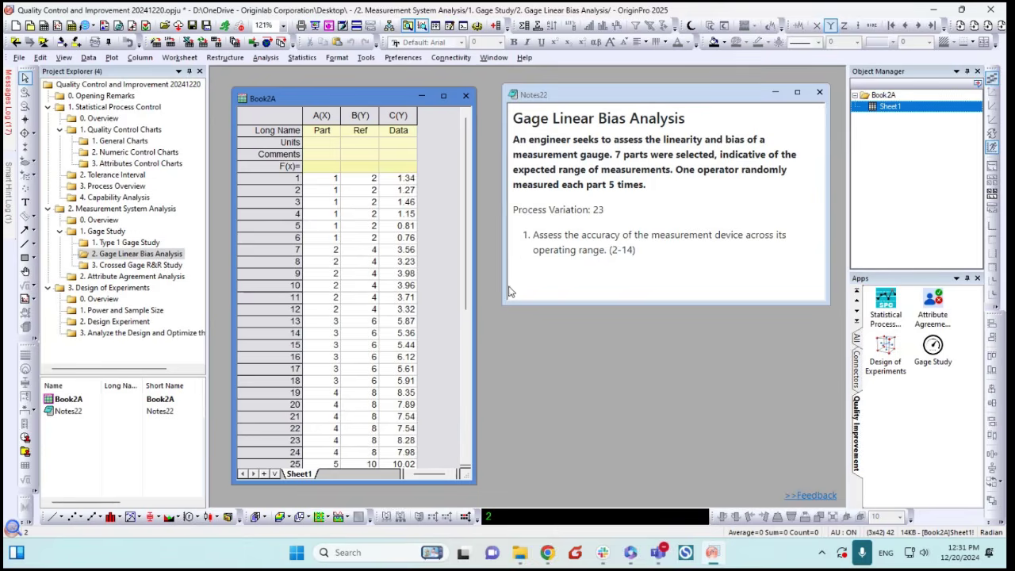
click(930, 356)
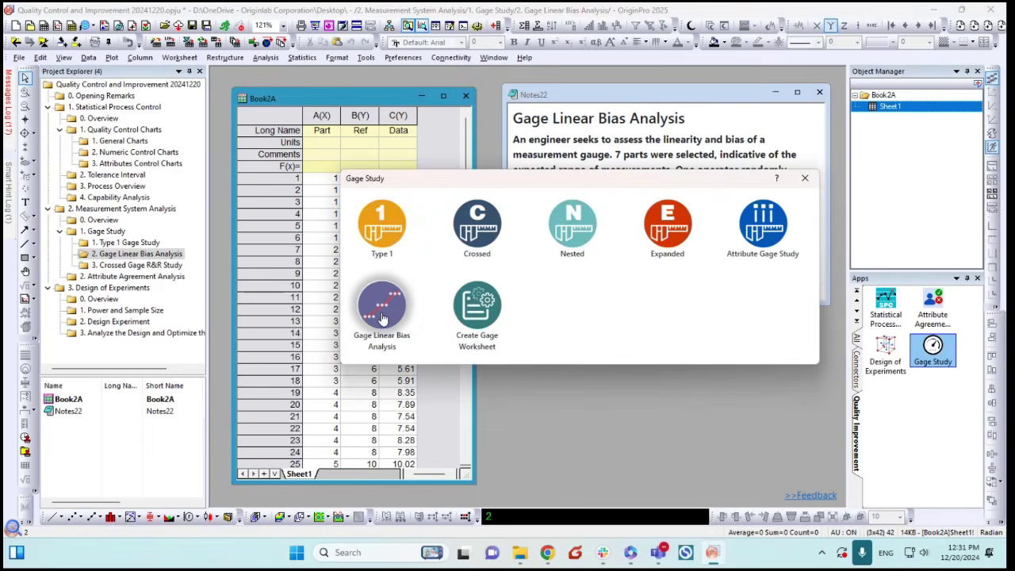
click(383, 309)
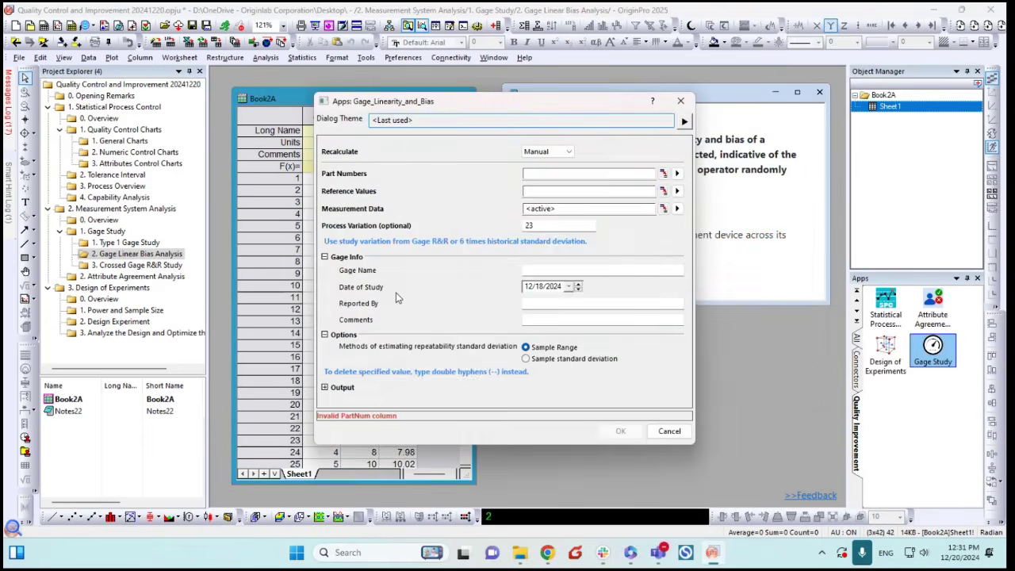
drag(498, 101, 561, 105)
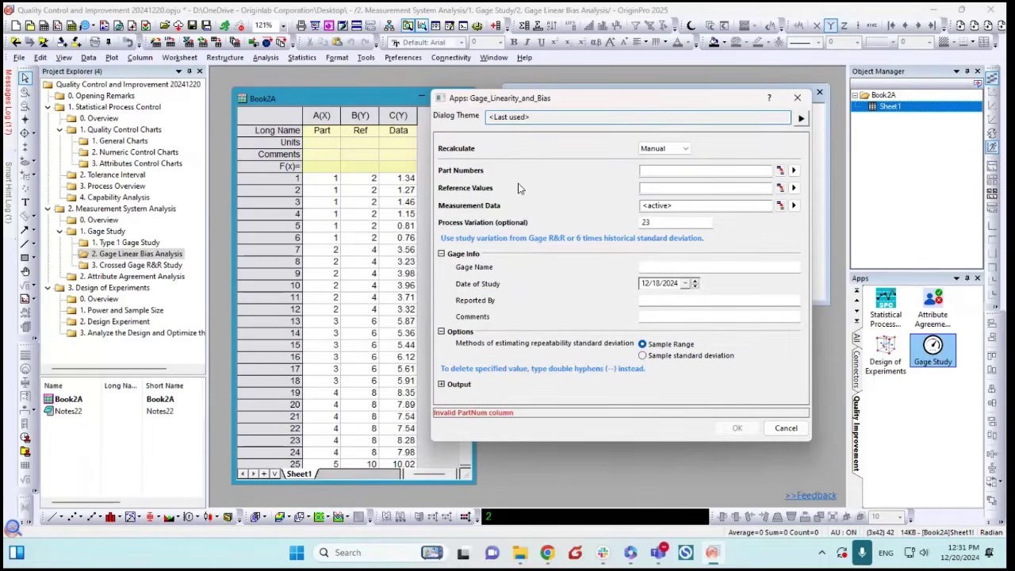
Assign Part as part numbers, Ref as reference values and Data as measurement data, and run the linearity and bias analysis
click(793, 170)
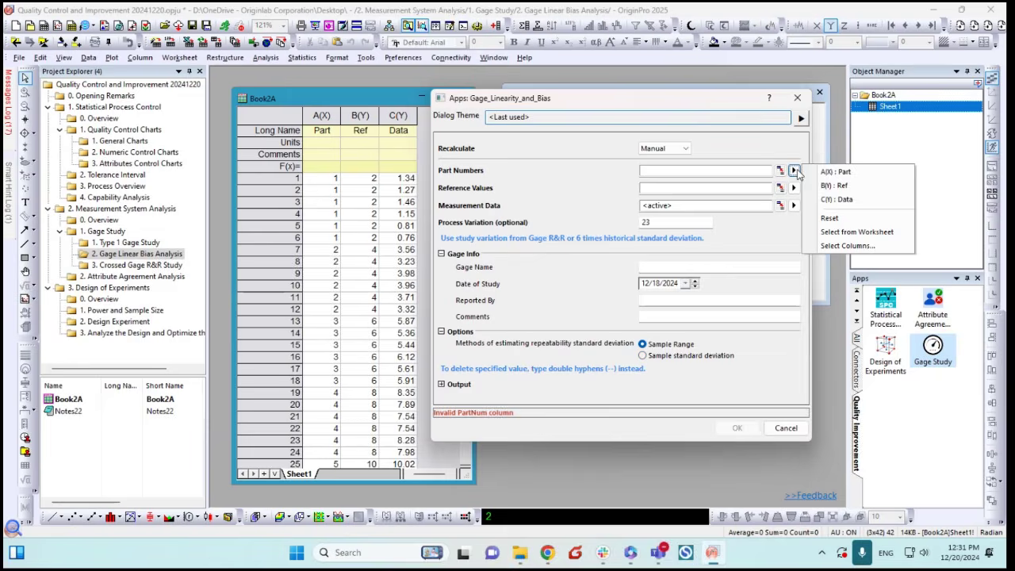
click(836, 171)
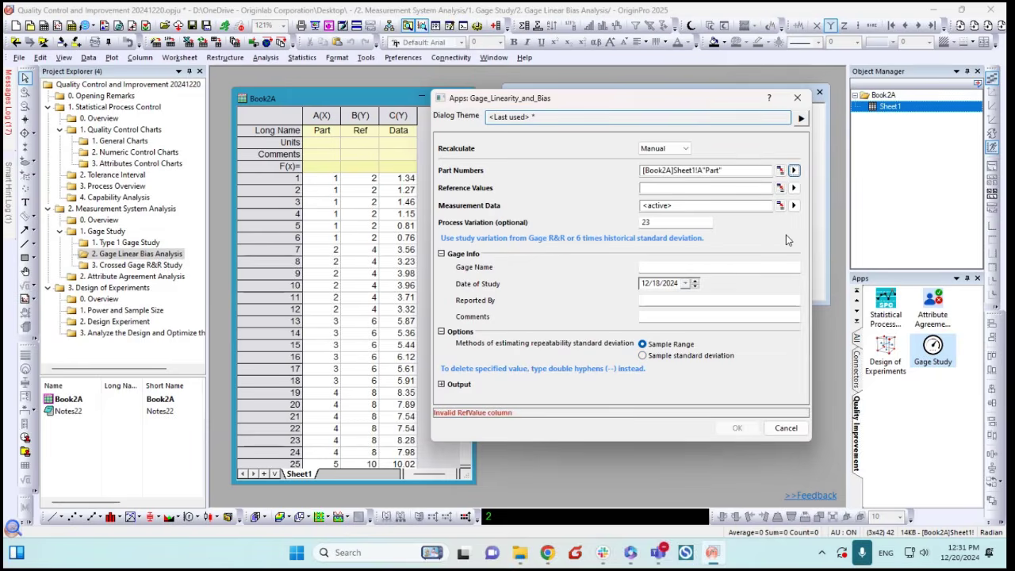
click(794, 188)
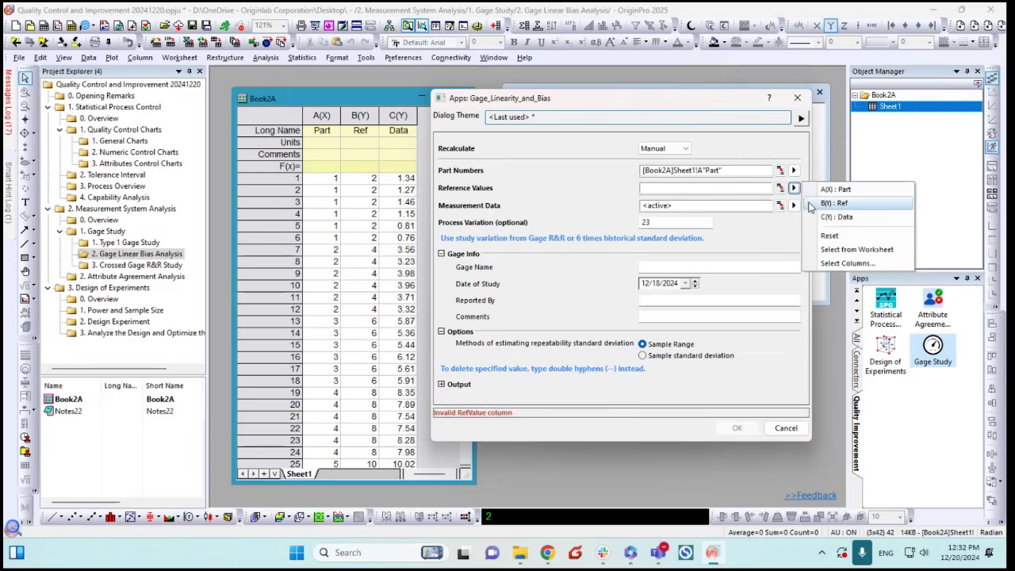
click(832, 203)
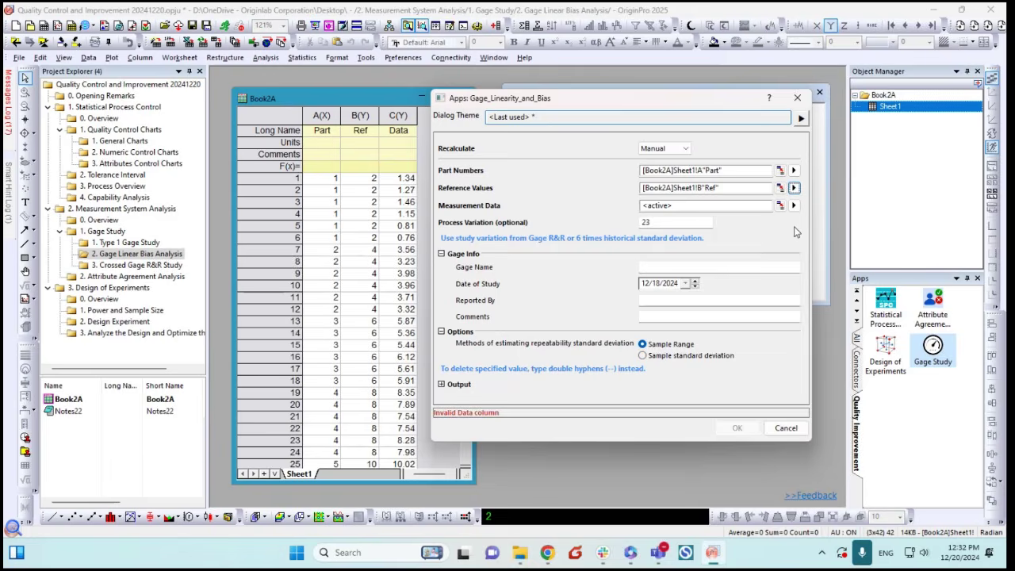
click(794, 205)
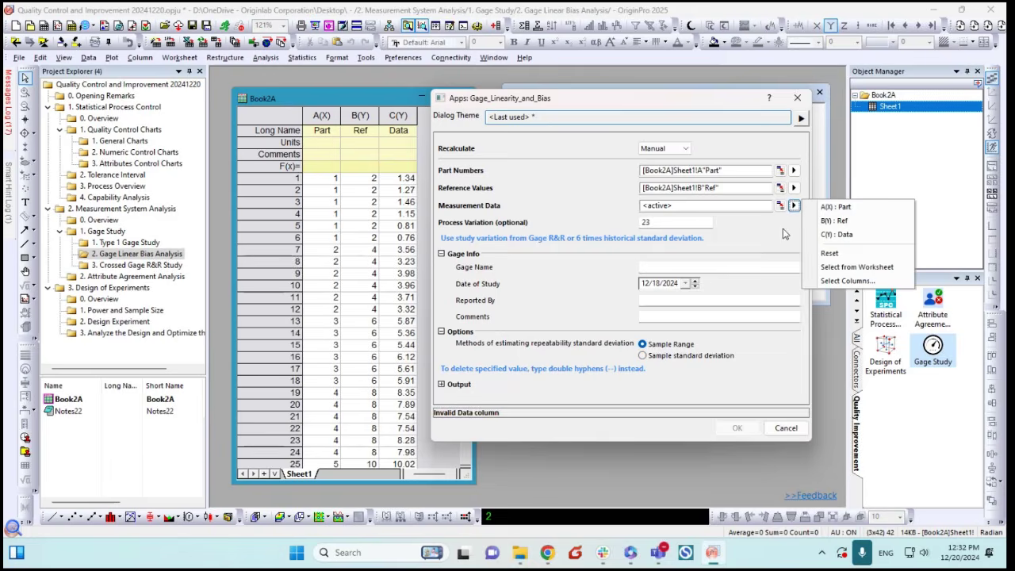
click(833, 235)
drag(655, 101, 705, 107)
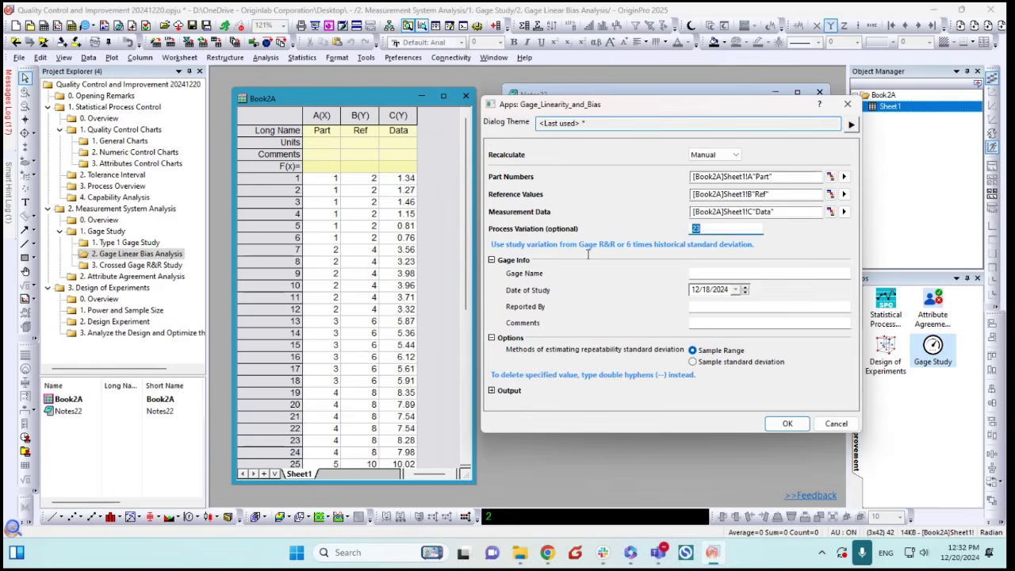
click(778, 425)
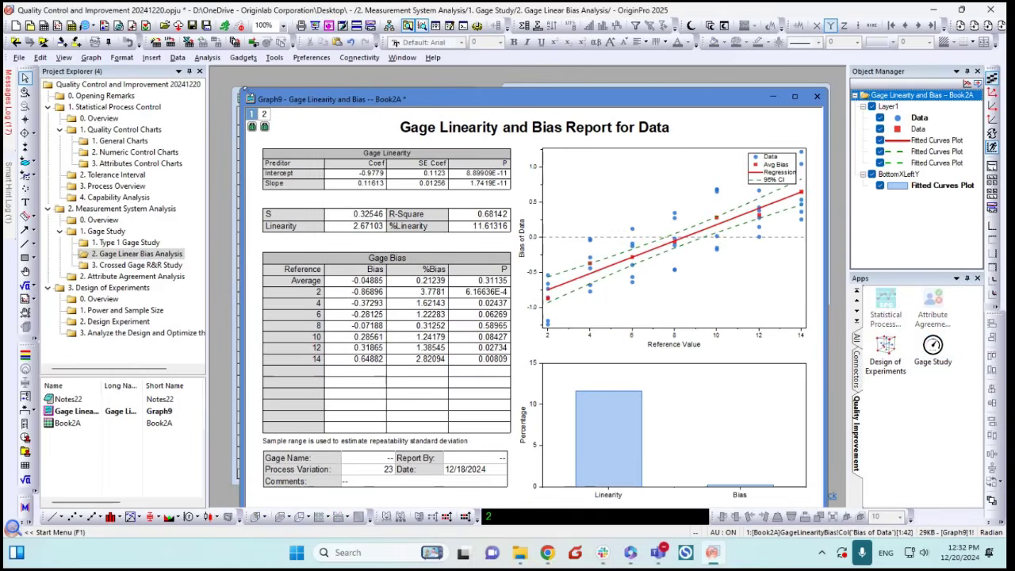
Move and resize the Gage Linearity and Bias report window so the whole report fits in the workspace
drag(242, 91, 310, 154)
drag(404, 164, 336, 99)
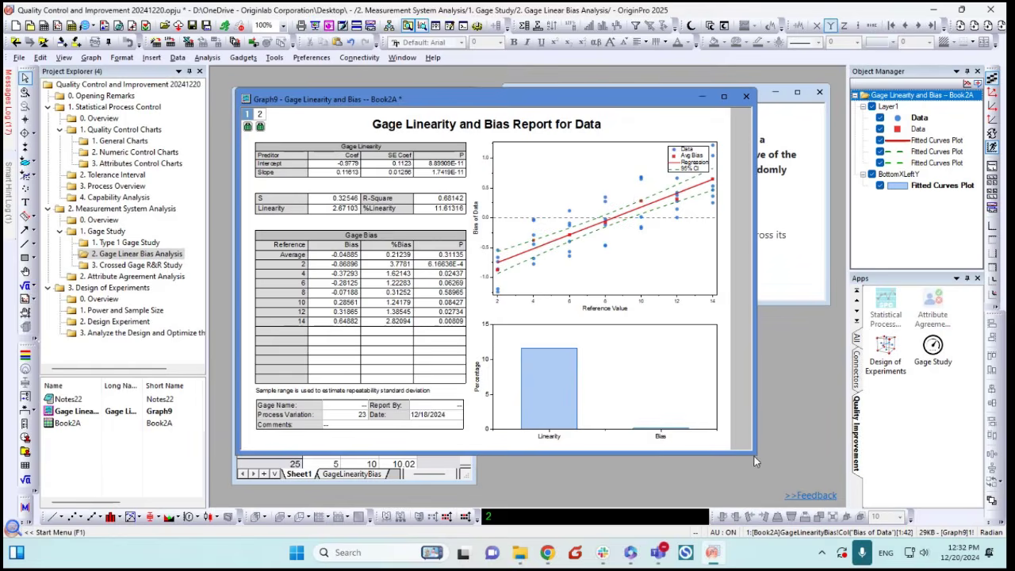
drag(747, 452, 807, 494)
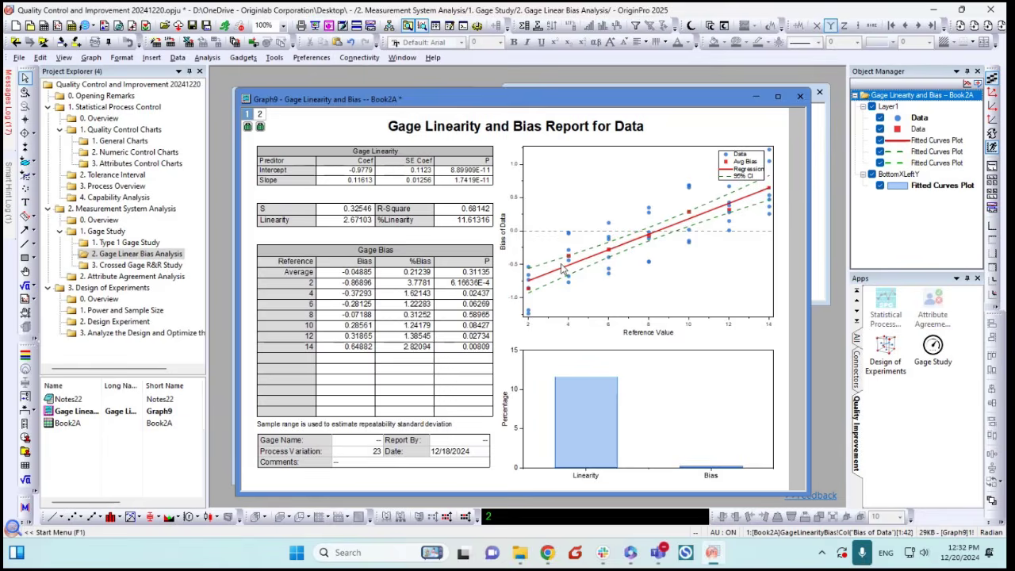
Examine the regression plot, the Gage Bias table and the linearity and bias percentage chart in the report
mouse_move(652, 245)
drag(518, 105, 517, 91)
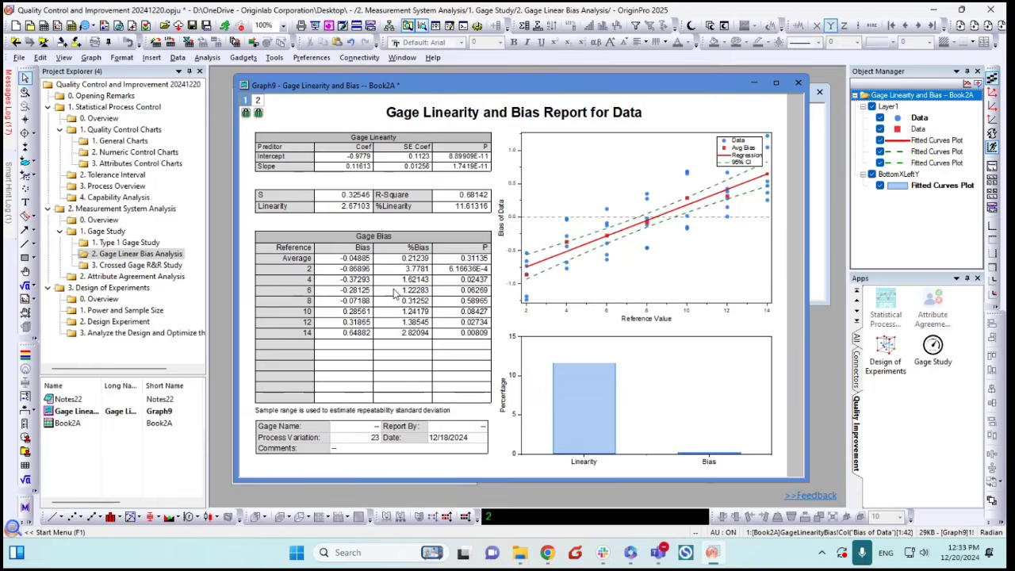
click(317, 303)
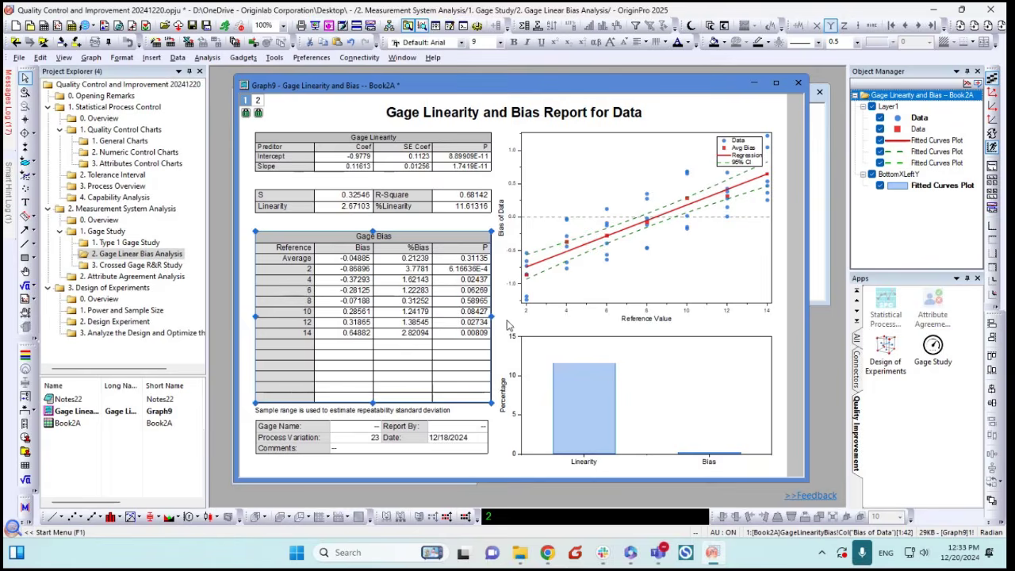
key(Escape)
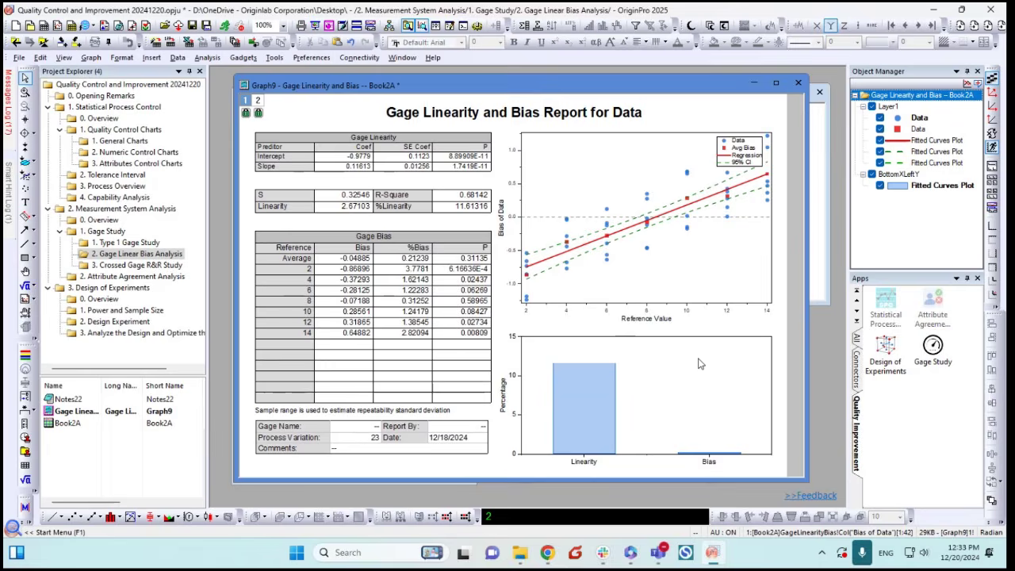
mouse_move(560, 413)
drag(414, 89, 419, 91)
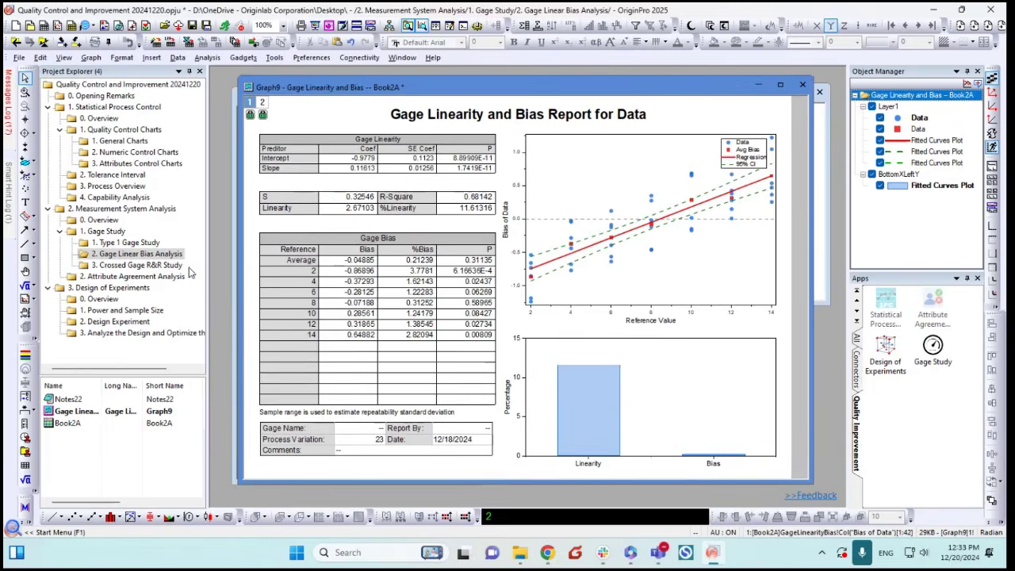
Open the 3. Crossed Gage R&R Study project folder, reposition its notes window and activate the Book3 worksheet
click(135, 267)
click(456, 269)
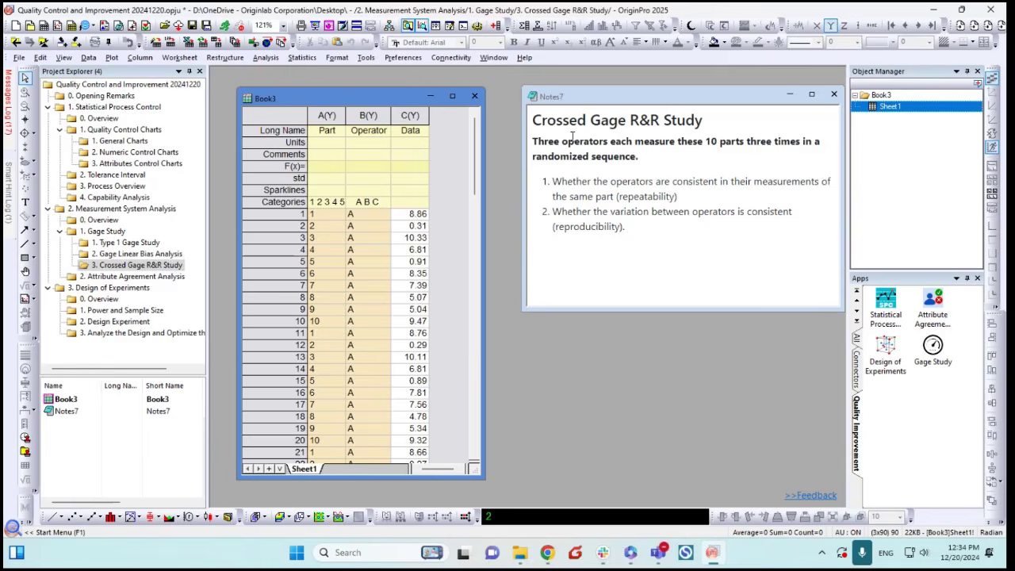
drag(629, 97, 615, 96)
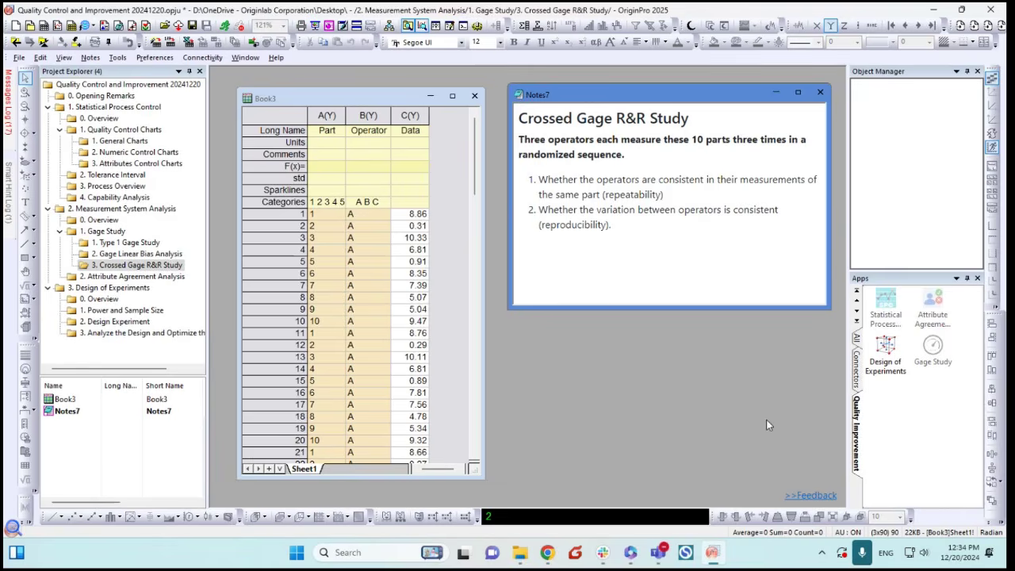
click(442, 350)
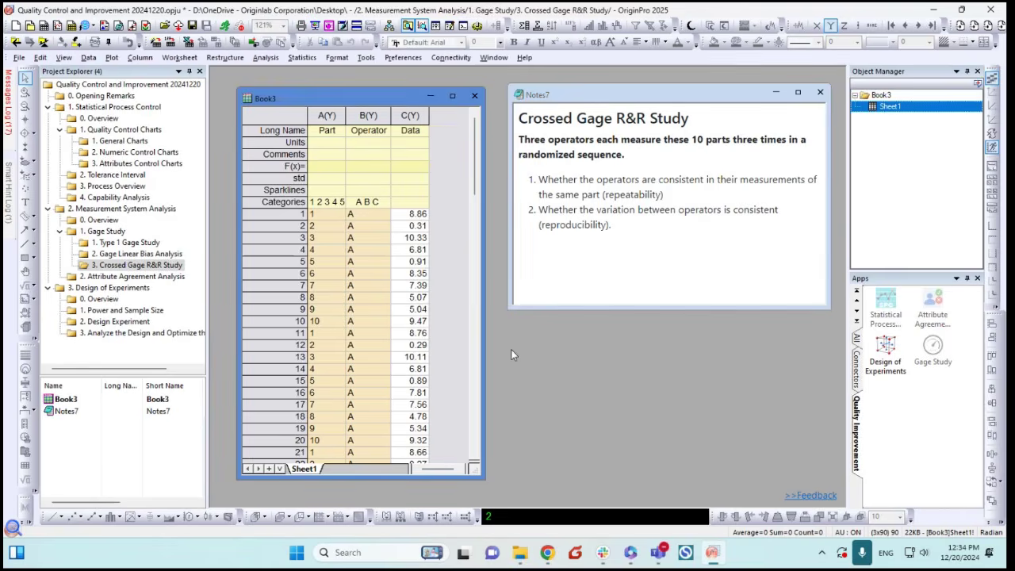
Look over the analysis types offered by the Gage Study app and the measurement data in Book3
click(932, 353)
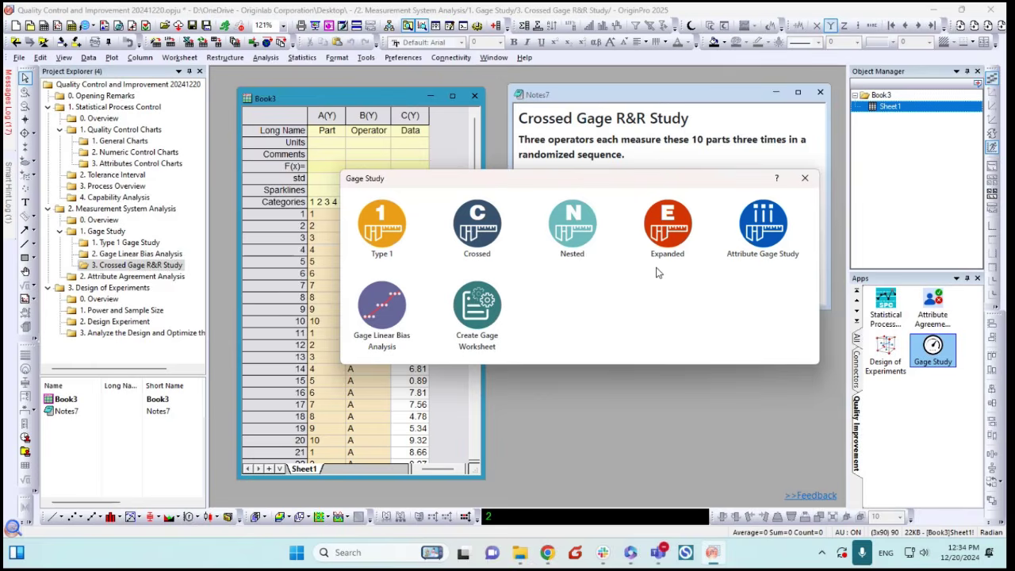
click(805, 177)
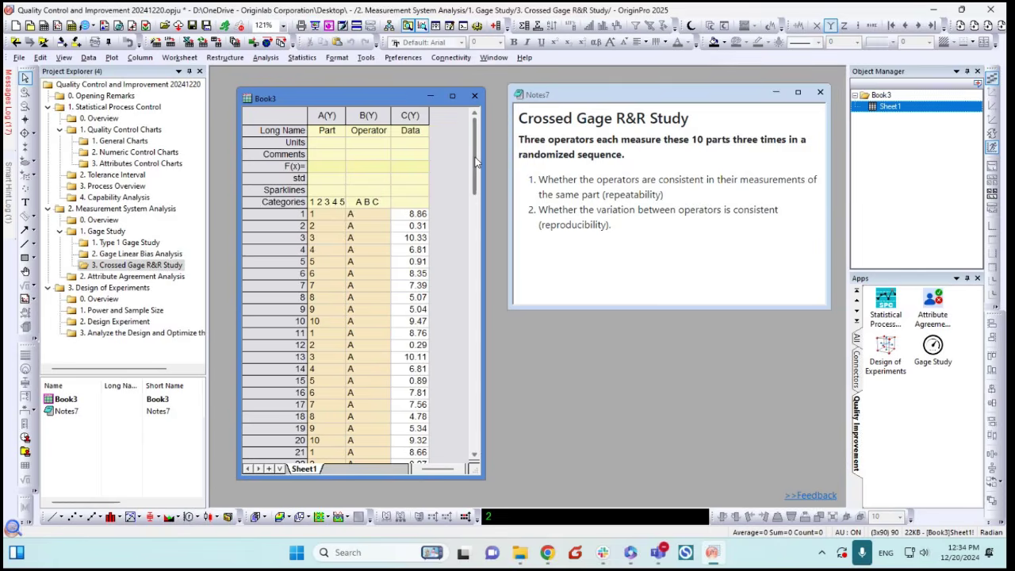
drag(476, 162, 447, 147)
Start a Crossed gage study for the Book3 worksheet and place its dialog beside the data
click(933, 346)
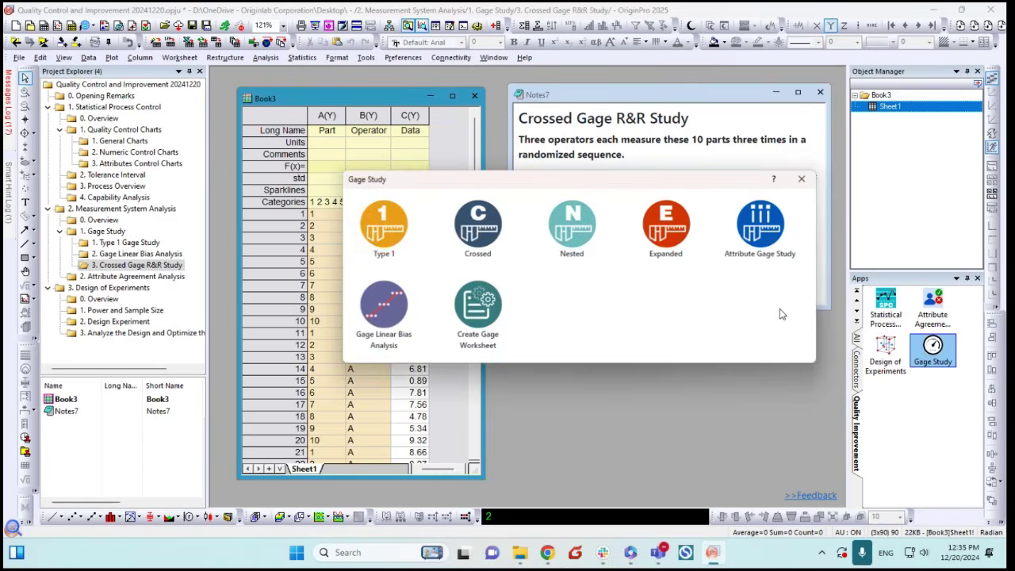
click(486, 232)
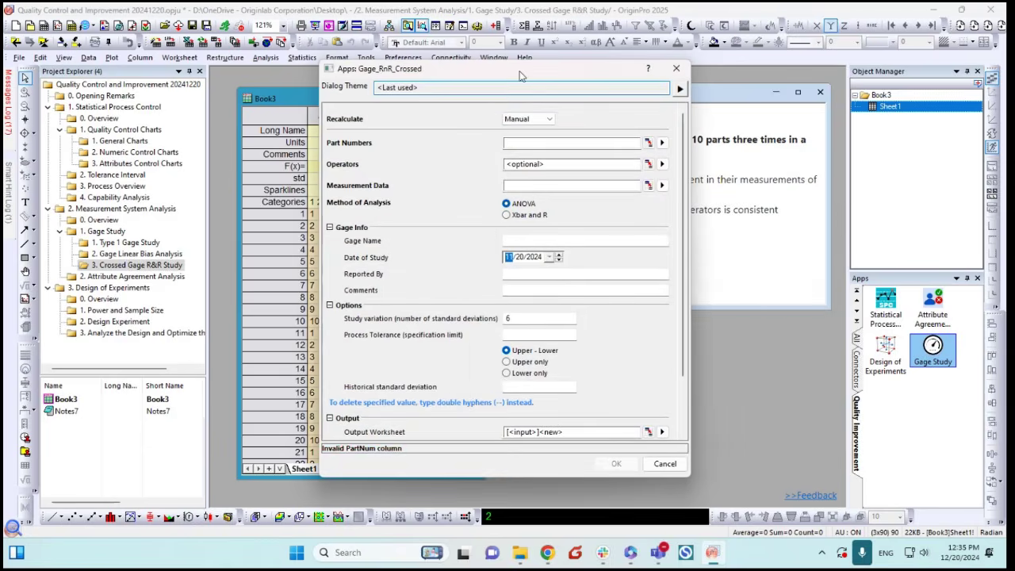
drag(522, 73, 670, 64)
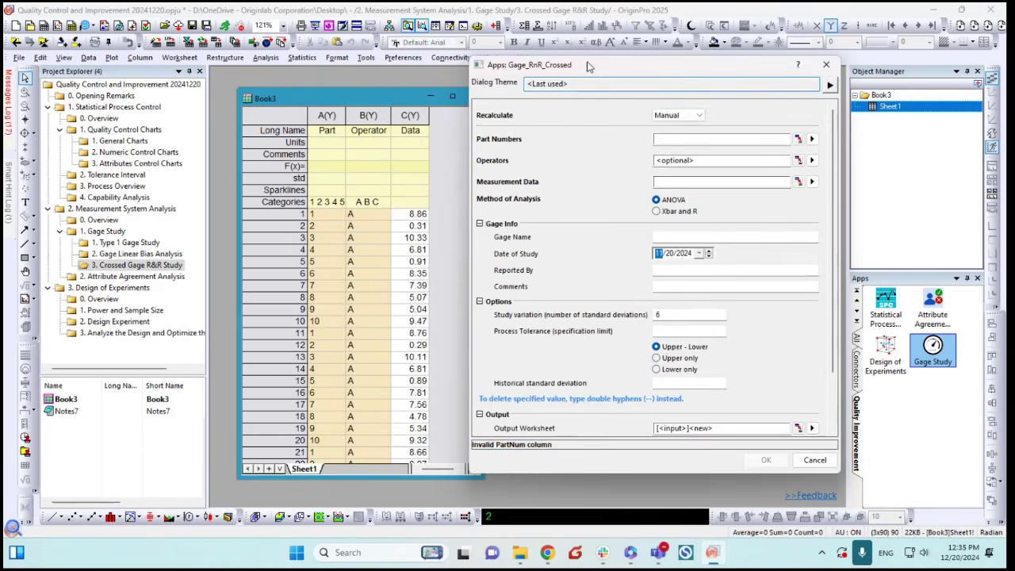
drag(586, 65, 552, 75)
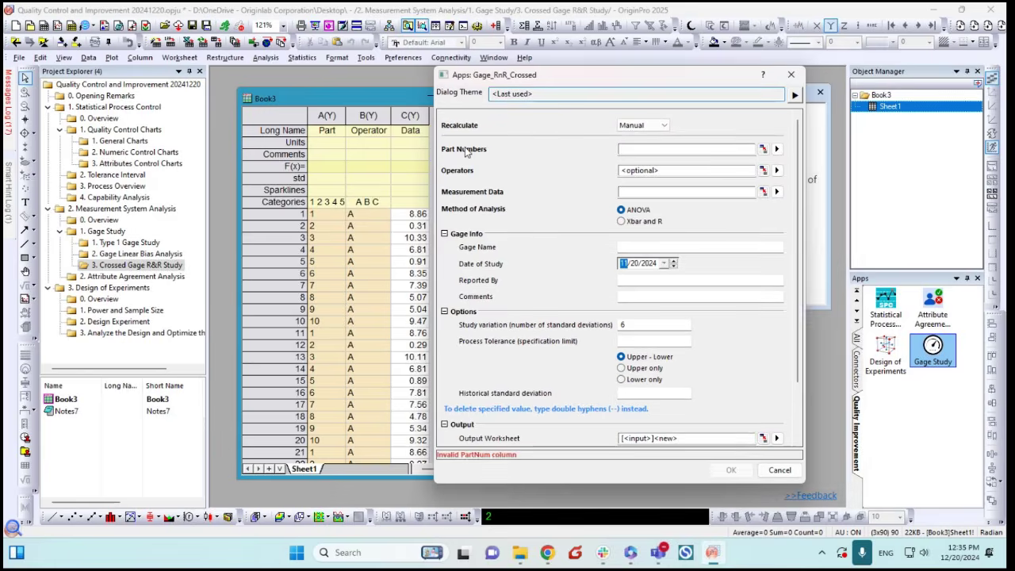
Assign the Part column as part numbers, Operator as operators and Data as measurement data for the crossed gage study
click(776, 149)
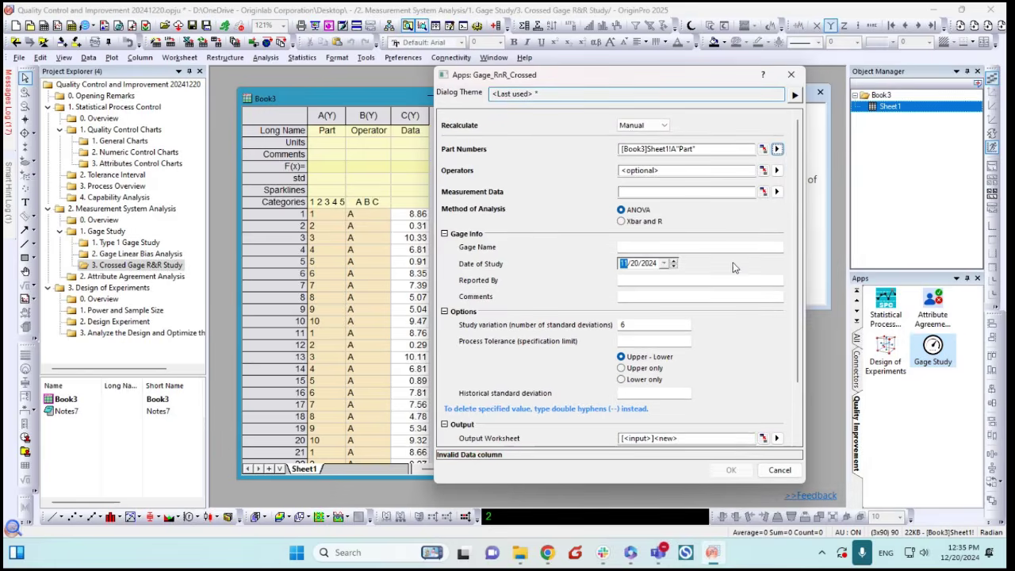
click(778, 173)
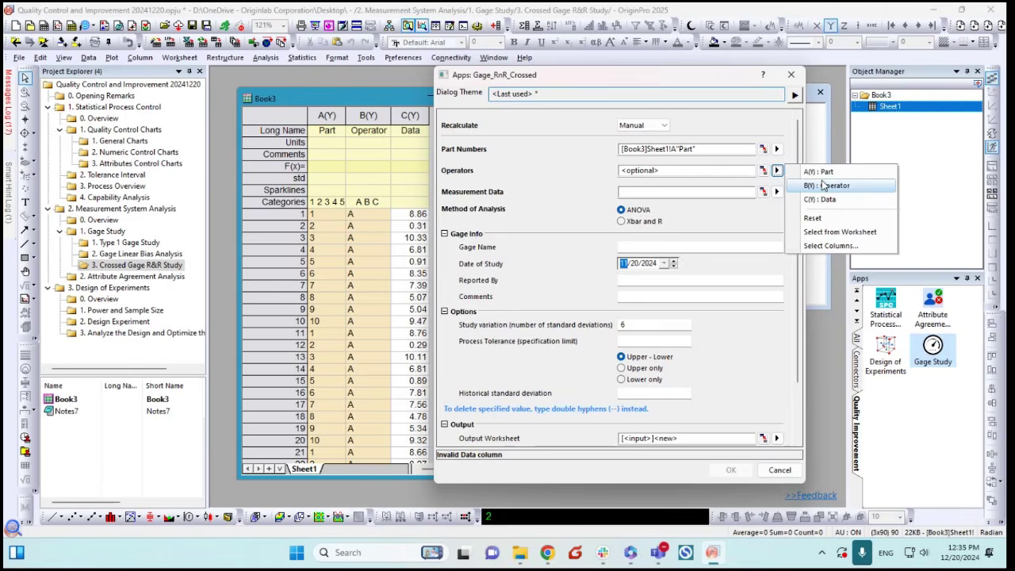
click(800, 186)
click(777, 192)
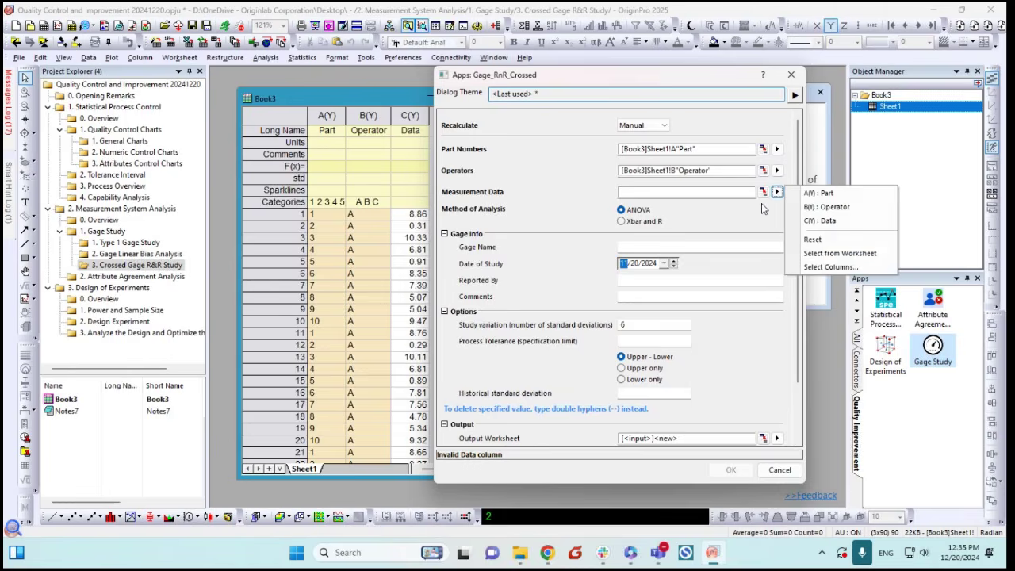
click(817, 217)
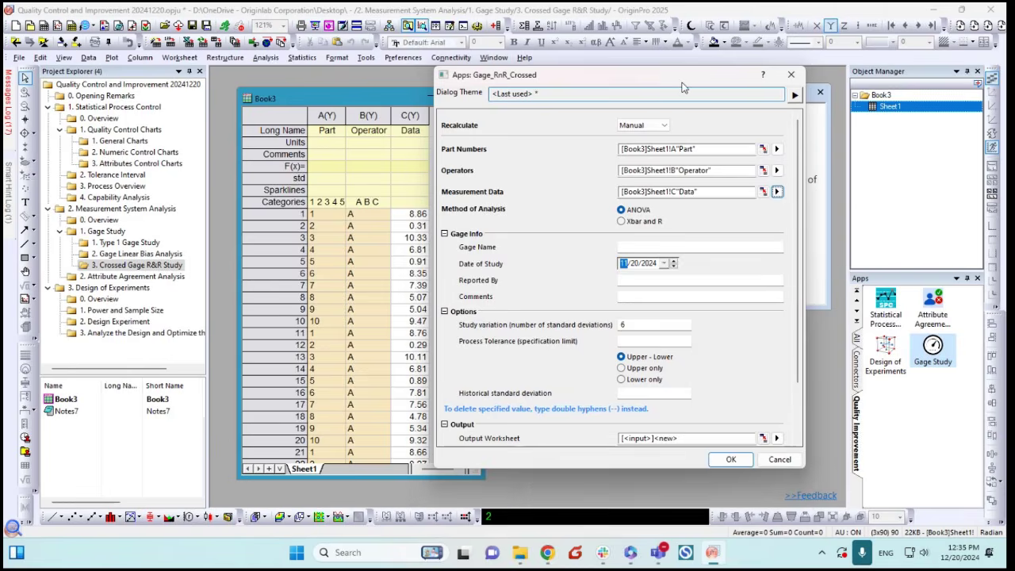
drag(687, 84, 526, 90)
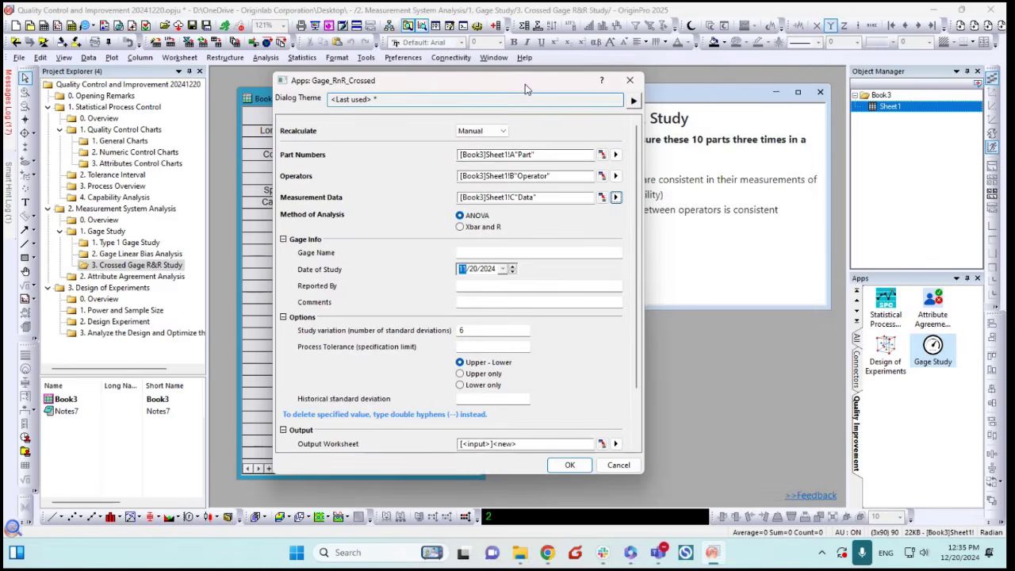
Run the crossed gage study with the ANOVA method, then enlarge and position the resulting report graph window over the workbook
click(569, 465)
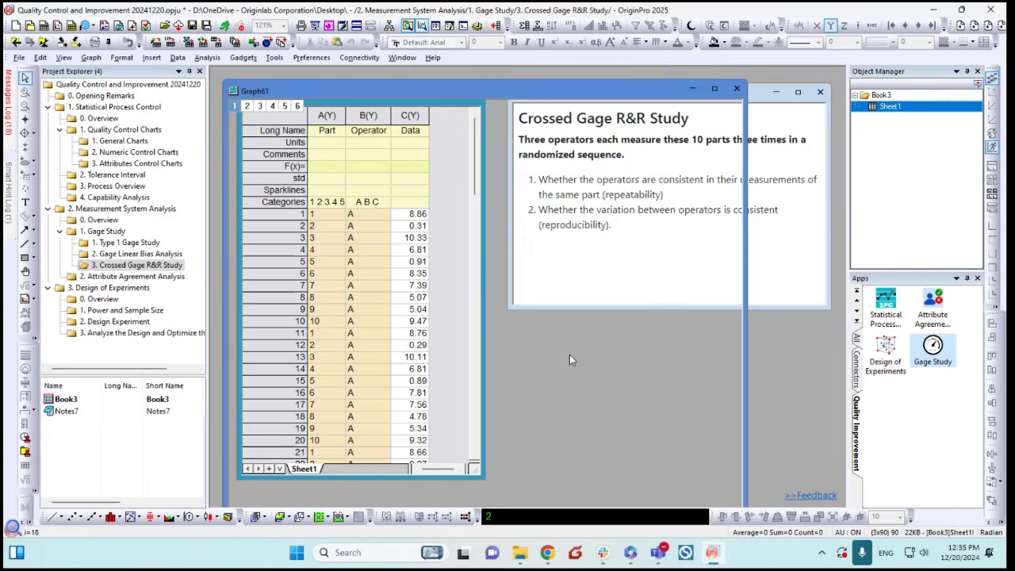
drag(224, 83, 291, 148)
drag(416, 157, 485, 100)
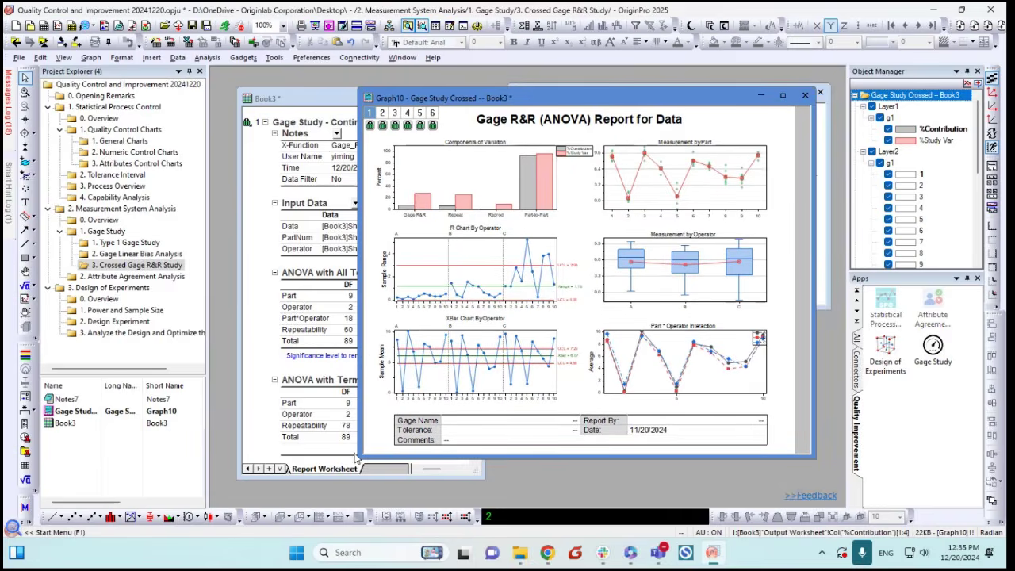
drag(363, 456, 280, 496)
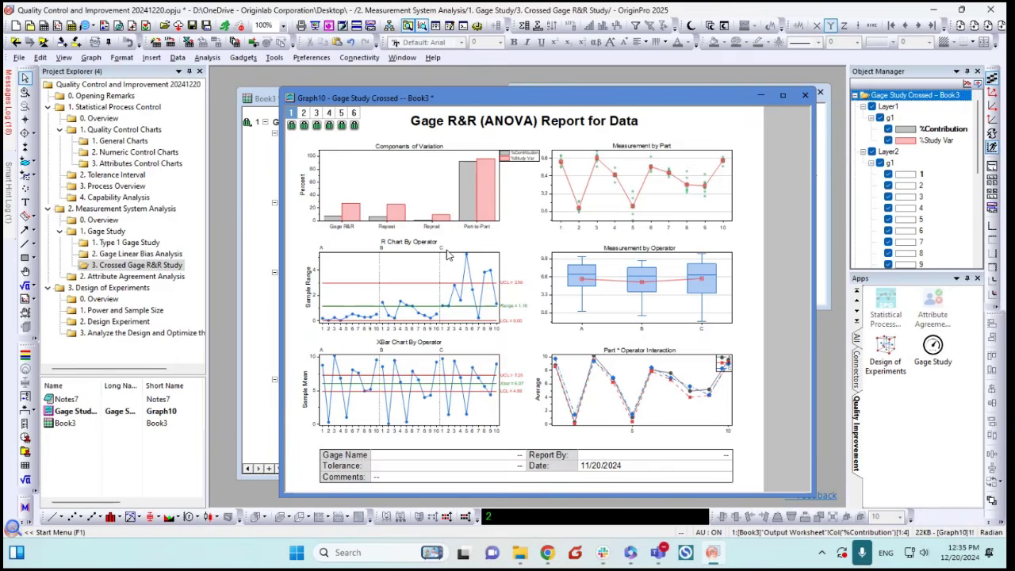
drag(487, 103, 488, 97)
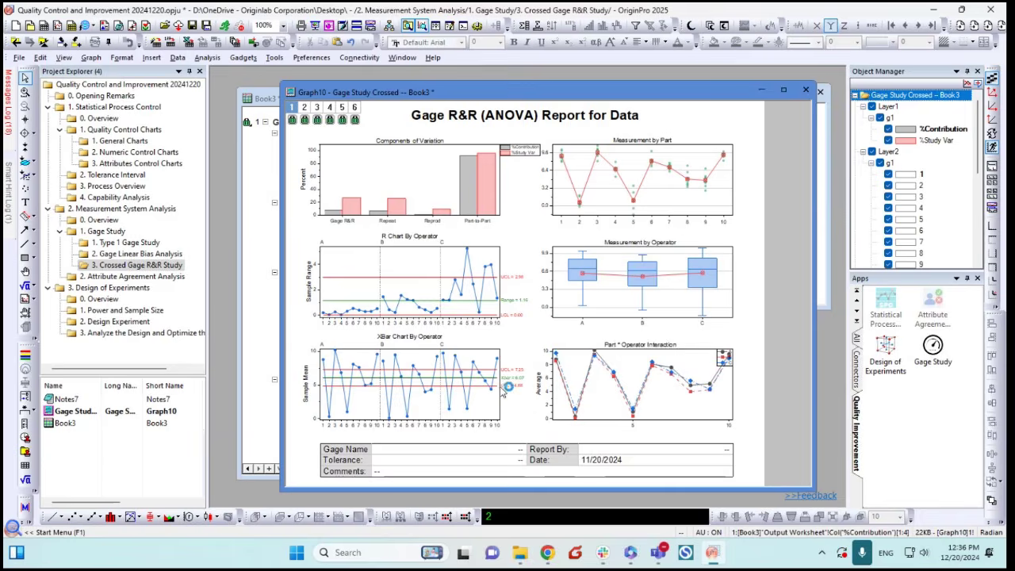
Minimize the Gage R&R report graph, then resize and reposition Book3 so the report worksheet's tables show at full width
mouse_move(500, 400)
click(761, 89)
drag(478, 475, 662, 476)
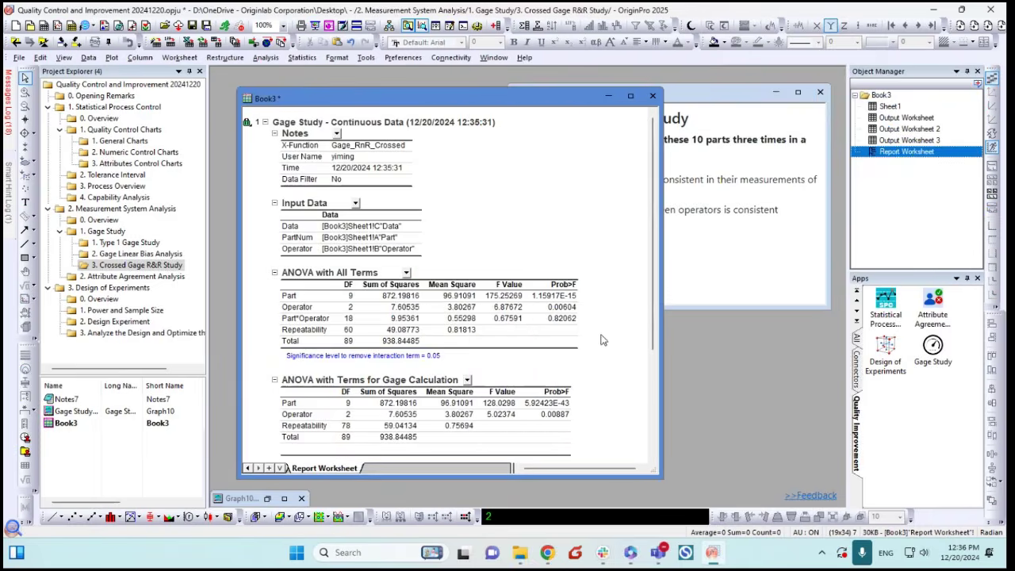
drag(505, 103, 489, 96)
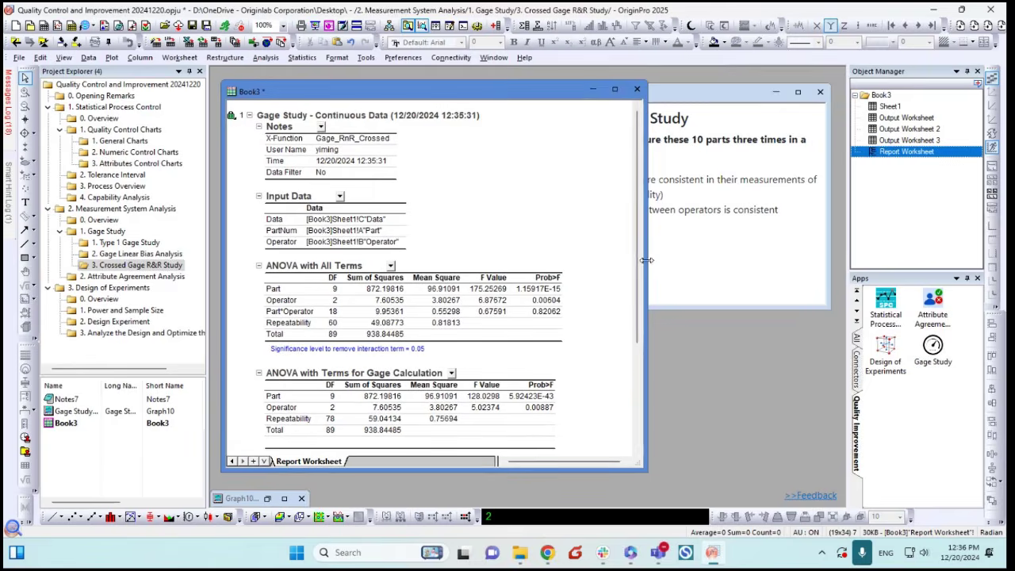
drag(646, 263, 613, 263)
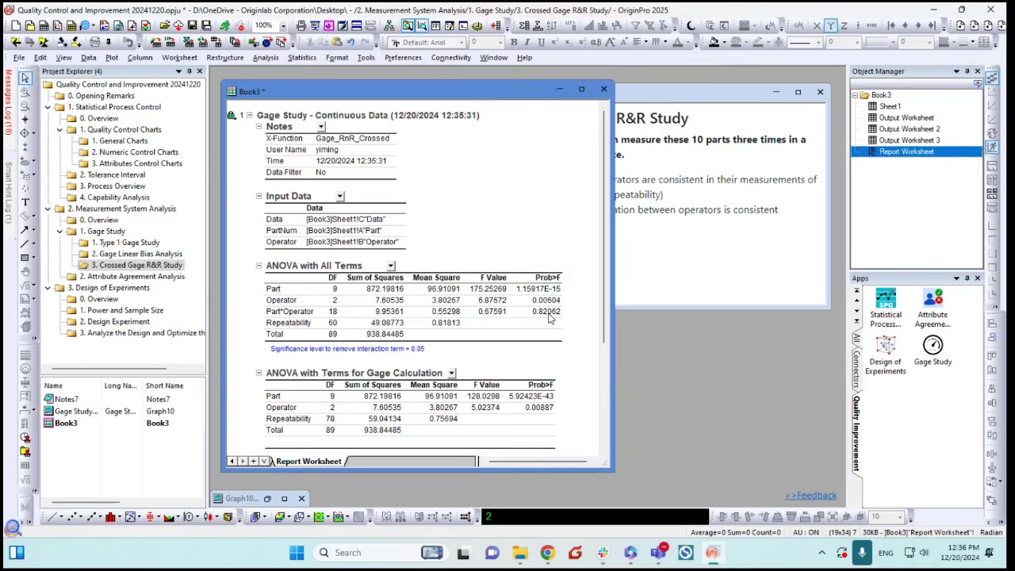
Examine the ANOVA tables and the variance components and %Contribution of repeatability, reproducibility and total gage R&R in the report
scroll(474, 332, down, 2)
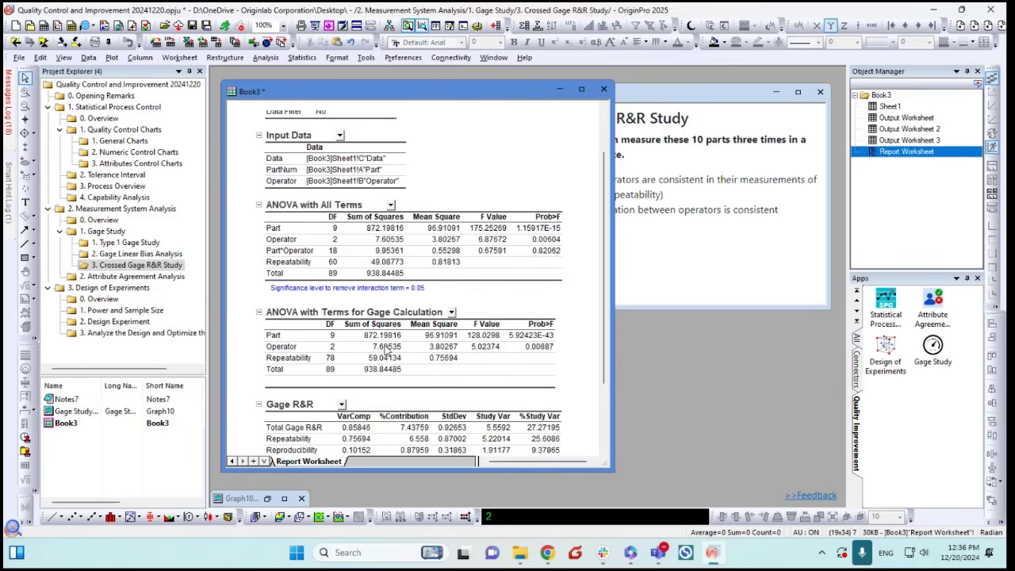
scroll(387, 349, down, 3)
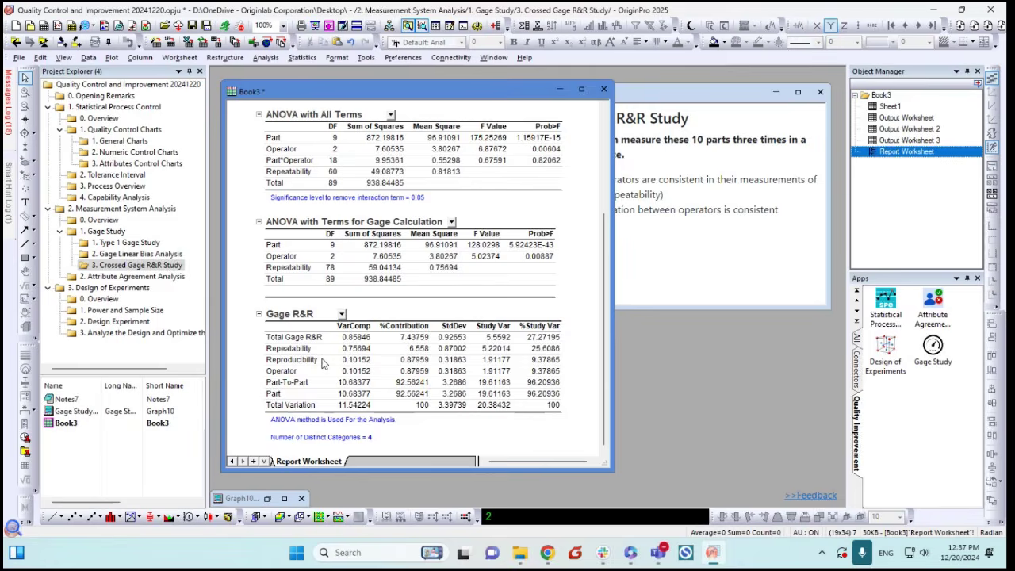
click(357, 354)
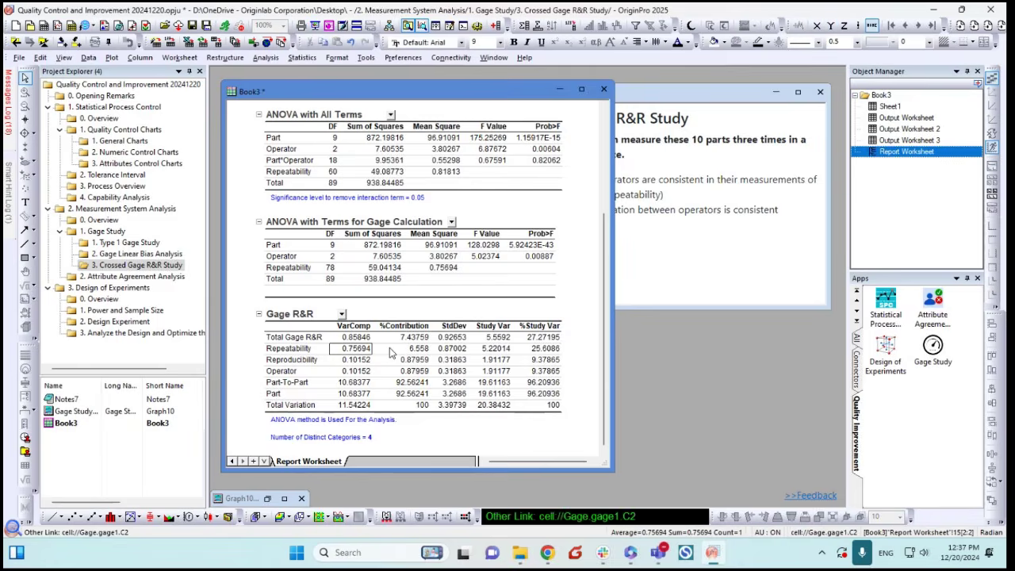
click(417, 352)
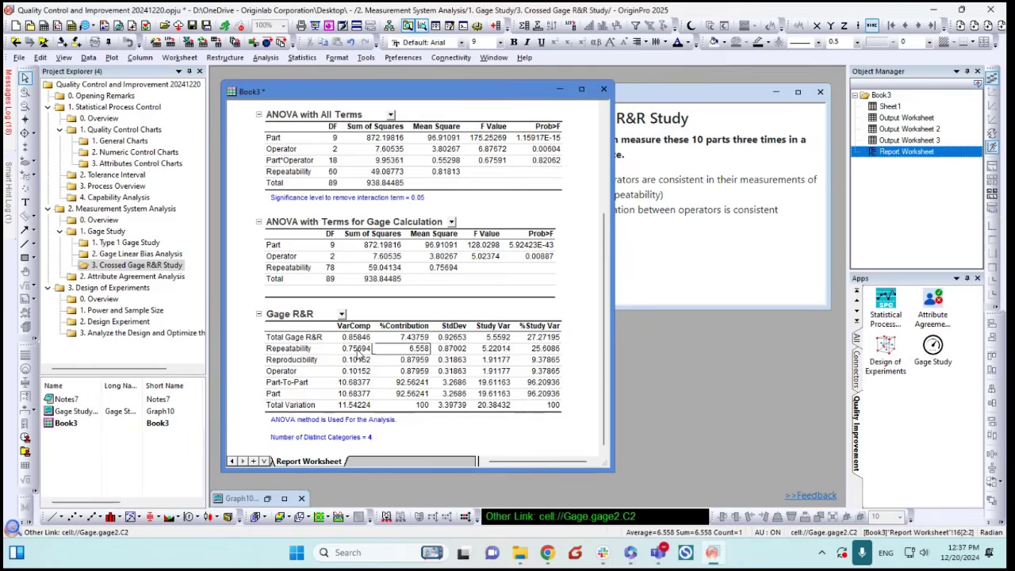
click(358, 353)
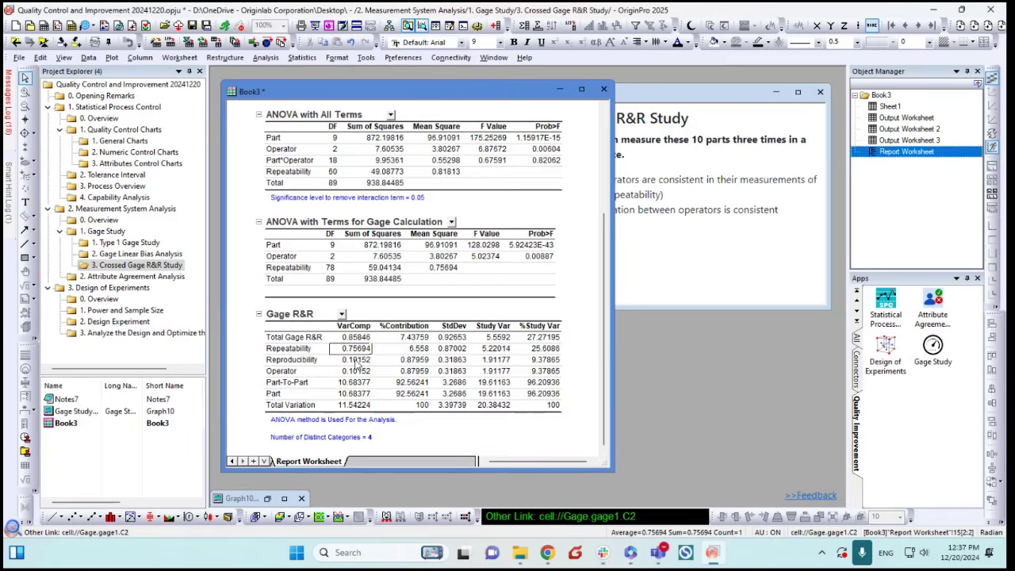
click(356, 360)
click(406, 359)
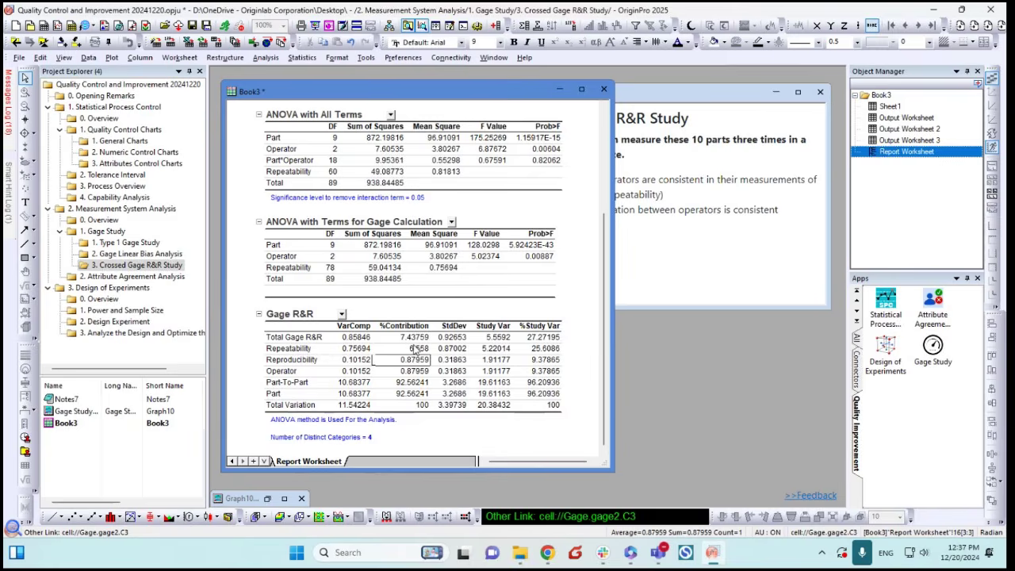
click(421, 337)
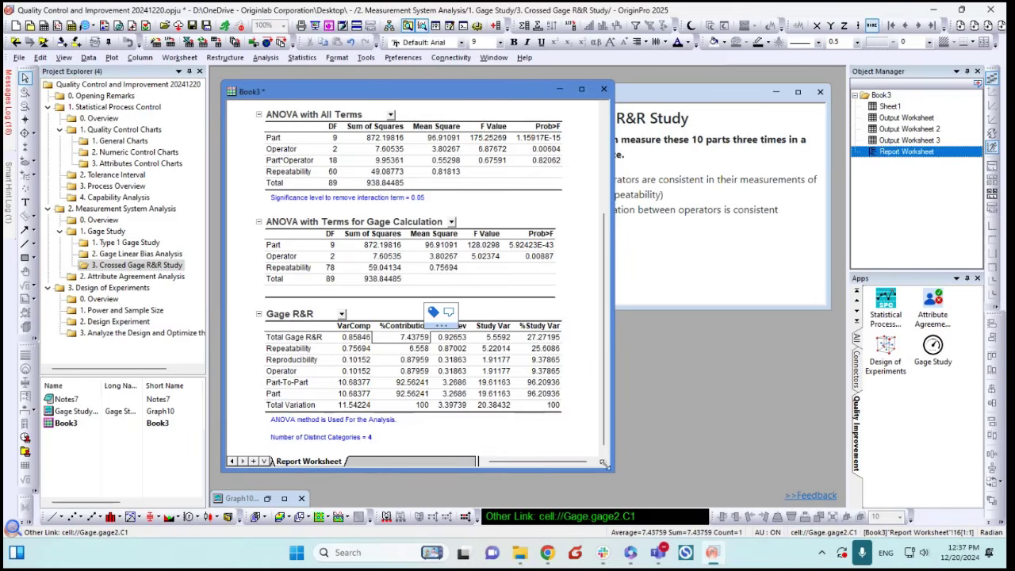
Resize the Book3 window and check the part-to-part %Contribution in the Gage R&R table against the ANOVA tables
drag(603, 463, 642, 471)
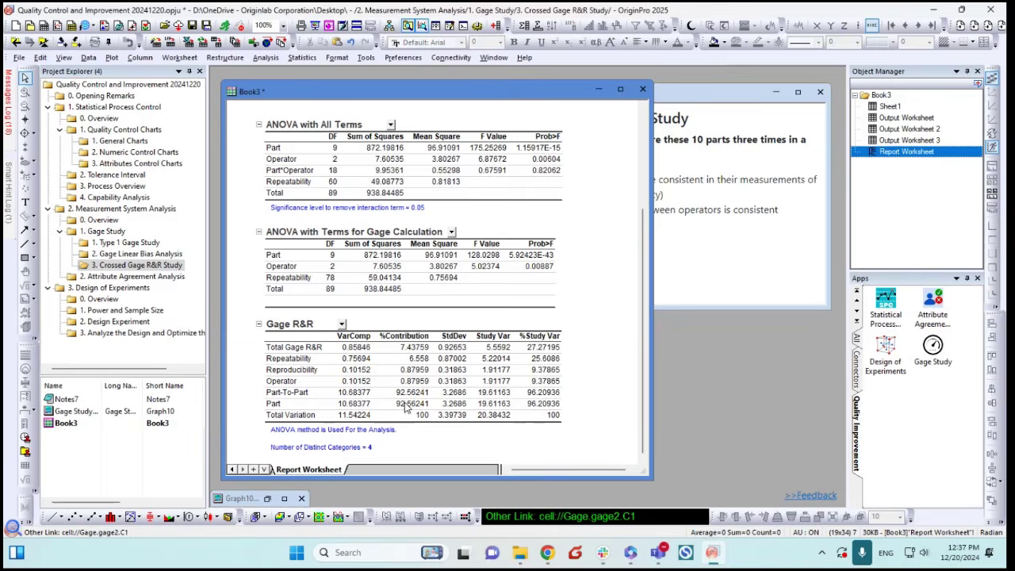
click(412, 393)
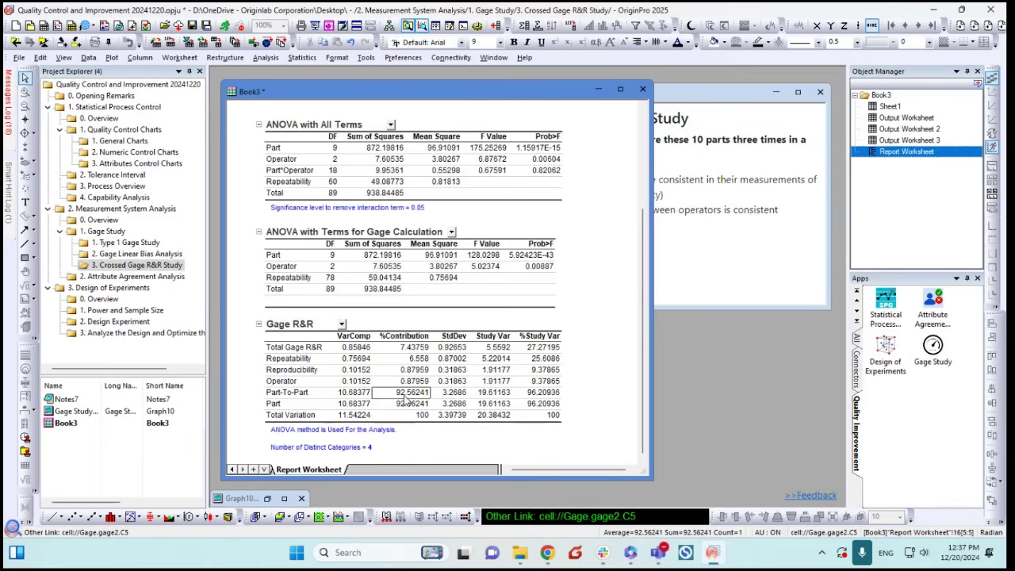
click(591, 377)
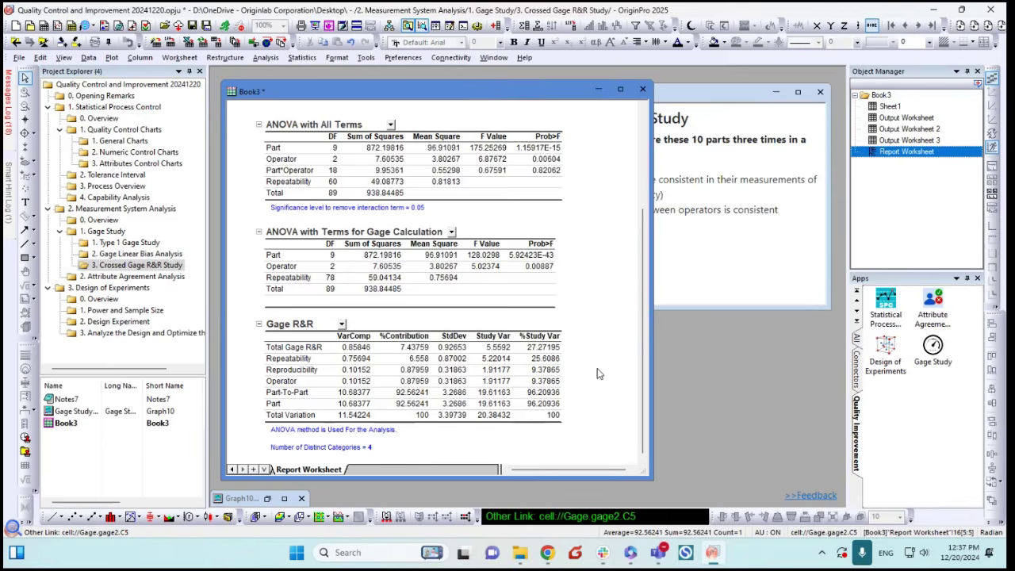
scroll(446, 378, up, 3)
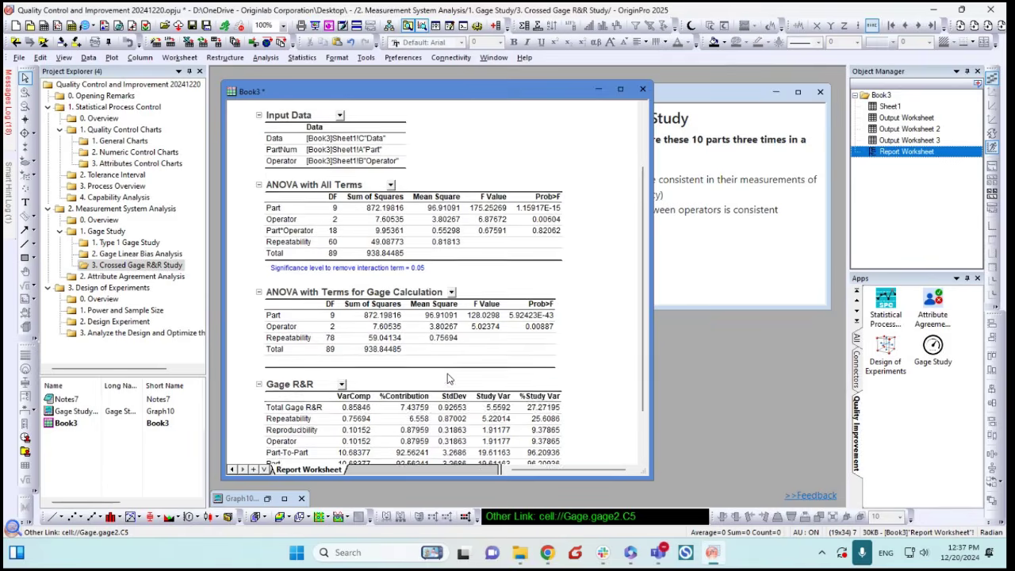
scroll(442, 369, down, 3)
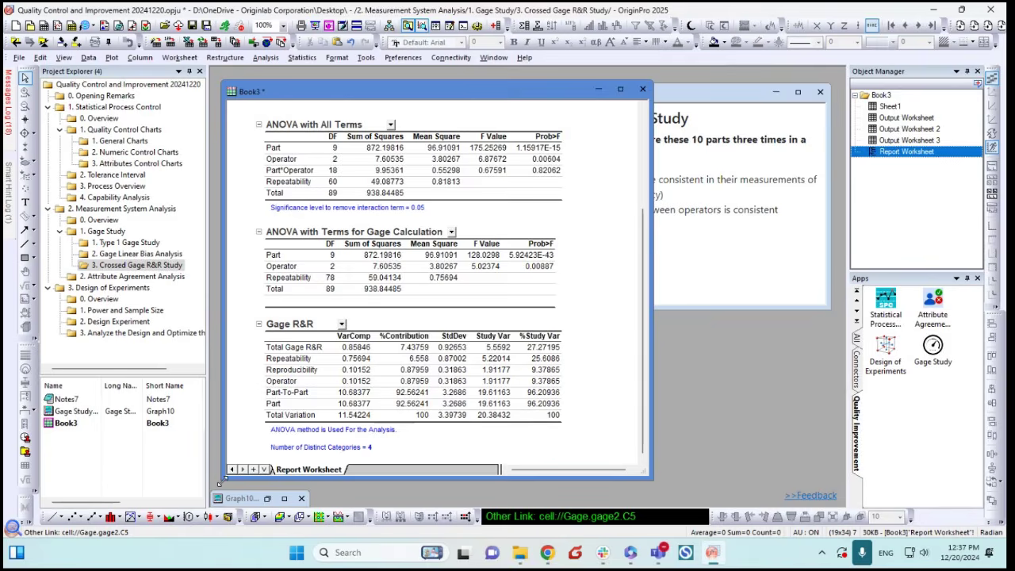
drag(222, 482, 271, 457)
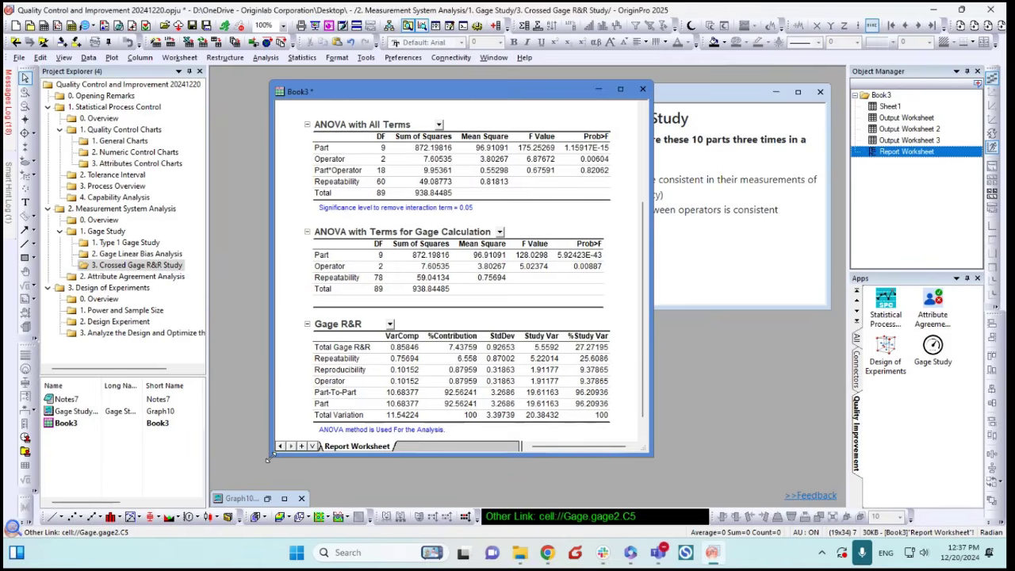
Open the 2. Attribute Agreement Analysis project folder, activate the RatingColorQu worksheet and adjust its window
click(142, 277)
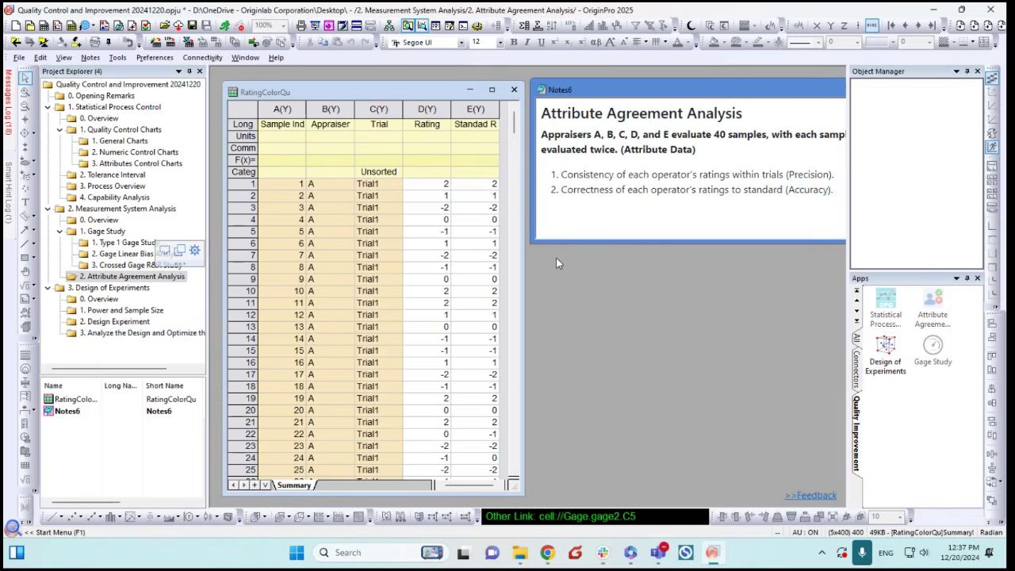
drag(418, 95, 414, 93)
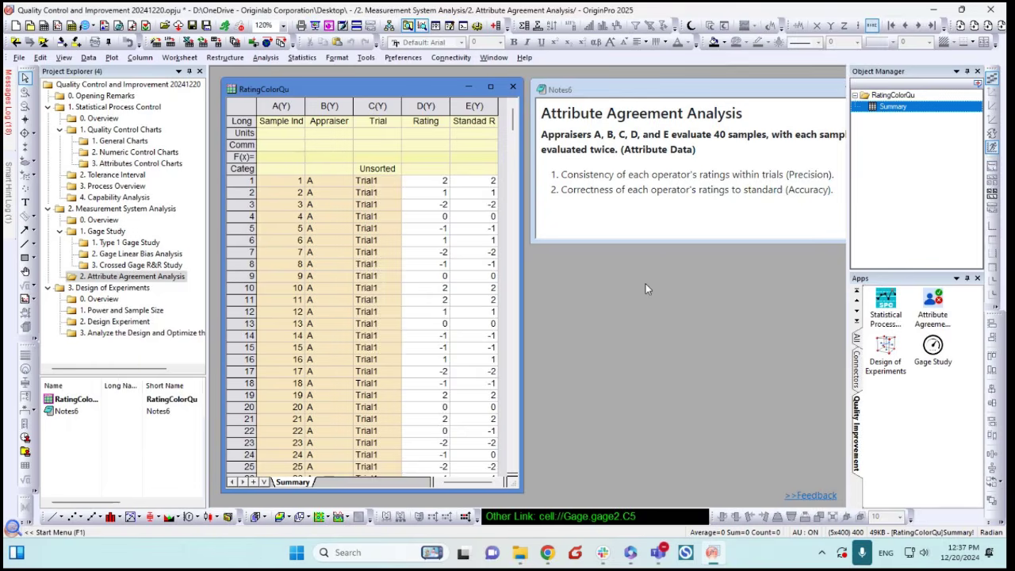
drag(520, 489, 521, 484)
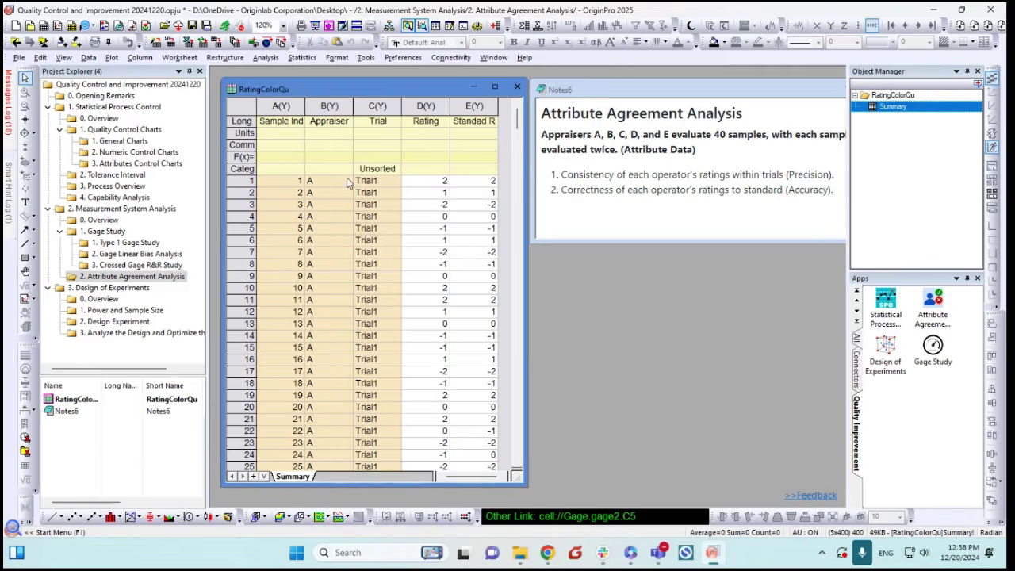
Widen the Rating and standard rating columns of RatingColorQu, then narrow its window to uncover the notes
click(329, 106)
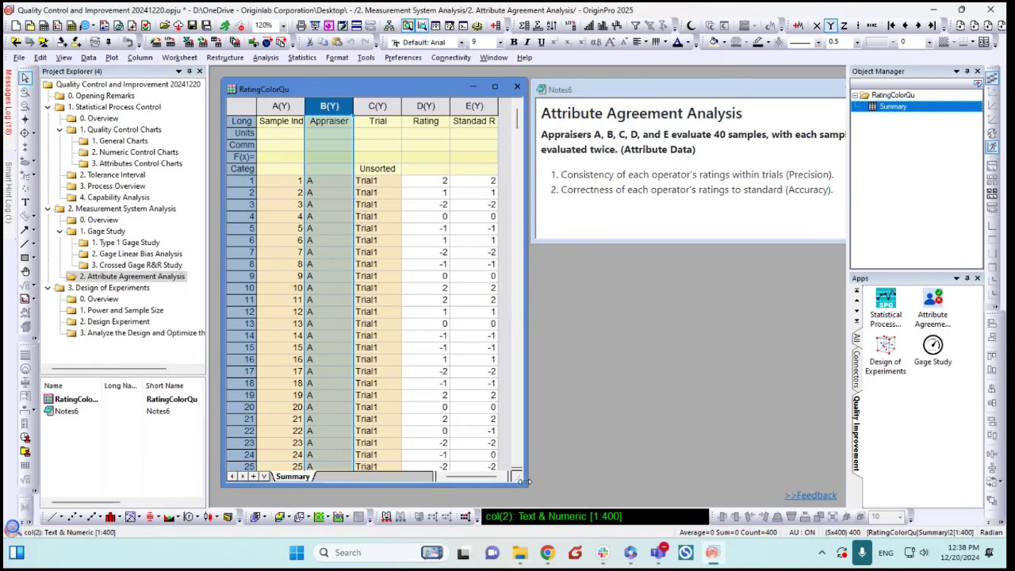
drag(522, 485, 561, 480)
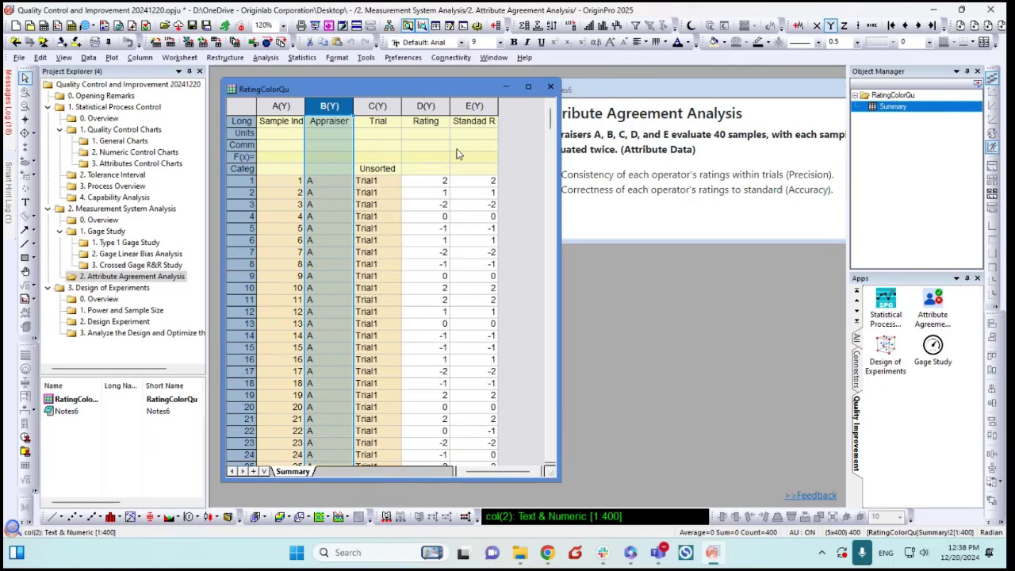
drag(496, 108, 506, 108)
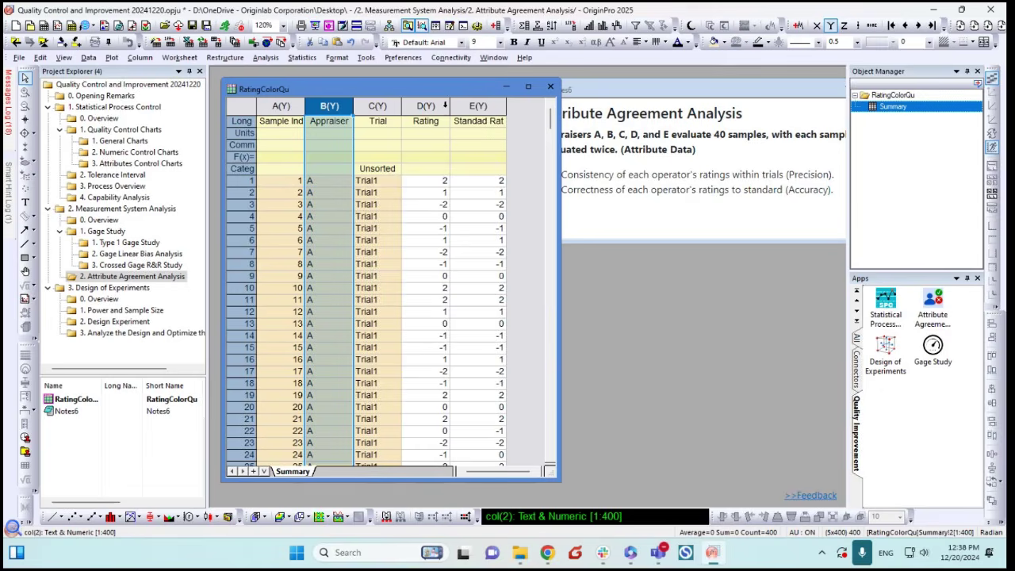
drag(452, 110, 465, 109)
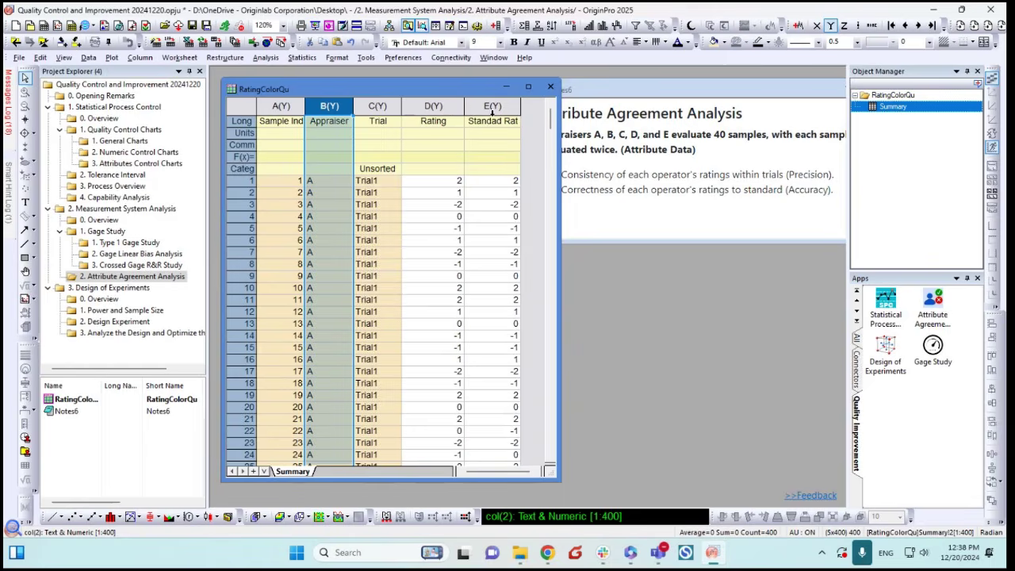
click(529, 187)
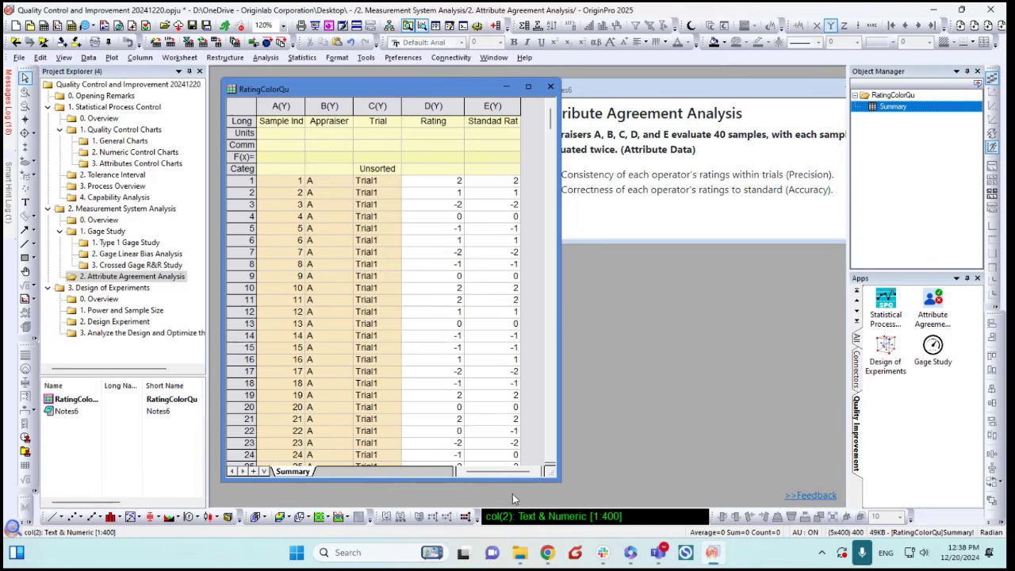
drag(557, 478, 516, 486)
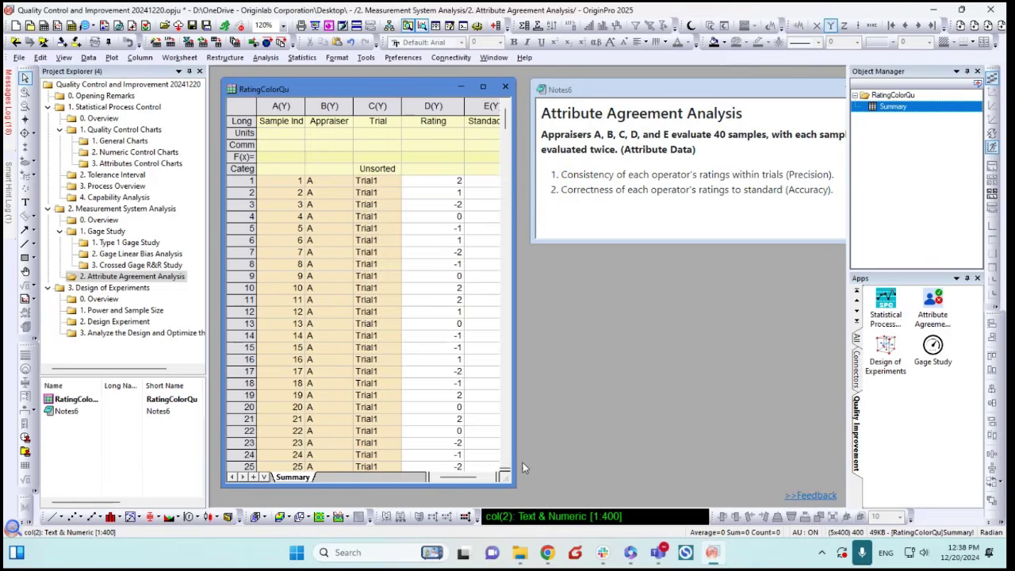
Move the Notes6 window closer to the worksheet and shrink it so its text fits beside the data
click(583, 231)
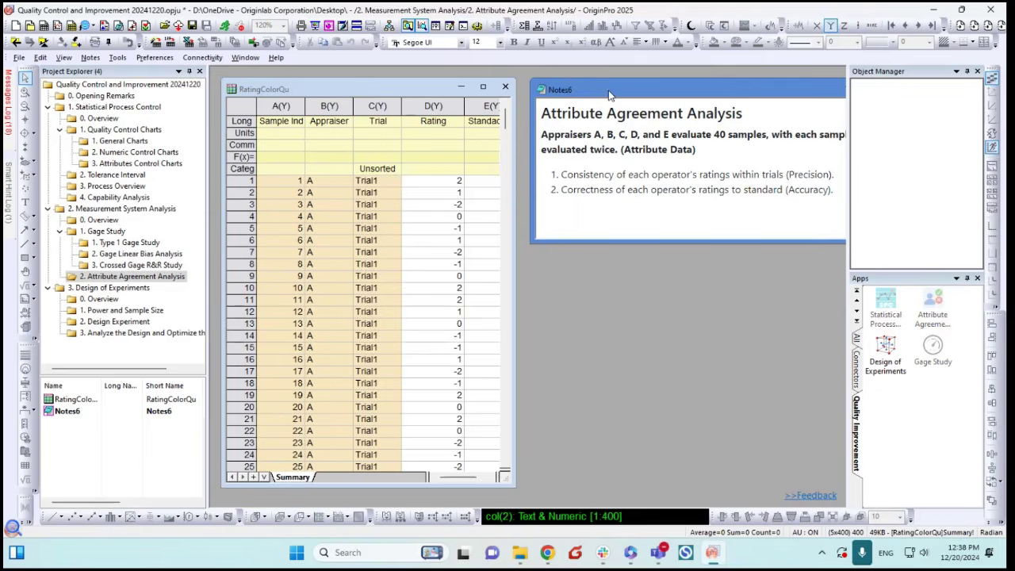
drag(615, 92, 575, 96)
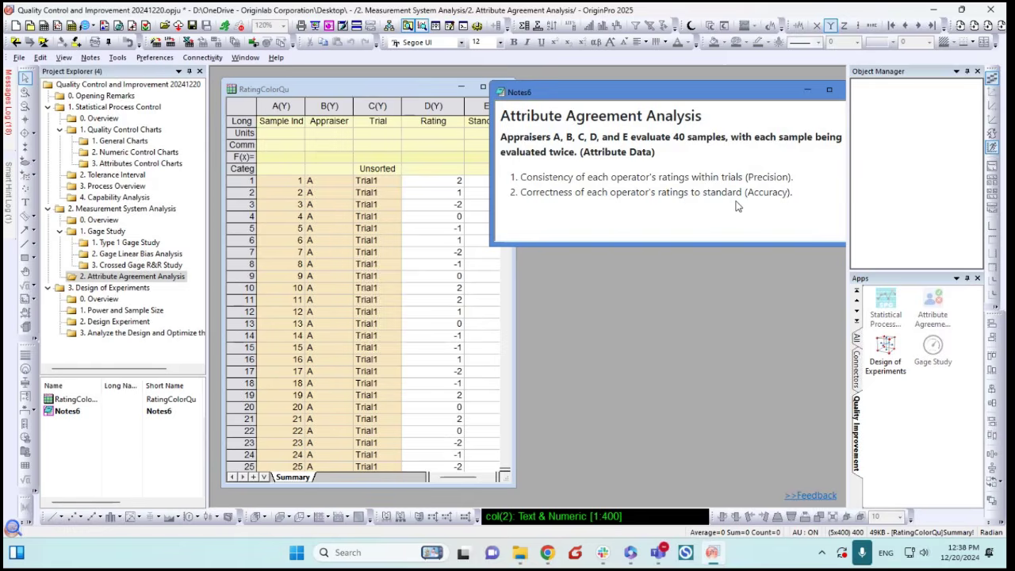
drag(499, 243, 543, 231)
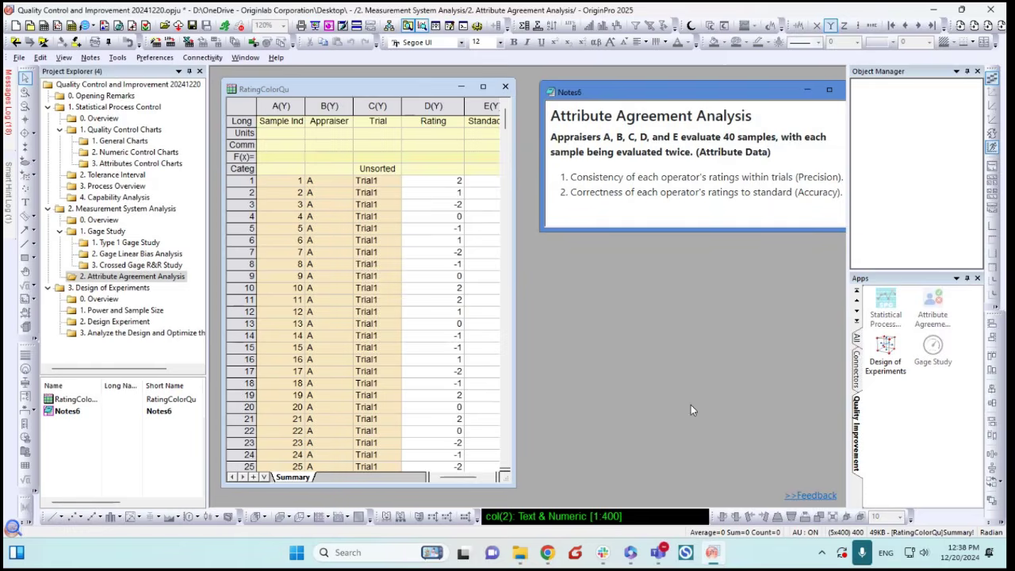
Open the Attribute Agreement Analyzer app for the RatingColorQu worksheet, keep the ratings arranged as Single Column, and move the dialog off the data
click(467, 127)
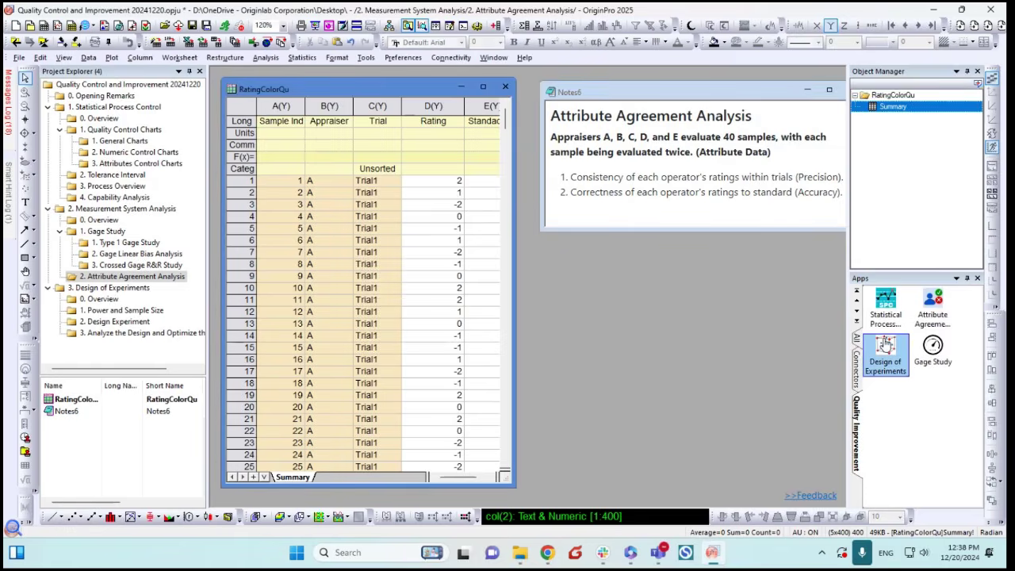
click(937, 314)
drag(484, 125, 627, 123)
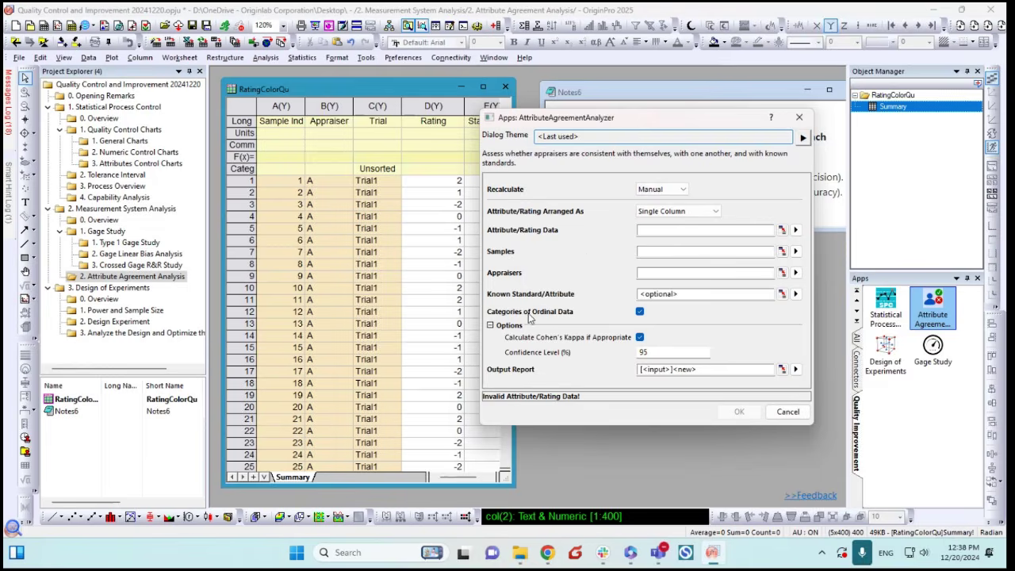
click(678, 212)
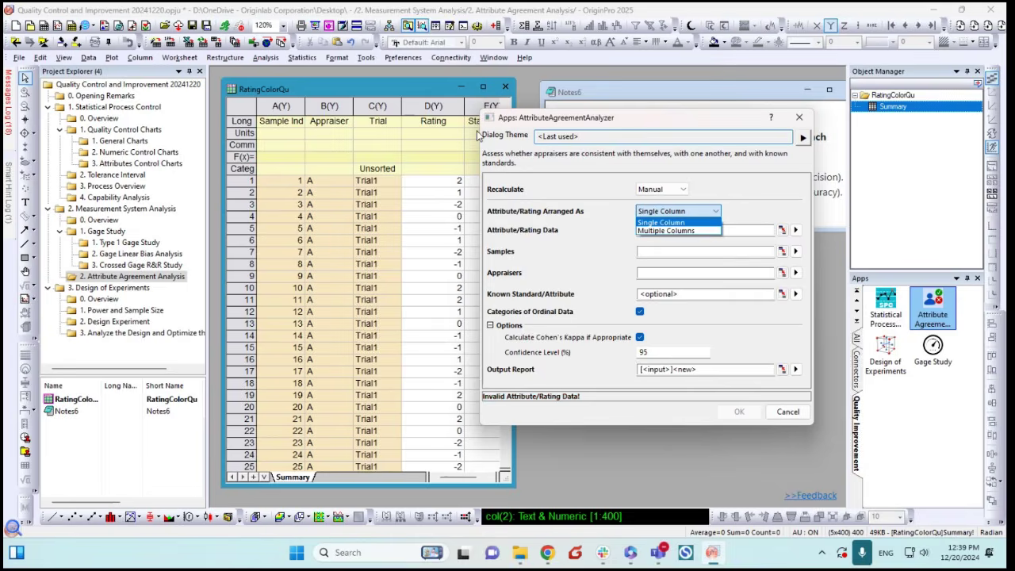
click(596, 251)
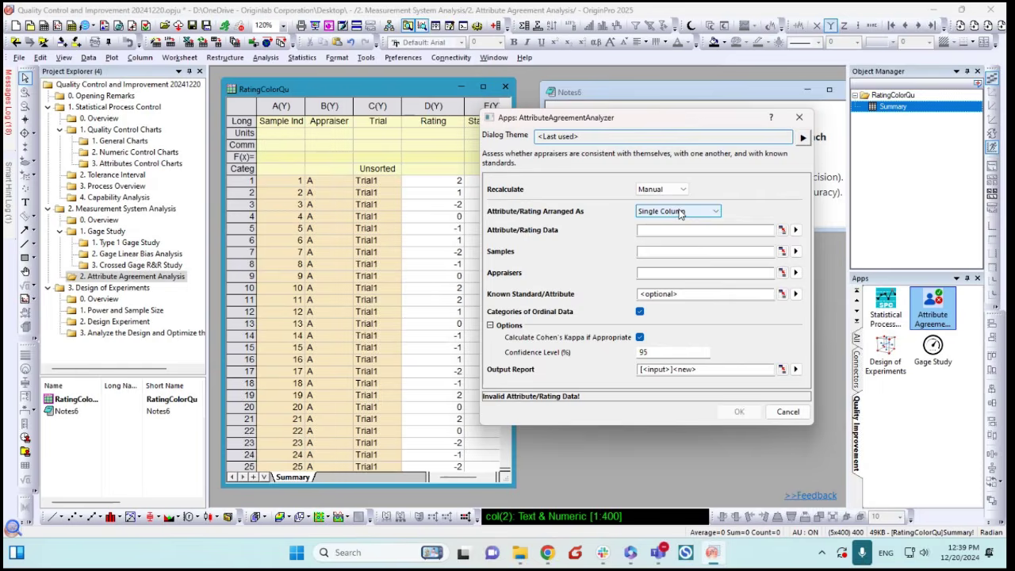
drag(607, 117, 613, 105)
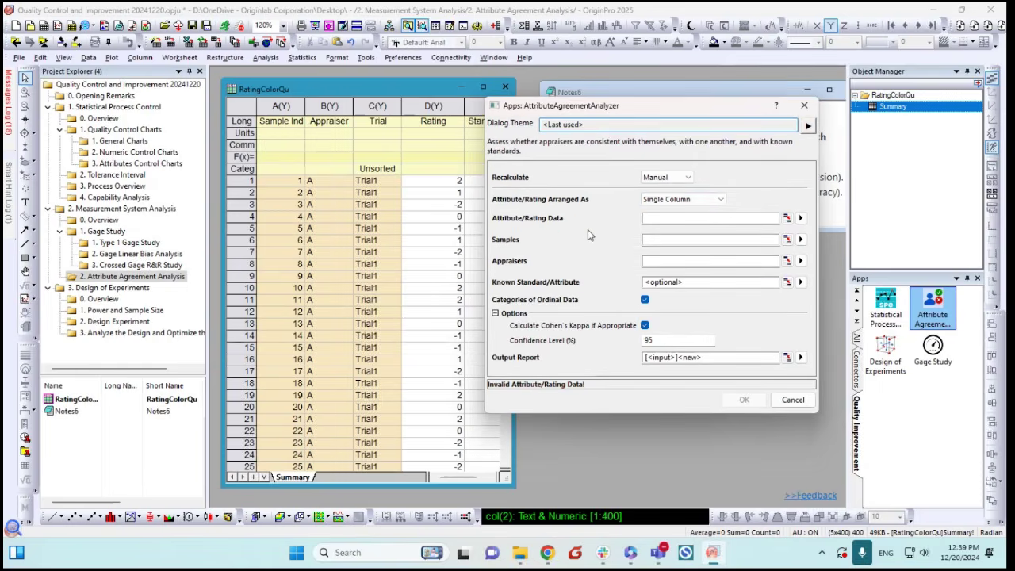
Assign the Rating column as Attribute/Rating Data, Sample Index as Samples and Appraiser as Appraisers
click(800, 219)
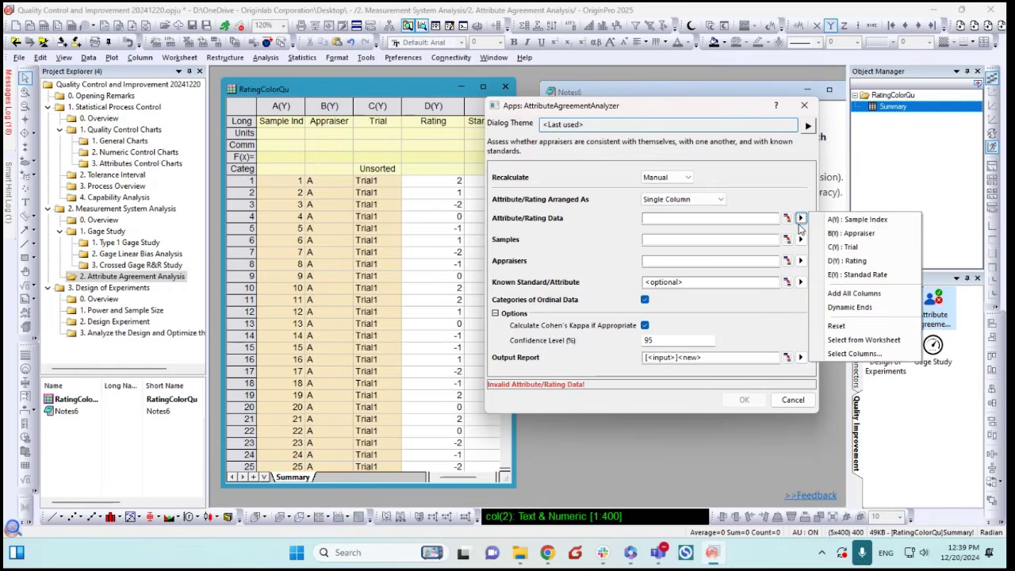
click(847, 260)
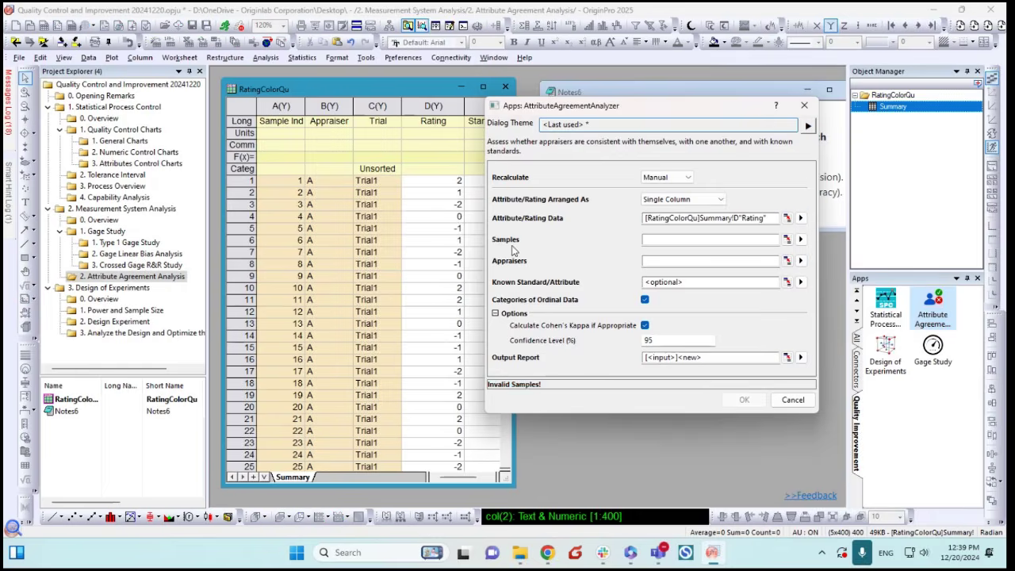
click(800, 238)
click(830, 245)
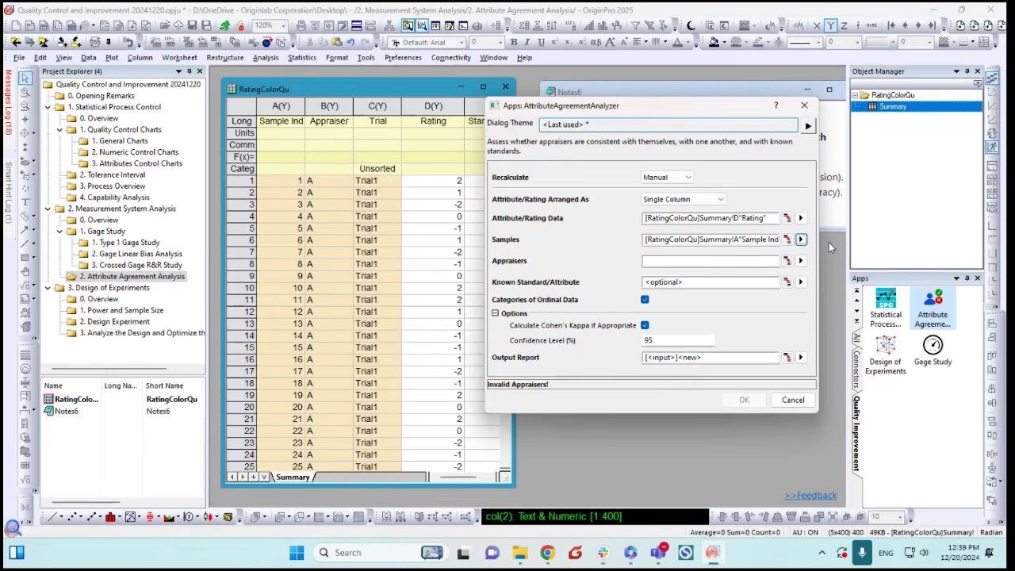
click(800, 261)
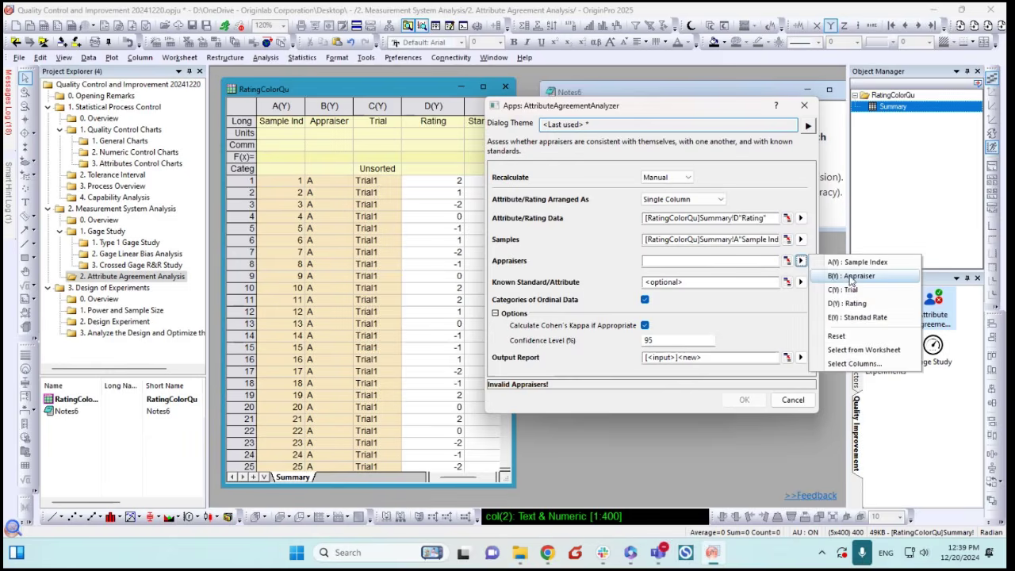
click(850, 277)
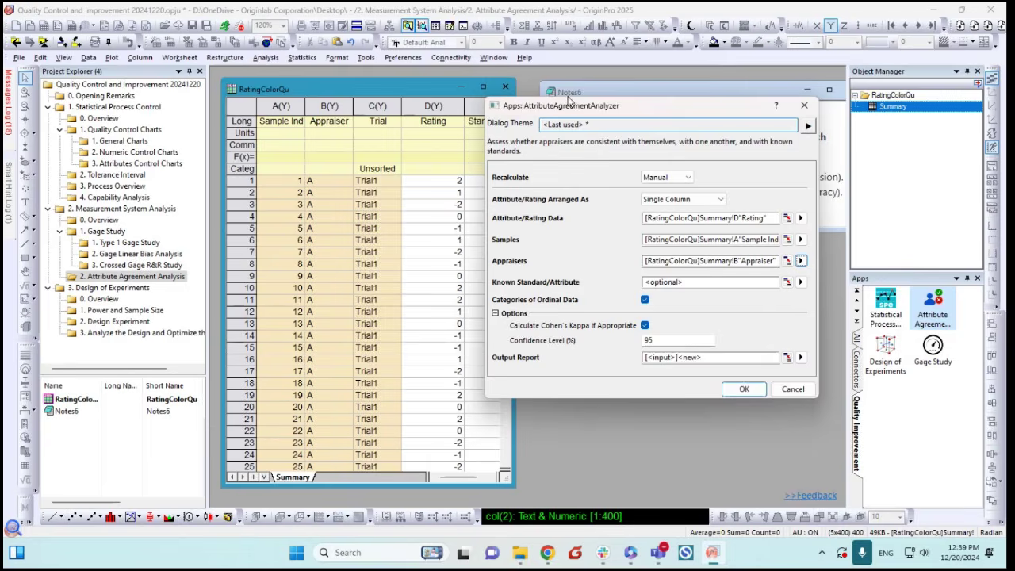
Set the Known Standard/Attribute to the Standad Rate column and run the attribute agreement analysis
drag(567, 100, 596, 98)
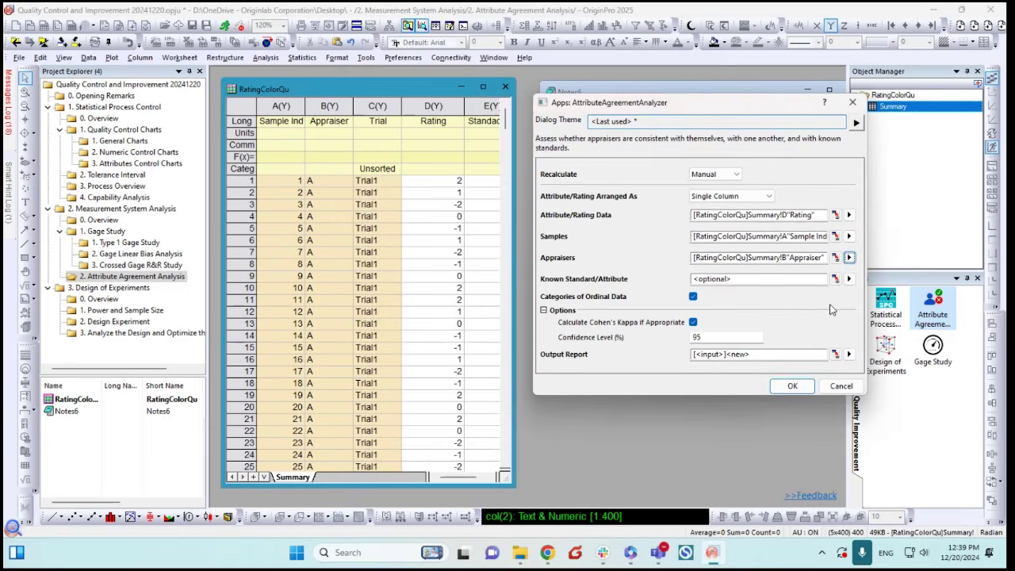
click(848, 278)
click(855, 341)
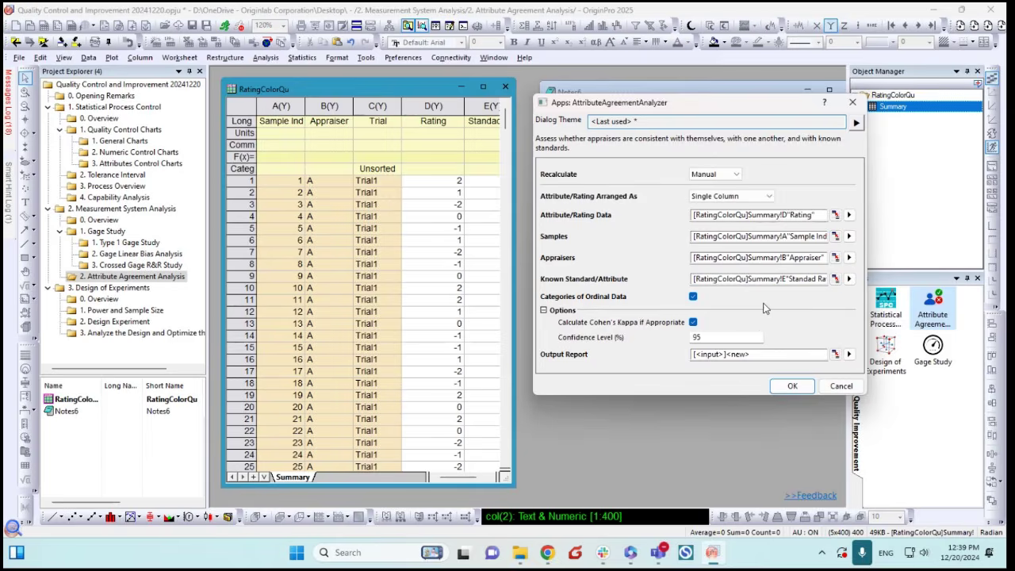
click(787, 386)
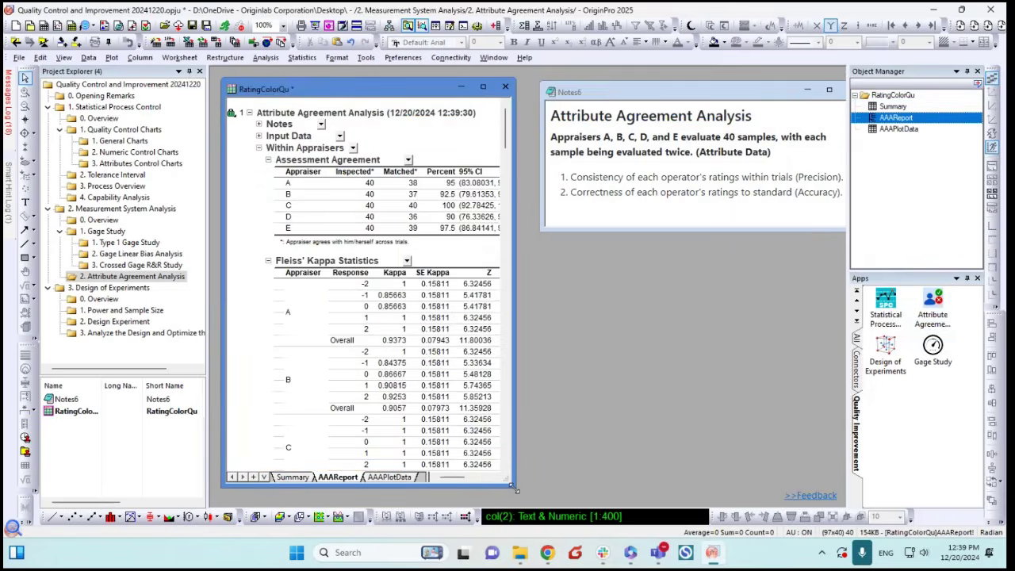
Widen the AAAReport window and collapse all result branches from Within Appraisers down to the summary, leaving the assessment agreement graph expanded
drag(512, 488, 706, 478)
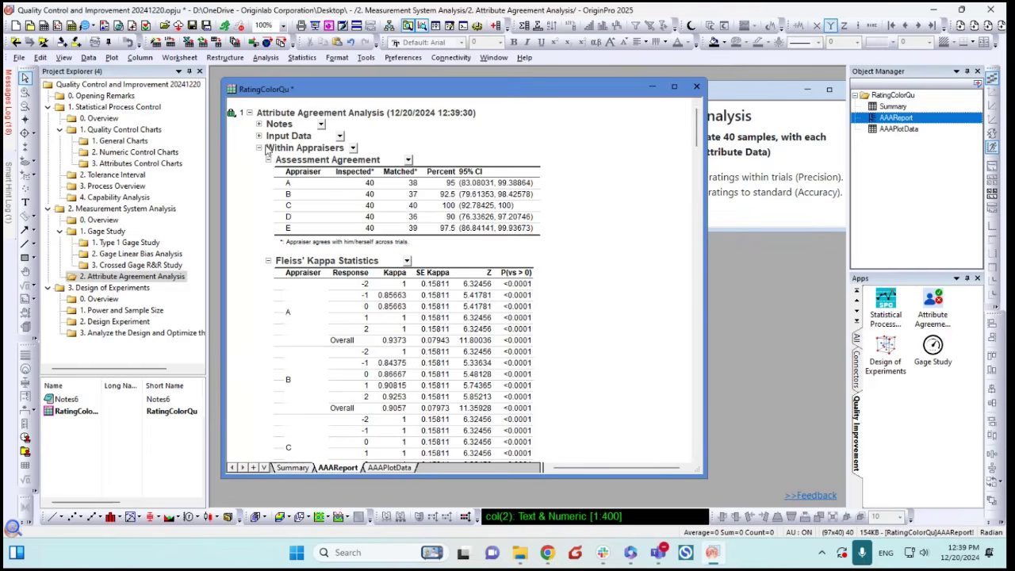
click(259, 148)
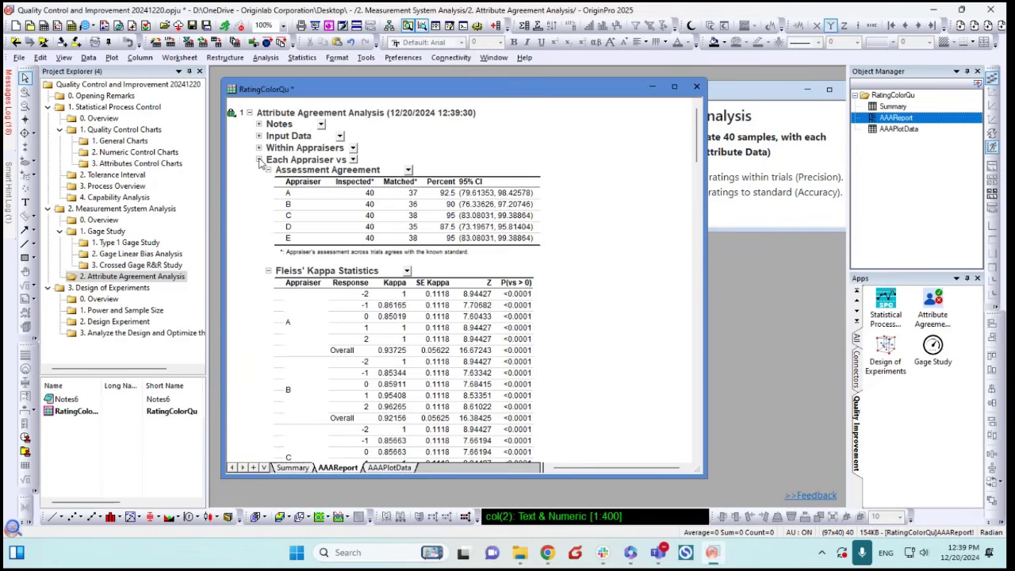
click(258, 159)
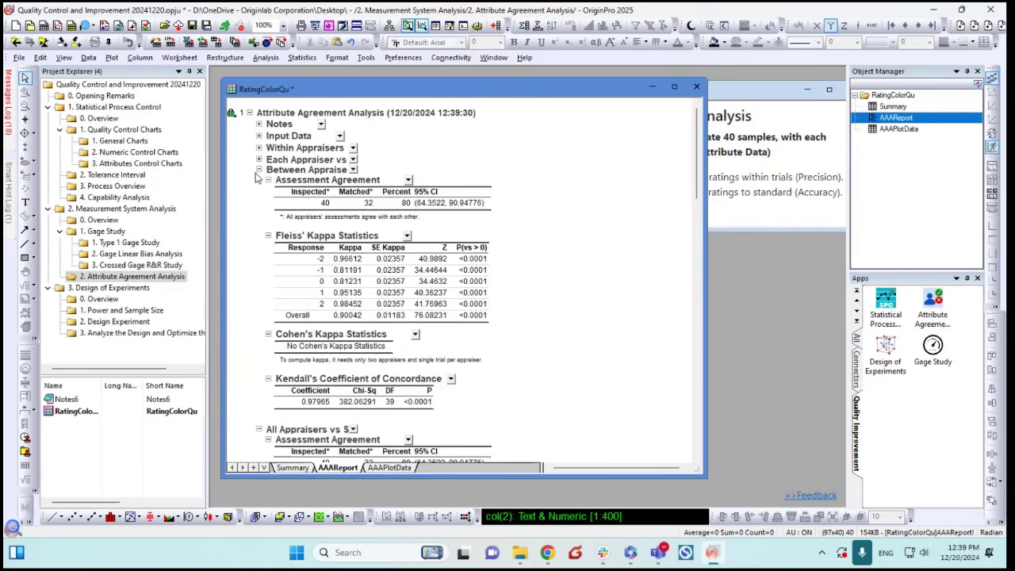
click(258, 170)
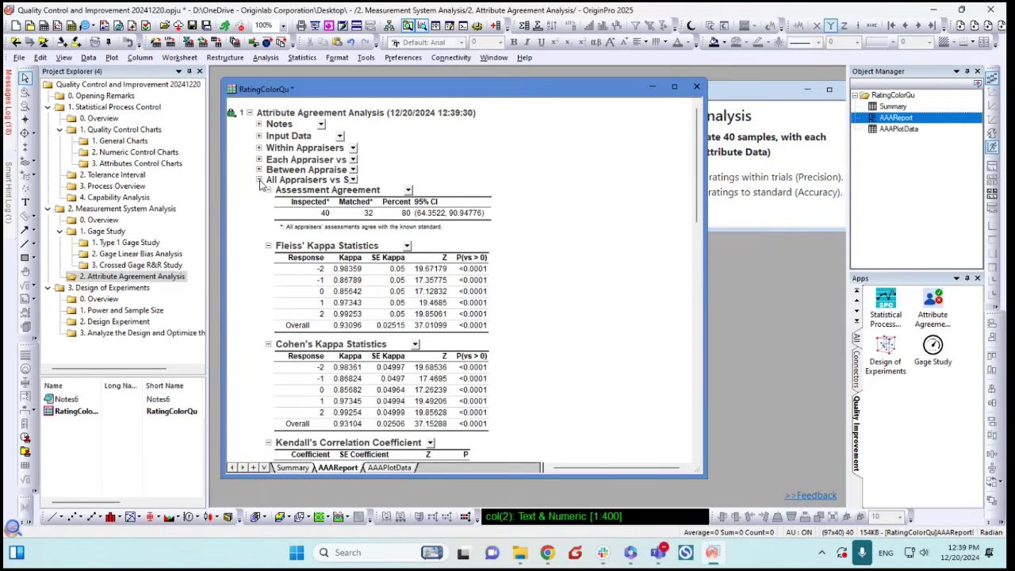
click(259, 180)
click(259, 191)
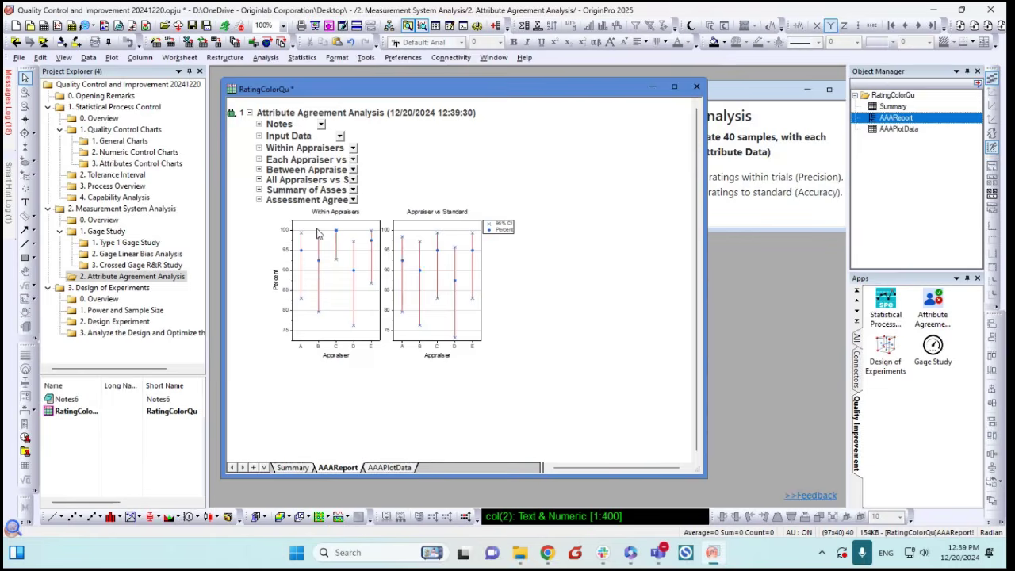
Open the embedded assessment agreement graph in its own window, reposition it and enlarge it
double_click(324, 263)
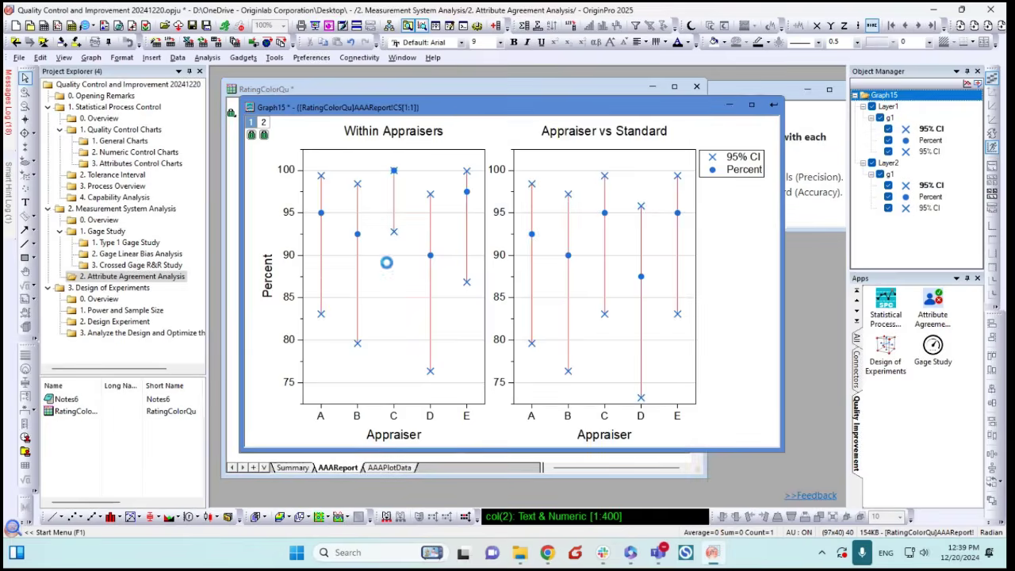
drag(448, 110, 433, 103)
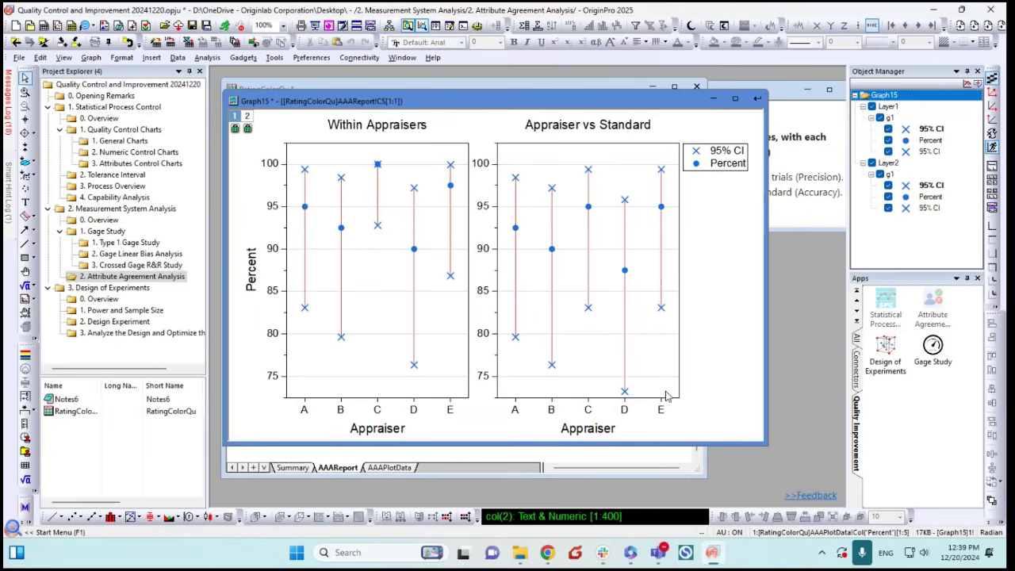
drag(768, 448, 838, 497)
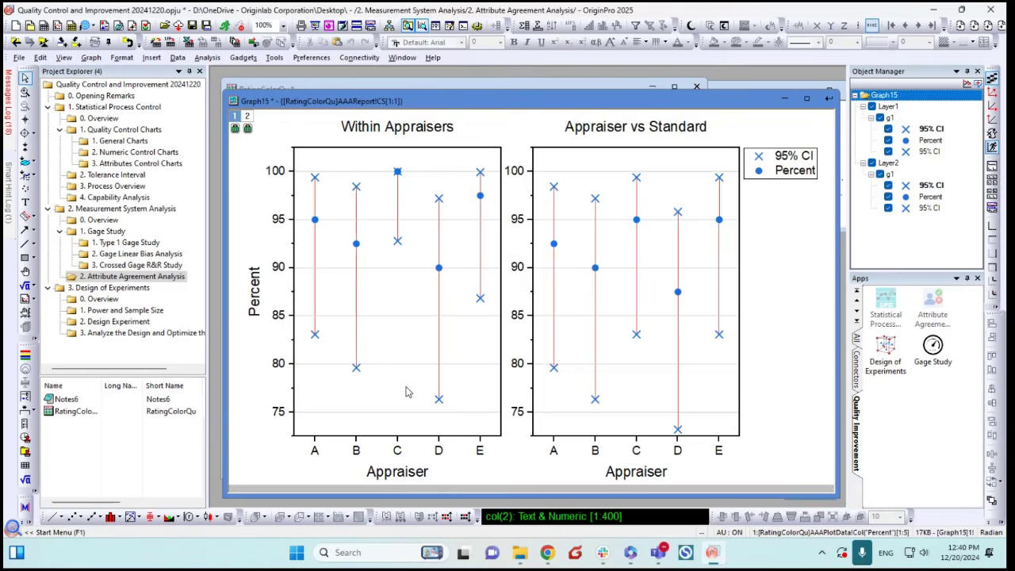
Compare each appraiser's Percent points and 95% CI in the Within Appraisers and Appraiser vs Standard plots, then minimize the graph
mouse_move(399, 173)
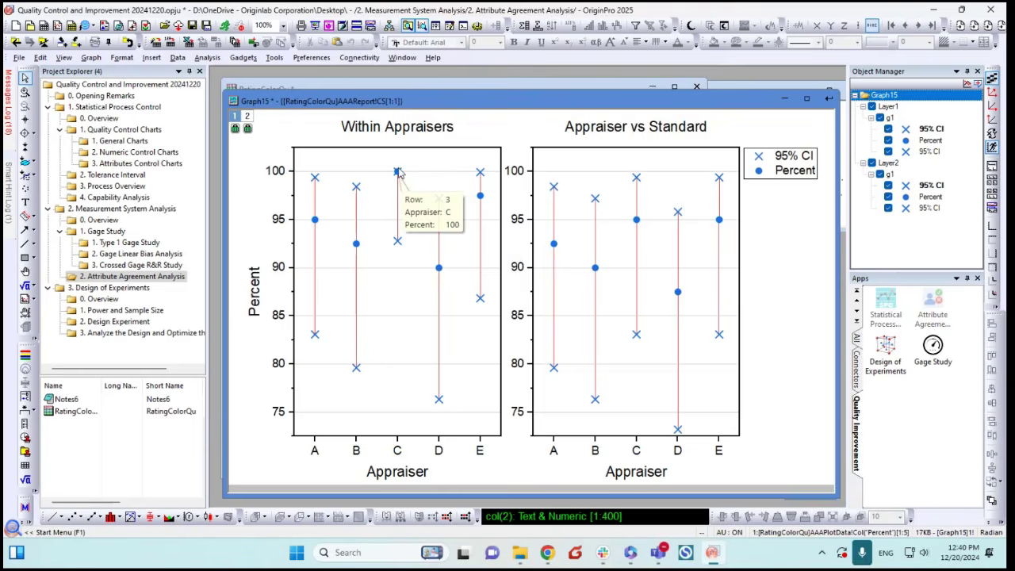
click(397, 171)
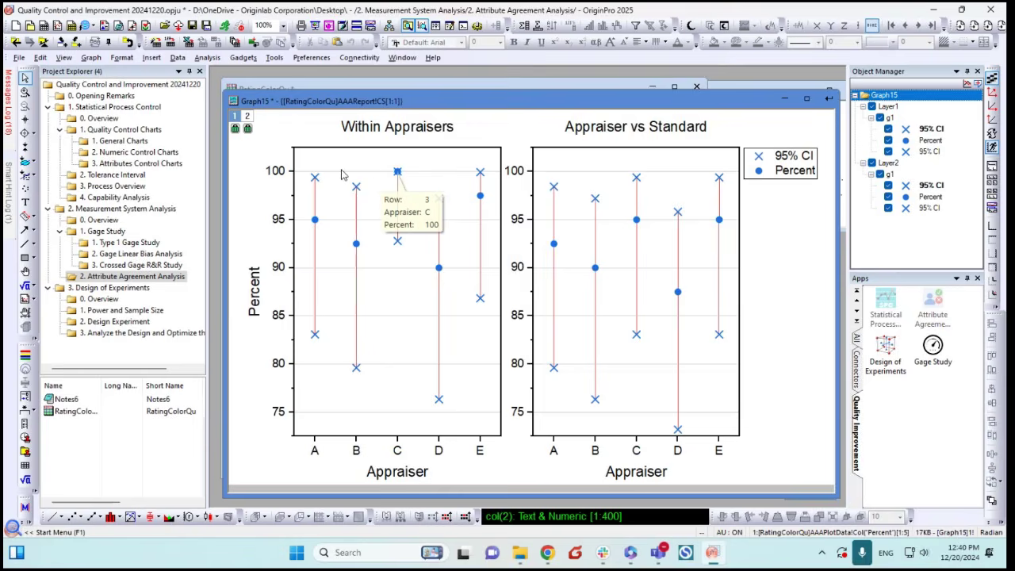
click(475, 129)
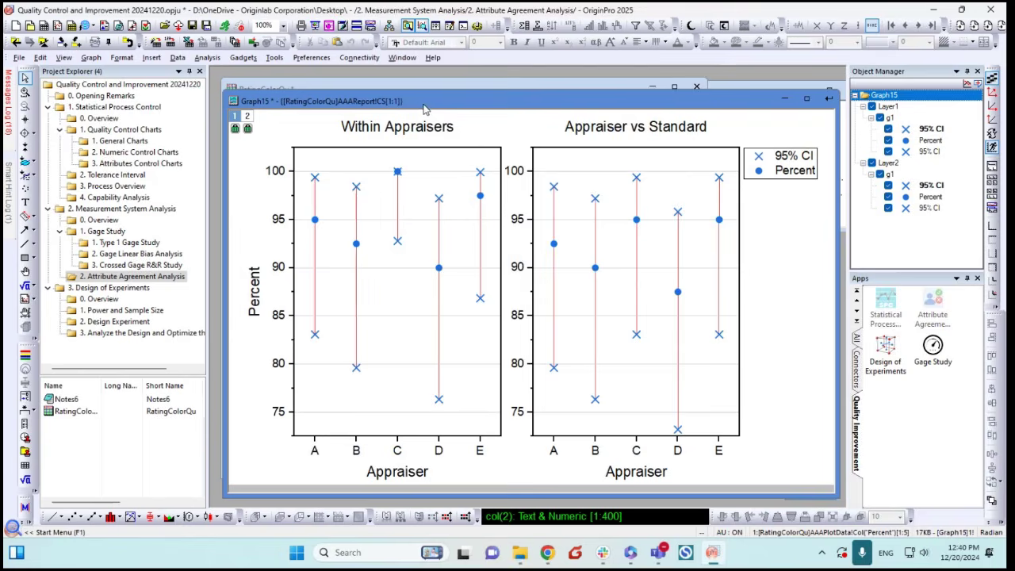
drag(421, 106, 415, 97)
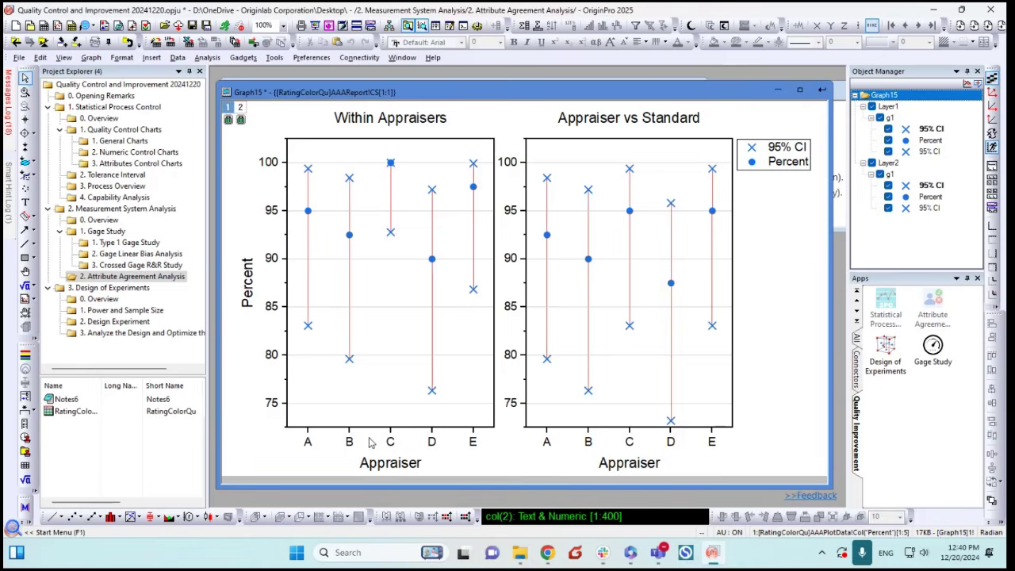
drag(609, 95, 603, 88)
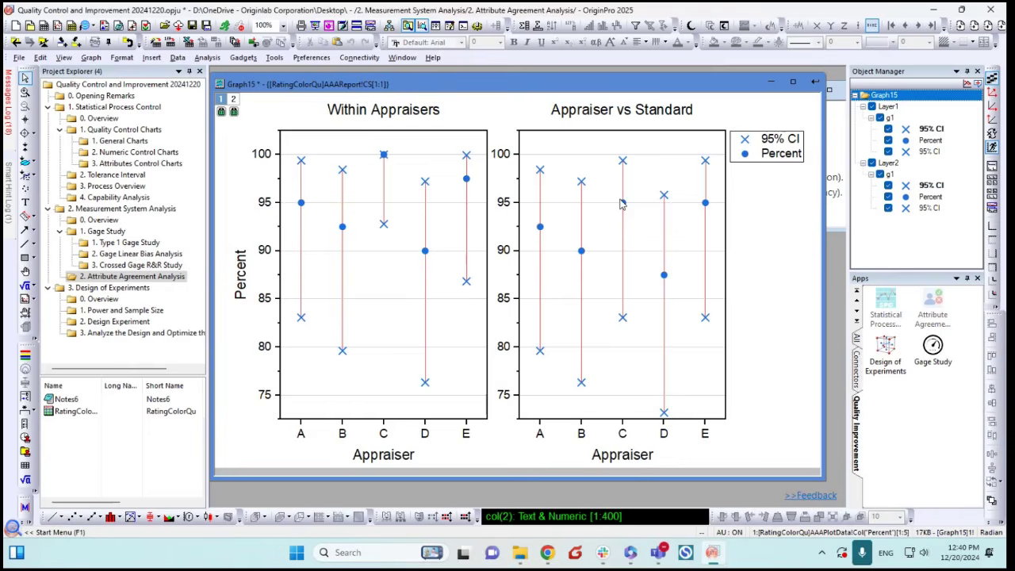
mouse_move(621, 203)
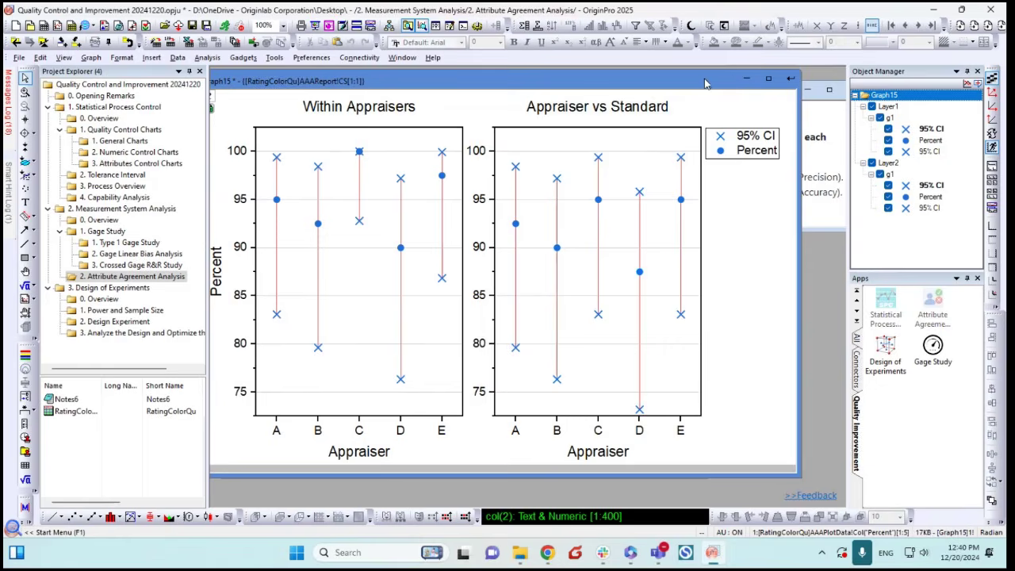
drag(705, 83, 756, 89)
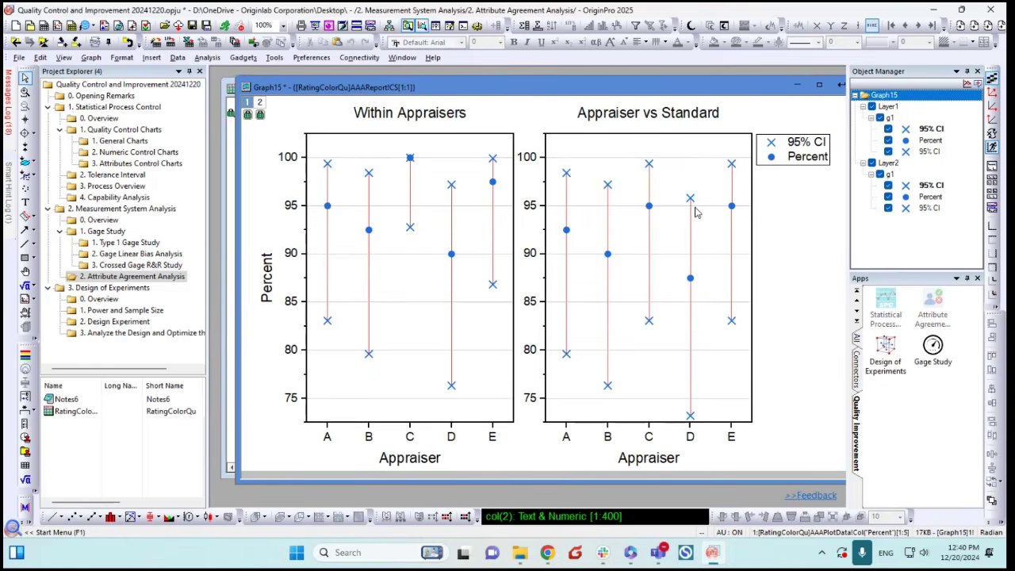
click(799, 86)
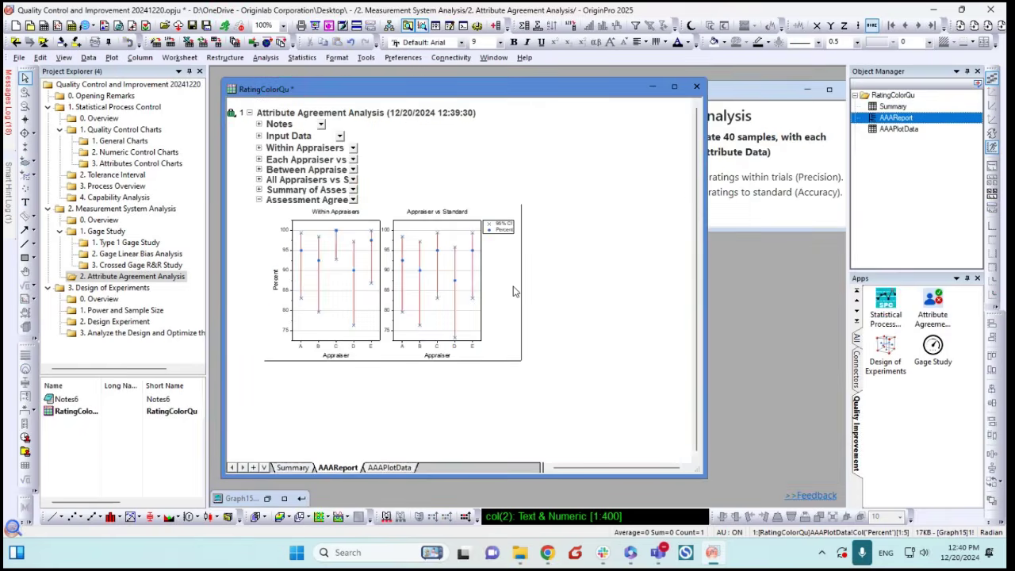
Expand the Within Appraisers branch and review its Assessment Agreement, kappa and Kendall's concordance tables
click(260, 149)
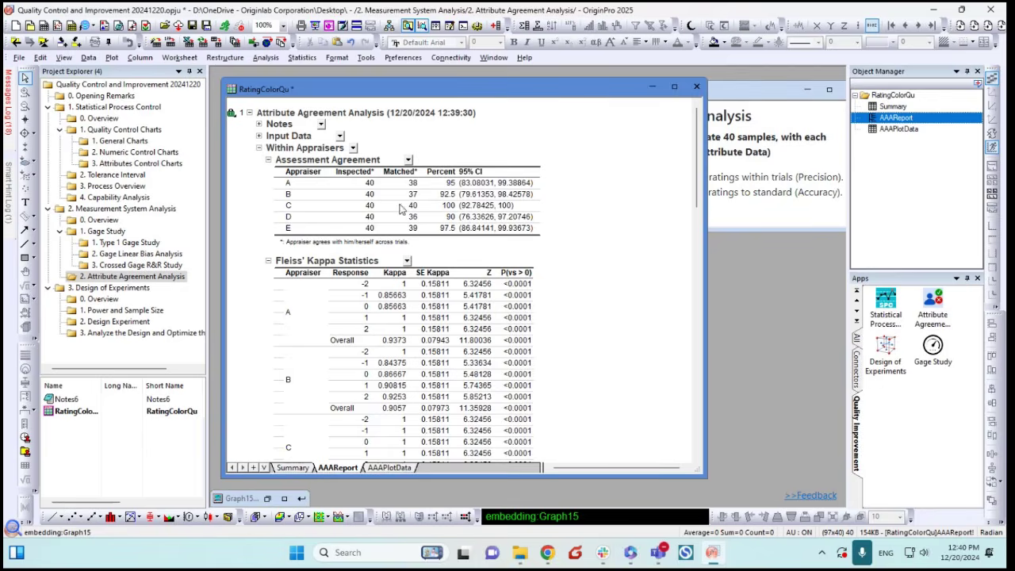
scroll(576, 213, down, 3)
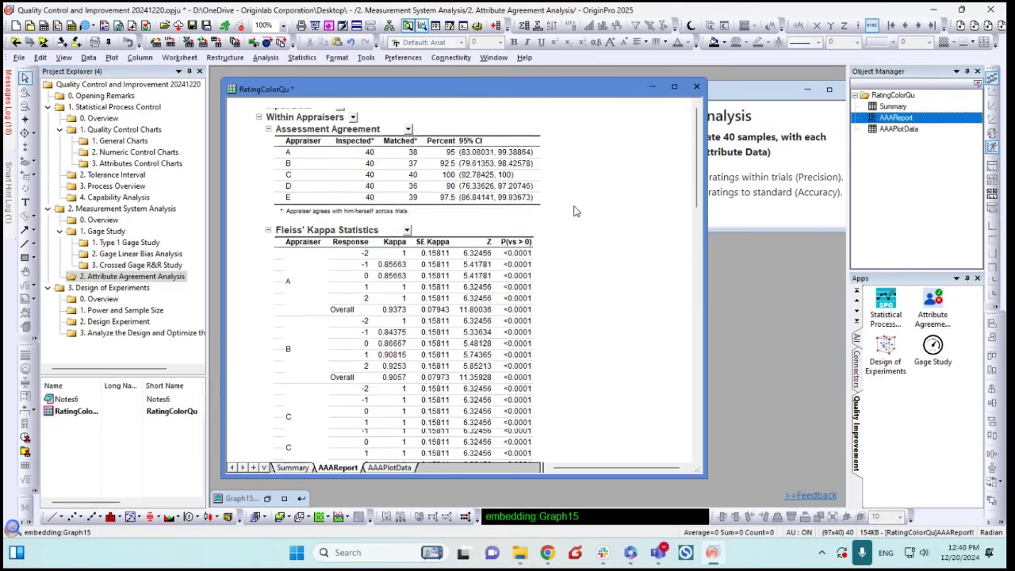
scroll(577, 211, down, 12)
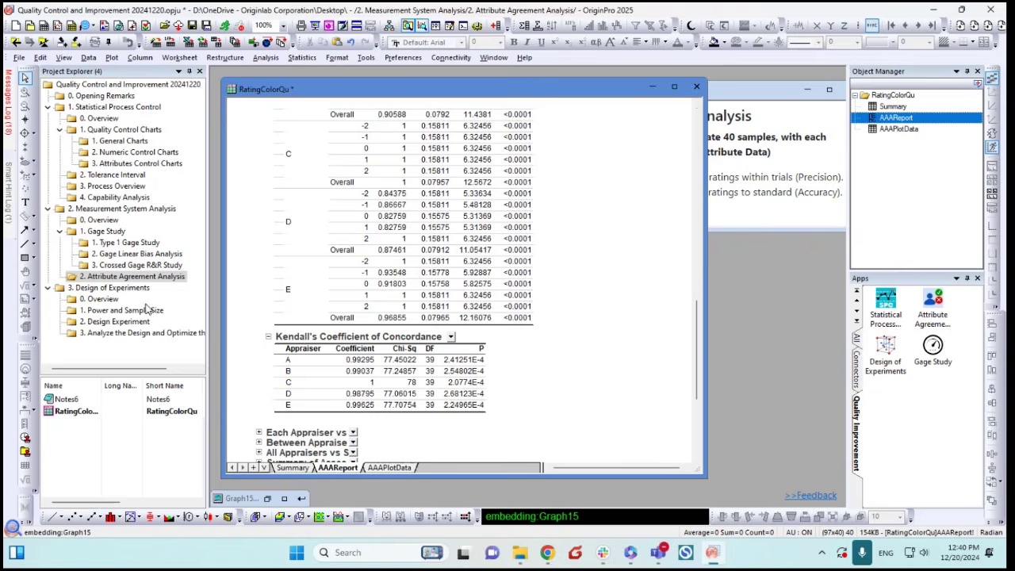
Enlarge the Project Explorer folder tree area and open the 0. Overview folder under 3. Design of Experiments
click(112, 359)
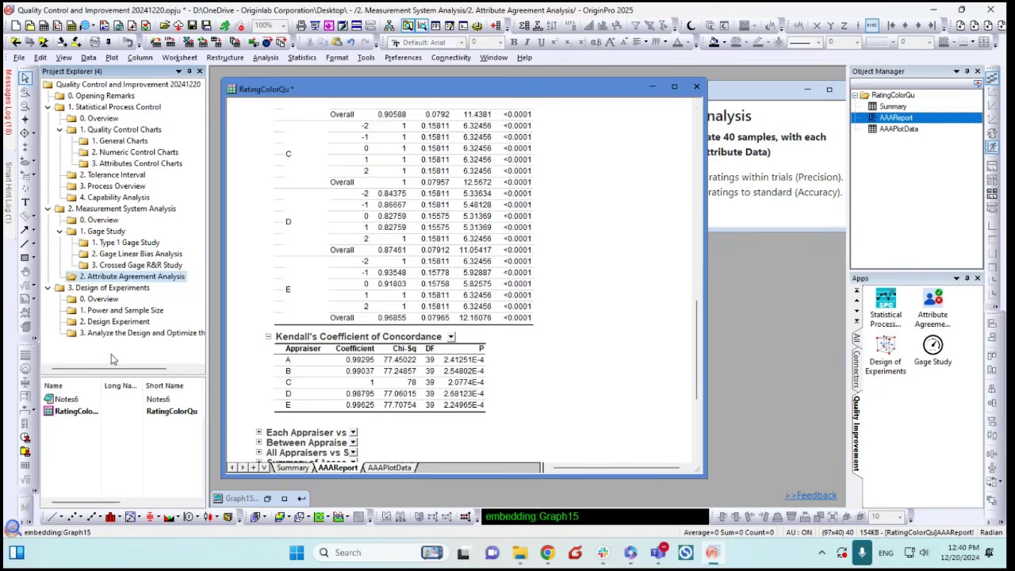
drag(112, 369, 107, 420)
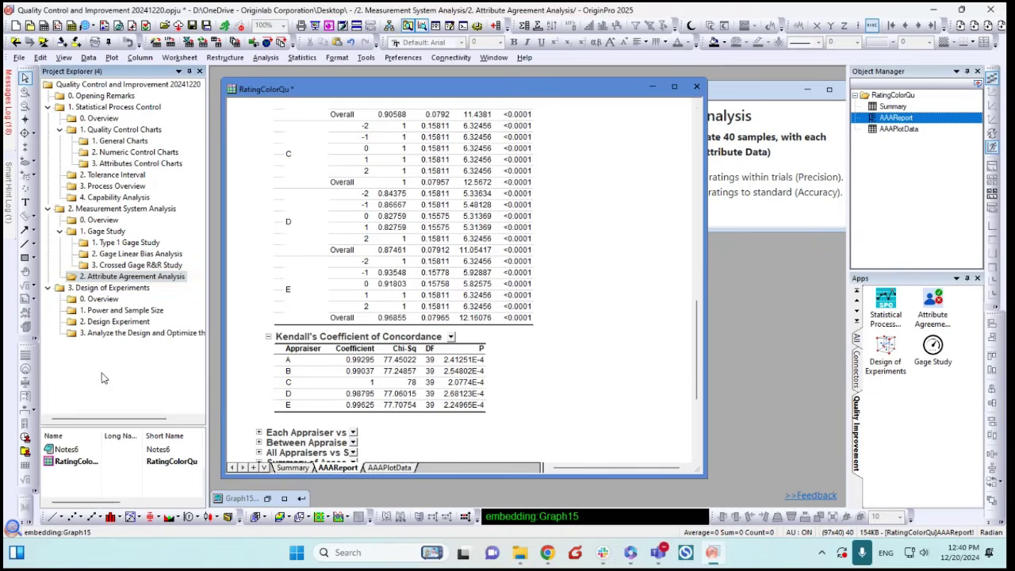
click(98, 301)
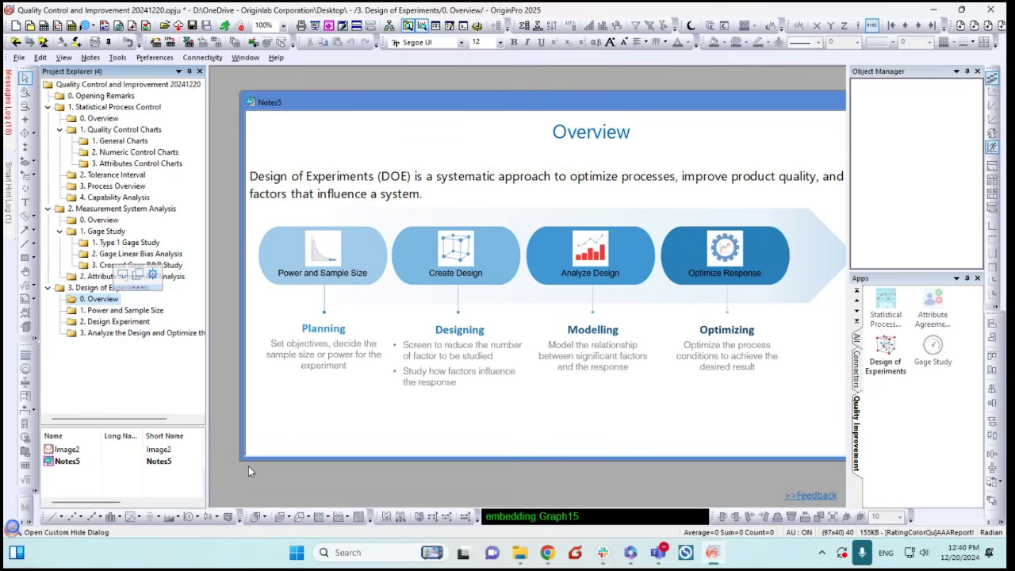
Shrink and reposition the Overview notes window, and narrow the Project Explorer so more of the slide fits
drag(242, 459, 268, 450)
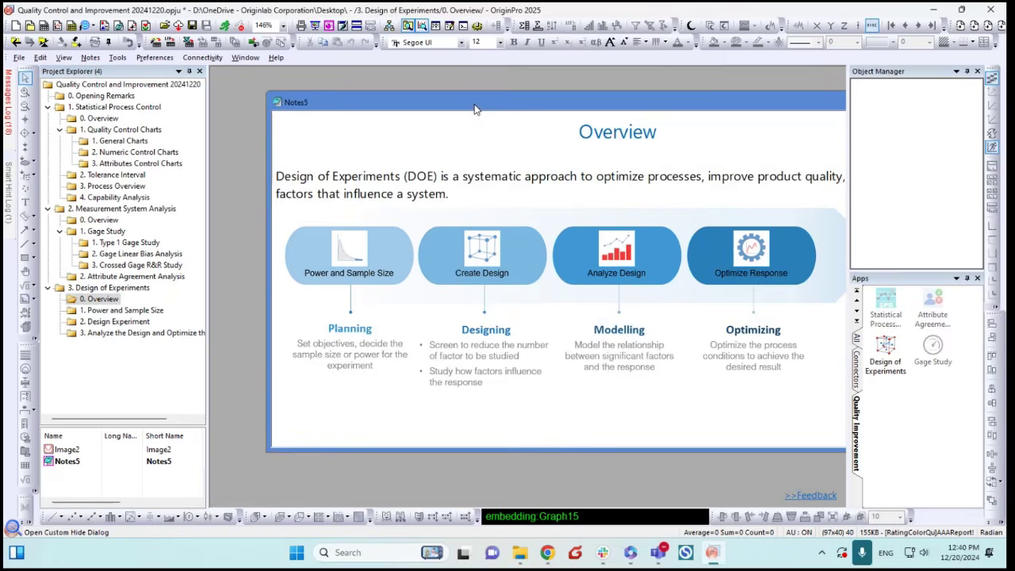
drag(475, 109, 427, 108)
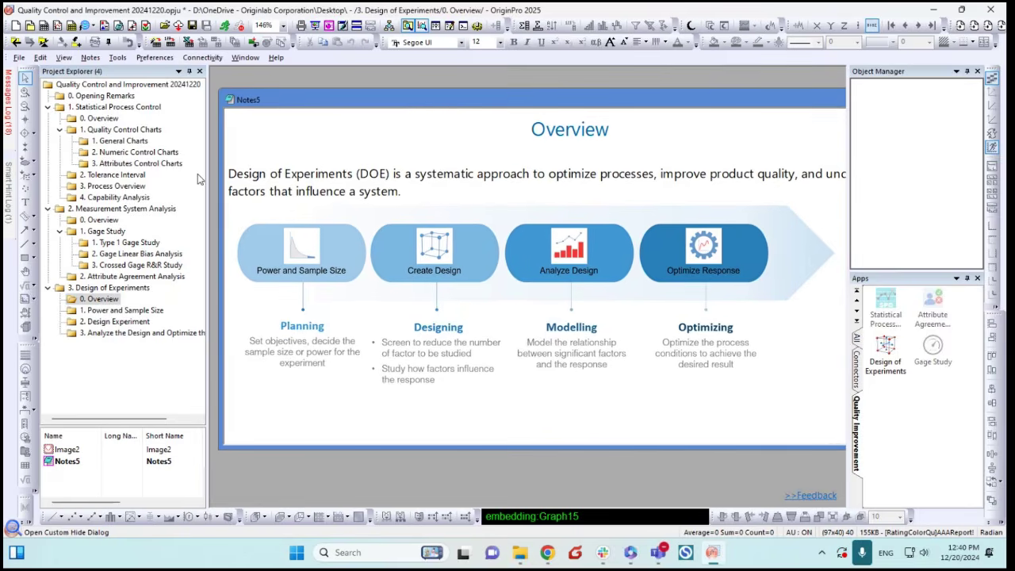
drag(206, 176, 168, 176)
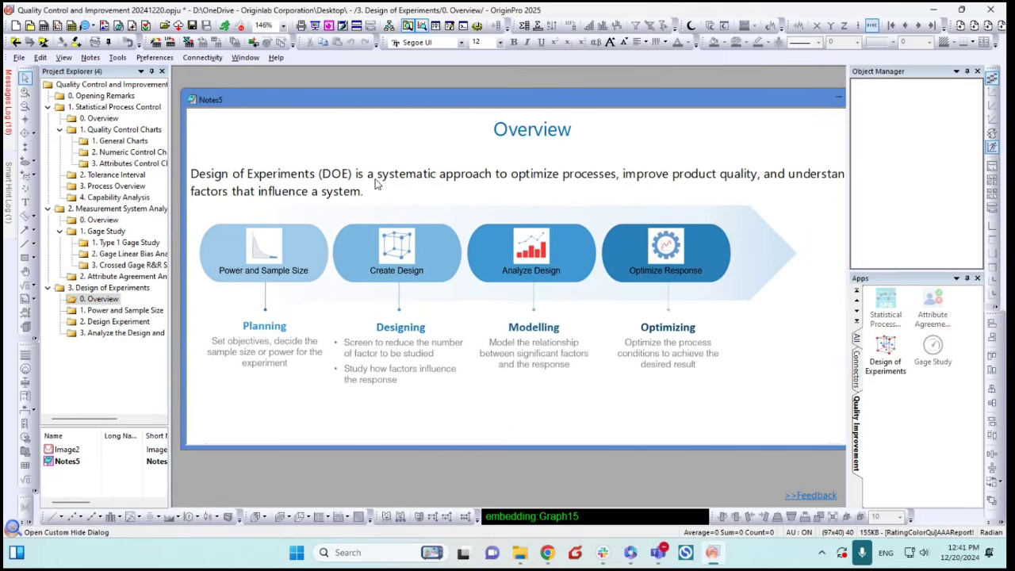
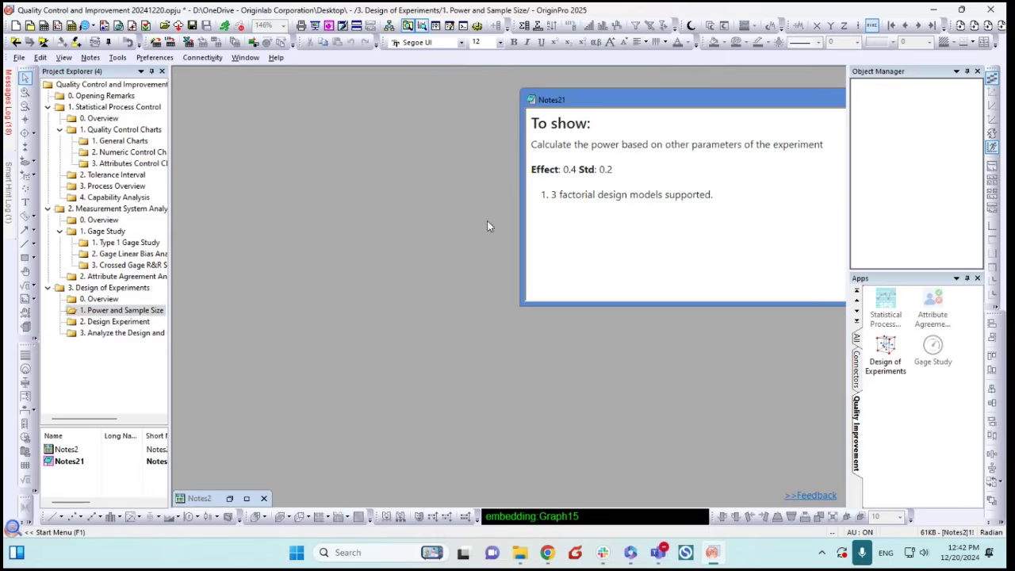
Shrink the Notes21 window and widen the Apps pane, and launch the Design of Experiments app
drag(521, 304, 543, 267)
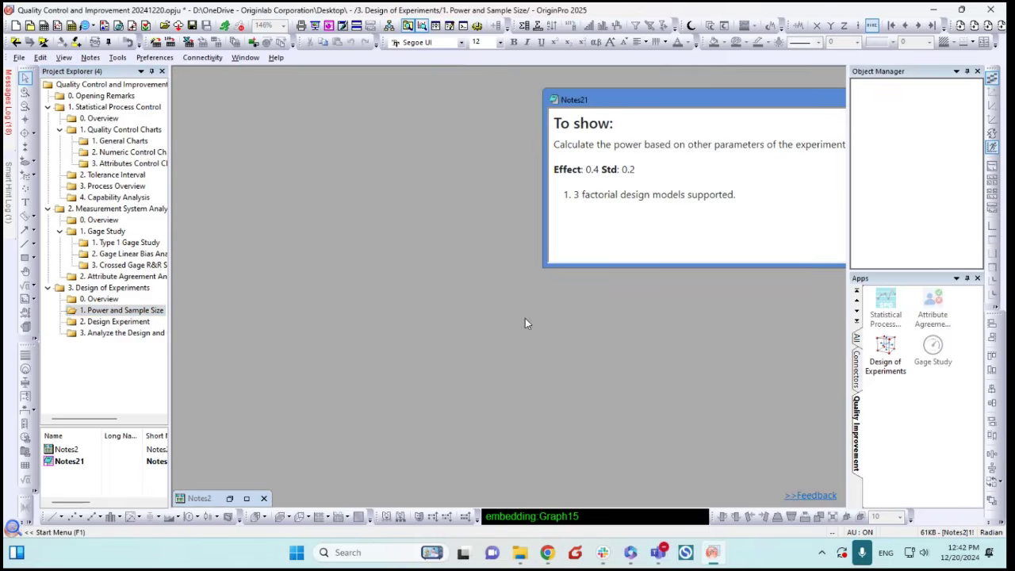
drag(847, 194, 827, 194)
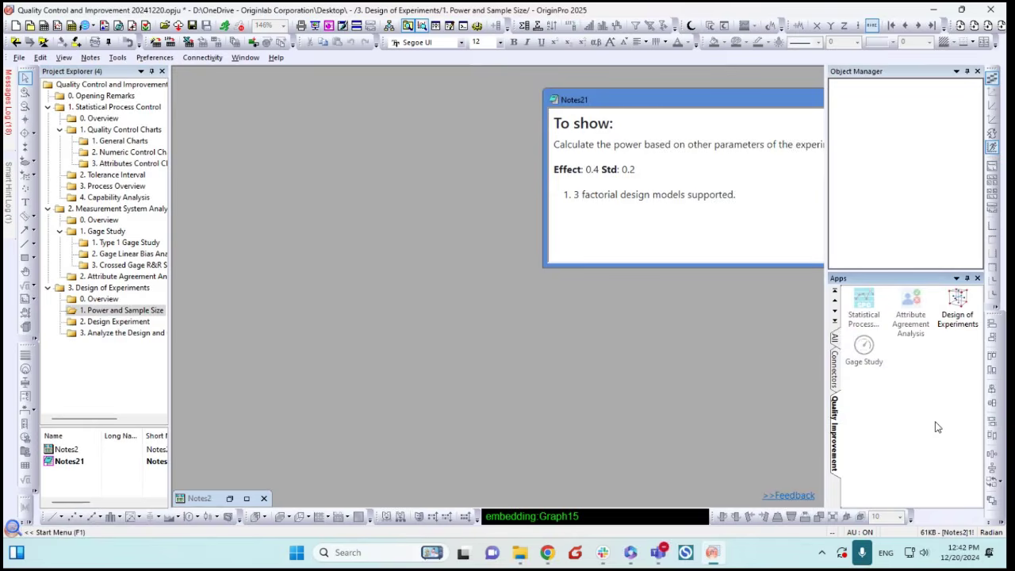
mouse_move(956, 325)
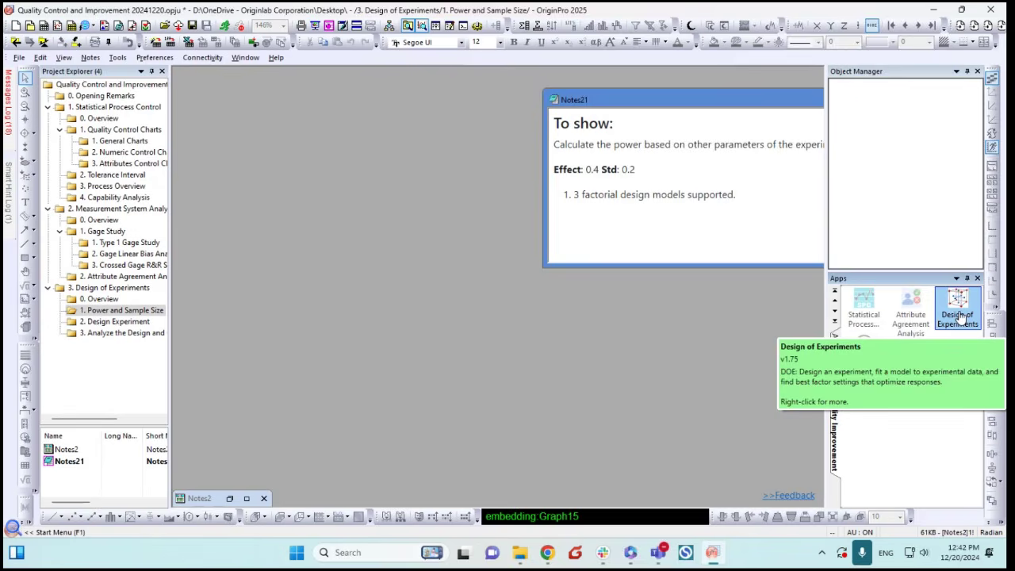
click(959, 316)
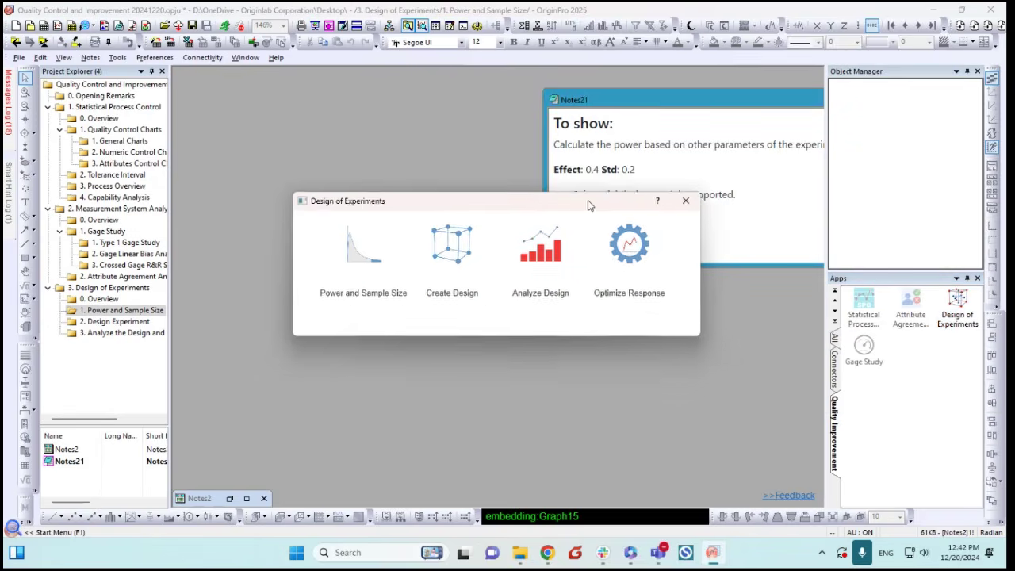
Open the Design of Experiments help, skim its design type descriptions and dialog settings, and close it
click(652, 202)
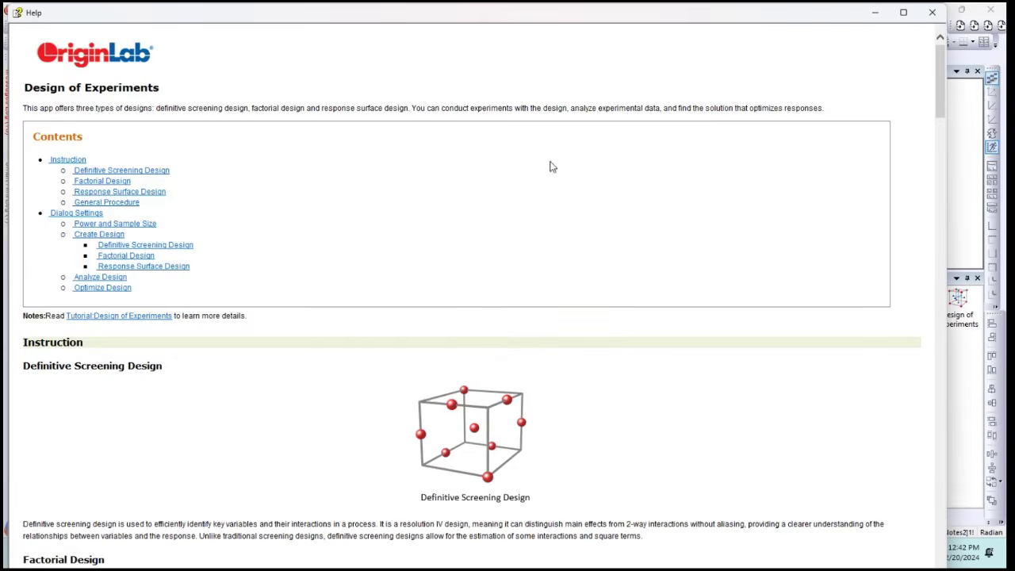
drag(363, 19, 398, 28)
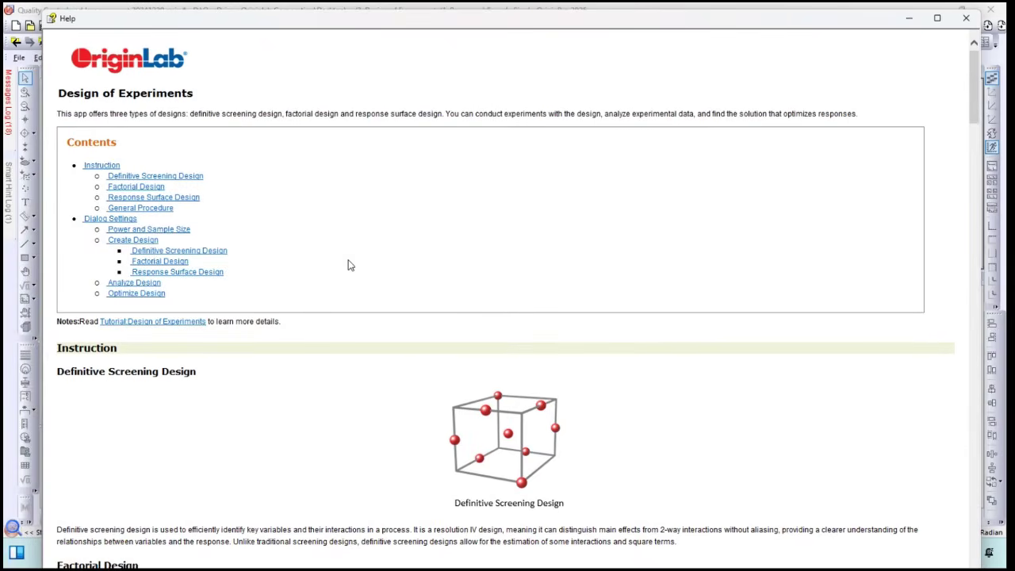
scroll(267, 163, down, 3)
scroll(267, 163, down, 3)
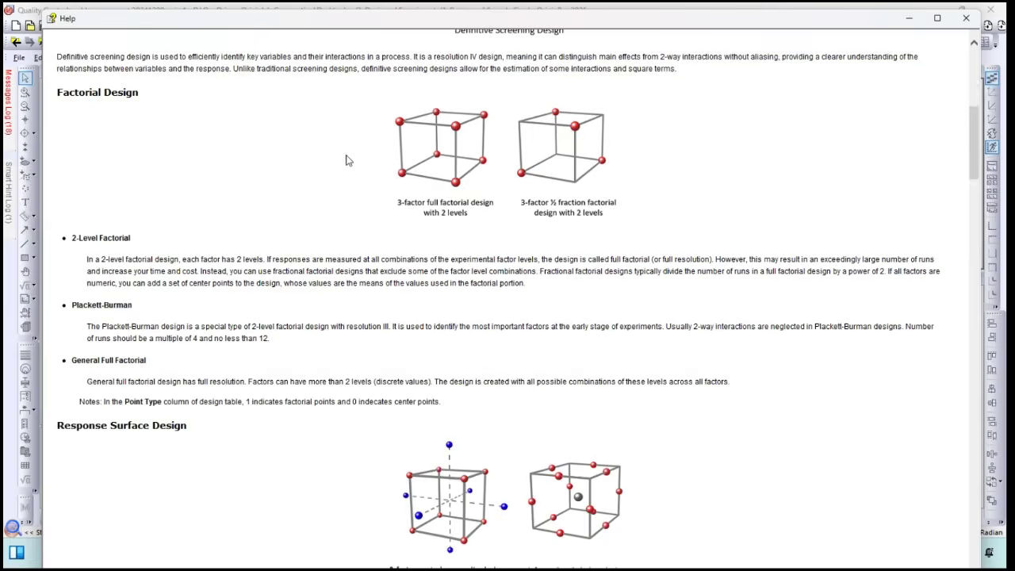
drag(969, 132, 975, 414)
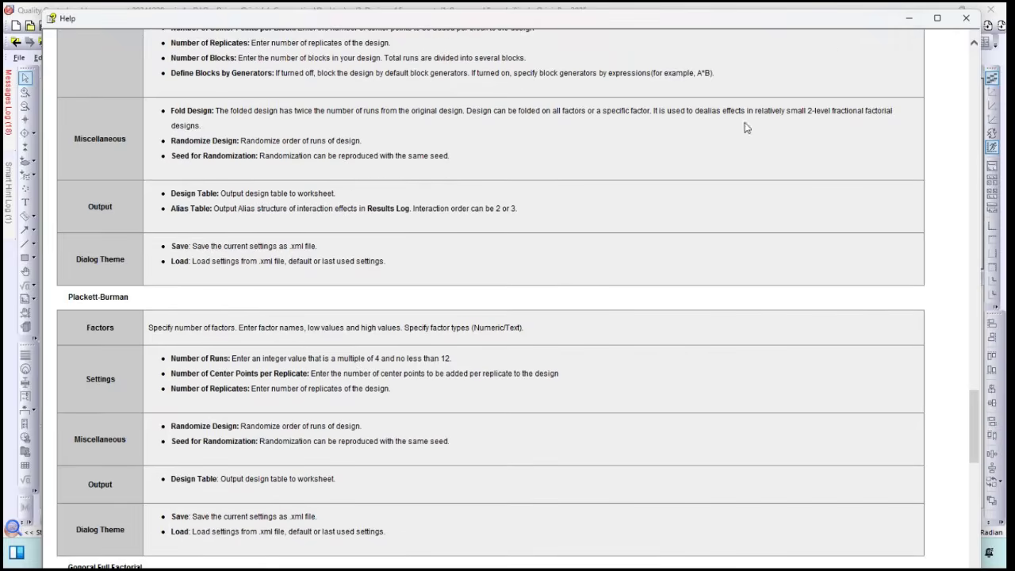
scroll(312, 320, down, 15)
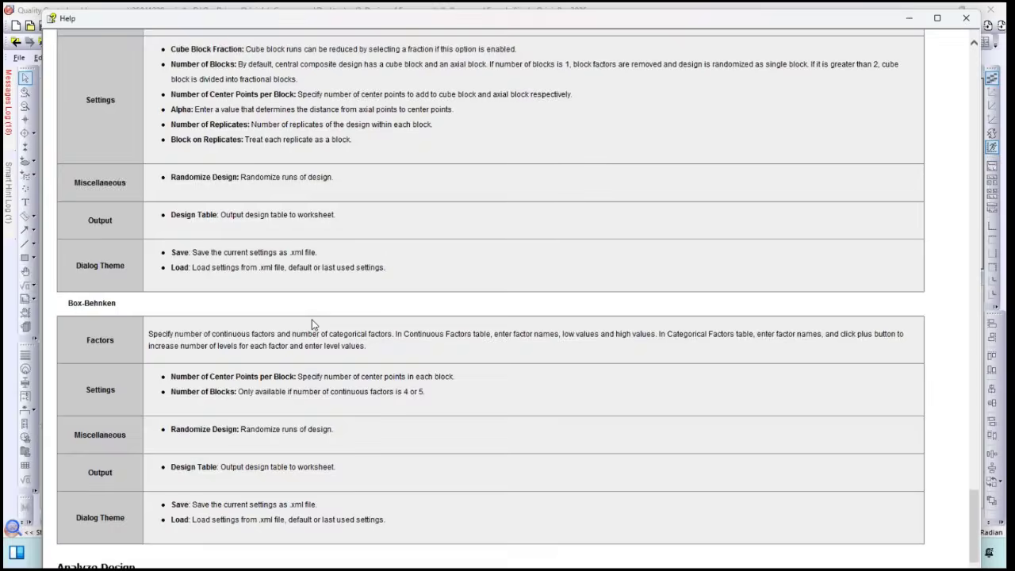
click(966, 17)
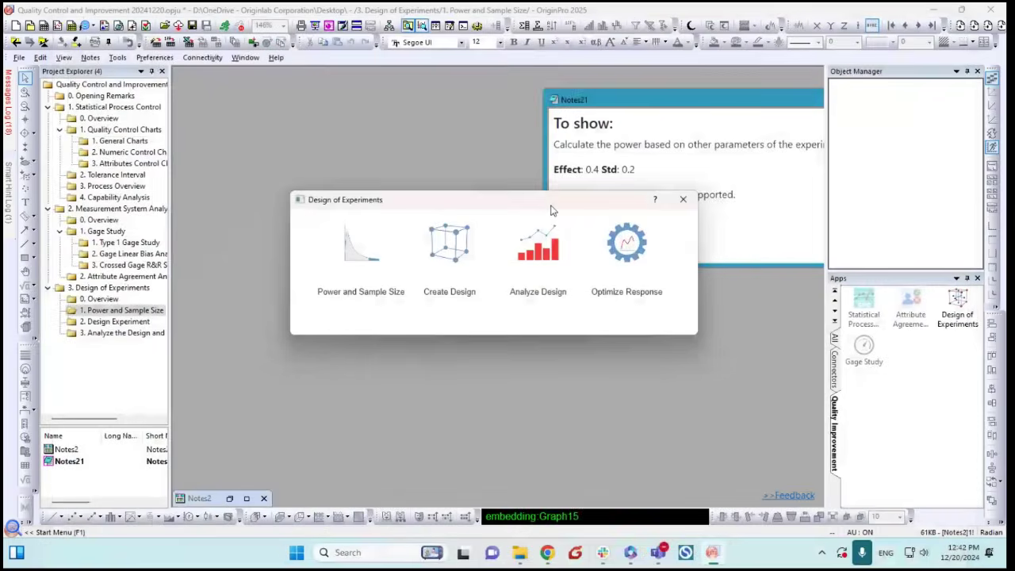
Open the Power and Sample Size tool and reposition its dialog in the workspace
drag(609, 185, 614, 181)
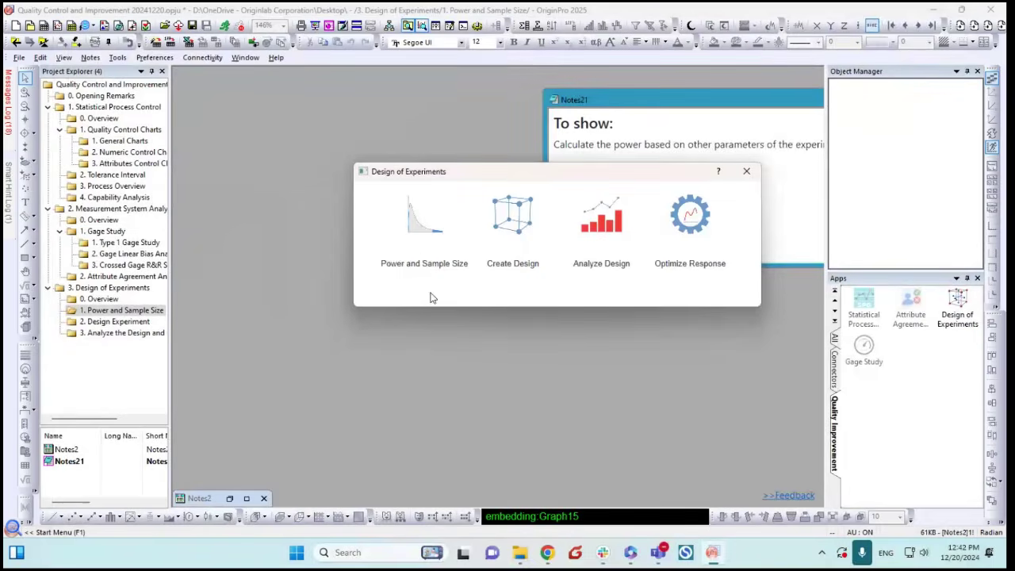
click(417, 238)
drag(523, 127, 464, 121)
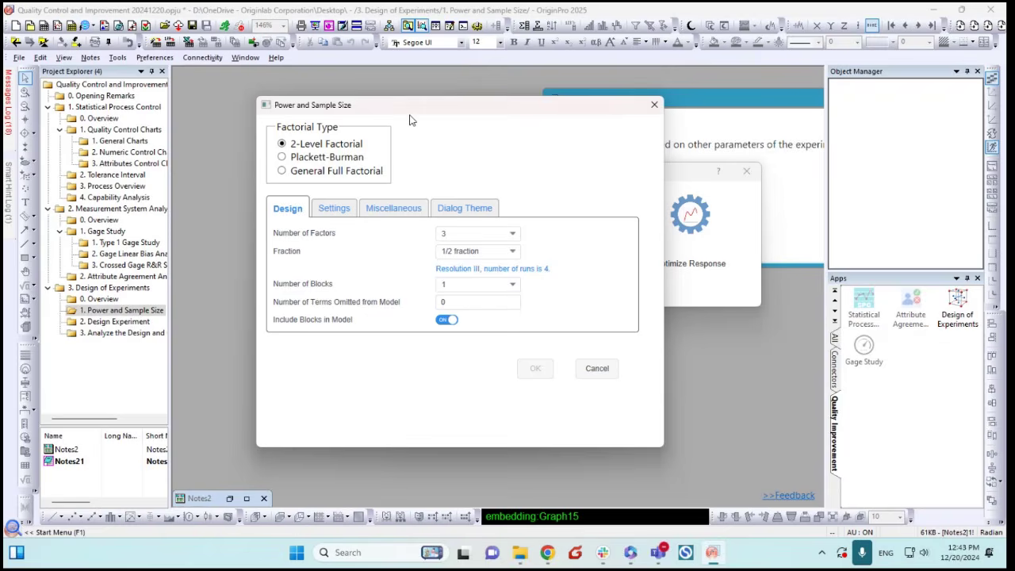
drag(415, 115, 424, 119)
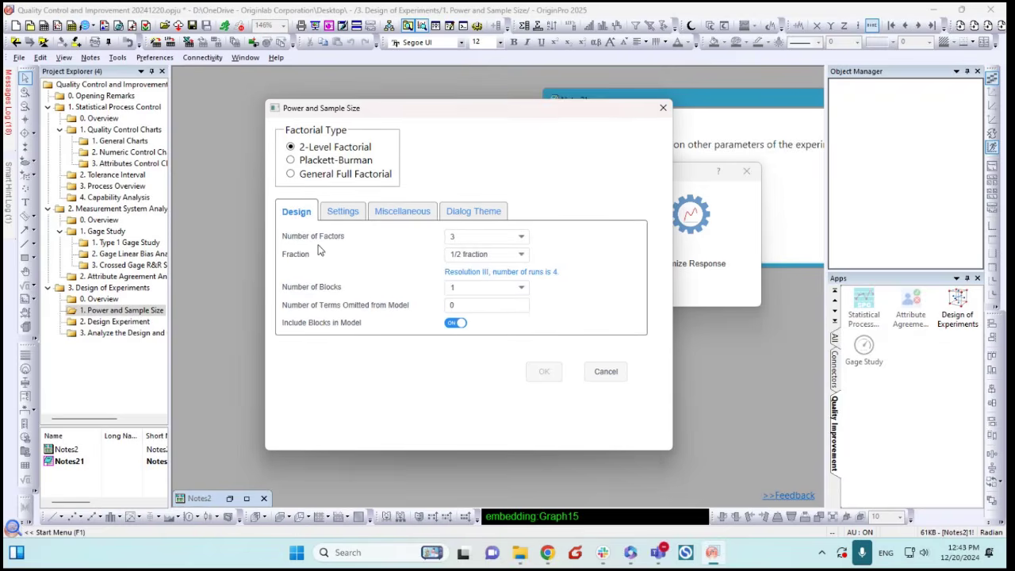
Define the 2-level factorial design with 3 factors, the Full factorial fraction and 2 blocks
click(496, 242)
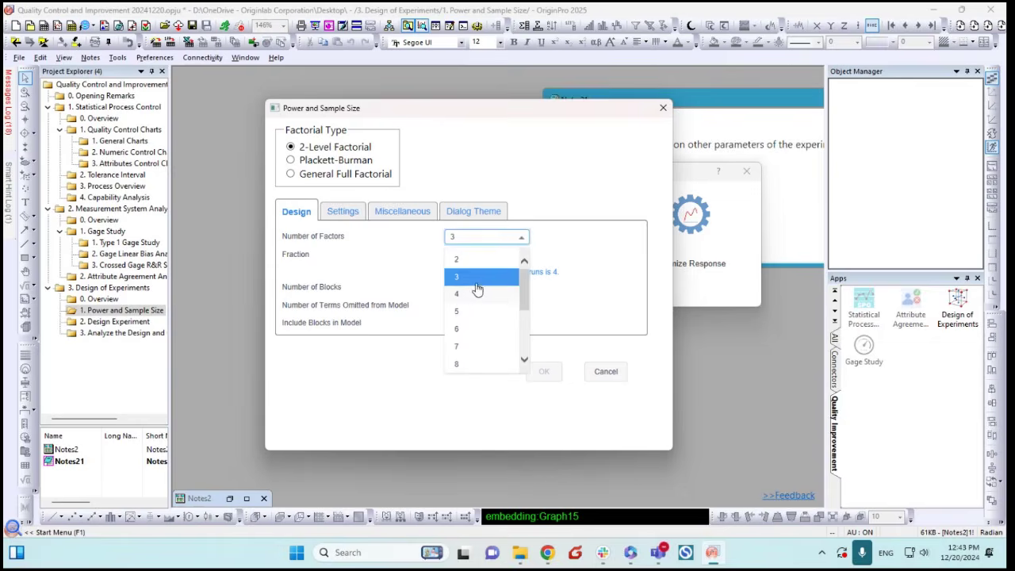
click(475, 279)
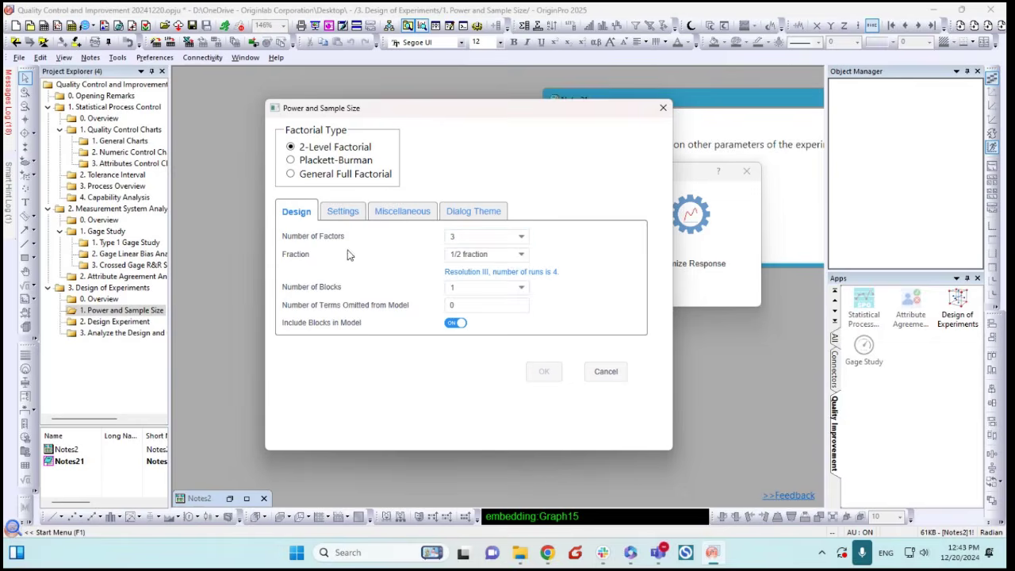
click(503, 255)
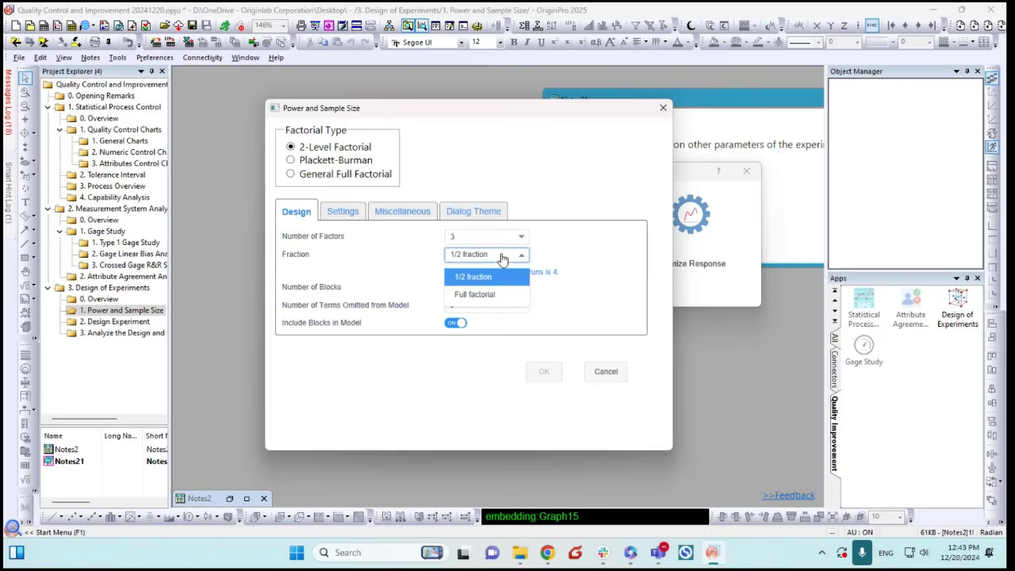
click(477, 294)
drag(503, 111, 483, 106)
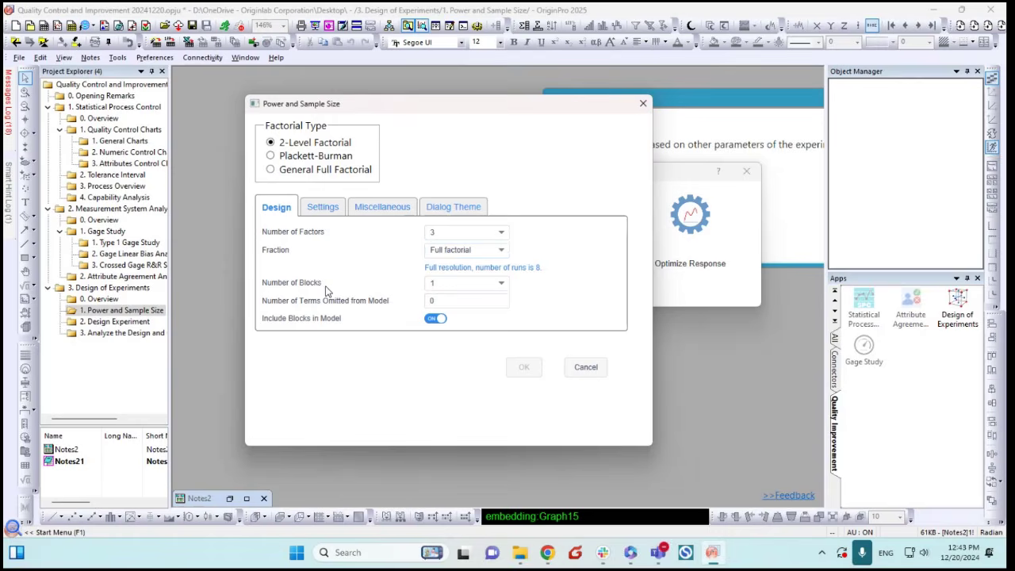
click(484, 283)
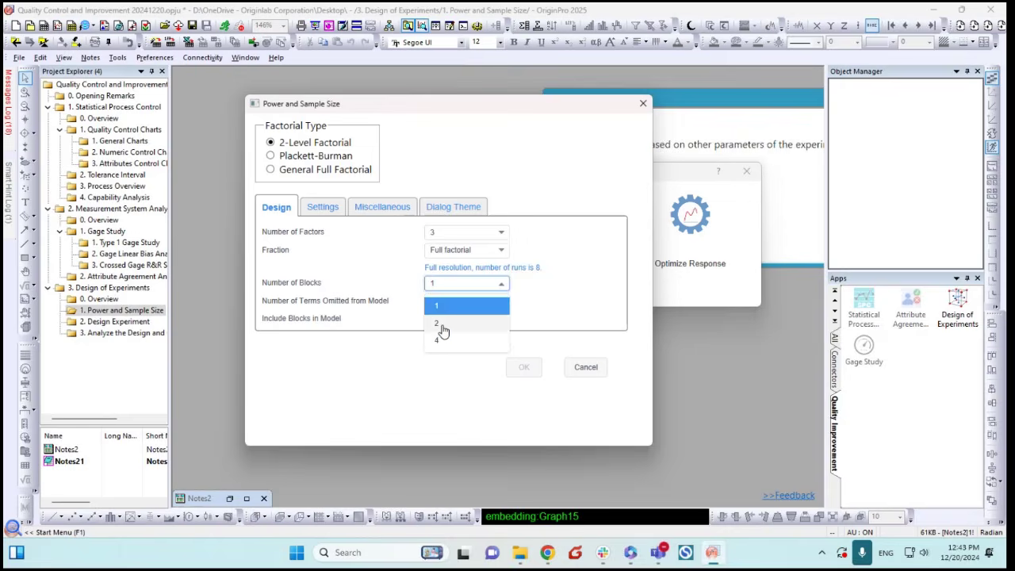
click(441, 325)
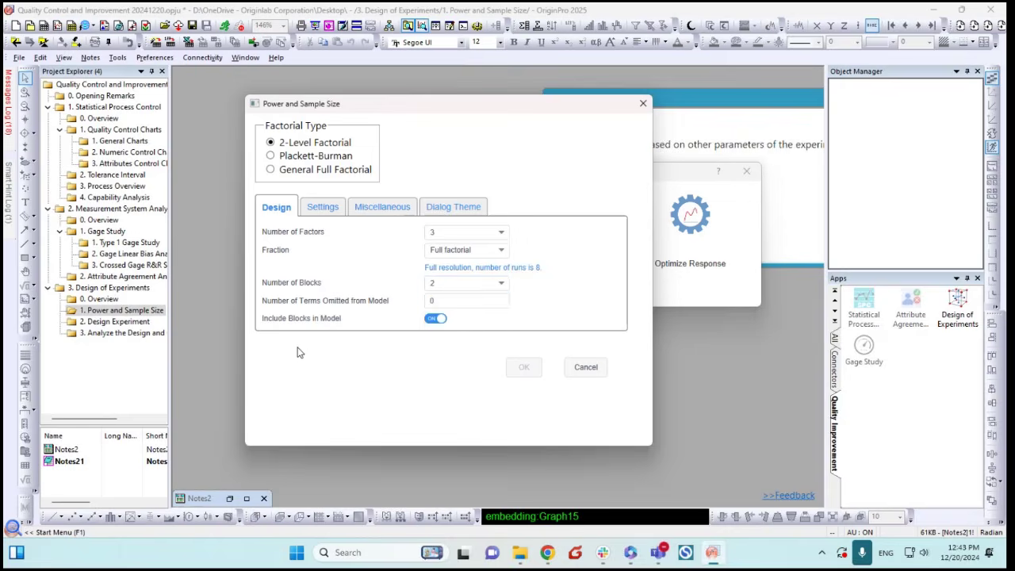
Set the calculation to Power and enter replicates of 2, 3 and 4
click(324, 208)
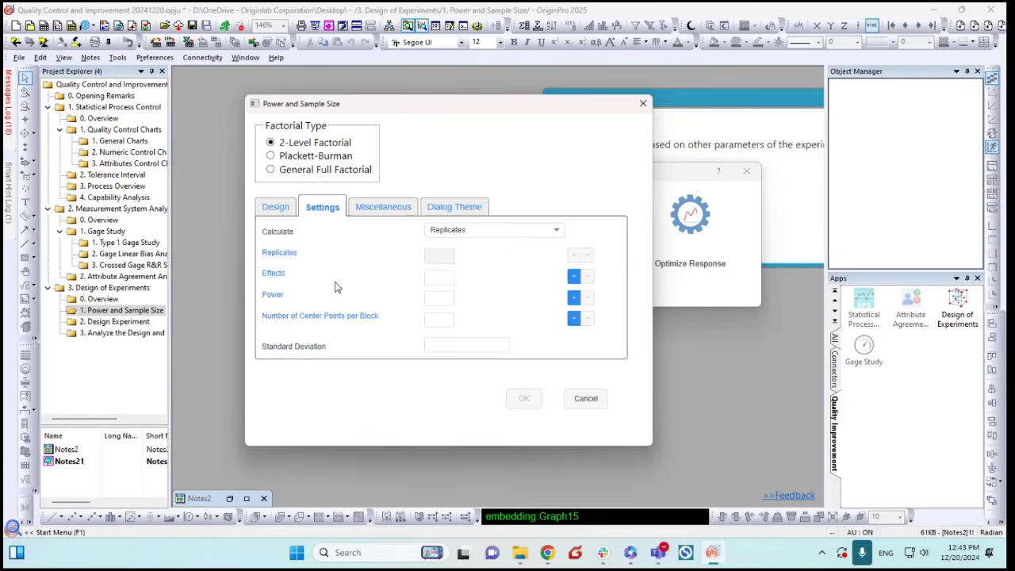
click(478, 233)
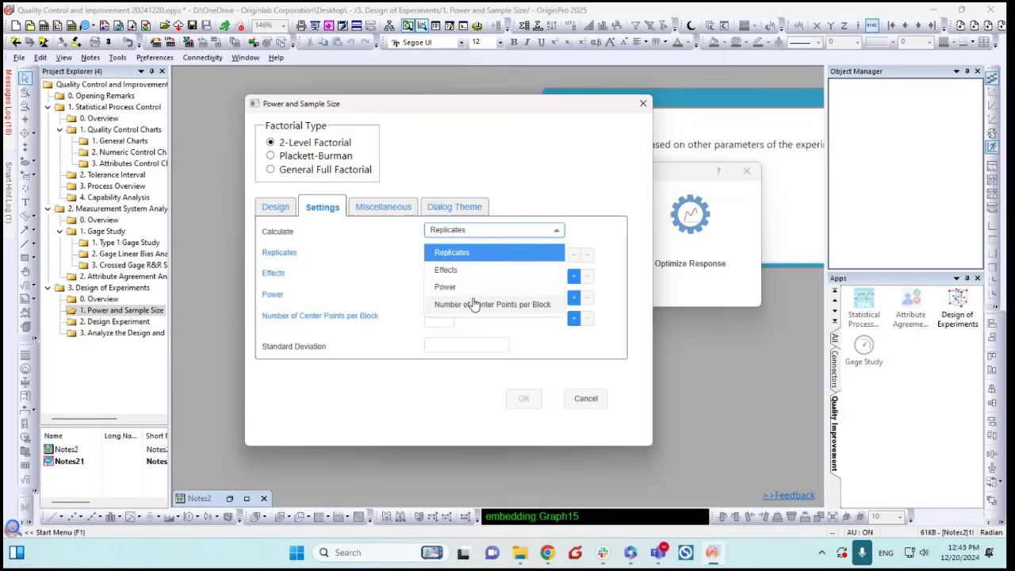
click(449, 291)
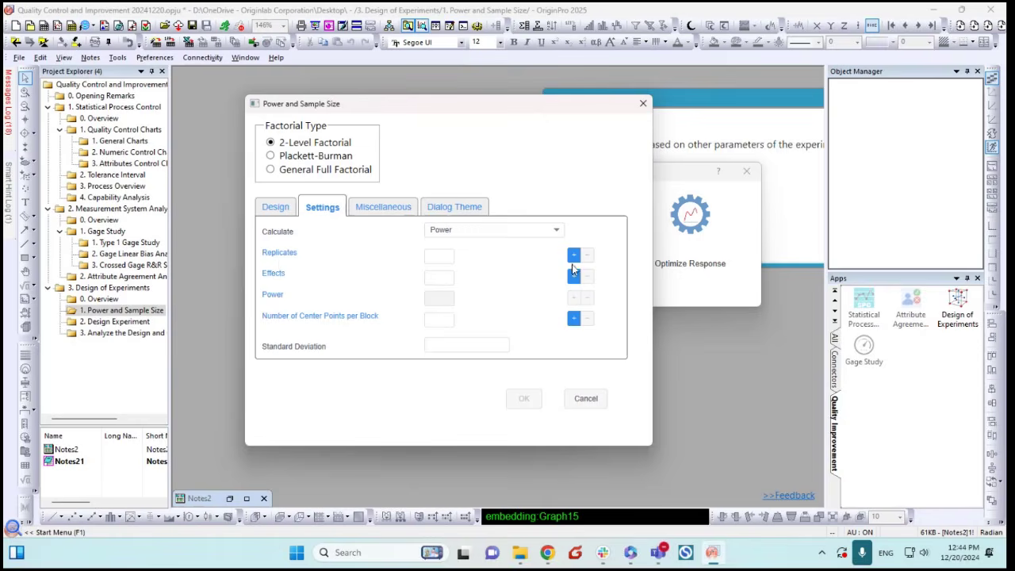
click(434, 256)
text(2)
click(470, 260)
text(3)
click(508, 261)
text(4)
Set the effect to 0.4, the center points per block to 0 and the standard deviation to 0.2
click(446, 281)
text(0.4)
click(498, 298)
click(450, 321)
click(436, 346)
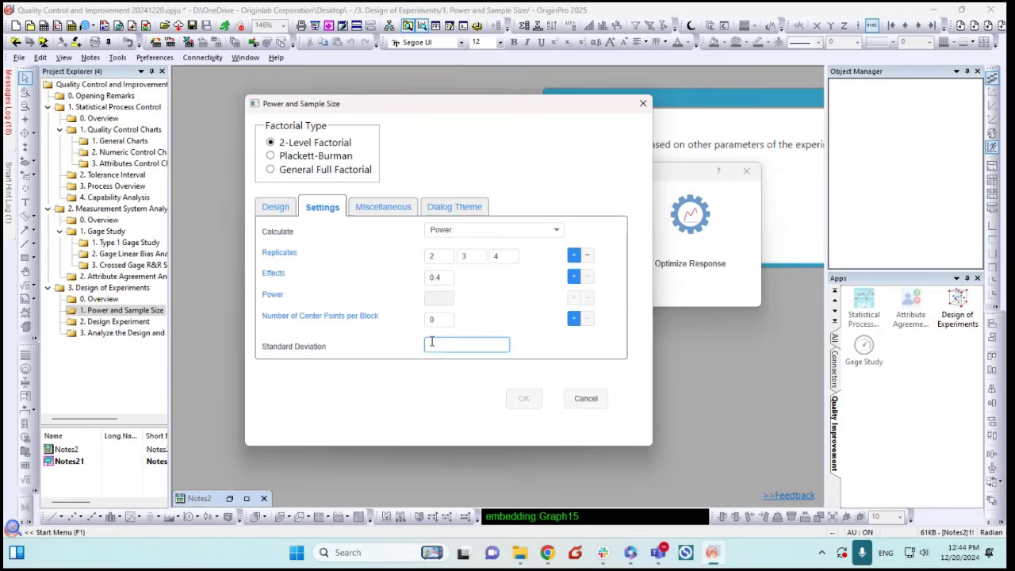
text(8)
click(345, 376)
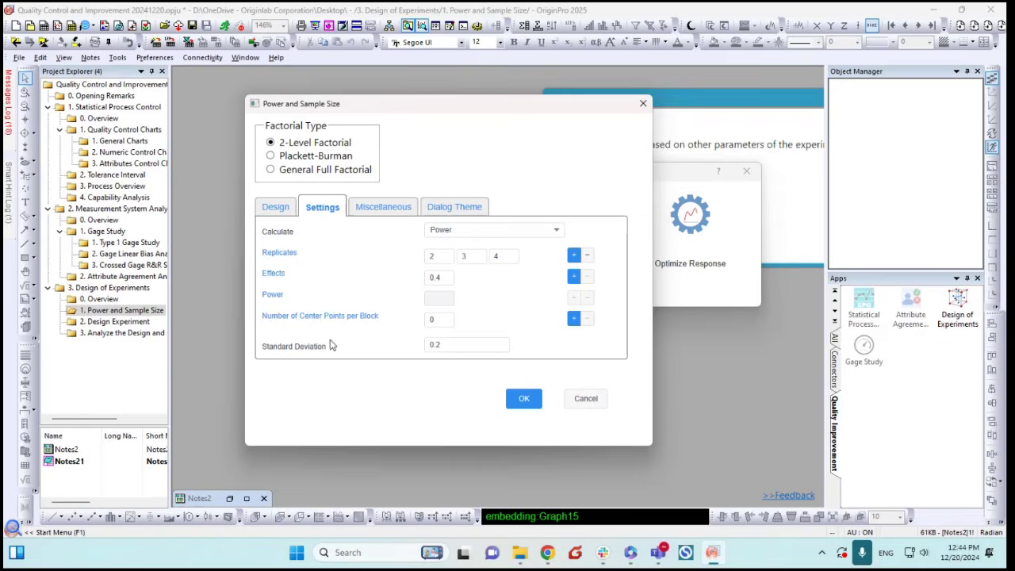
Run the power calculation at the 0.05 significance level, and enlarge the report window clear of the app dialog
click(367, 211)
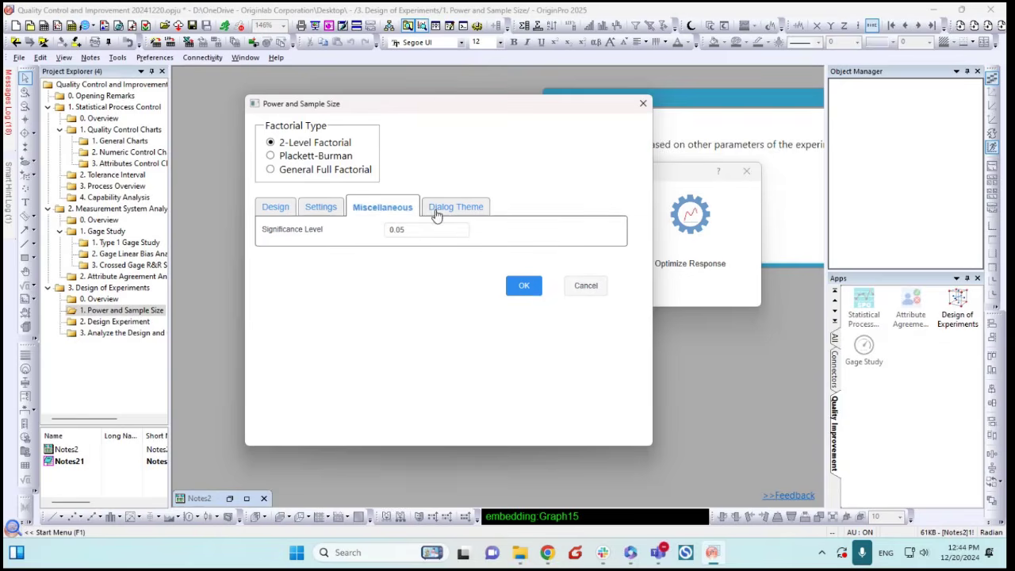
click(523, 289)
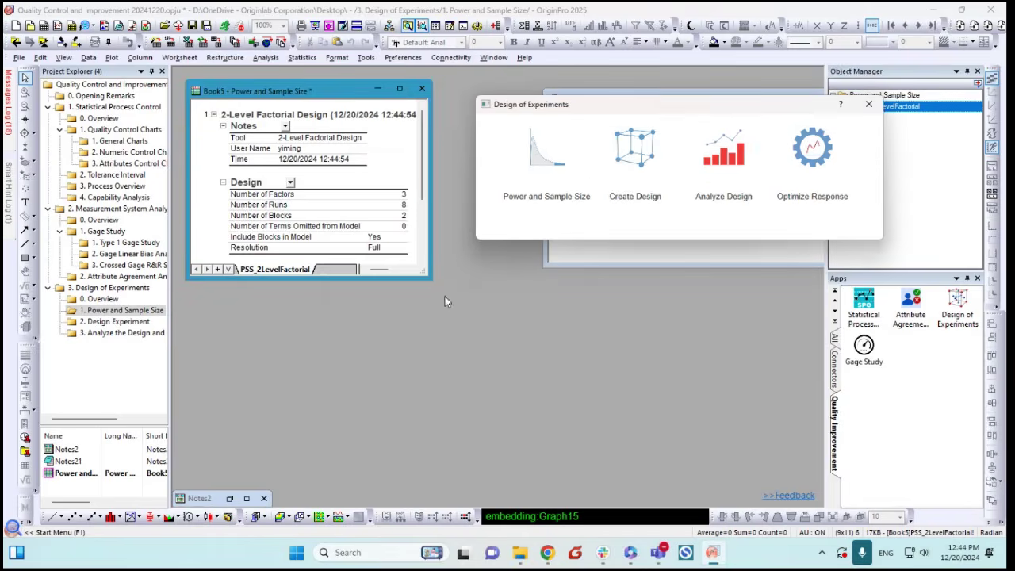
drag(433, 277, 555, 475)
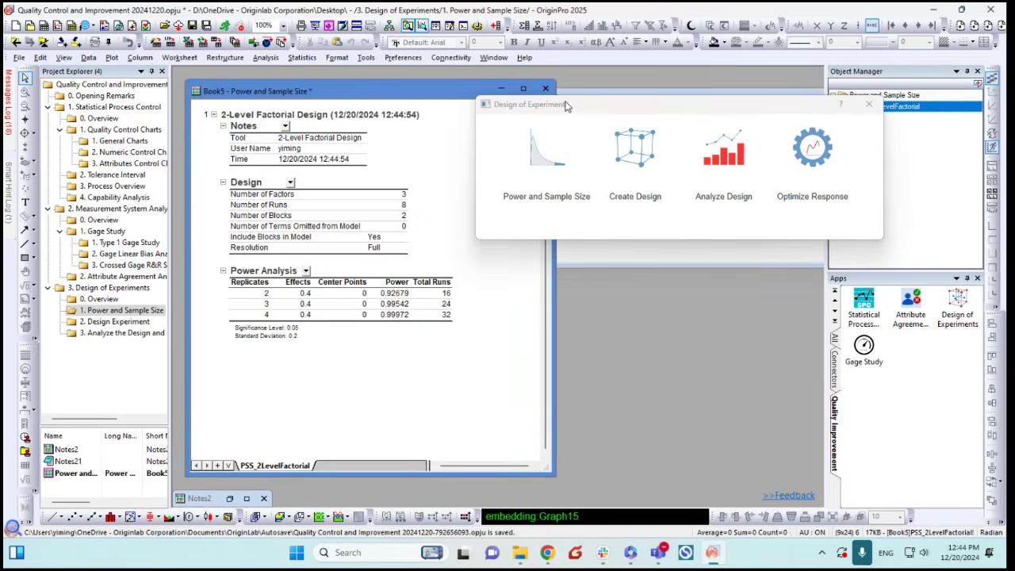
drag(565, 111, 666, 127)
Compare the power values against replicates, effects, center points and total runs in the Power Analysis table
click(400, 294)
drag(400, 302, 401, 317)
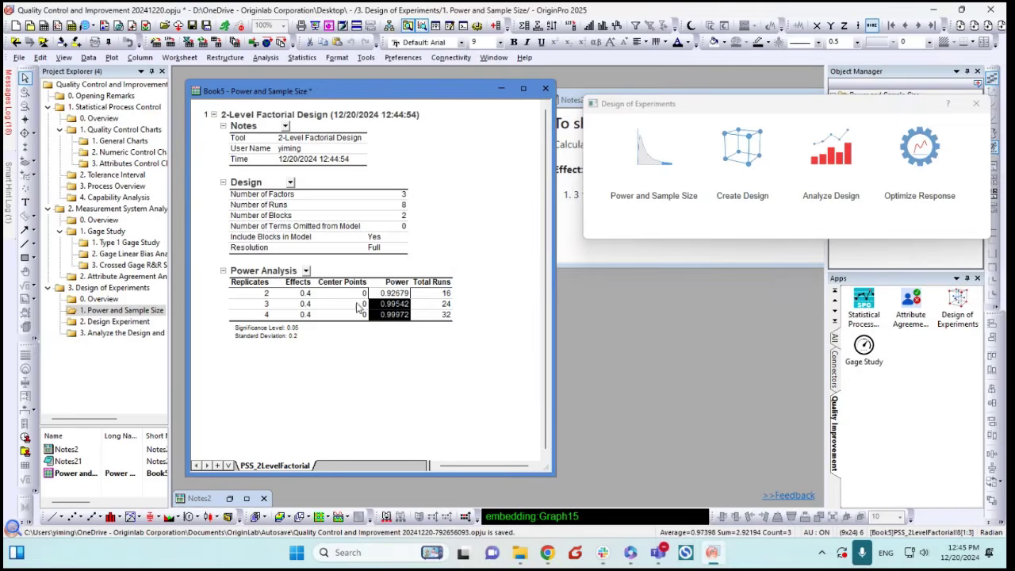
drag(265, 293, 262, 315)
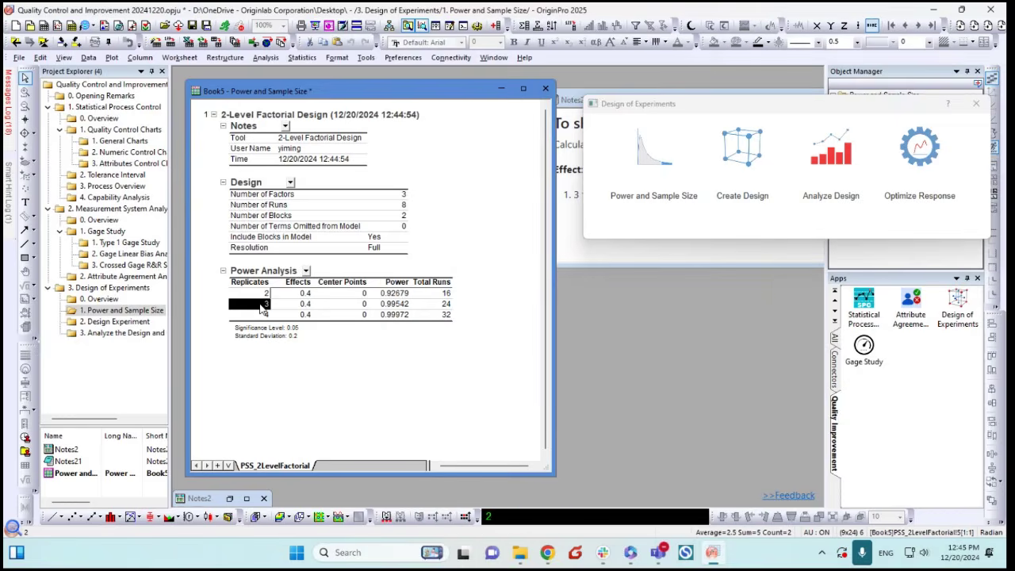
click(301, 306)
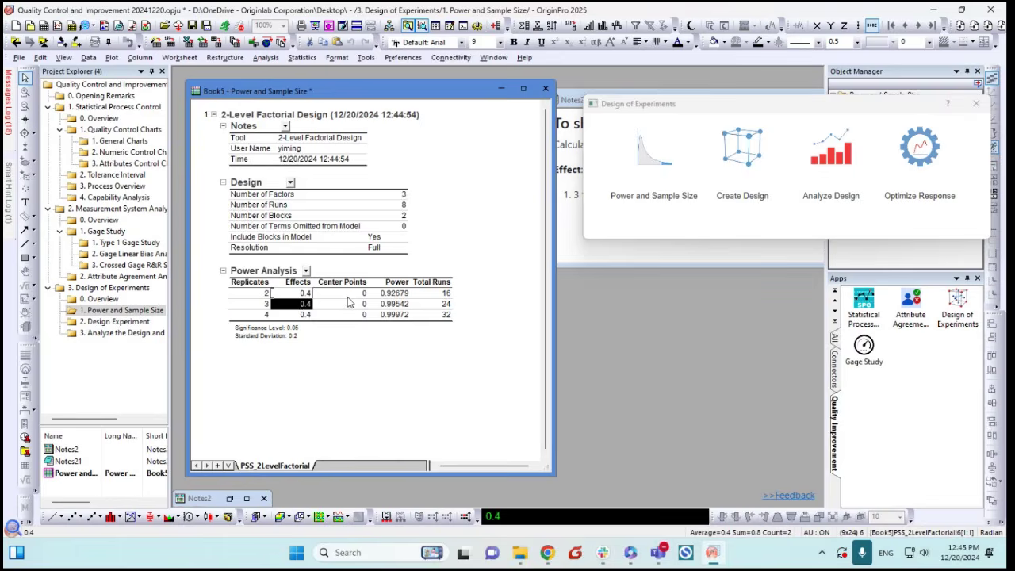
drag(348, 294, 350, 308)
click(404, 344)
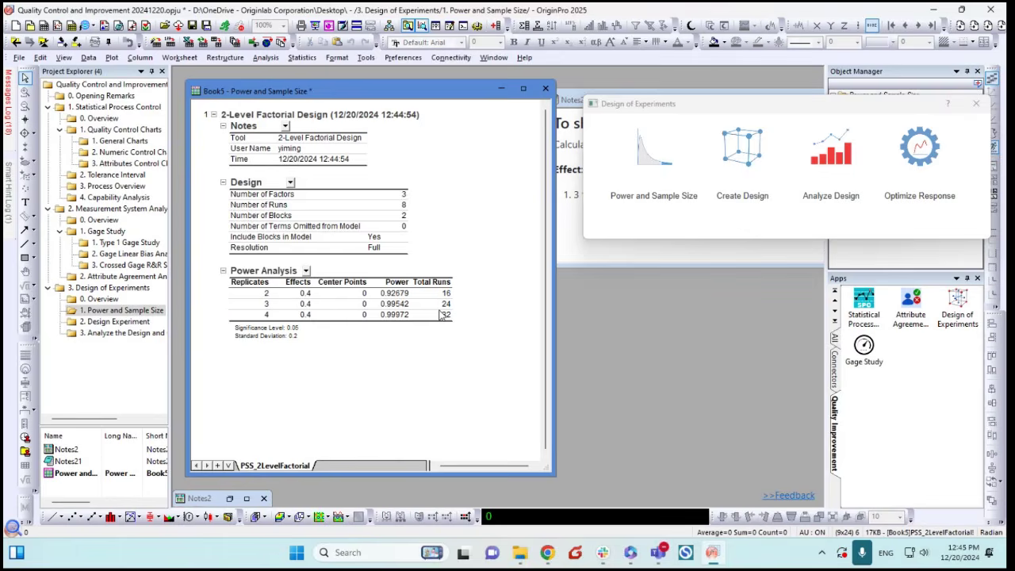
Check the Total Runs column of the Power Analysis table, and shrink the report window
drag(438, 293, 422, 342)
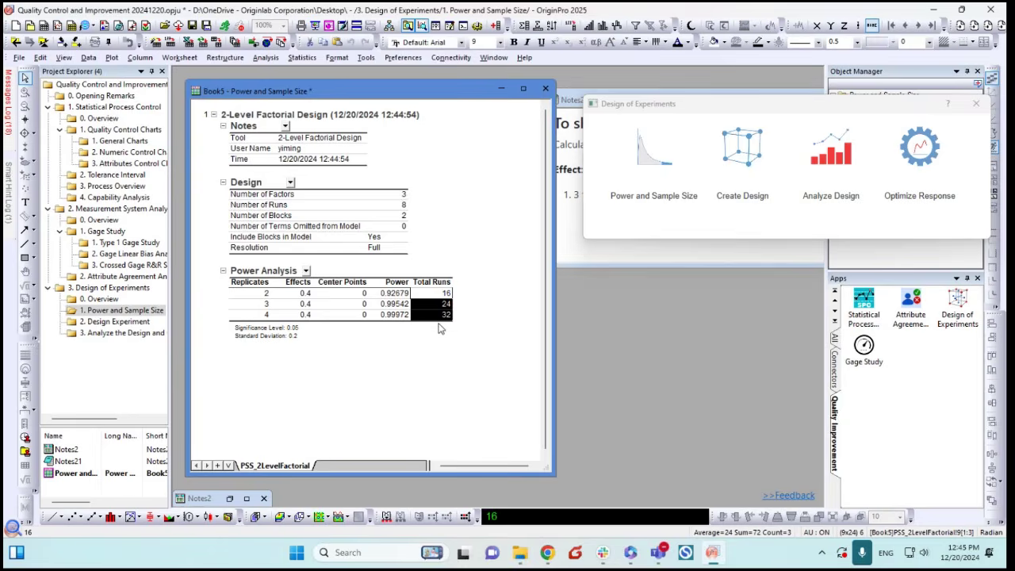
click(473, 257)
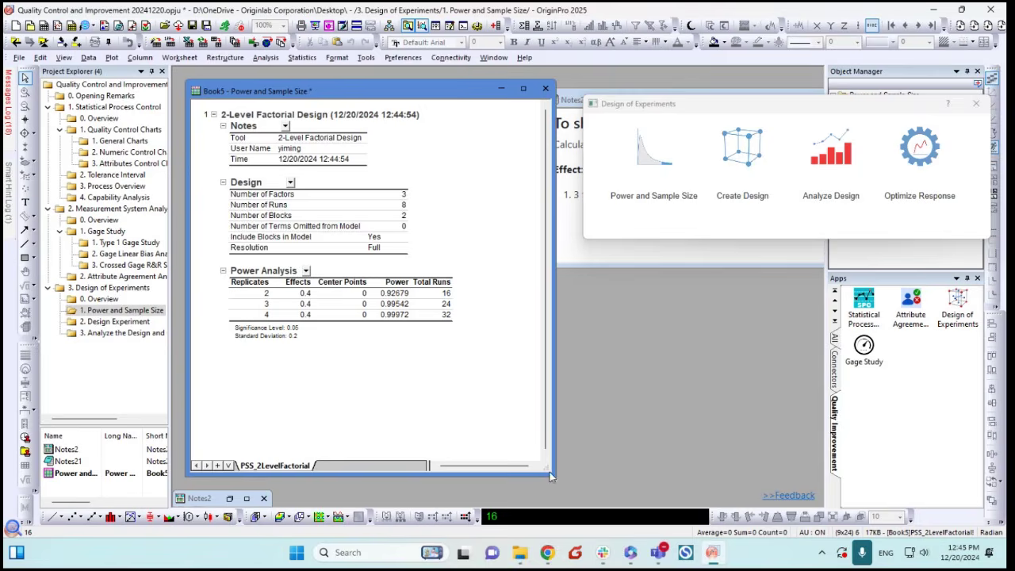
drag(553, 478, 495, 394)
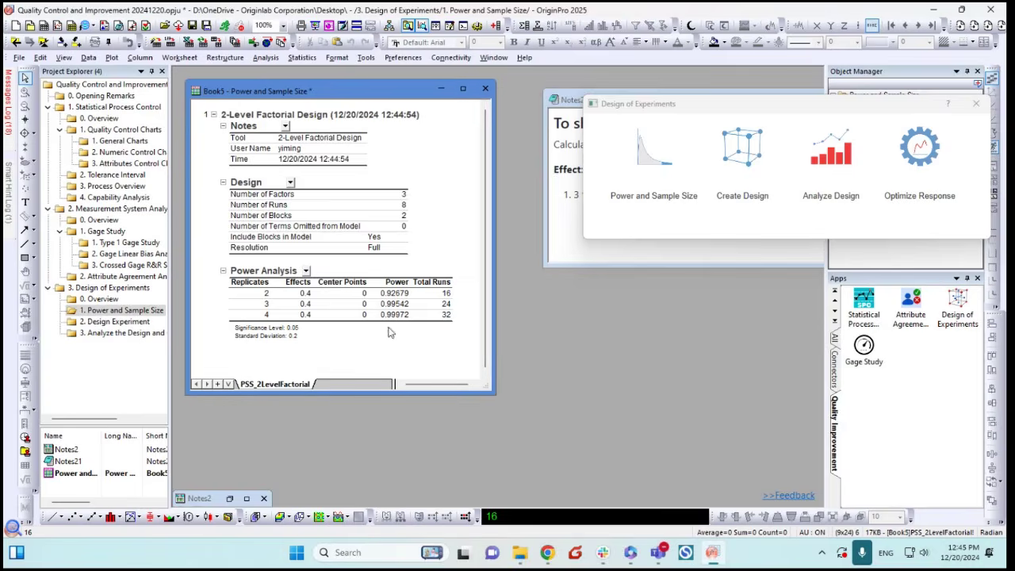
Open the 2. Design Experiment folder and start creating a Factorial Design from the Design of Experiments app
click(115, 321)
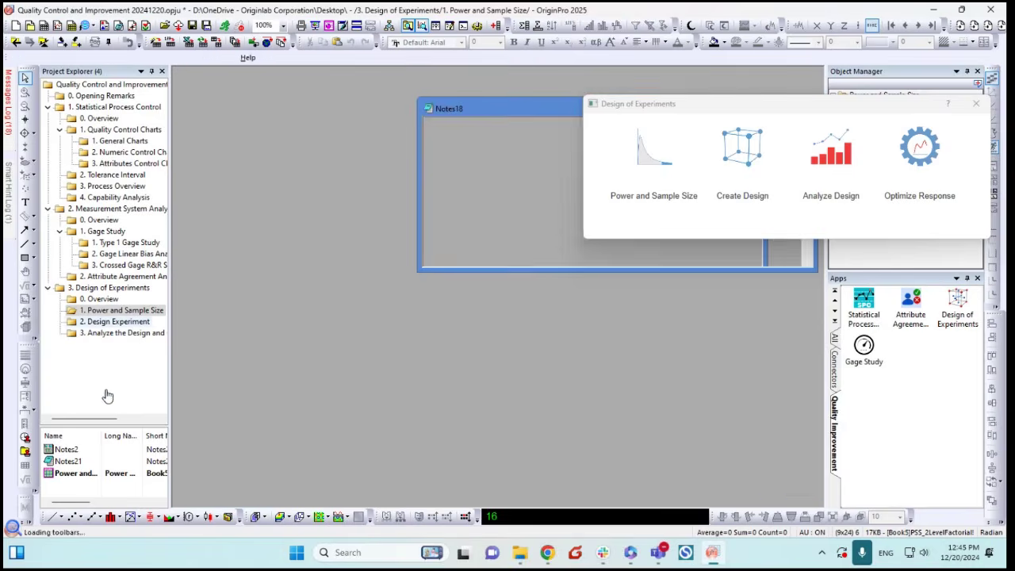
drag(687, 104, 512, 109)
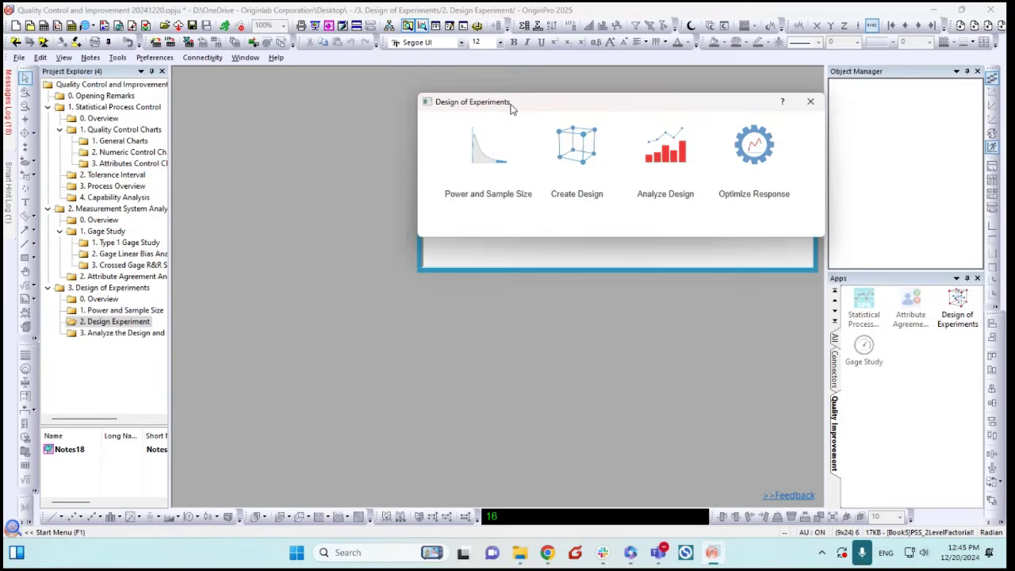
click(586, 161)
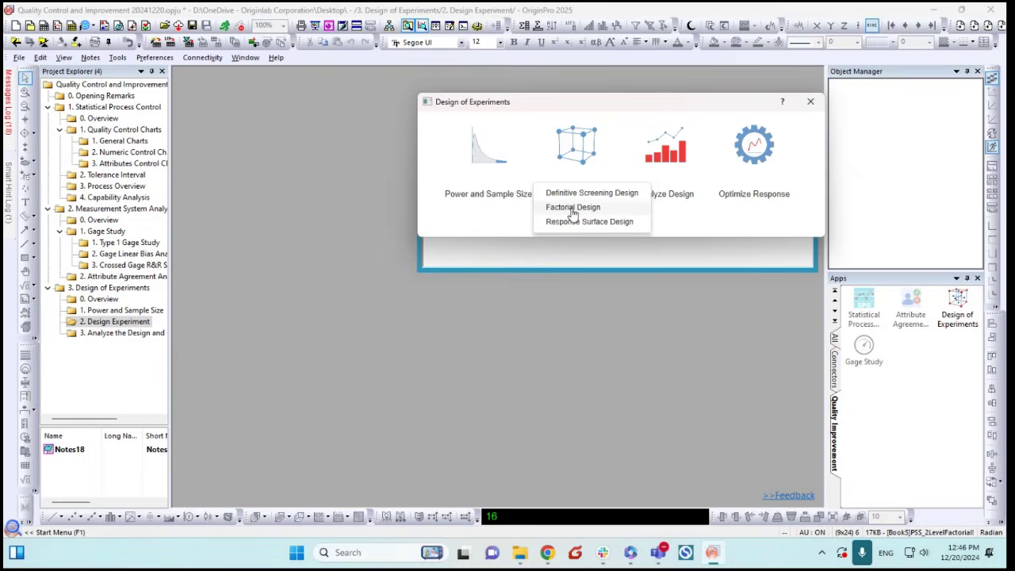
click(599, 209)
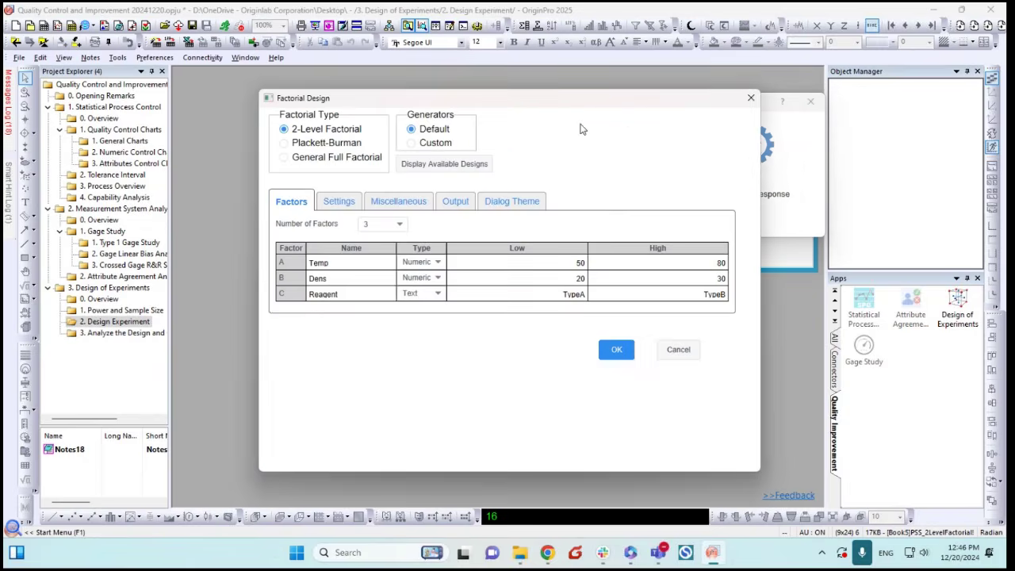
drag(585, 99, 573, 90)
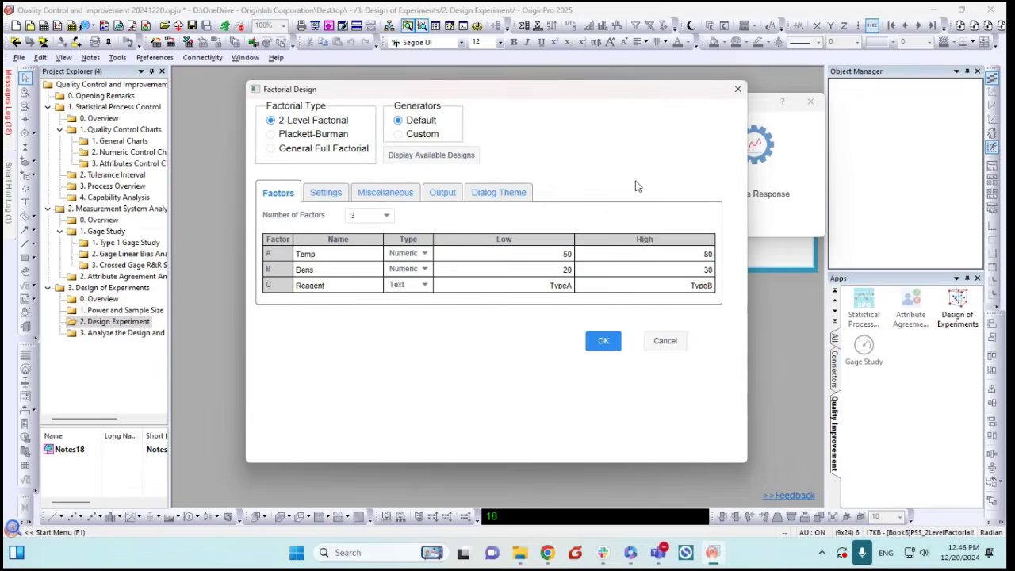
Examine the tables of available factorial and Plackett-Burman designs, and check the low and high levels of the factors
click(428, 162)
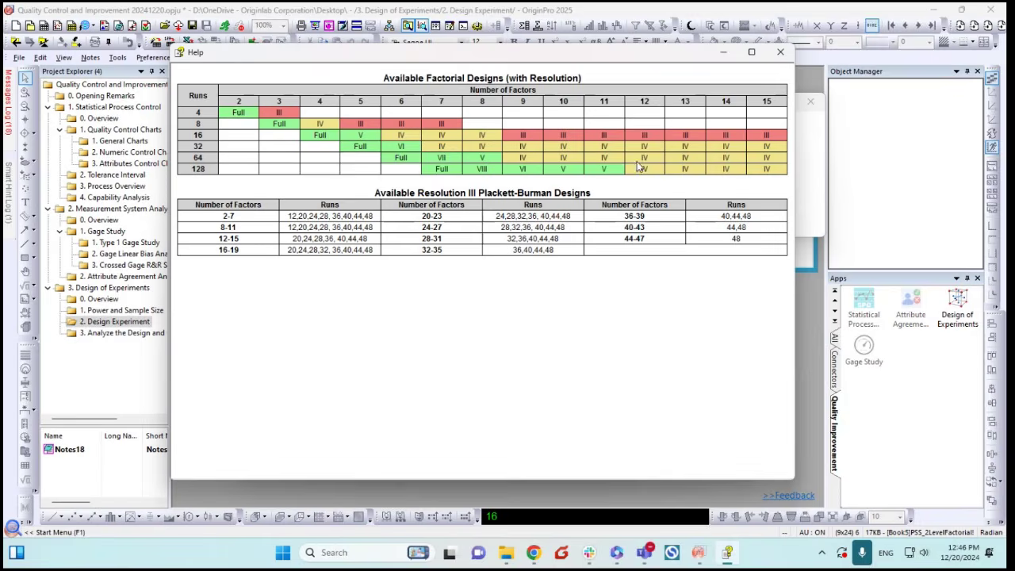
click(780, 52)
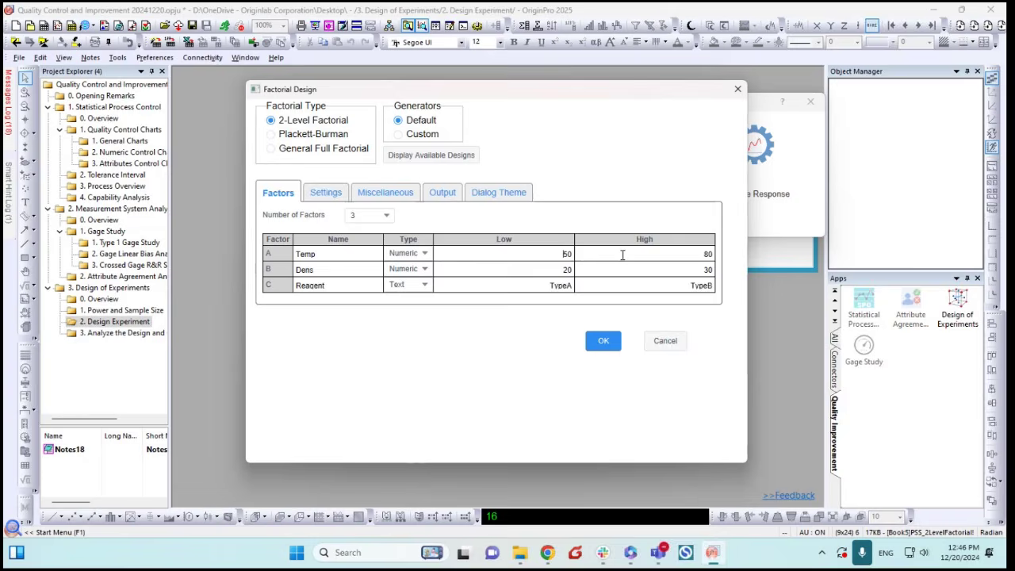
click(566, 269)
Look at the dialog theme's save and load options without saving or loading a theme
click(504, 198)
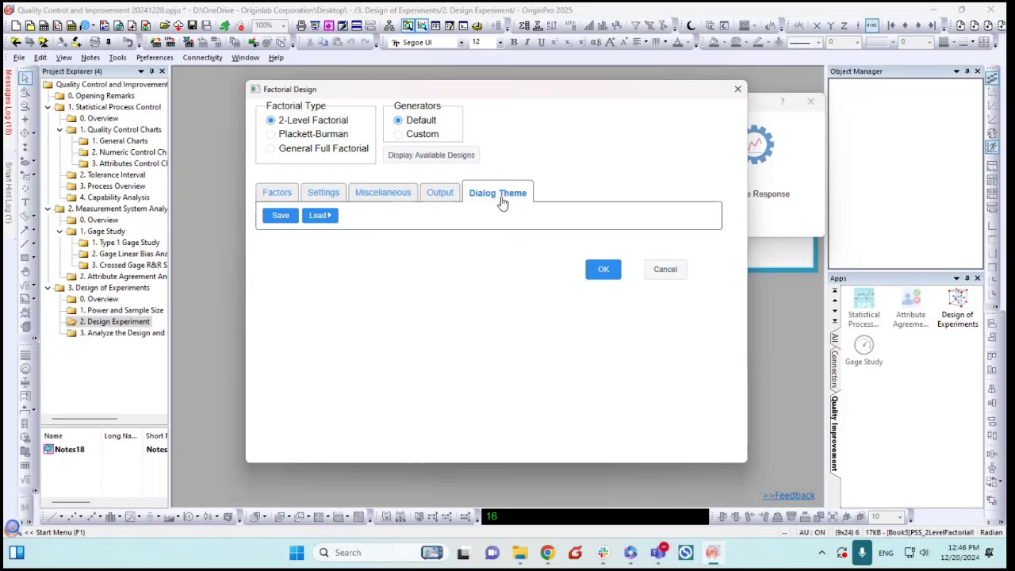
click(278, 218)
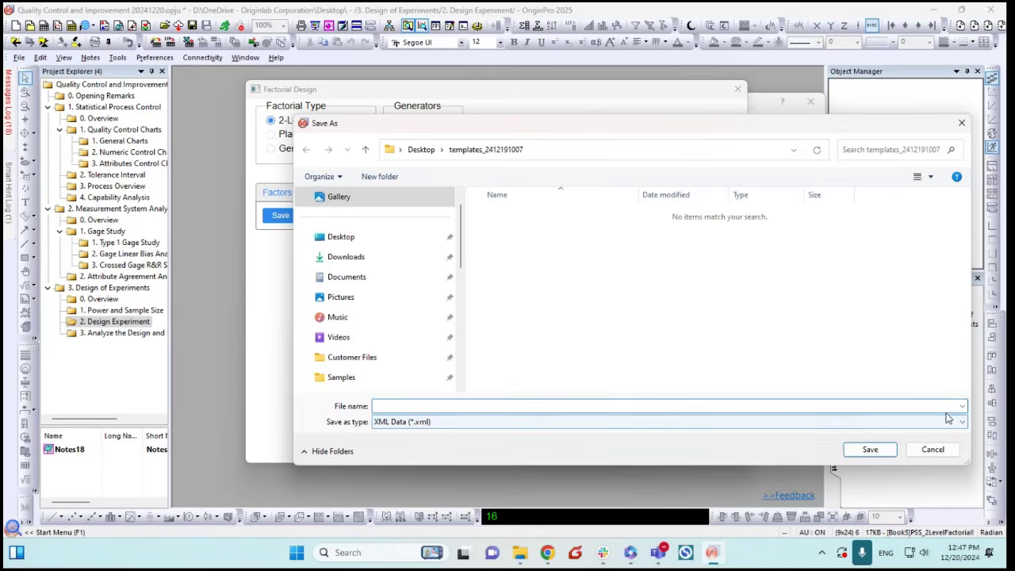
click(932, 449)
click(320, 215)
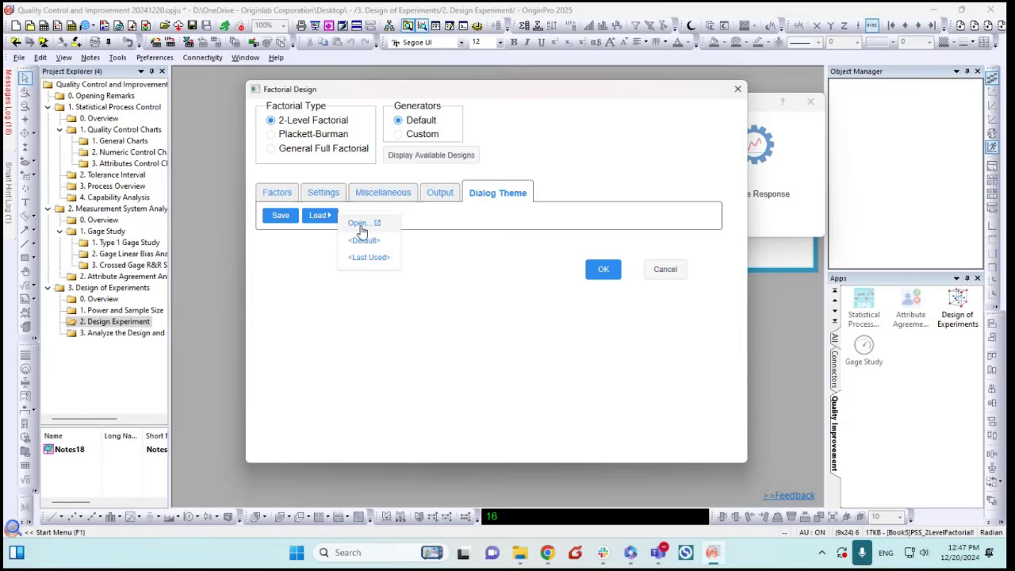
click(323, 270)
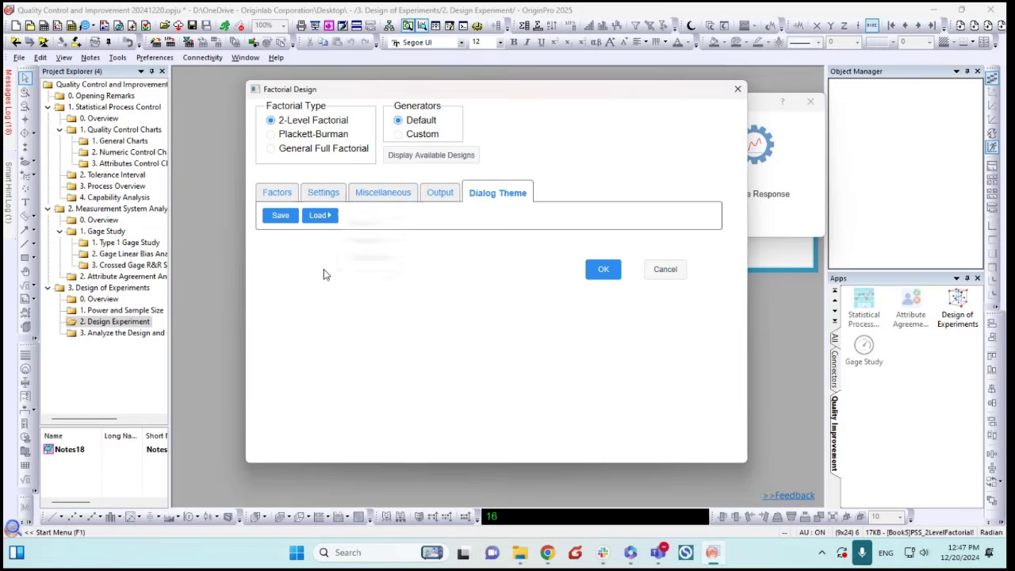
Choose the 8-run full factorial design and set the number of blocks to 2
click(323, 192)
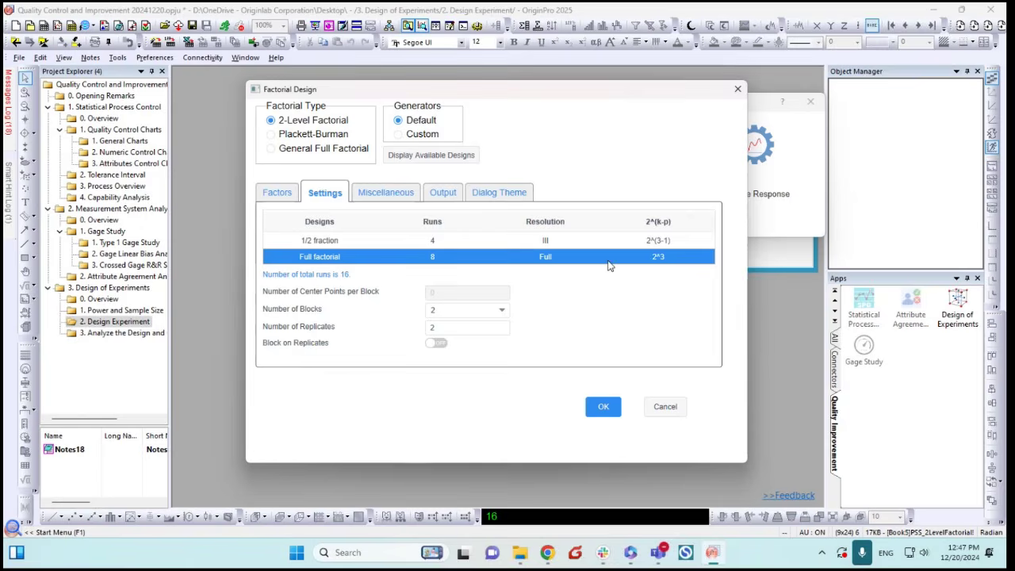
click(590, 244)
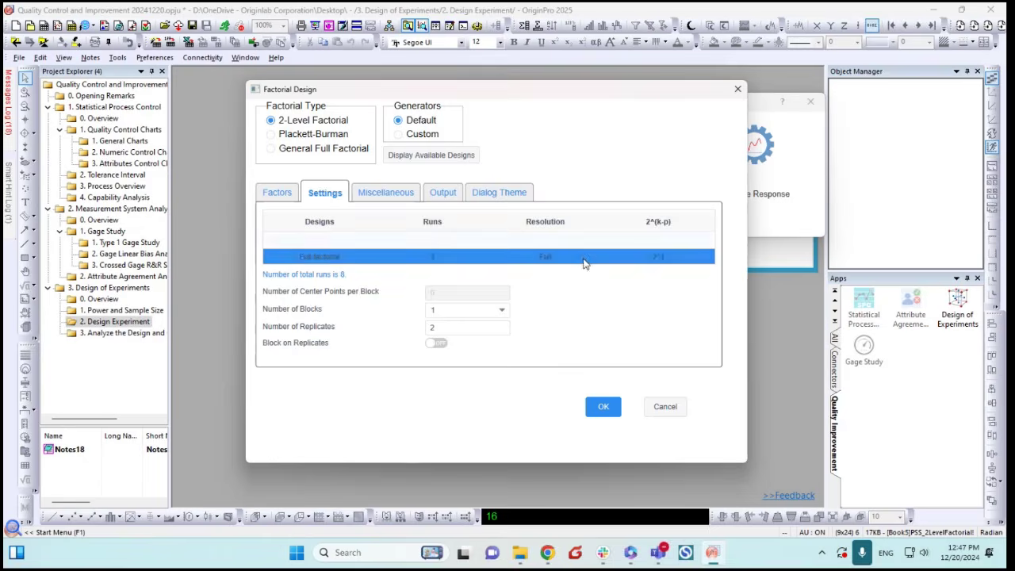
click(533, 259)
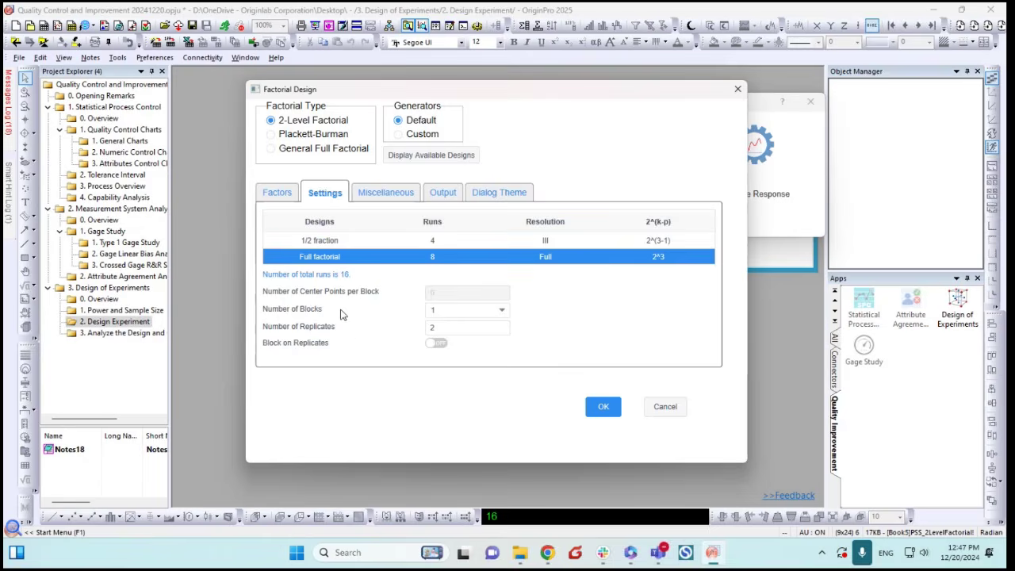
click(479, 317)
click(452, 349)
drag(516, 89, 501, 85)
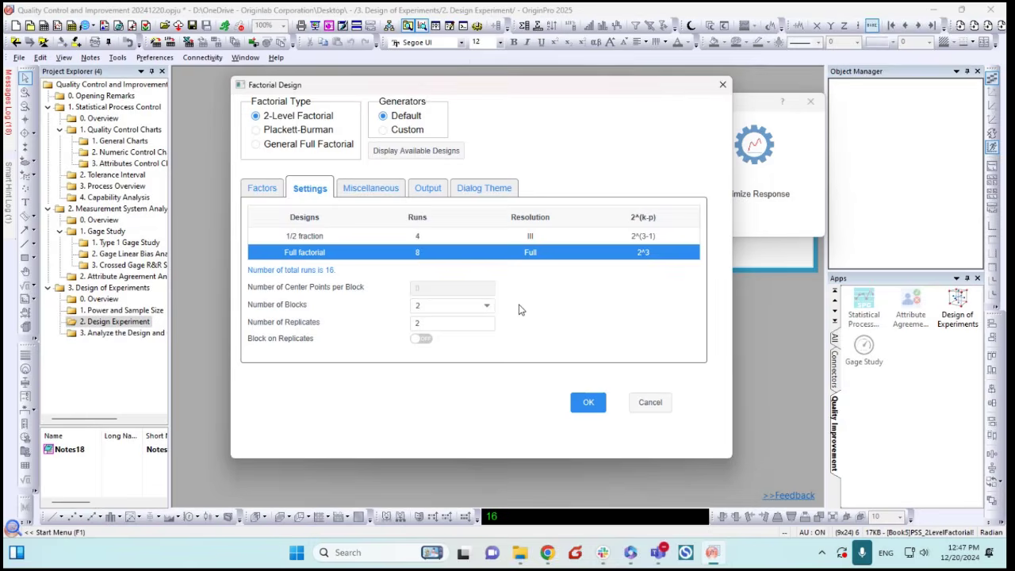
Review the randomization and output settings, and generate the 2-level factorial design
click(355, 192)
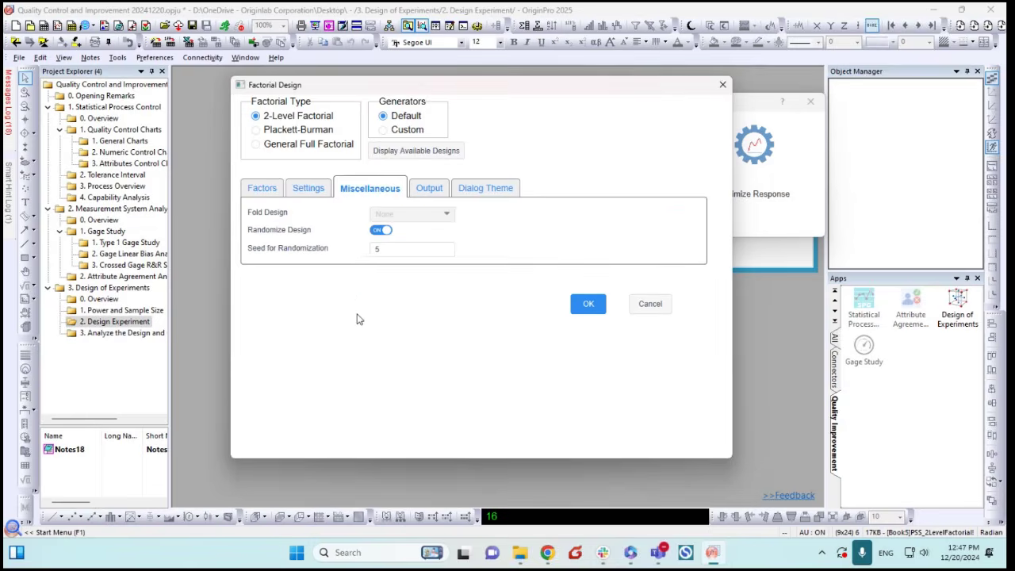
click(433, 198)
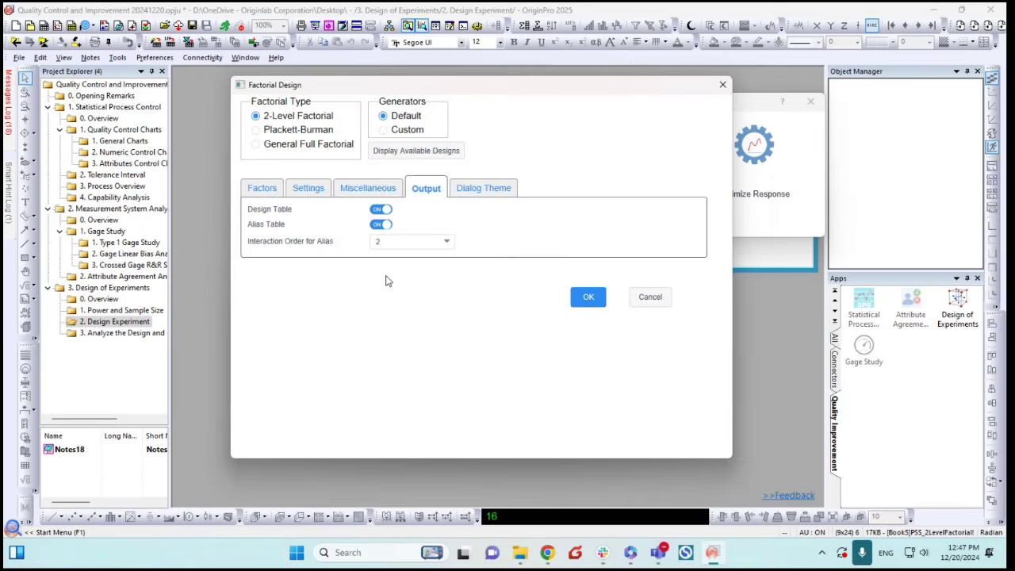
click(590, 298)
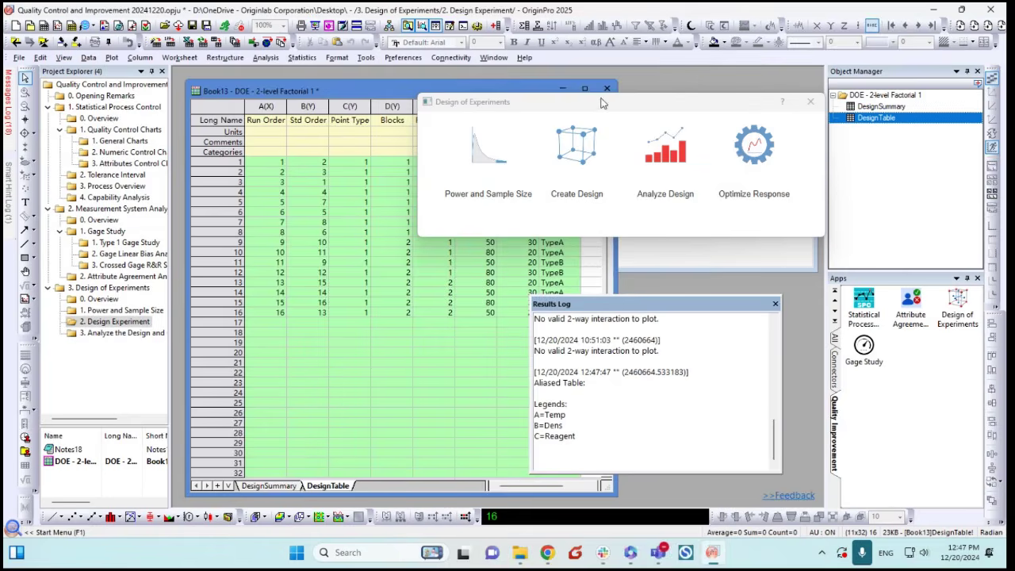
Move the app dialog aside, widen the design workbook, and highlight the Temp, Dens and Reagent columns
drag(600, 105, 855, 140)
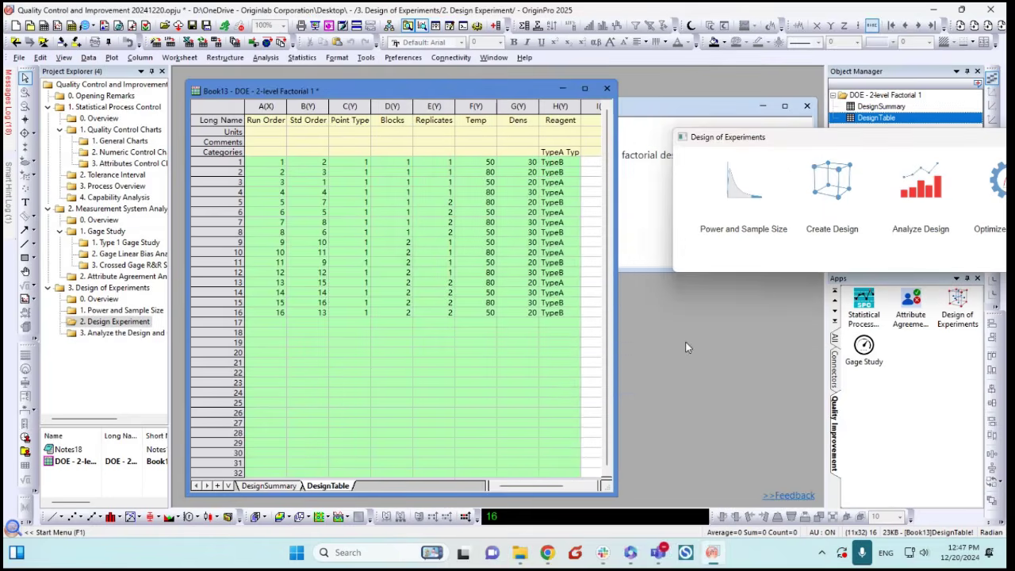
drag(616, 494, 652, 481)
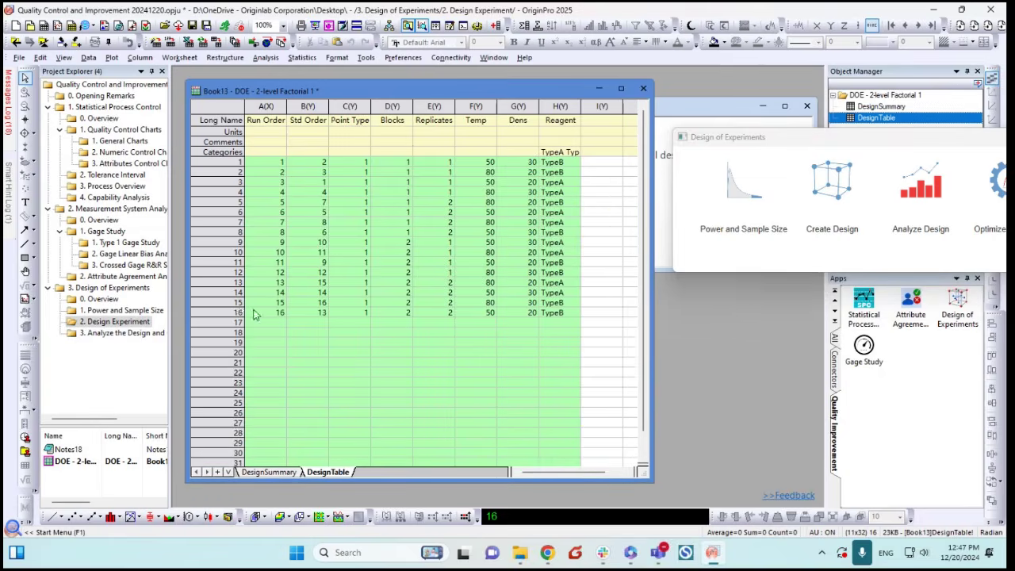
drag(477, 106, 559, 105)
drag(490, 85, 438, 82)
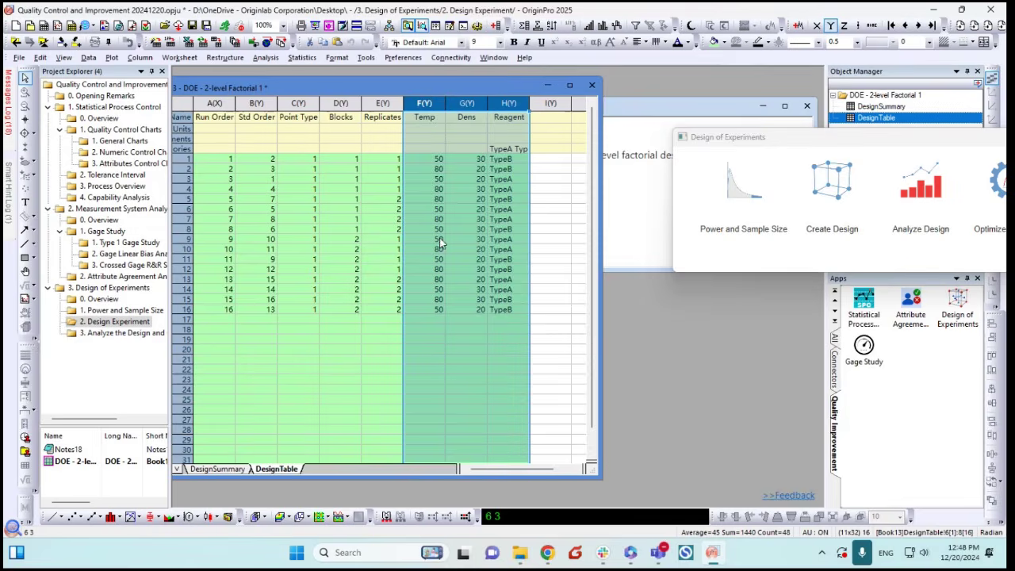
Enlarge the design workbook further and locate the empty column beside Reagent where a response can go
drag(601, 478, 718, 486)
drag(540, 130, 551, 121)
drag(526, 90, 594, 88)
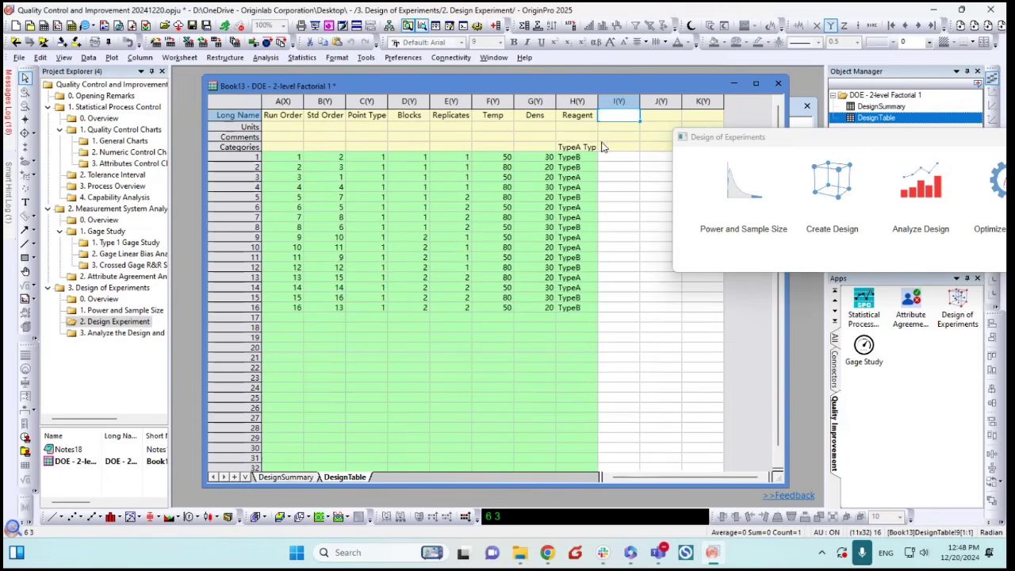
click(740, 356)
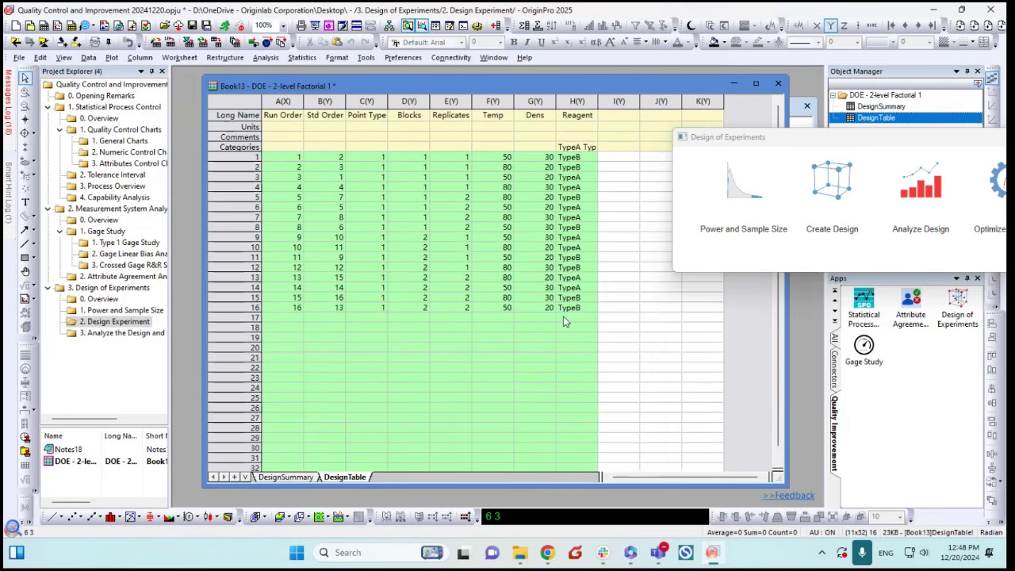
Review the design properties in the DesignSummary sheet with its first column widened, and return to the DesignTable sheet
click(280, 479)
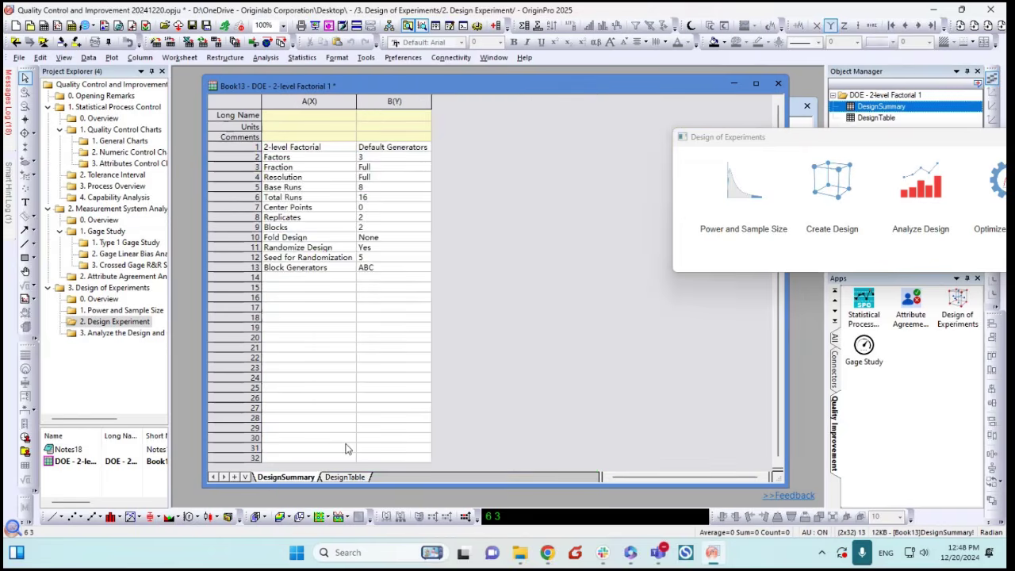
drag(356, 104, 366, 104)
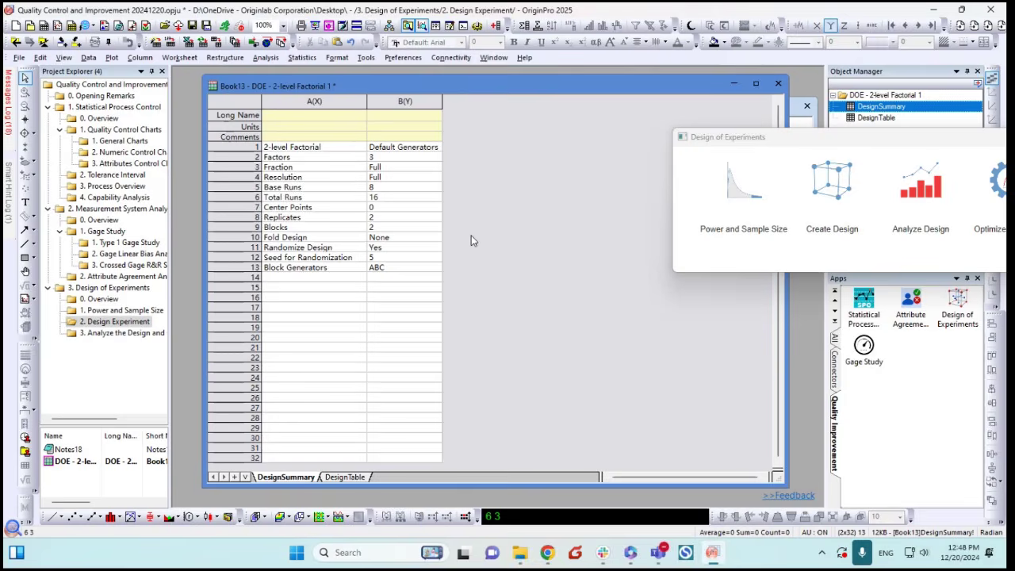
click(343, 477)
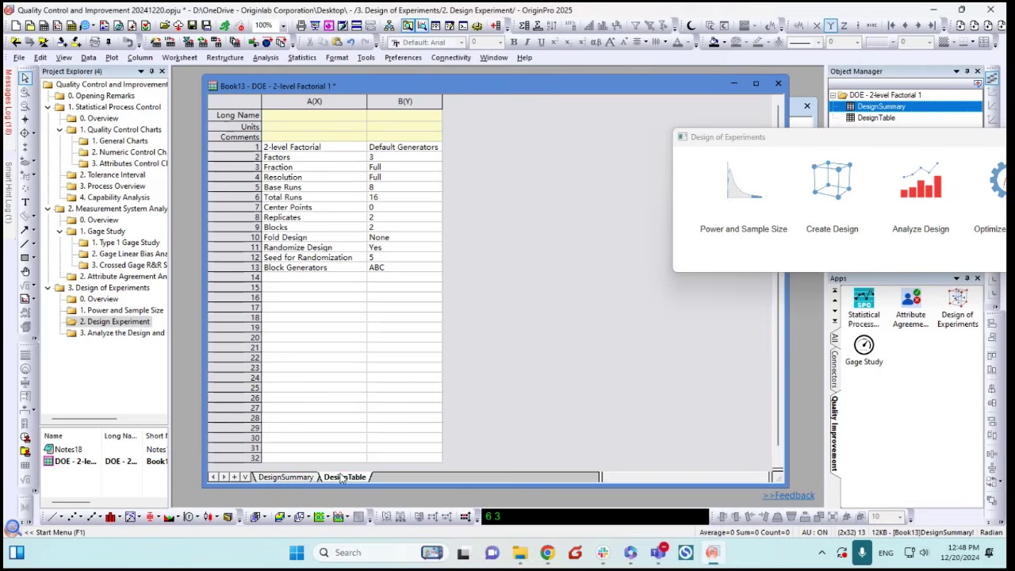
Open the folder for analyzing the design, enlarge its workbook, and start Analyze Factorial Design on the DesignTable sheet
click(122, 339)
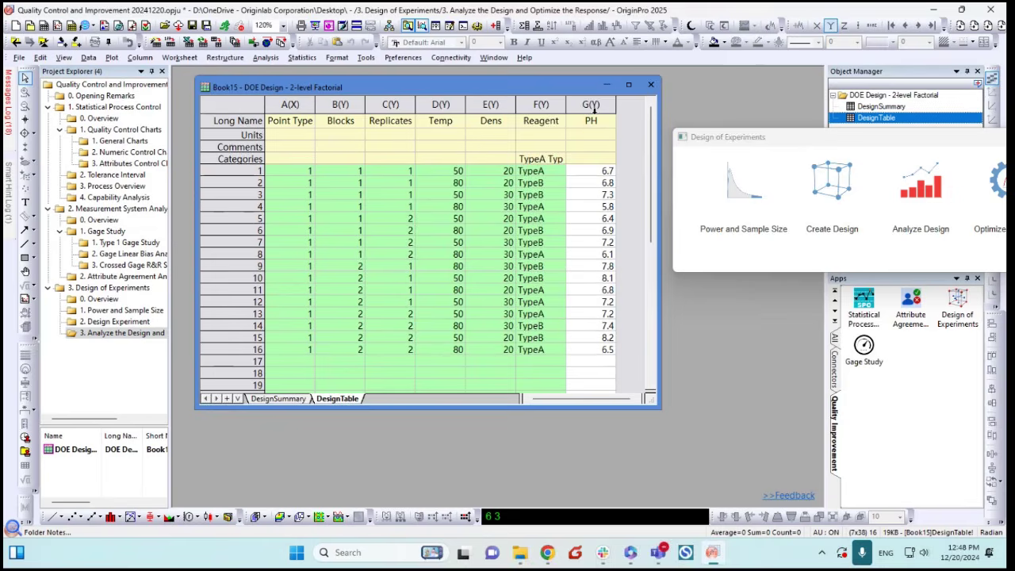
drag(661, 410, 669, 483)
drag(757, 145, 555, 90)
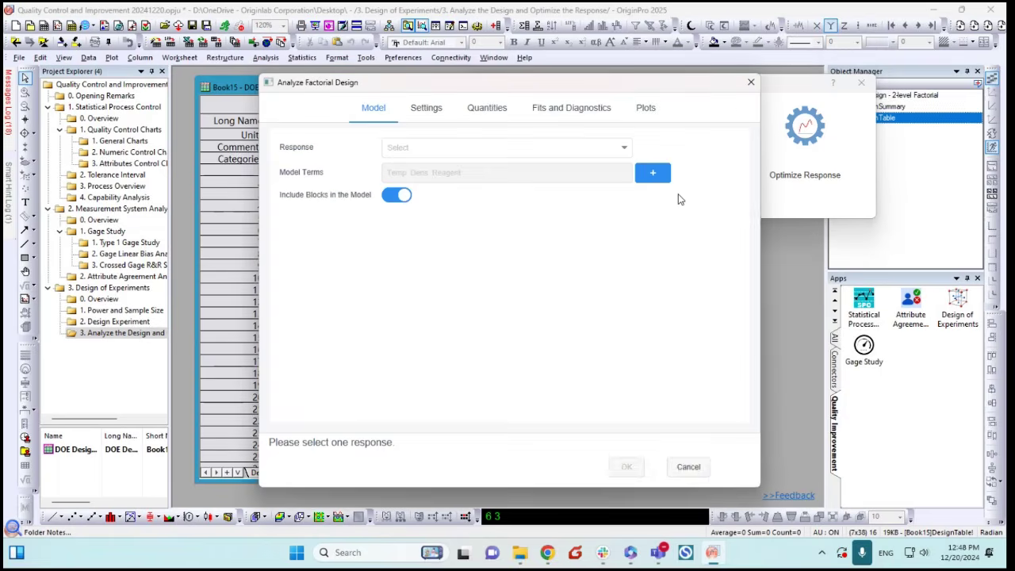
drag(630, 87, 728, 87)
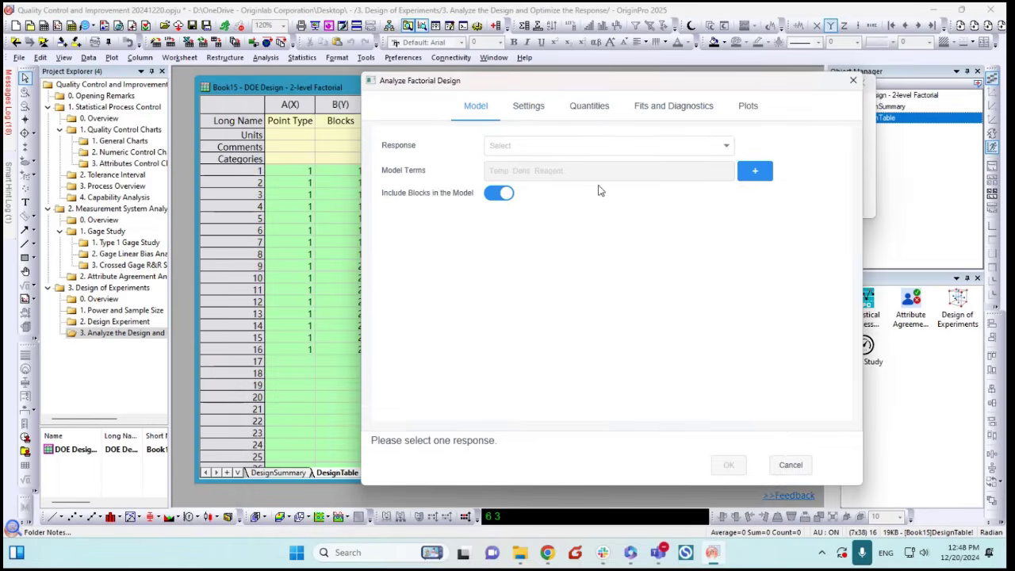
Set PH as the response and generate the model terms up to order 2
click(639, 152)
click(528, 170)
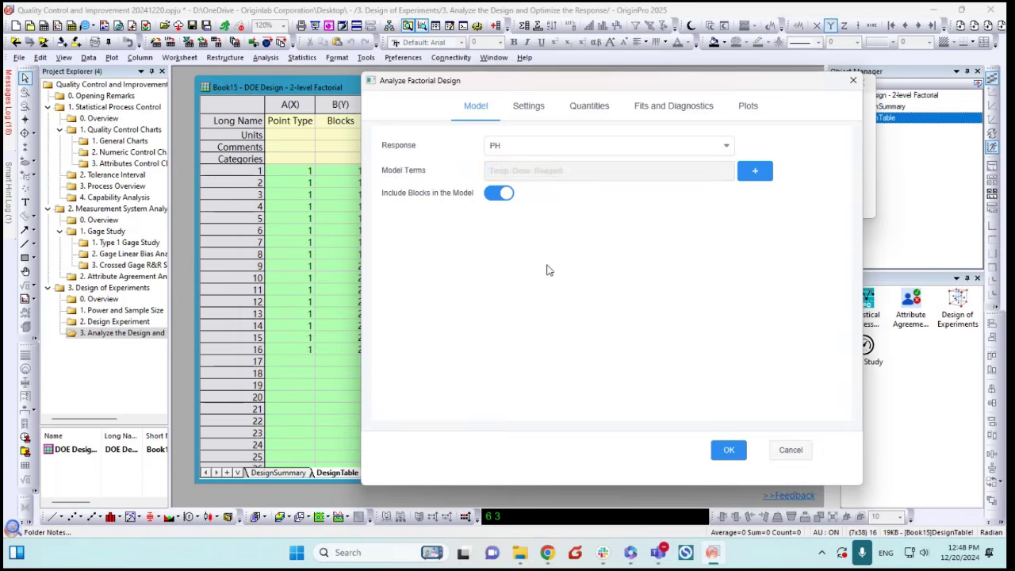
drag(486, 83, 606, 74)
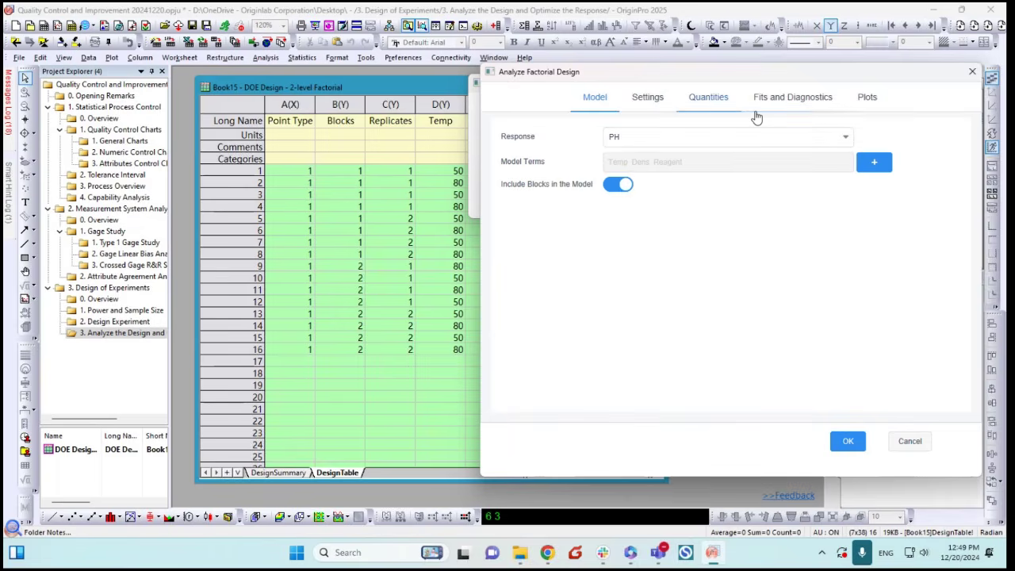
click(873, 167)
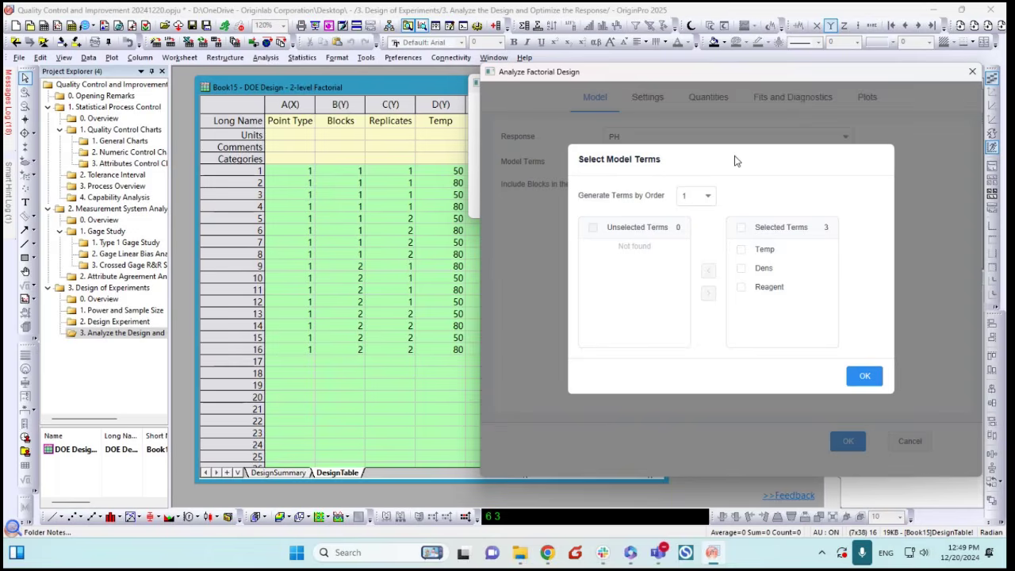
click(697, 198)
click(692, 246)
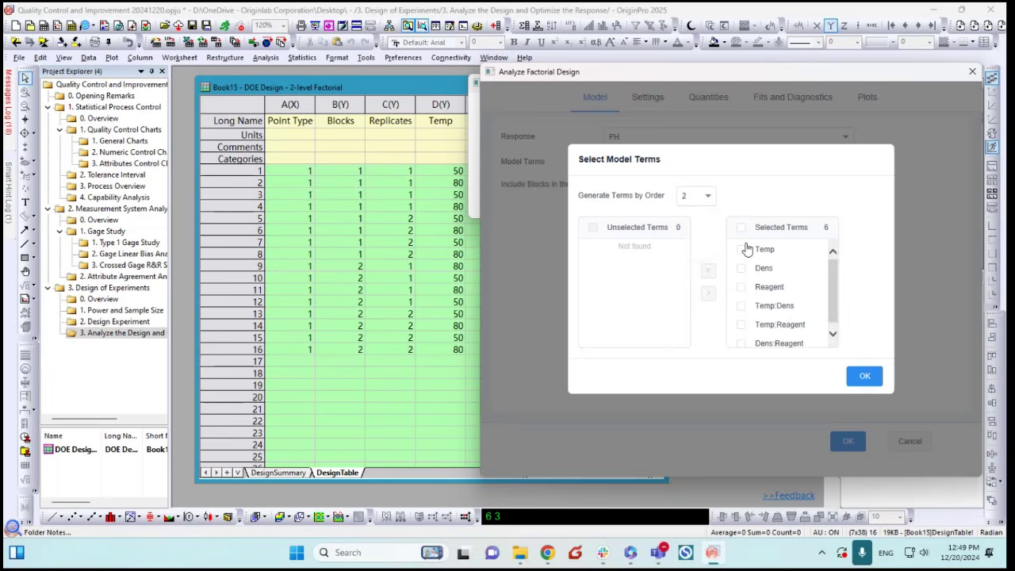
scroll(829, 293, down, 1)
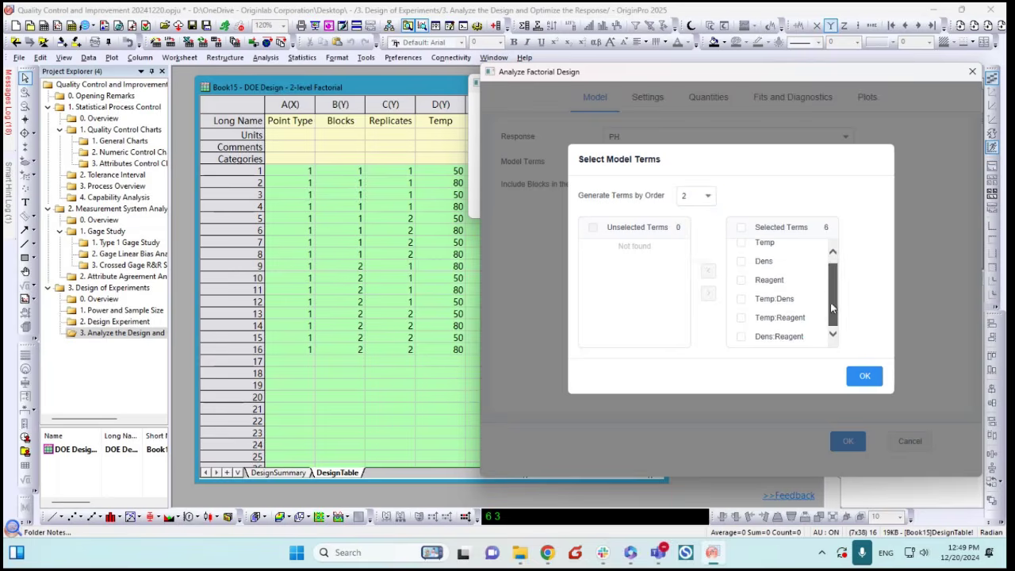
click(864, 376)
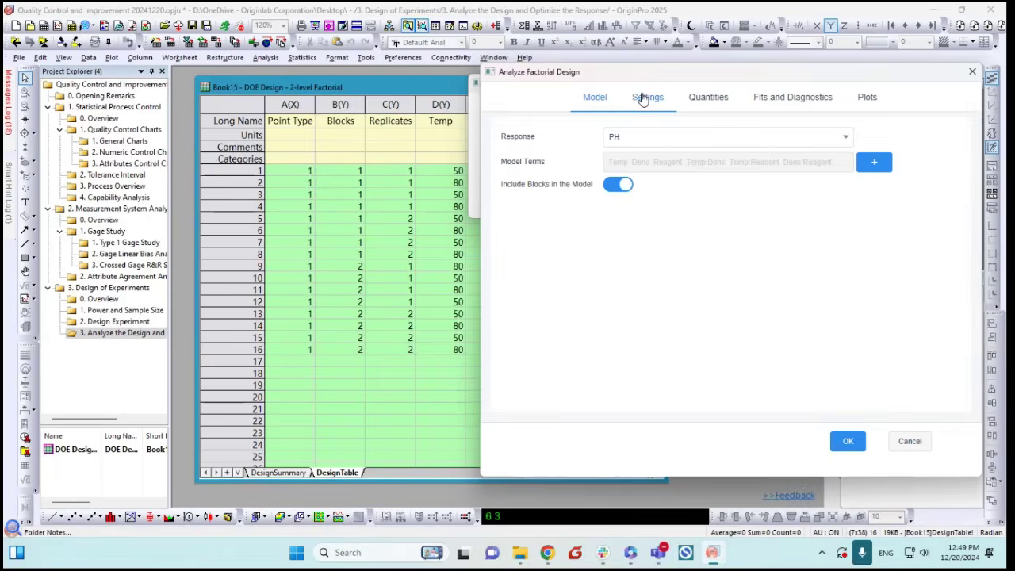
Review the analysis options for confidence level, means table, coefficients table, fit statistics, fitted values and residuals
click(644, 96)
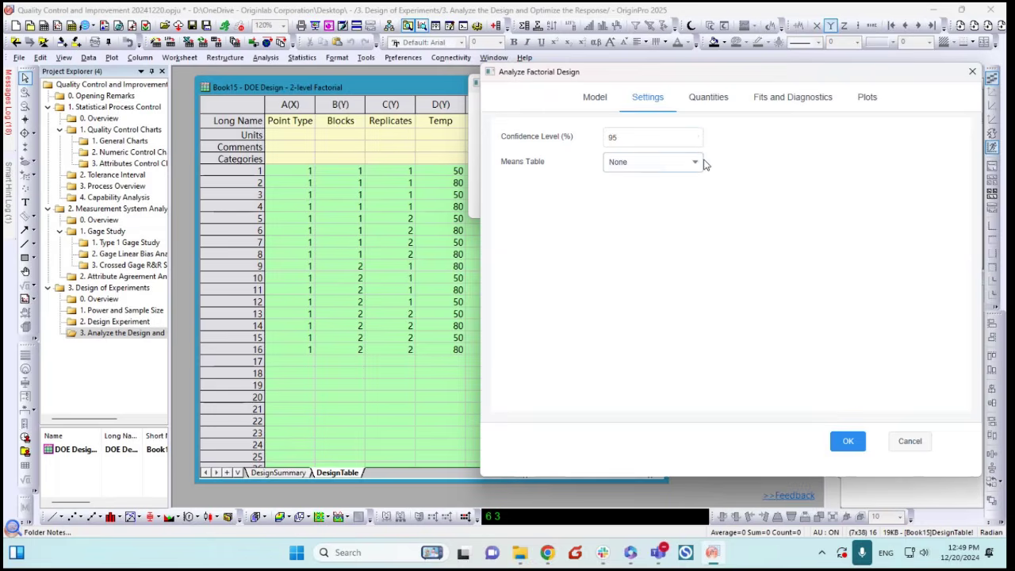
click(708, 99)
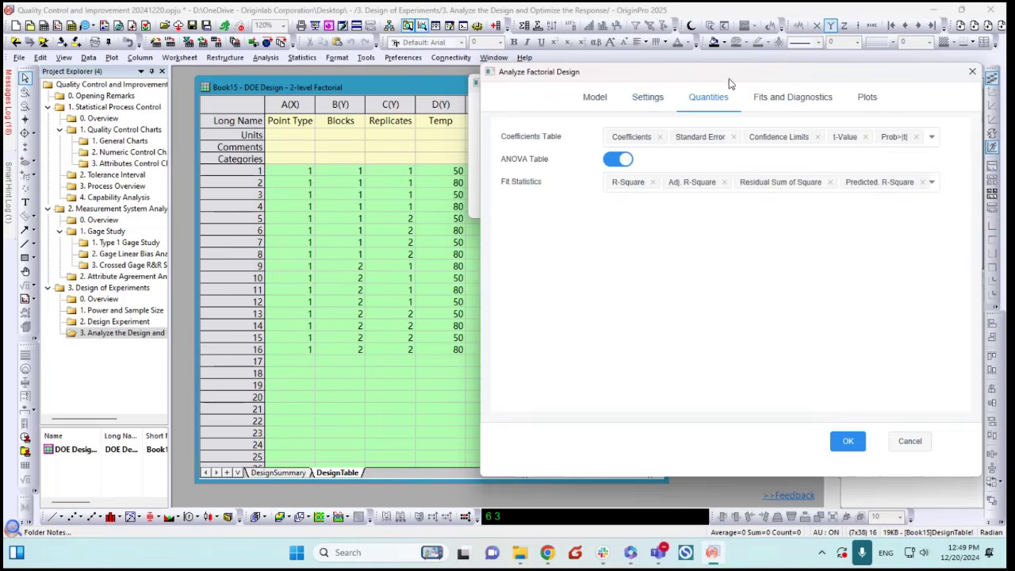
drag(728, 77, 621, 75)
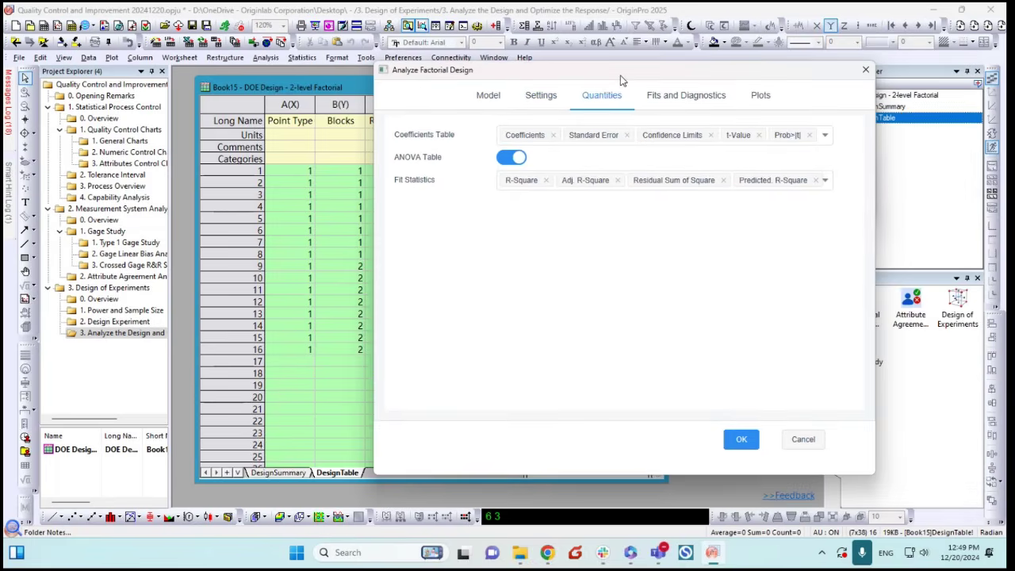
click(825, 136)
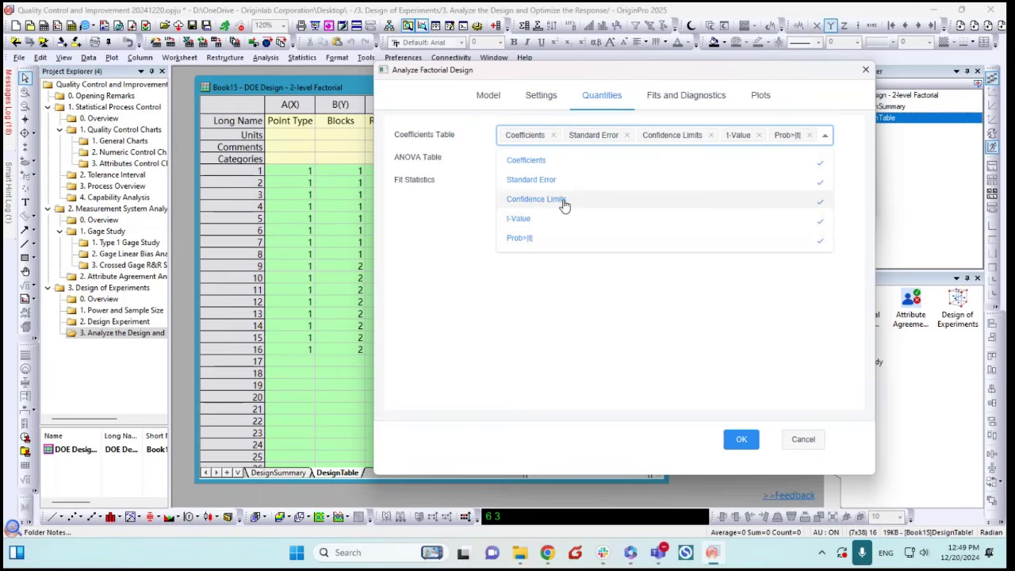
click(442, 233)
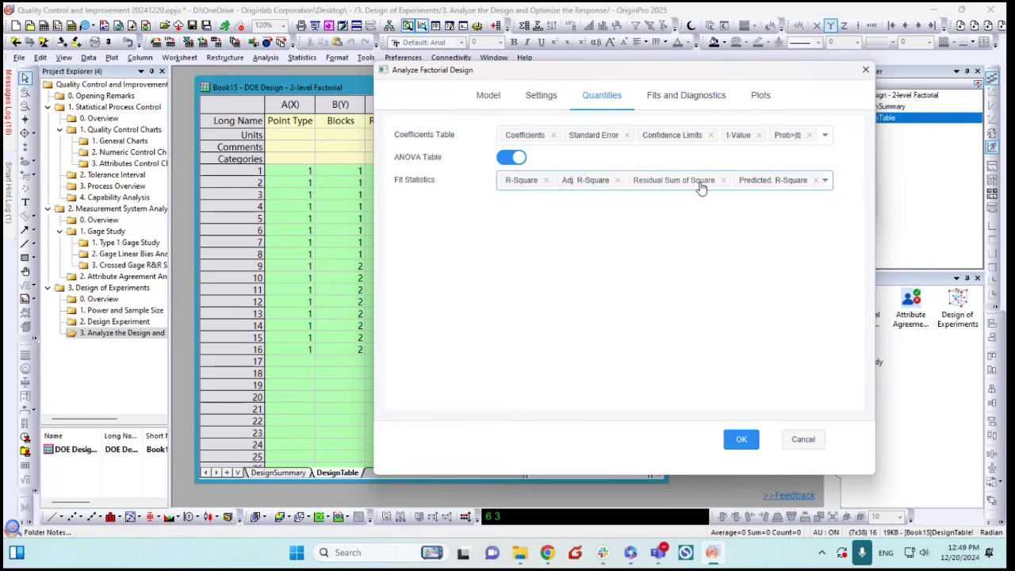
click(655, 97)
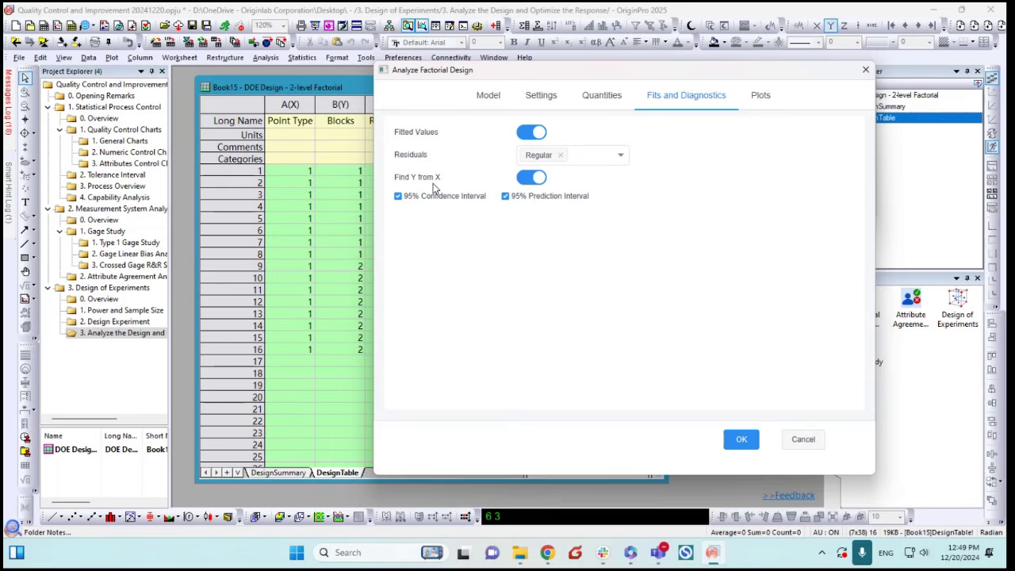
drag(583, 73, 577, 75)
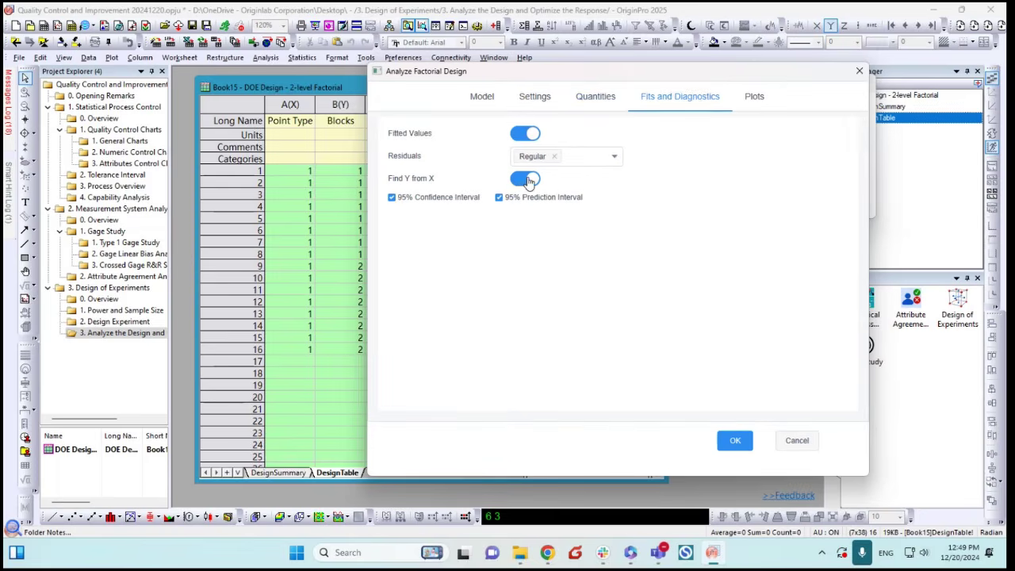
Add the 2-way Interaction Plots, Cube Plot, Contour Plot and Surface Plot to the analysis output
click(754, 96)
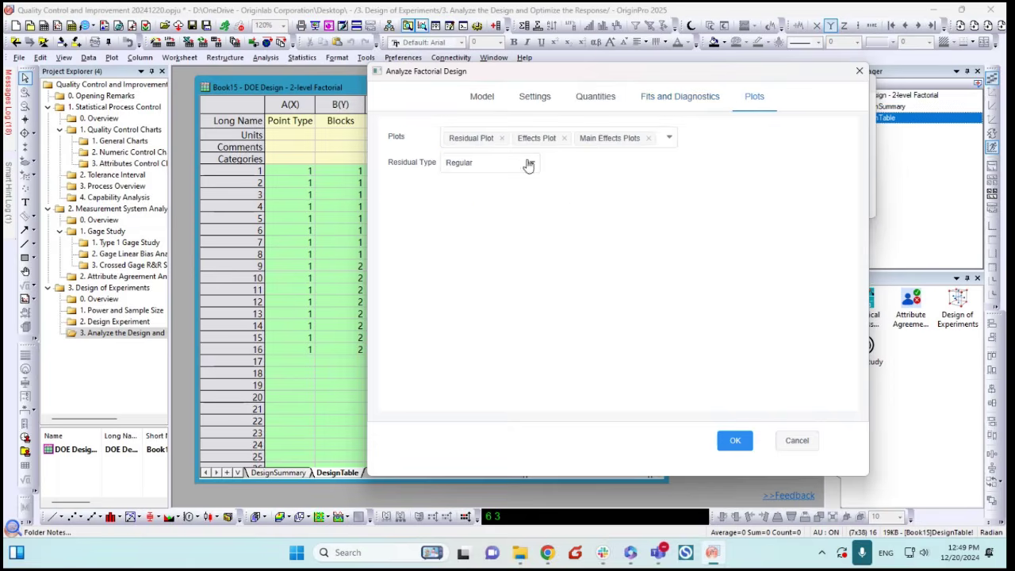
click(670, 139)
click(546, 212)
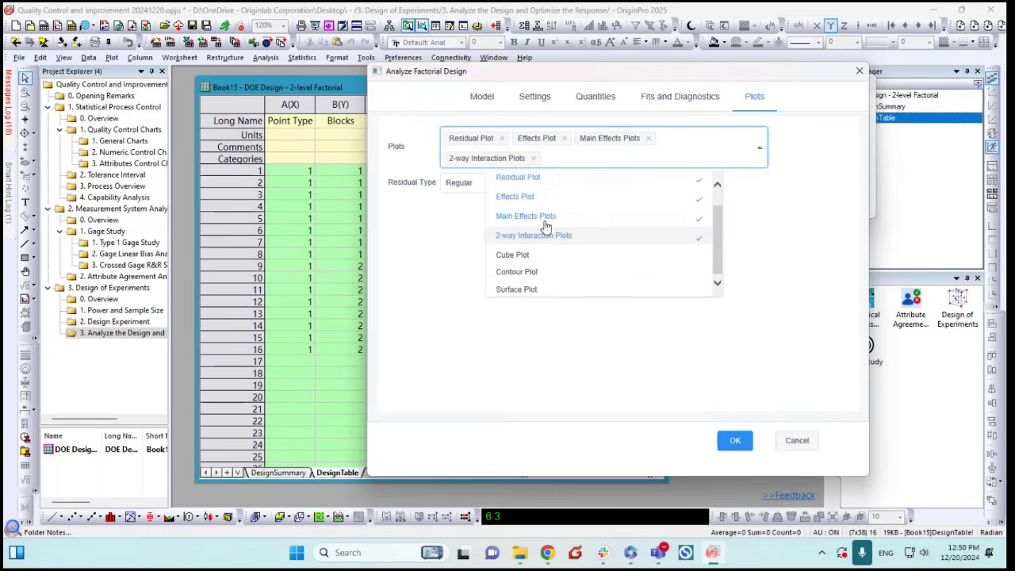
click(544, 255)
click(545, 274)
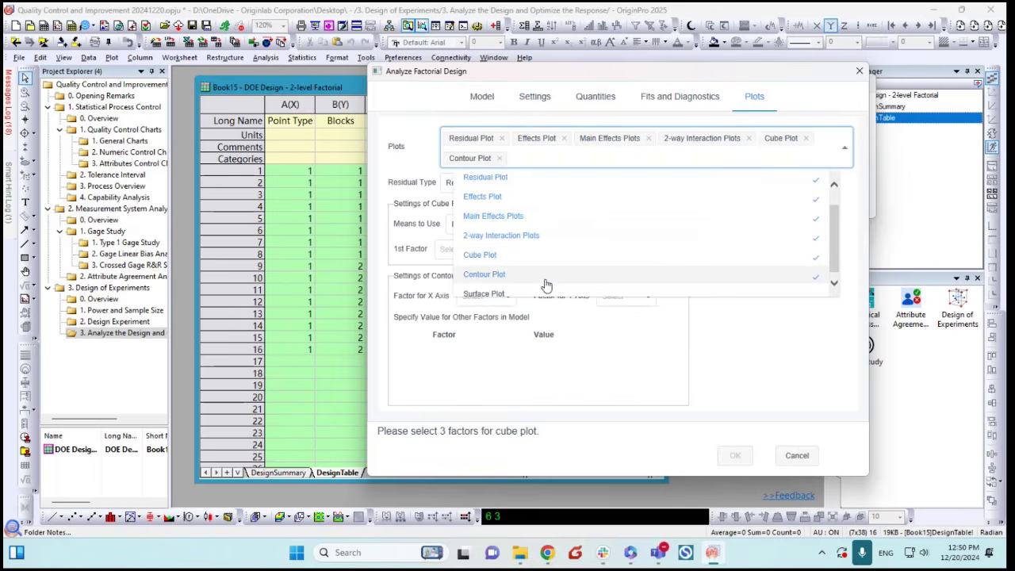
click(540, 294)
click(733, 371)
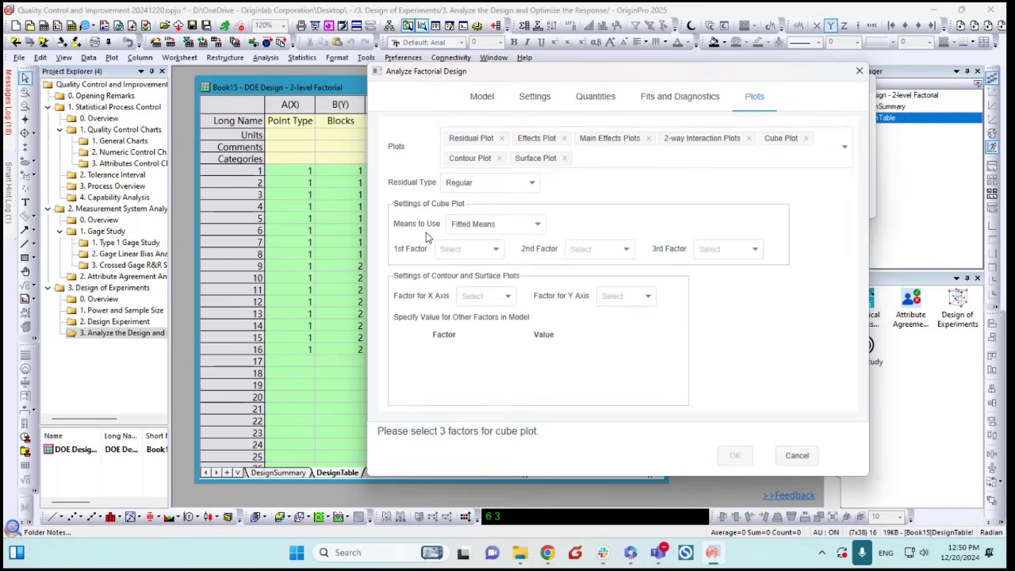
Assign Temp, Dens and Reagent as the first, second and third factors of the cube plot
click(494, 251)
click(453, 273)
click(606, 257)
click(594, 274)
click(714, 249)
click(720, 276)
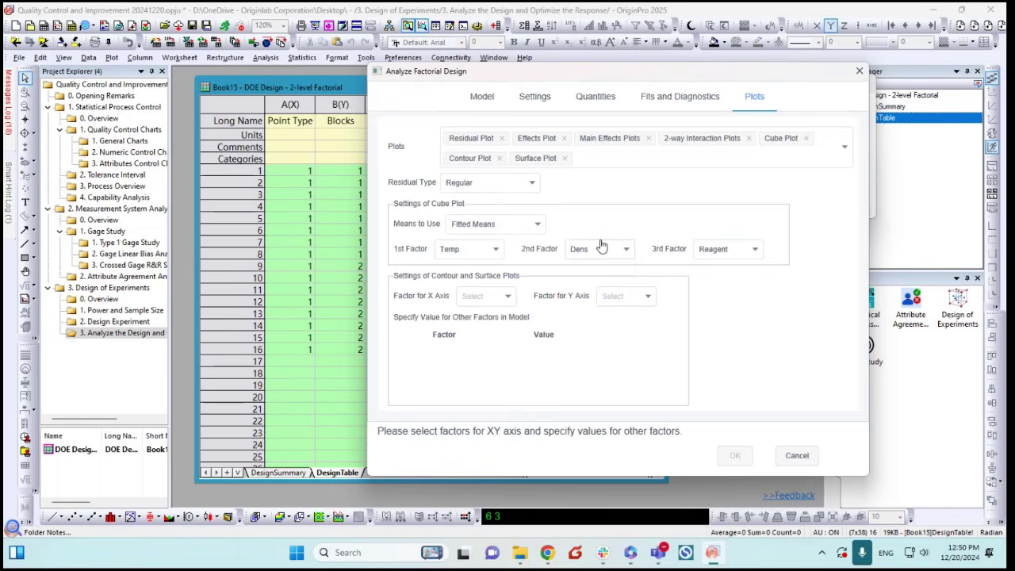
Set the contour and surface plots to Temp on X and Dens on Y with Reagent at TypeA, and run the analysis
click(496, 298)
click(476, 322)
click(631, 300)
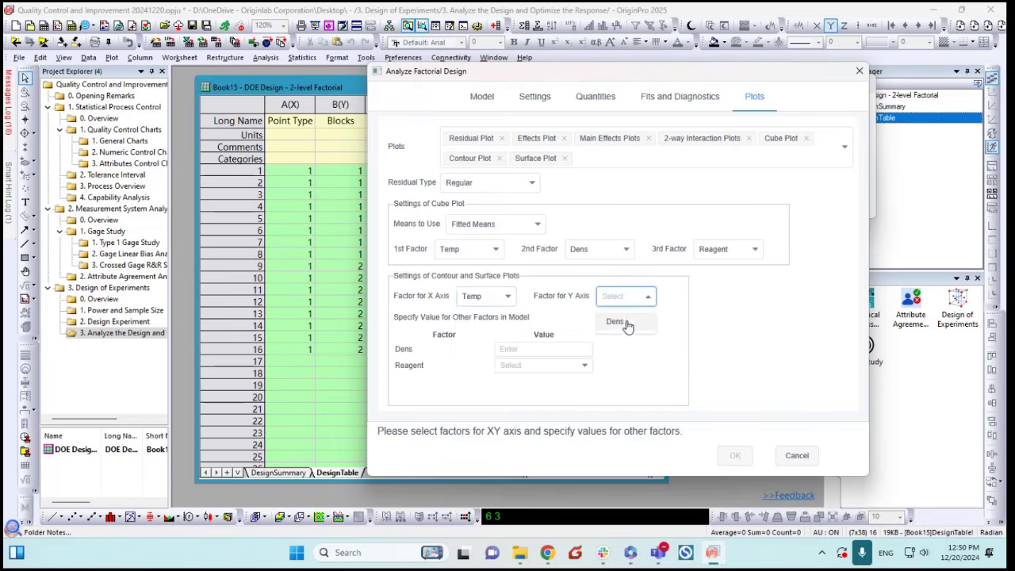
click(624, 323)
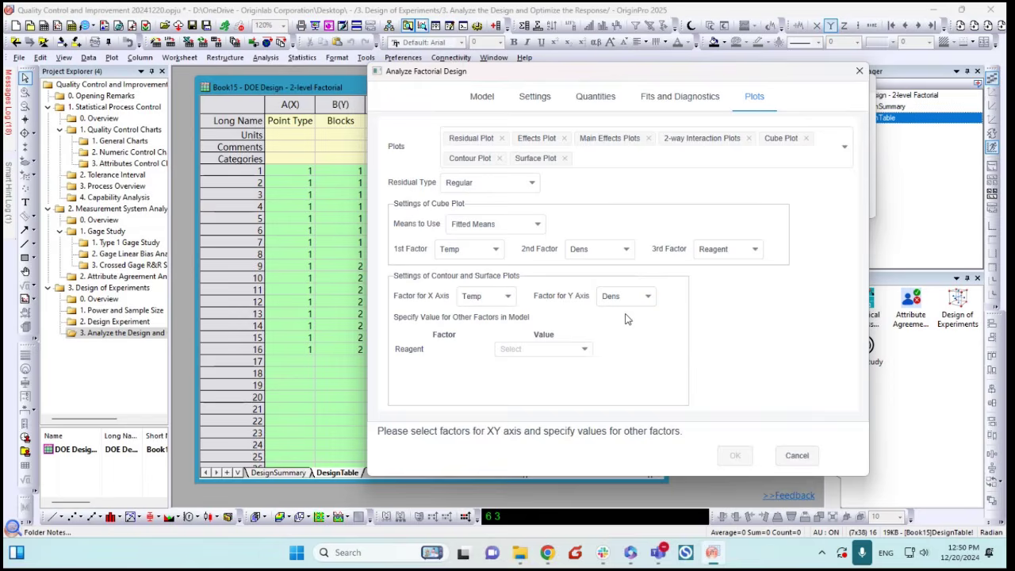
click(573, 351)
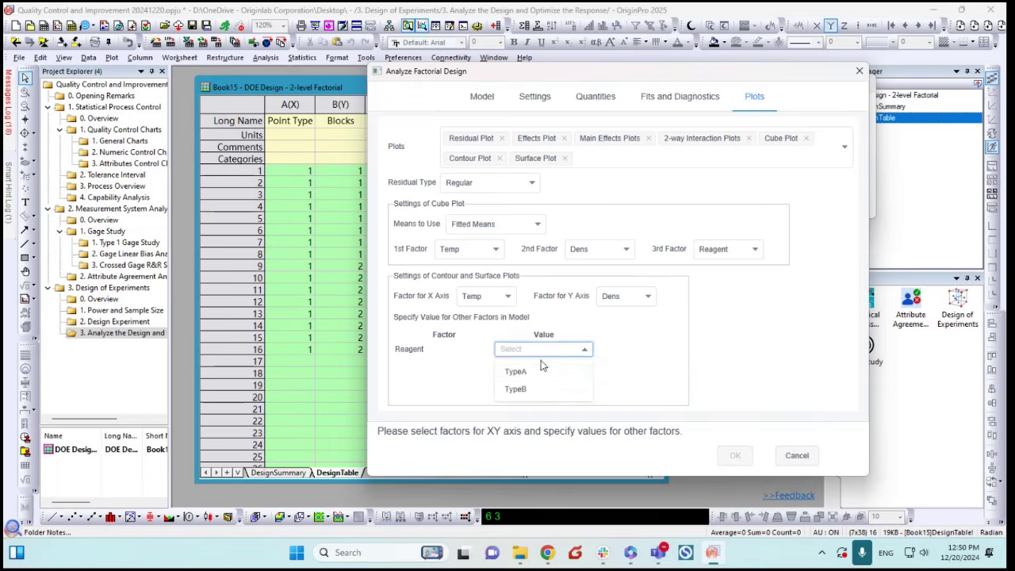
click(528, 373)
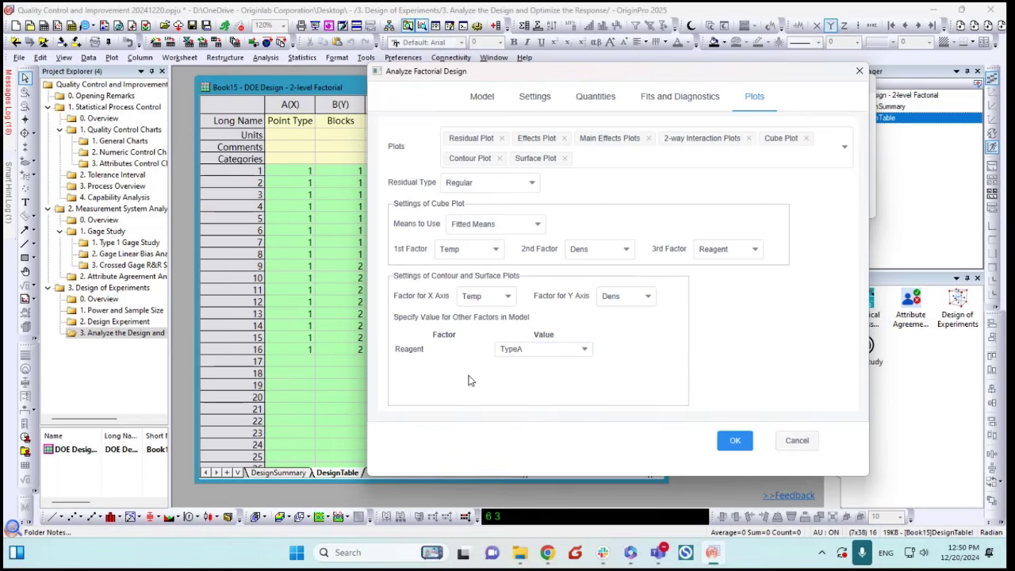
click(733, 438)
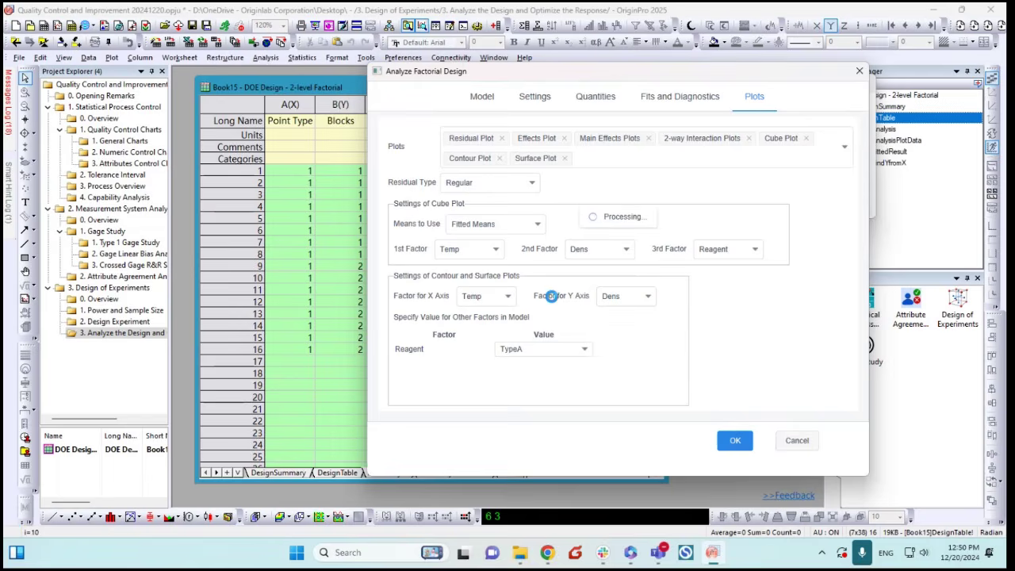
Open the Effects Plot from the DOEAnalysis report in its own window, examine which terms exceed the reference line, and return it to the report
drag(574, 93, 753, 78)
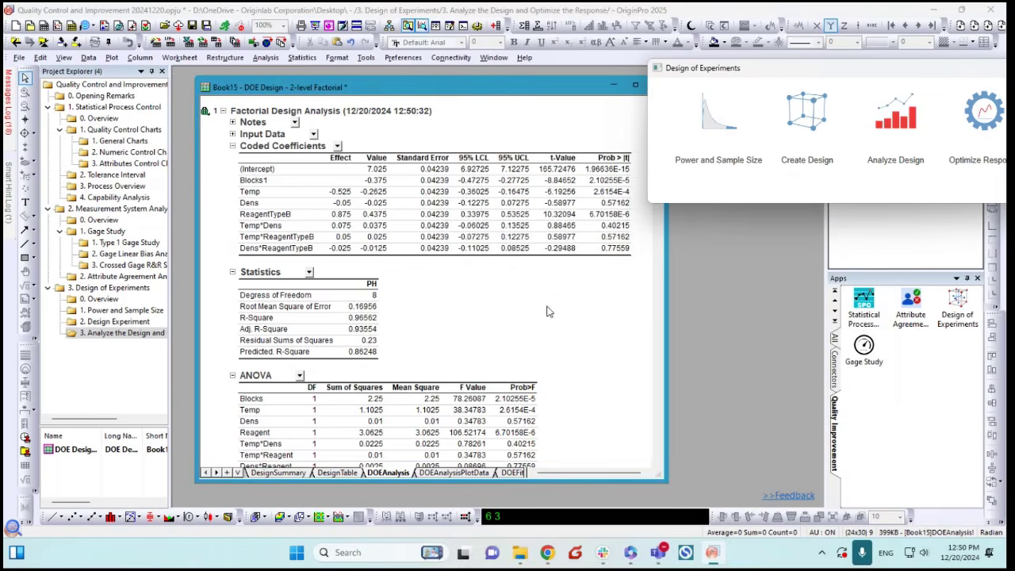
drag(471, 93, 463, 90)
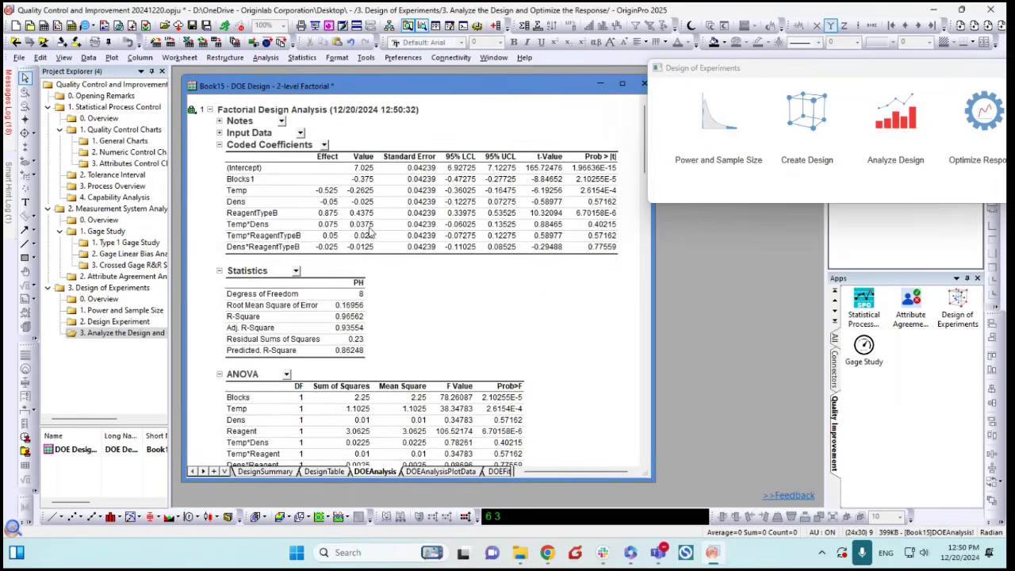
scroll(462, 249, down, 15)
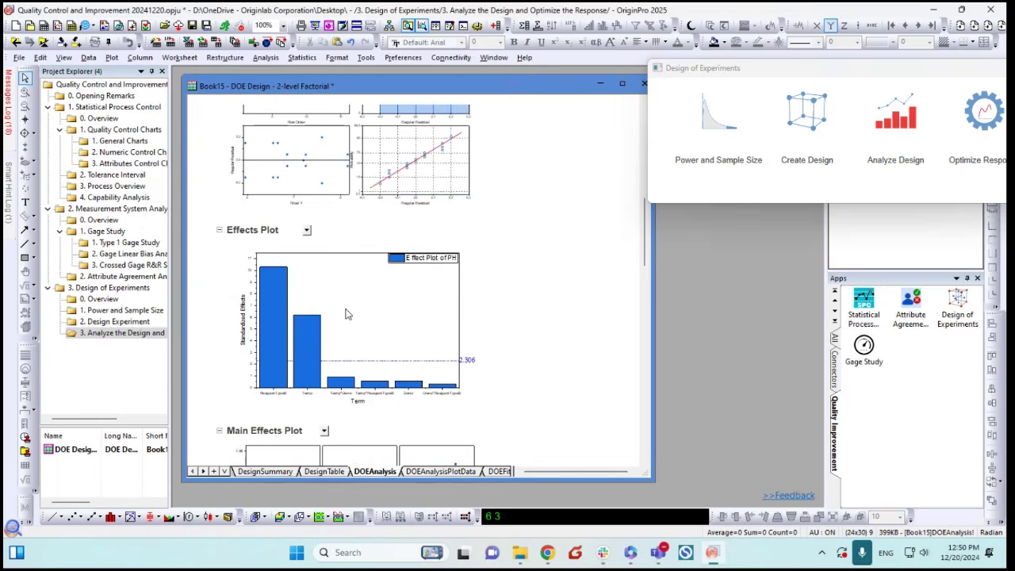
double_click(345, 310)
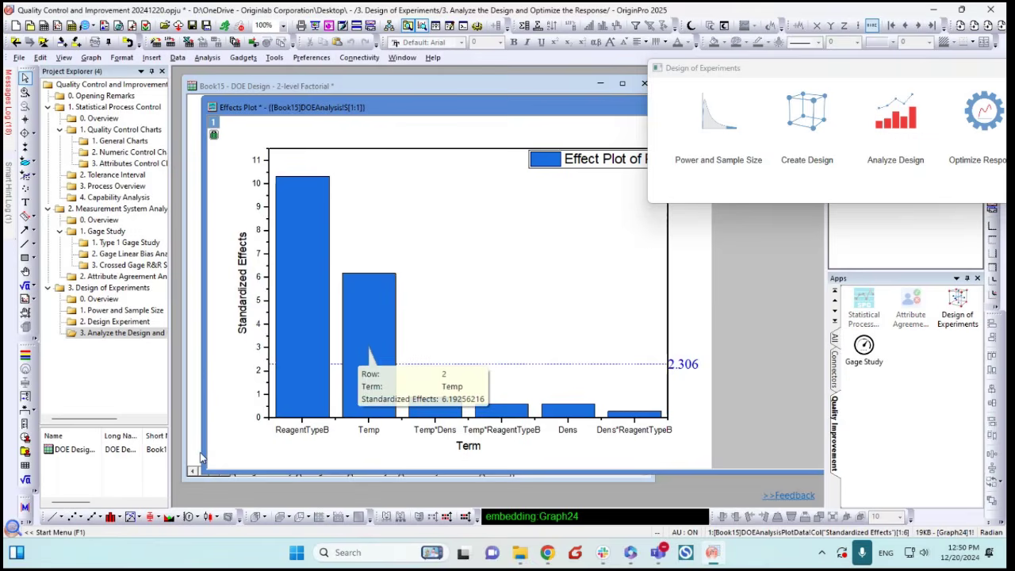
drag(203, 474, 245, 472)
drag(421, 107, 361, 133)
drag(749, 73, 682, 21)
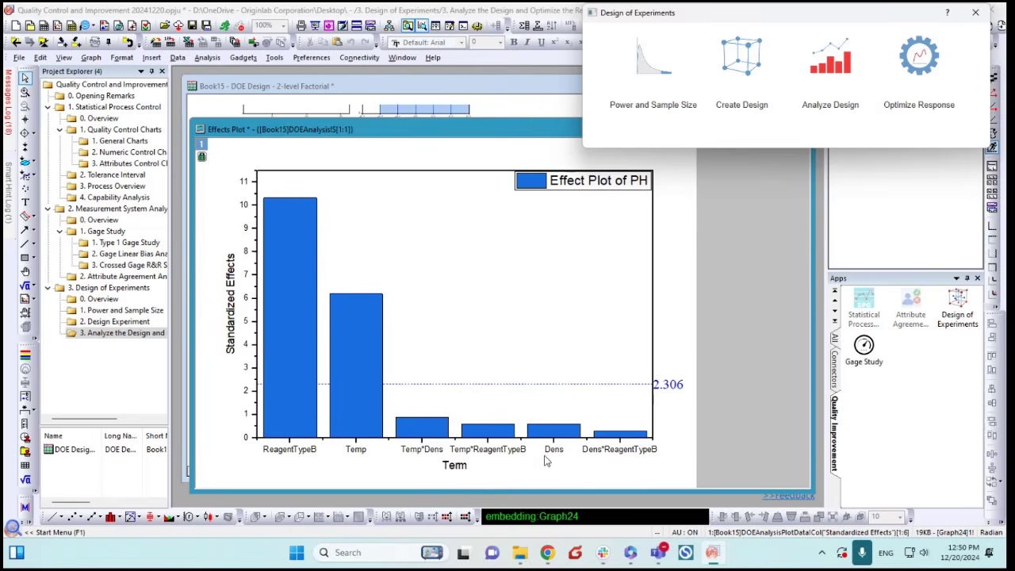
drag(539, 140, 395, 208)
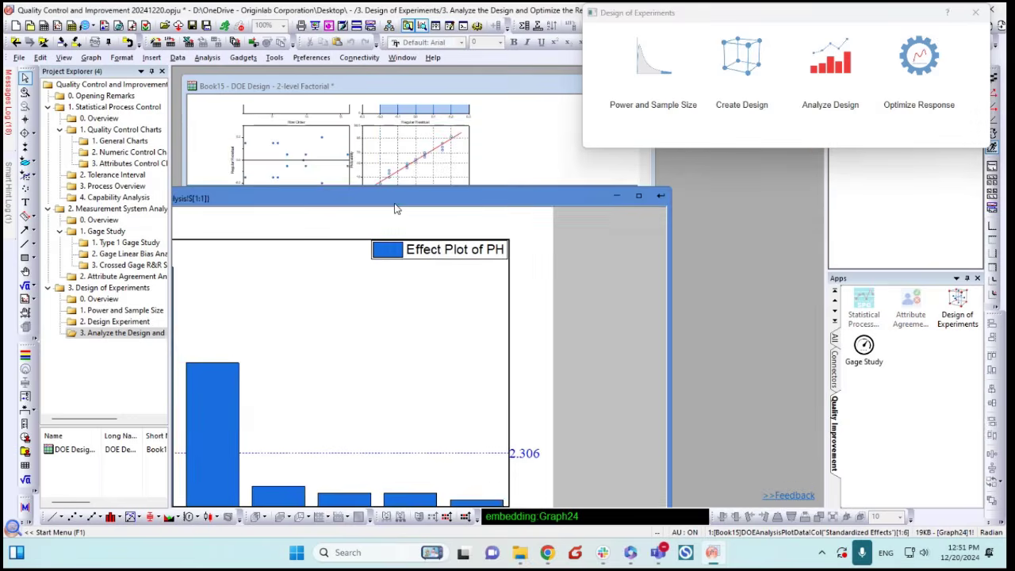
click(659, 198)
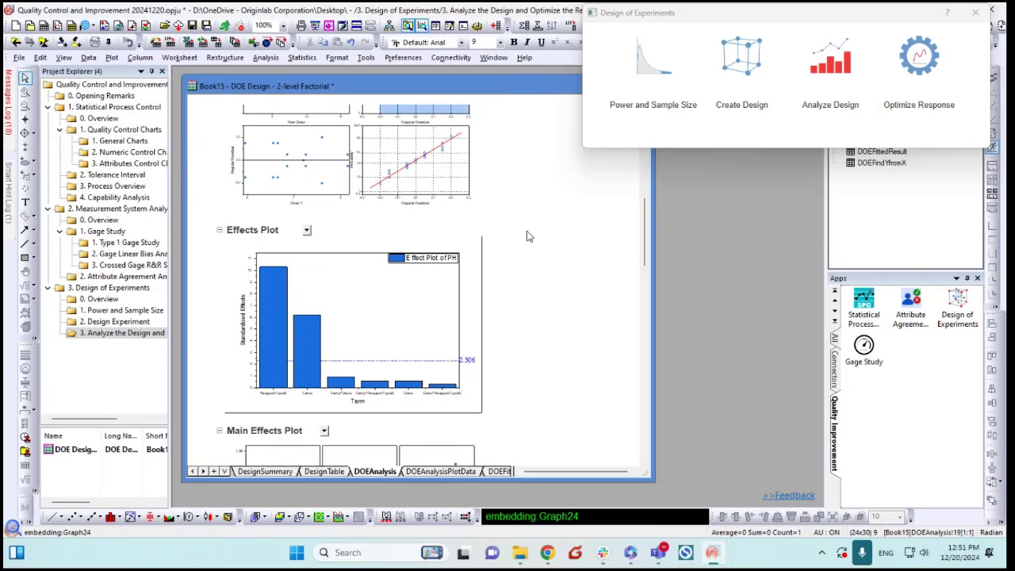
Examine the Prob>F values in the ANOVA table, the residual and effects plots, and the coded coefficients
scroll(515, 238, up, 5)
scroll(508, 280, up, 2)
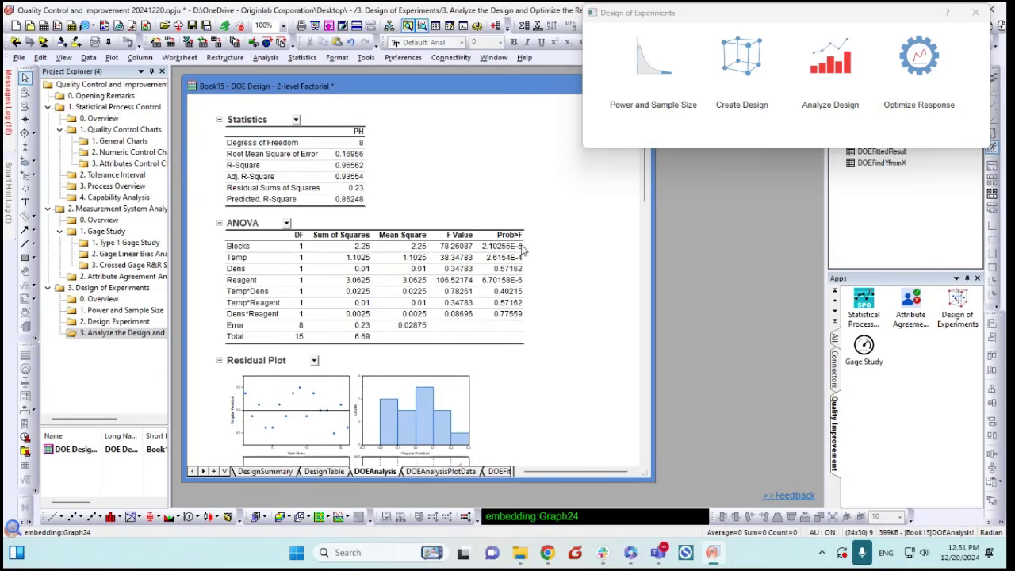
drag(511, 257, 503, 309)
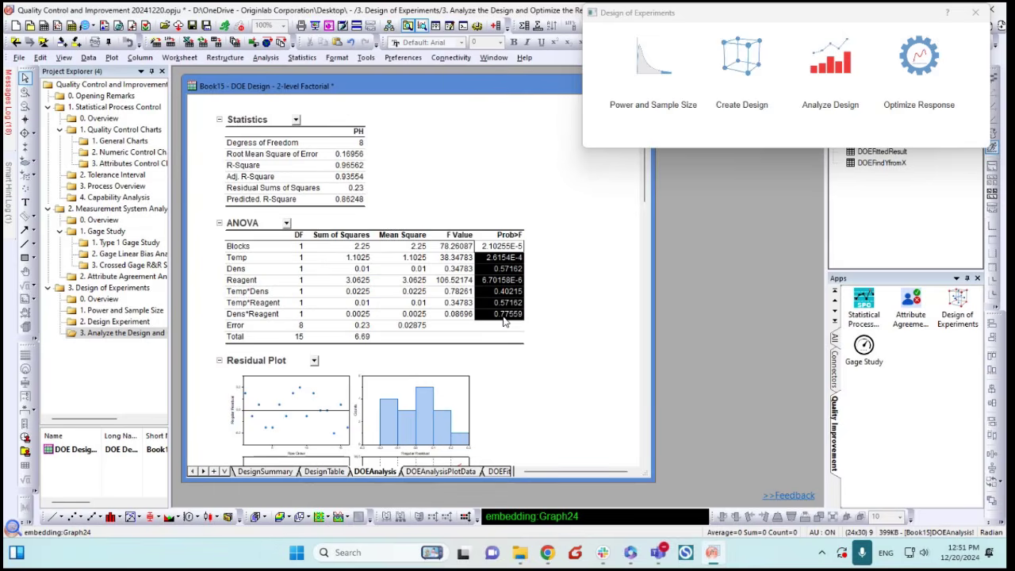
click(628, 428)
scroll(558, 266, down, 10)
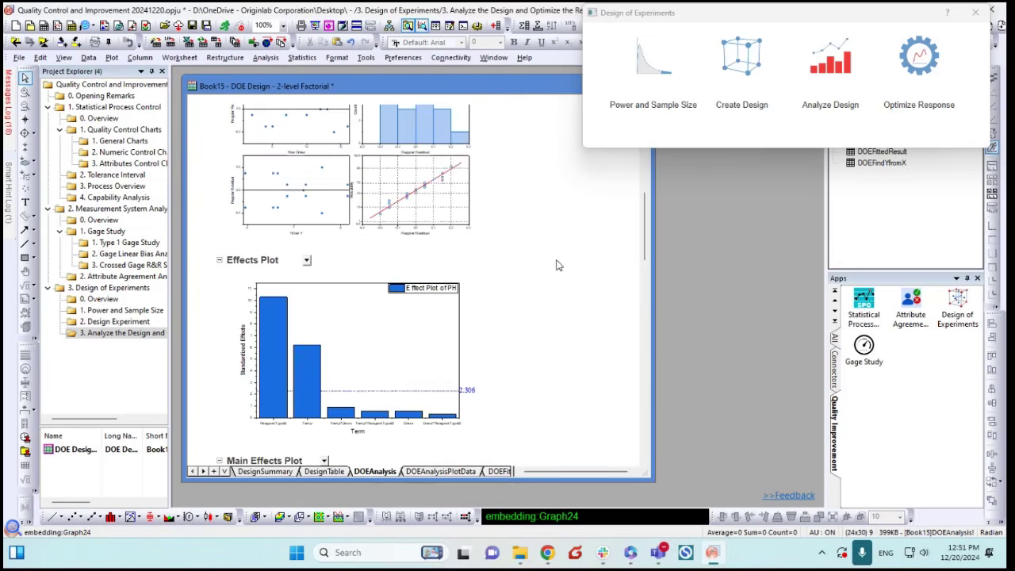
scroll(553, 266, up, 4)
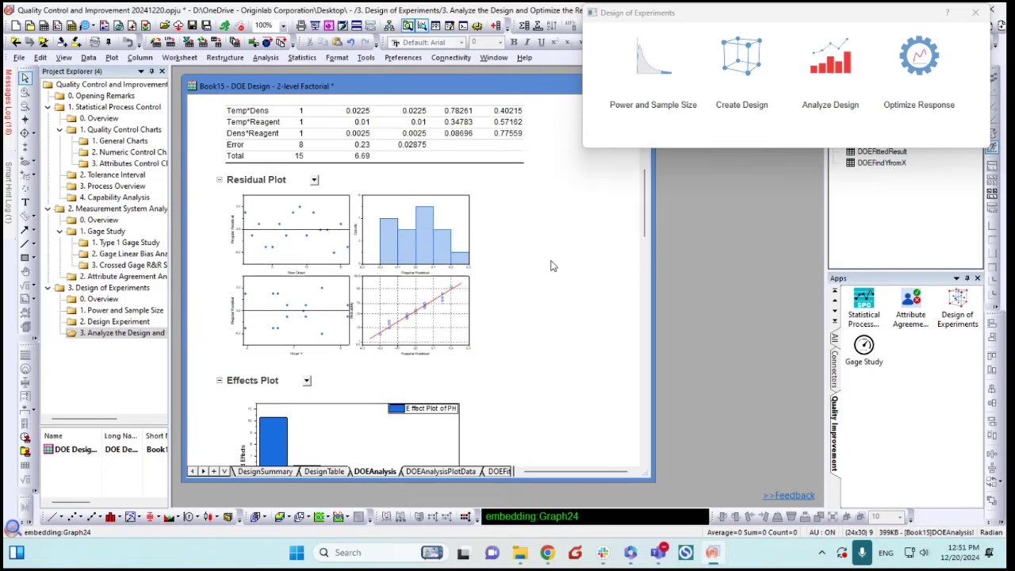
scroll(553, 265, up, 11)
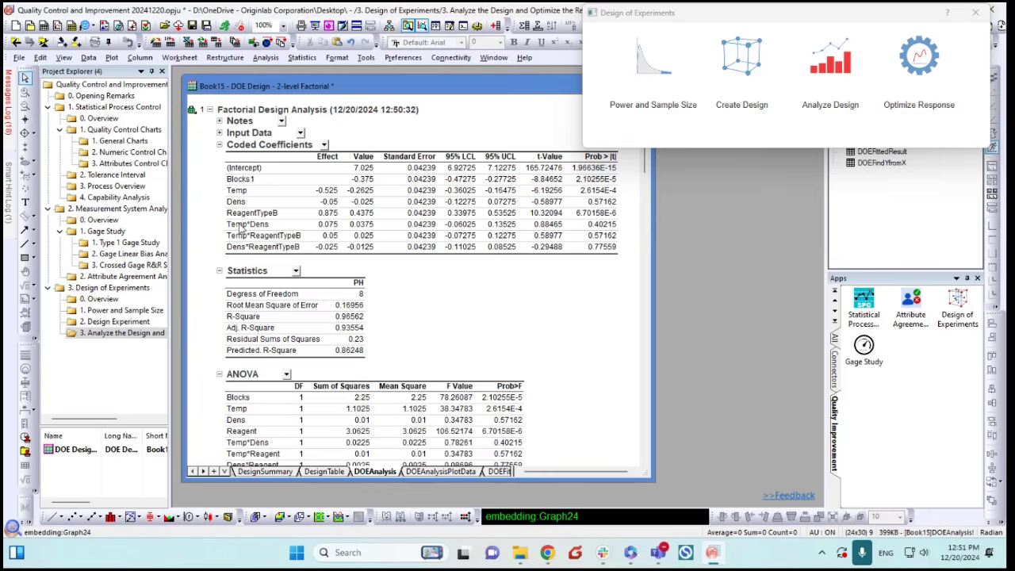
Change the PH factorial analysis to first-order model terms only, keeping Temp, Dens and Reagent, and rerun it
drag(368, 89, 395, 99)
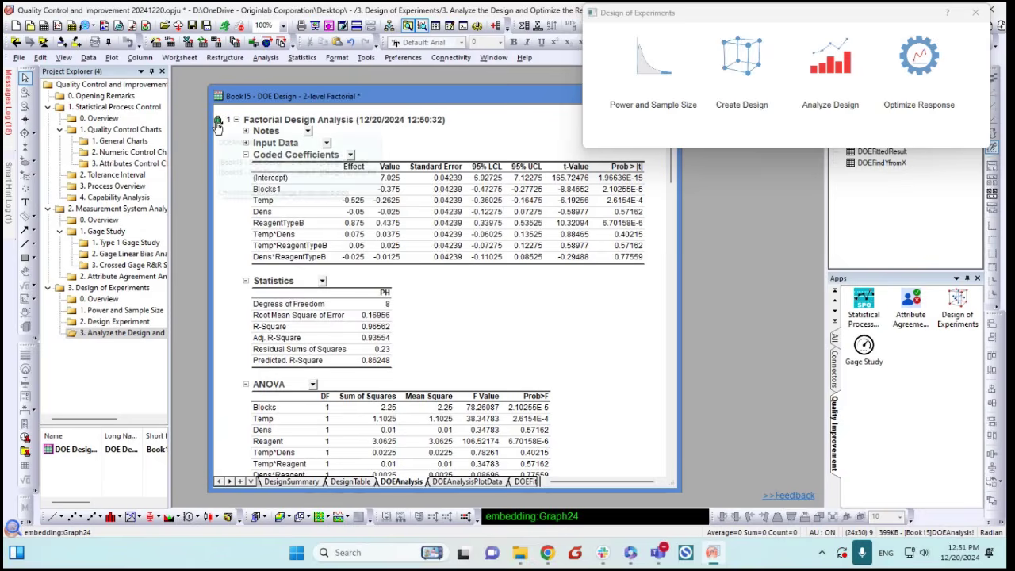
click(218, 122)
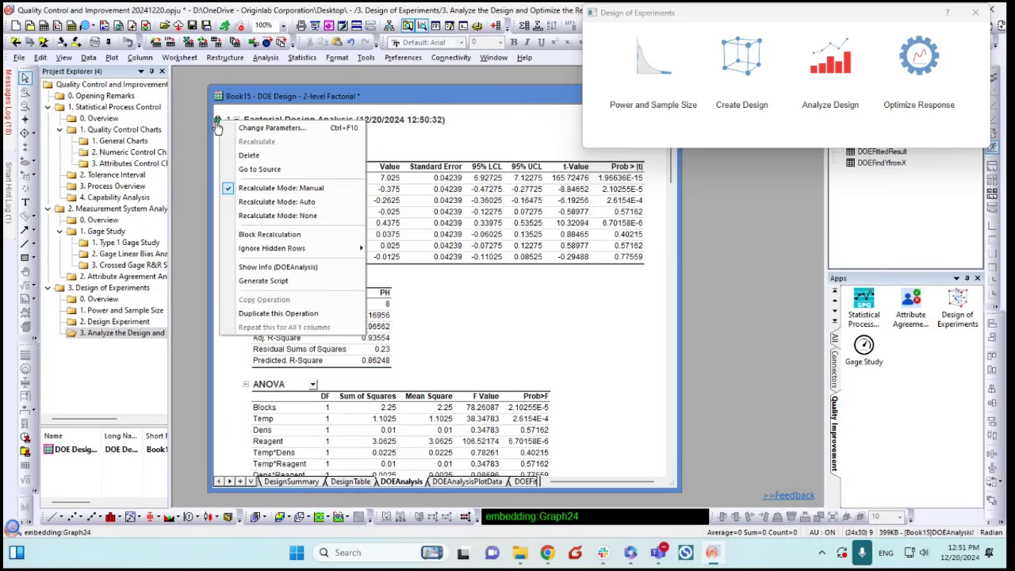
click(267, 130)
drag(587, 74, 435, 77)
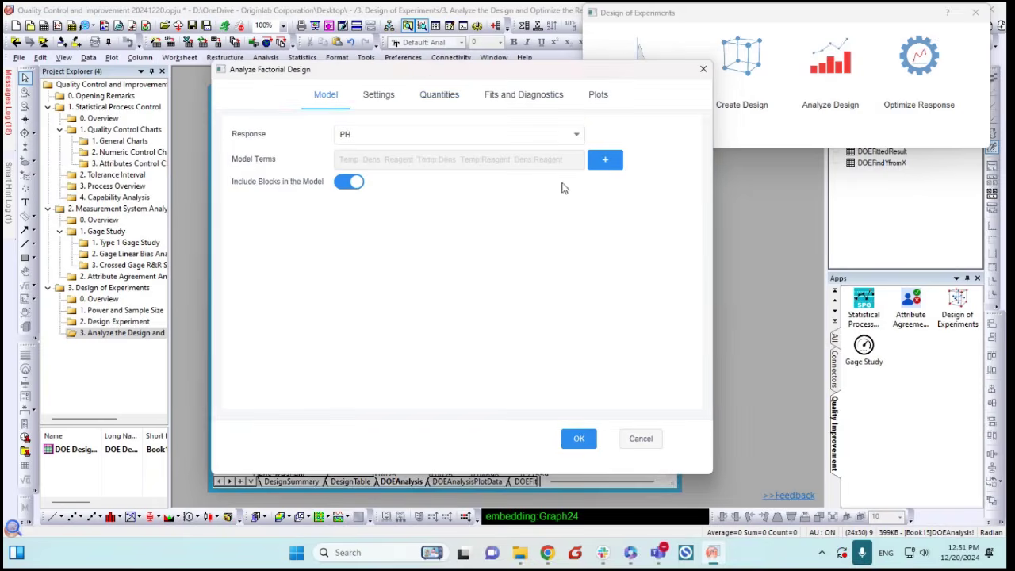
click(606, 159)
click(430, 195)
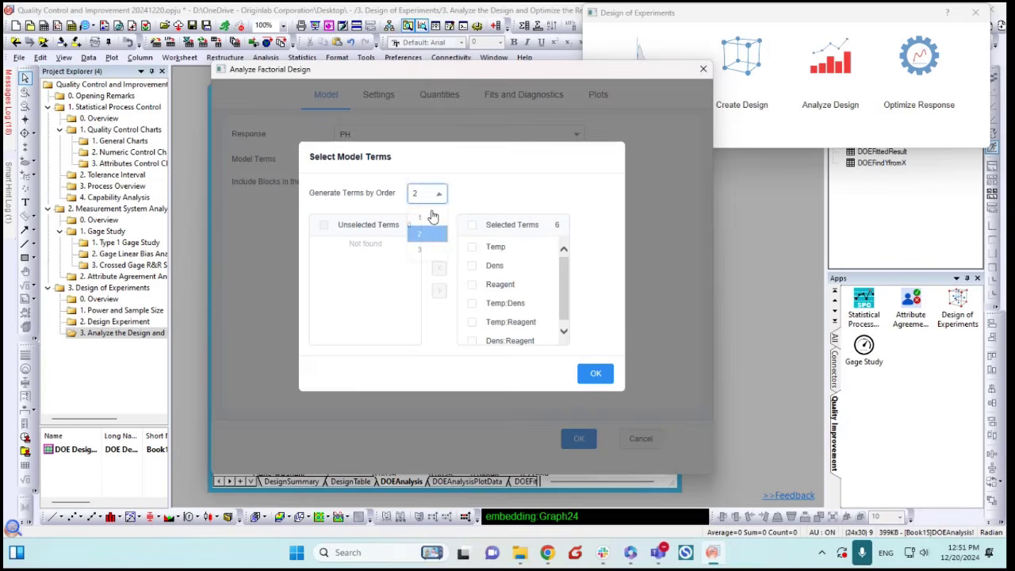
click(421, 219)
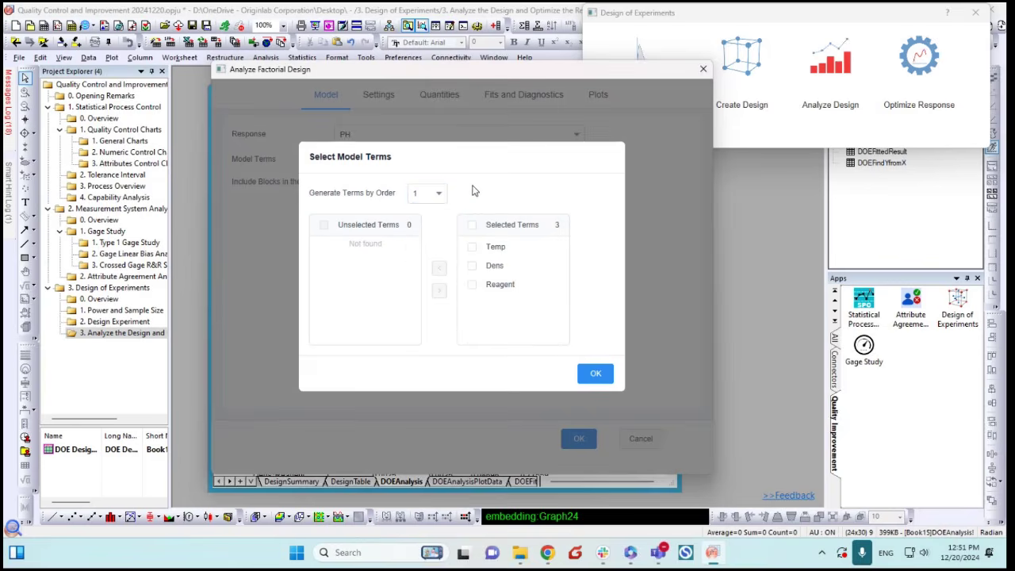
click(595, 373)
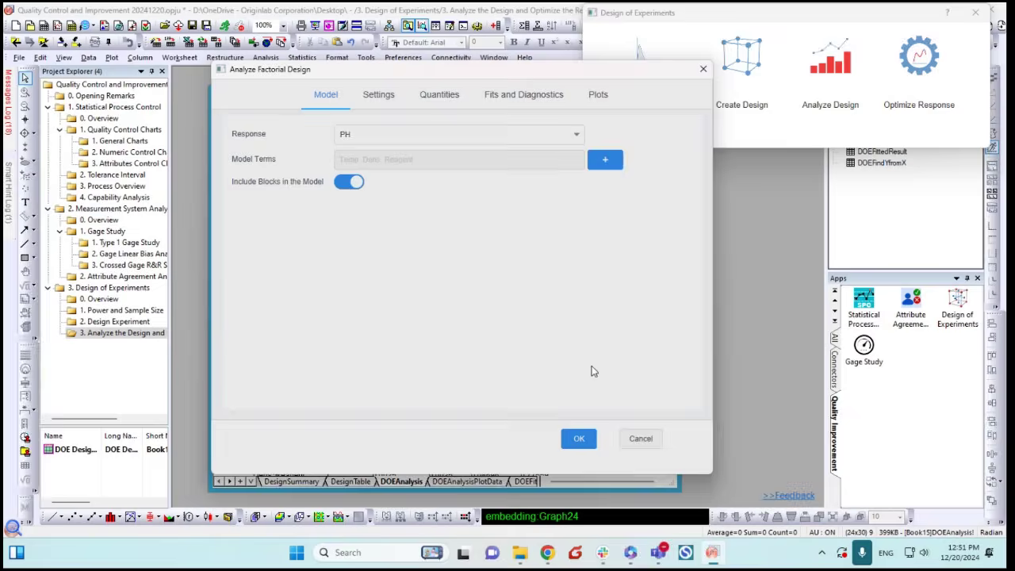
click(583, 438)
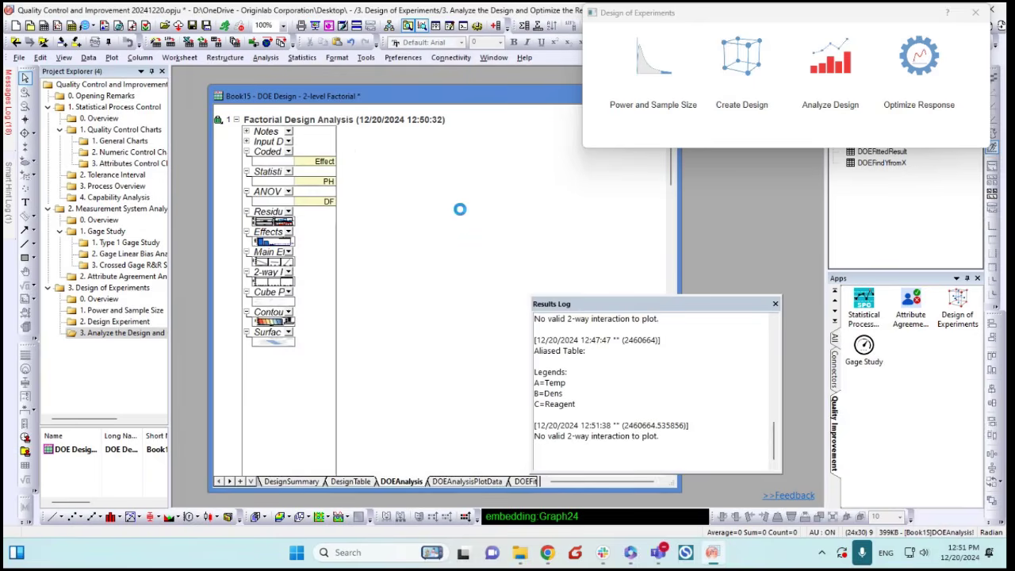
drag(570, 304, 758, 227)
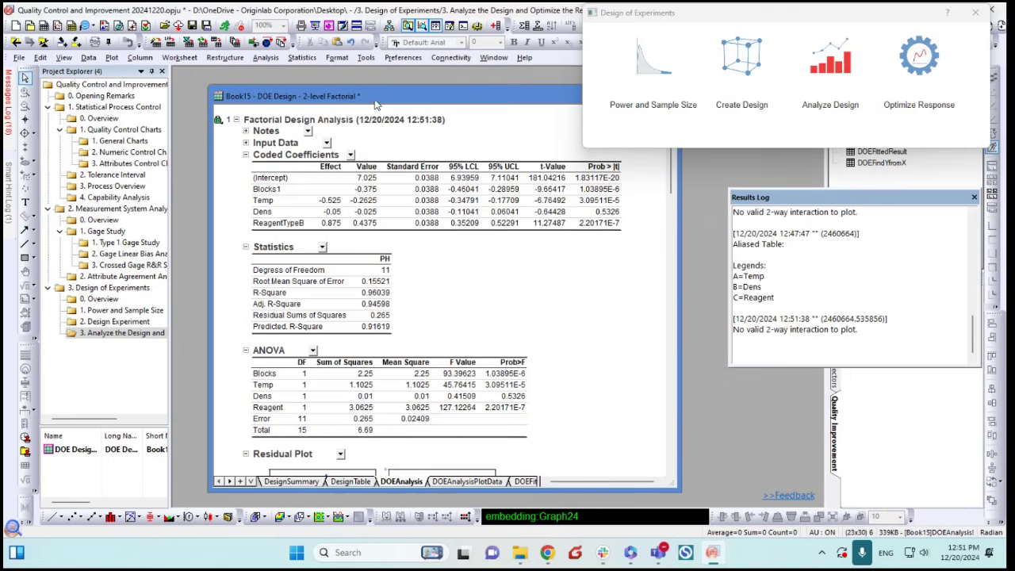
Examine the recalculated DOEAnalysis report, from the coefficient and ANOVA tables through the effects, main effects, cube and contour plots
drag(376, 105, 339, 100)
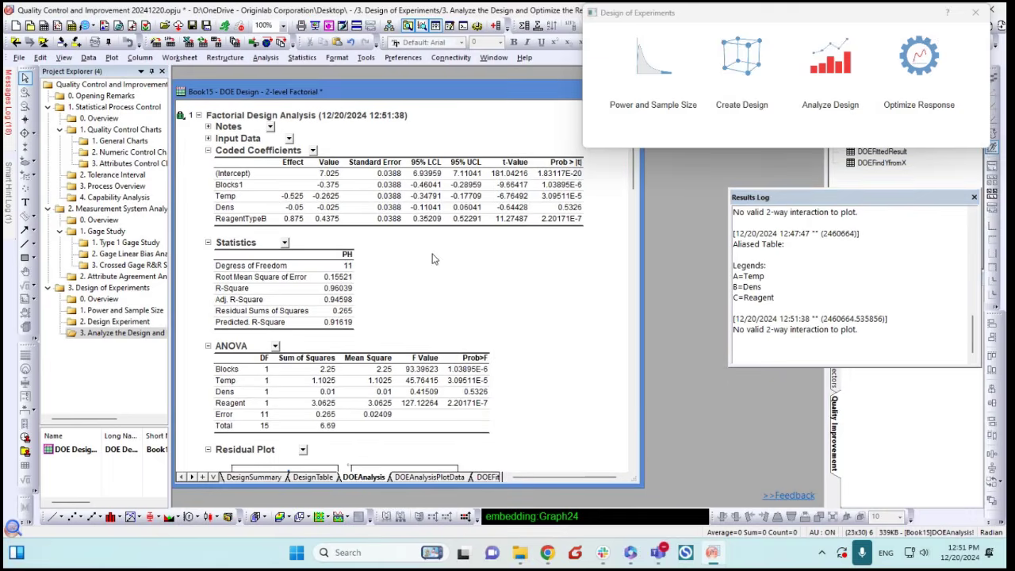
scroll(433, 259, down, 15)
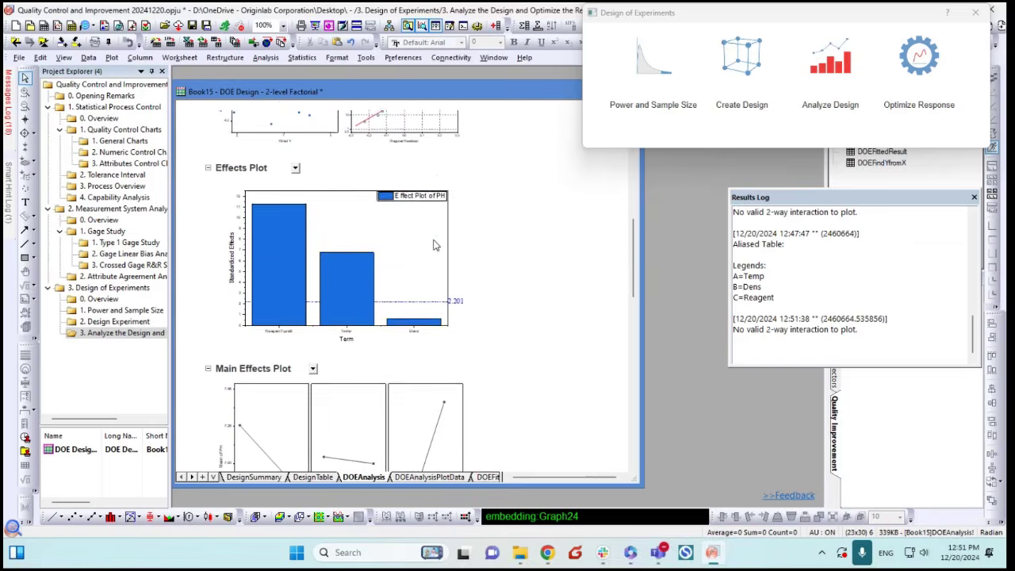
scroll(433, 245, down, 3)
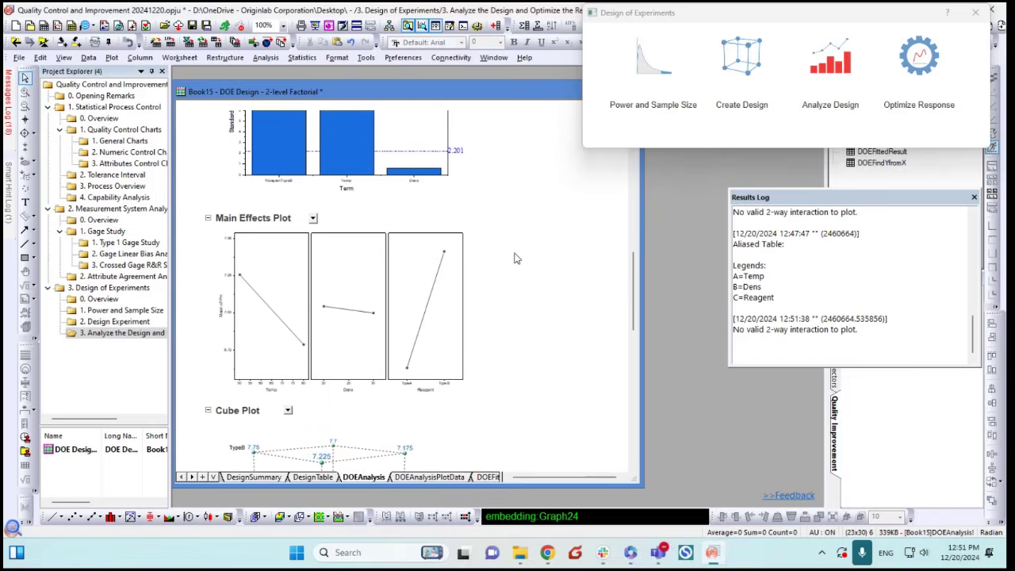
scroll(514, 259, down, 3)
scroll(515, 259, up, 3)
scroll(514, 260, down, 17)
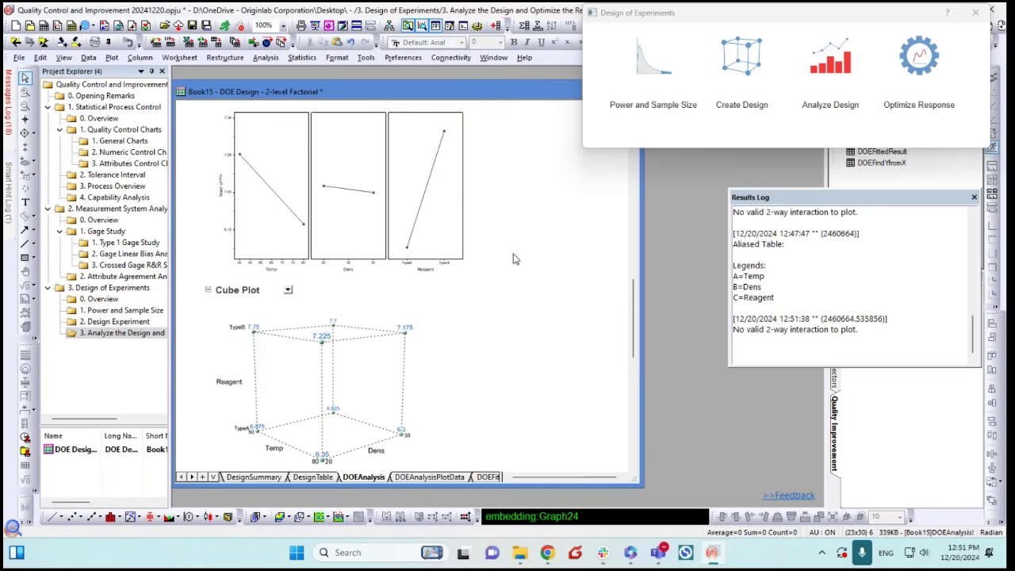
scroll(512, 259, down, 5)
scroll(512, 258, up, 12)
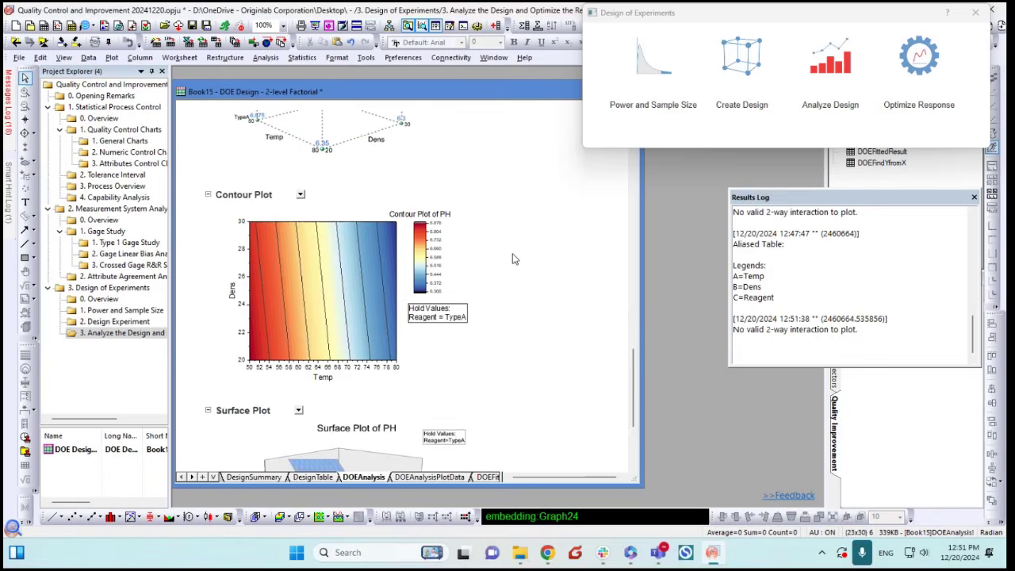
scroll(512, 258, up, 7)
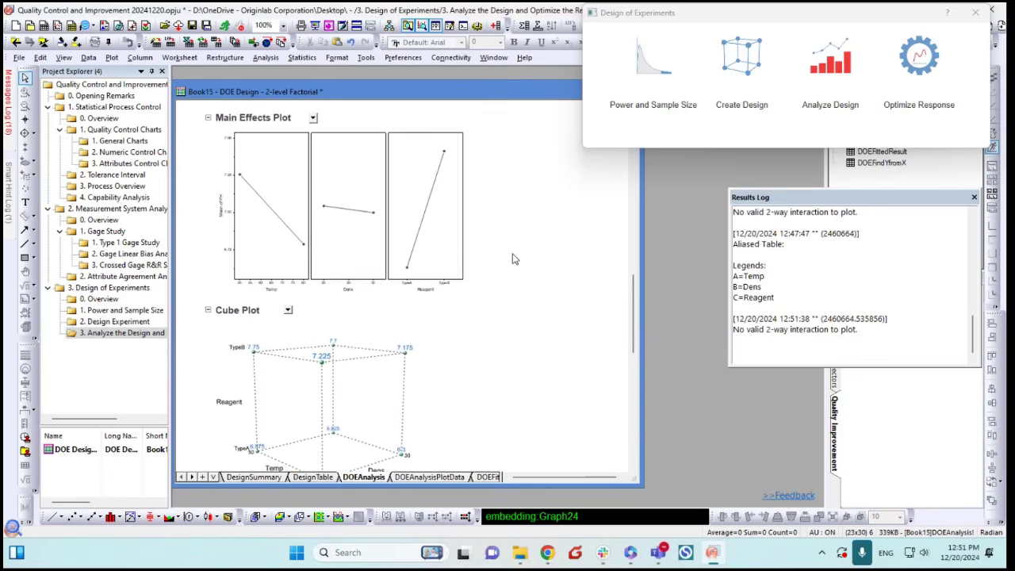
Open the Cube Plot in its own window, inspect the data point at Temp 50, Dens 20 and Reagent TypeB, and return the plot to the report
scroll(512, 259, down, 5)
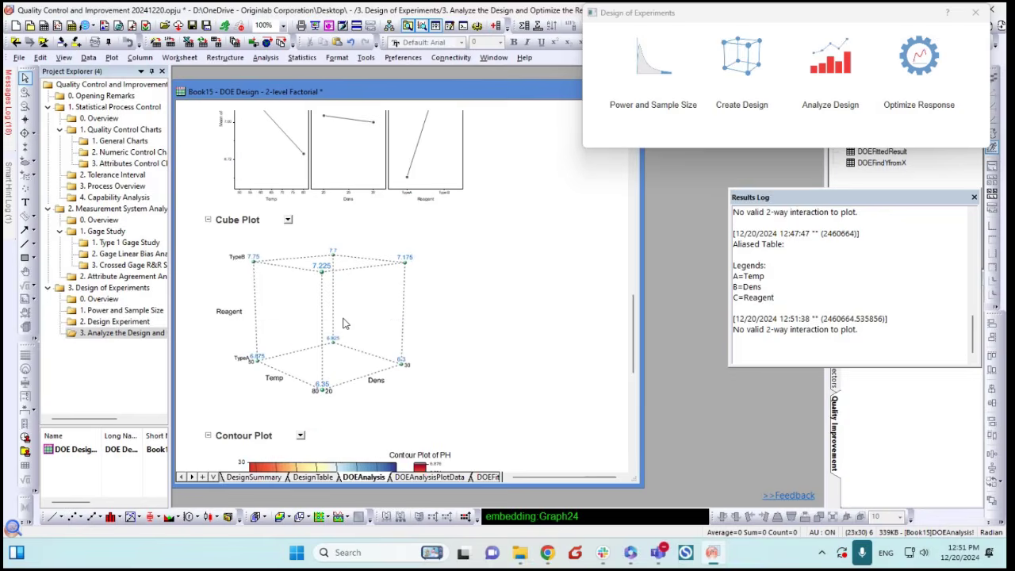
click(345, 322)
double_click(343, 322)
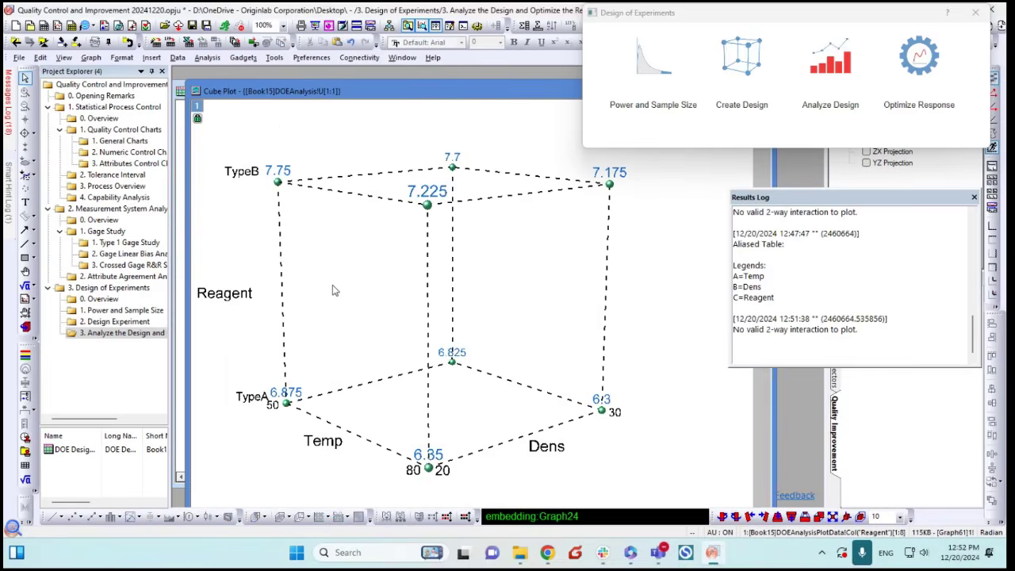
drag(327, 86, 335, 89)
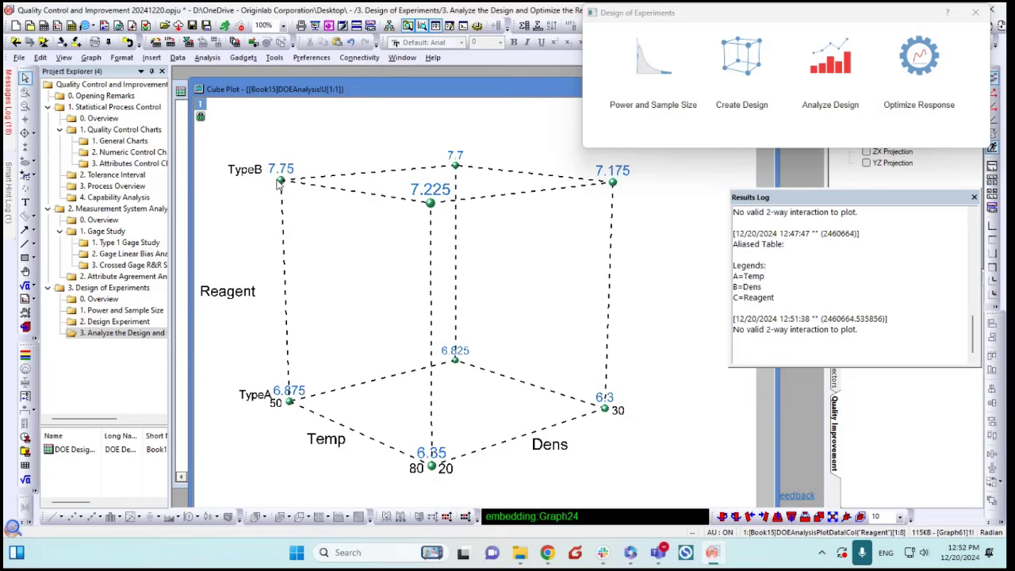
drag(533, 99, 515, 100)
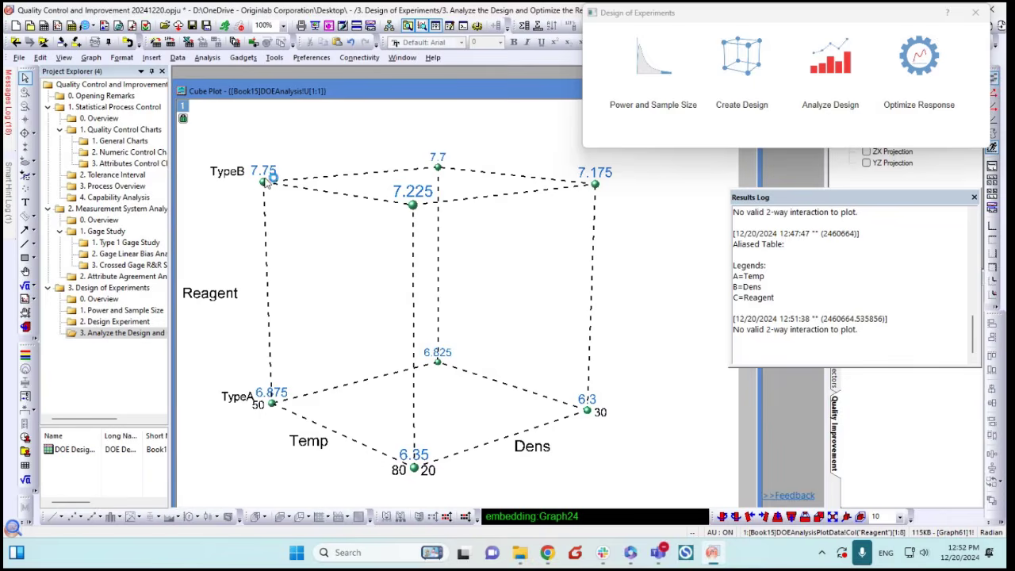
mouse_move(261, 186)
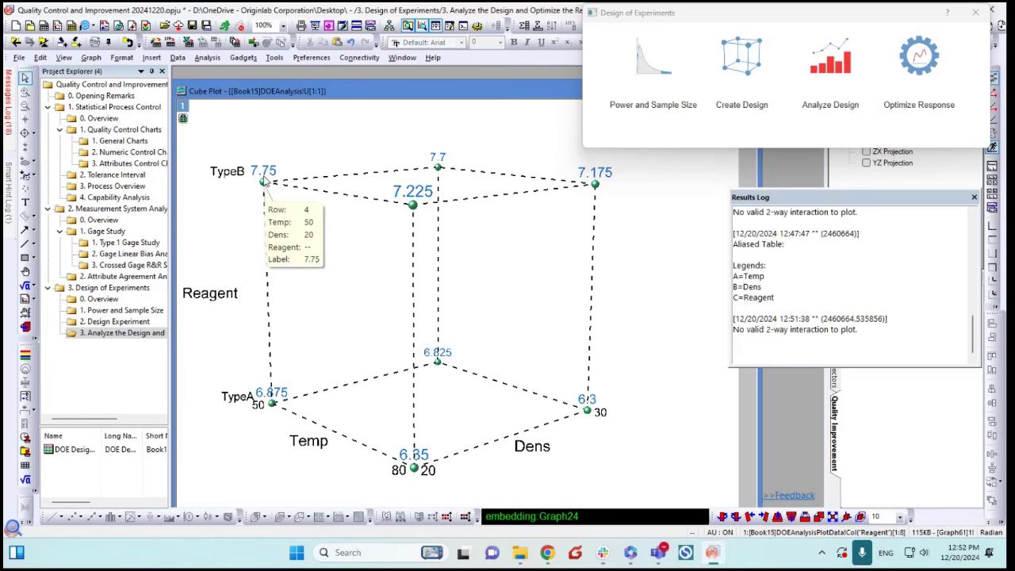
drag(517, 94, 355, 176)
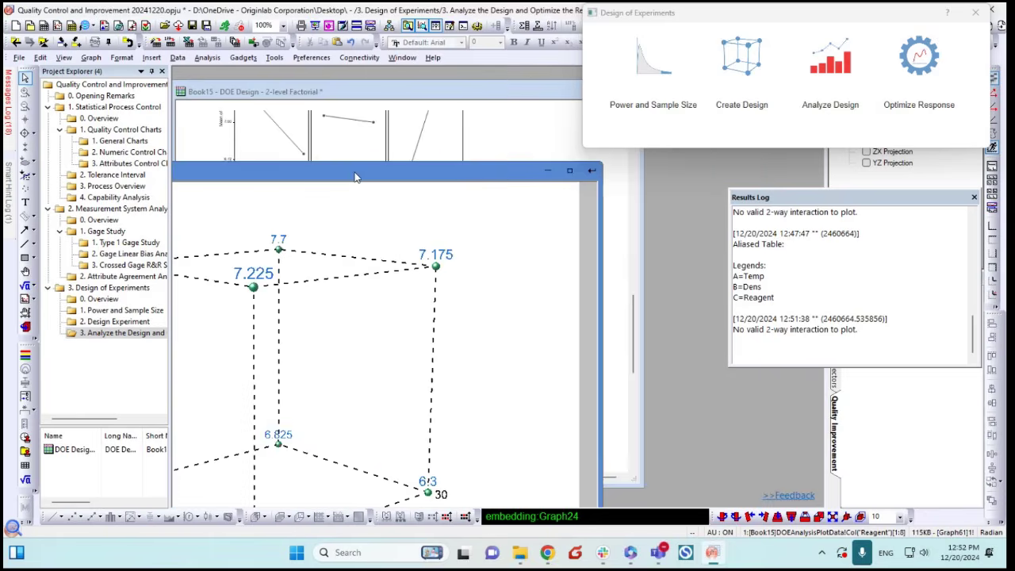
click(592, 170)
View the Surface Plot of PH in its own window, return it to the report, and reposition and widen the report window
scroll(521, 238, down, 5)
scroll(521, 238, down, 3)
scroll(492, 254, up, 3)
scroll(460, 272, down, 3)
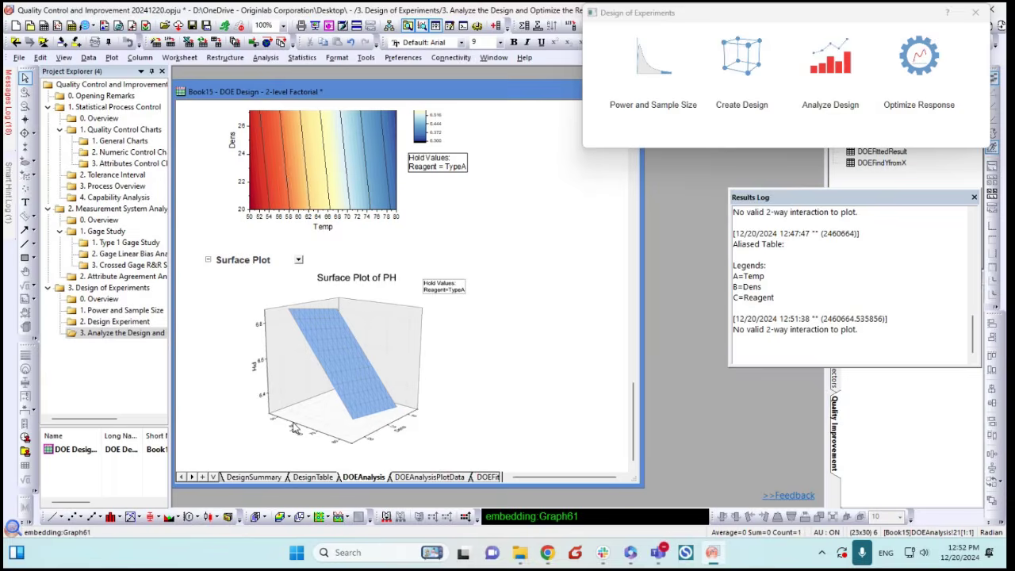
double_click(338, 362)
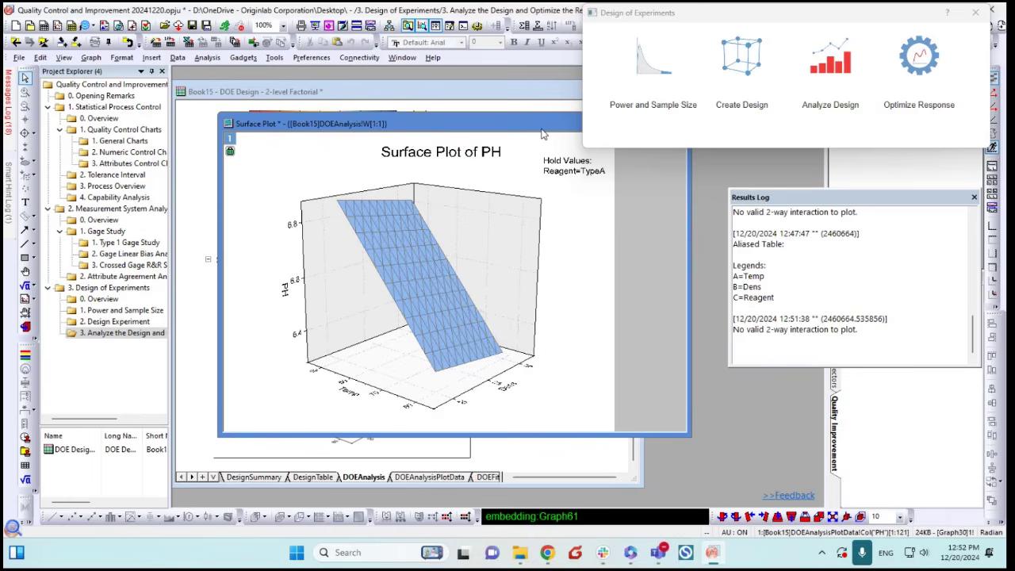
drag(542, 129, 468, 208)
click(605, 197)
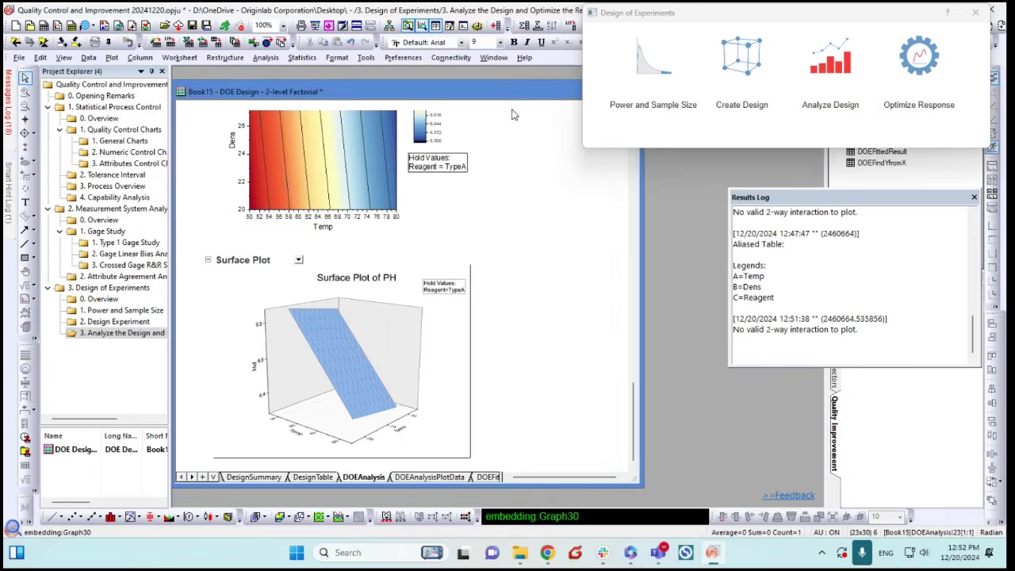
drag(505, 103, 548, 97)
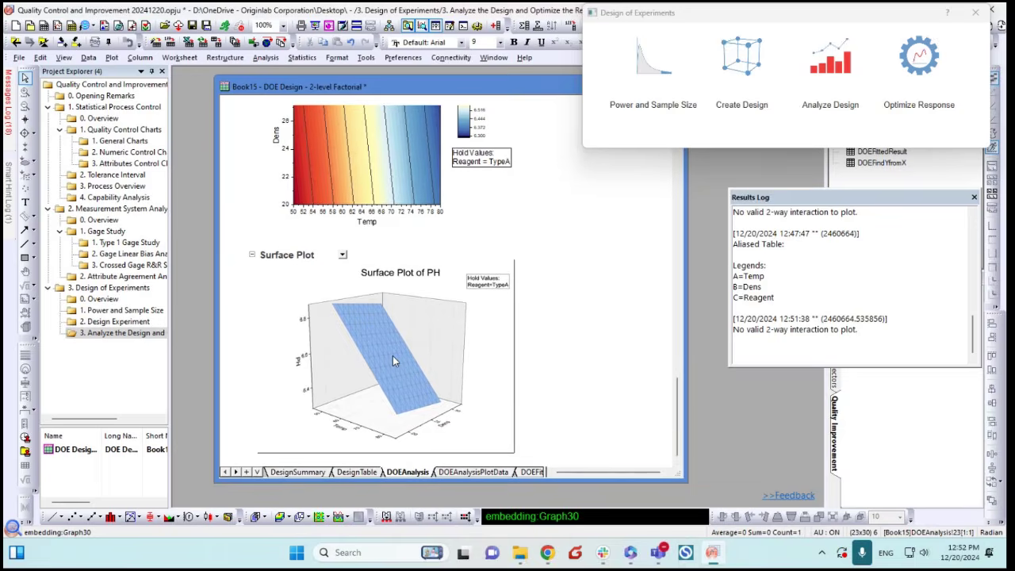
drag(214, 482, 189, 492)
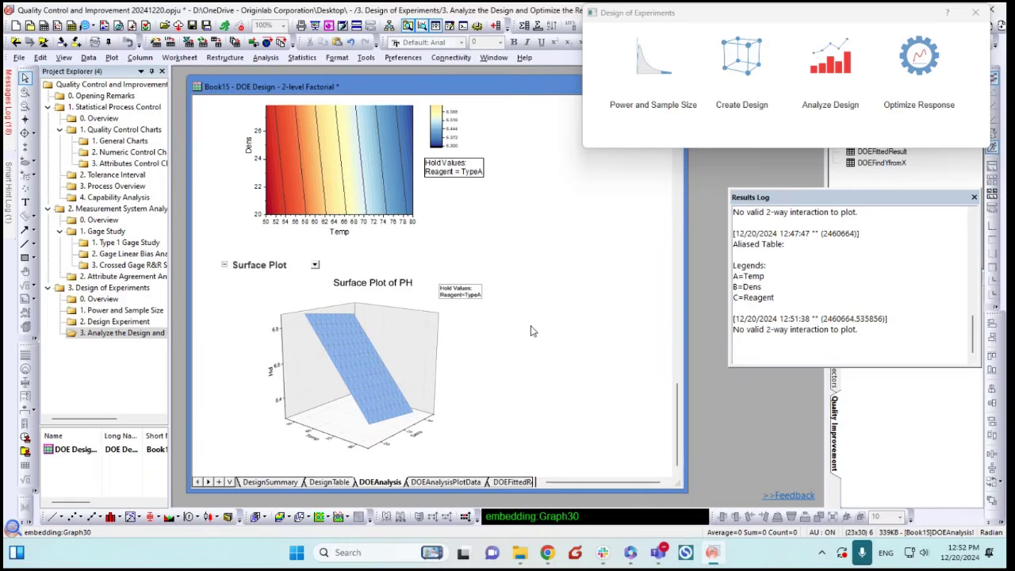
Start Optimize Response with PH set to Minimize and generate its lower and upper limits of 5.8 and 8.2
click(915, 73)
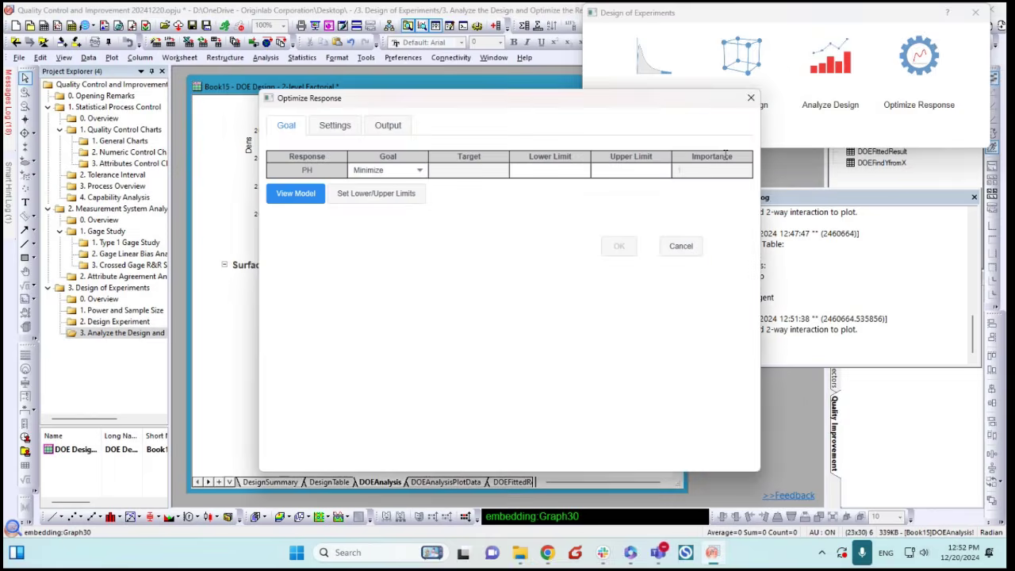
drag(404, 97, 514, 94)
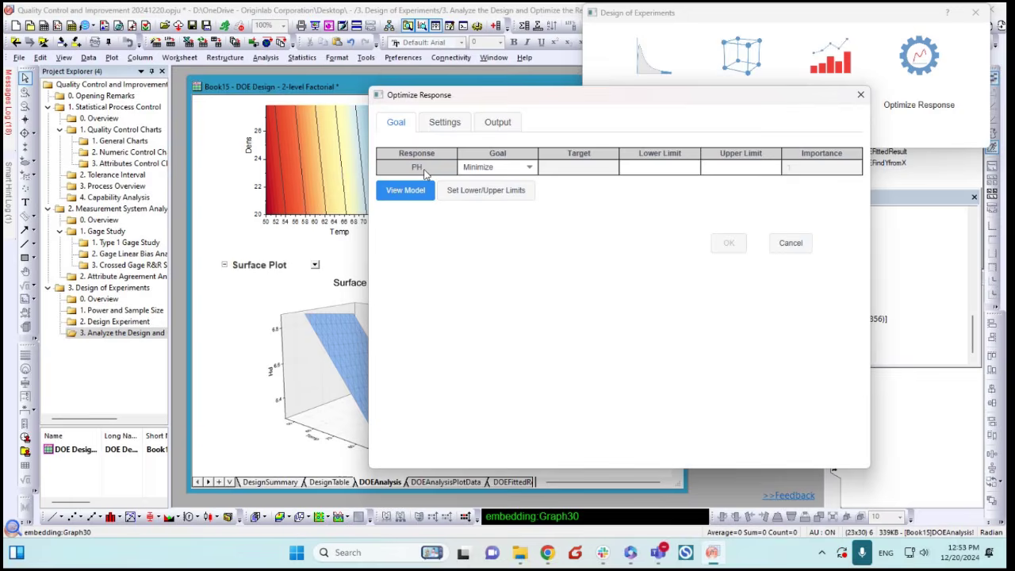
click(665, 171)
click(718, 169)
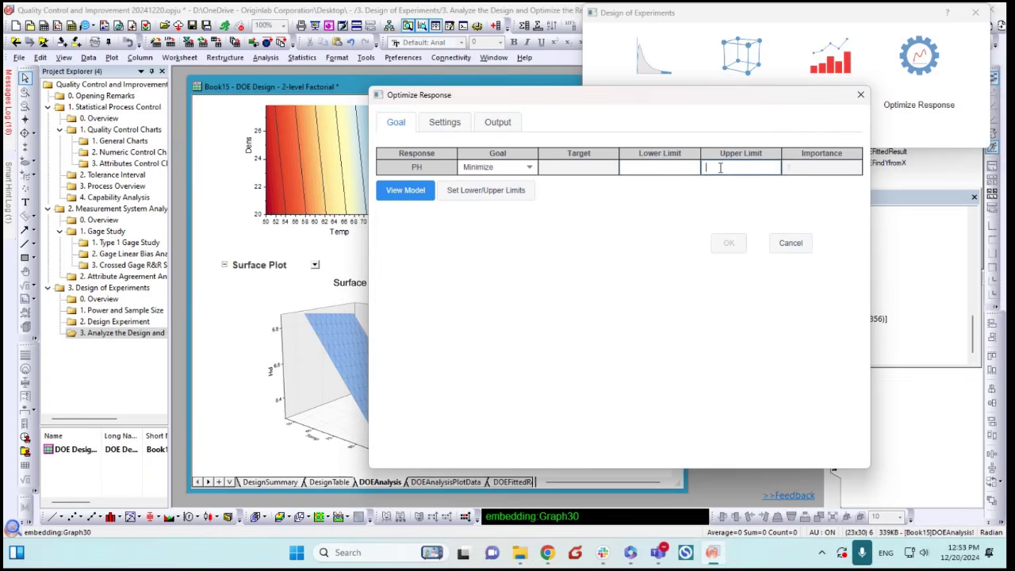
click(471, 199)
drag(591, 101, 569, 88)
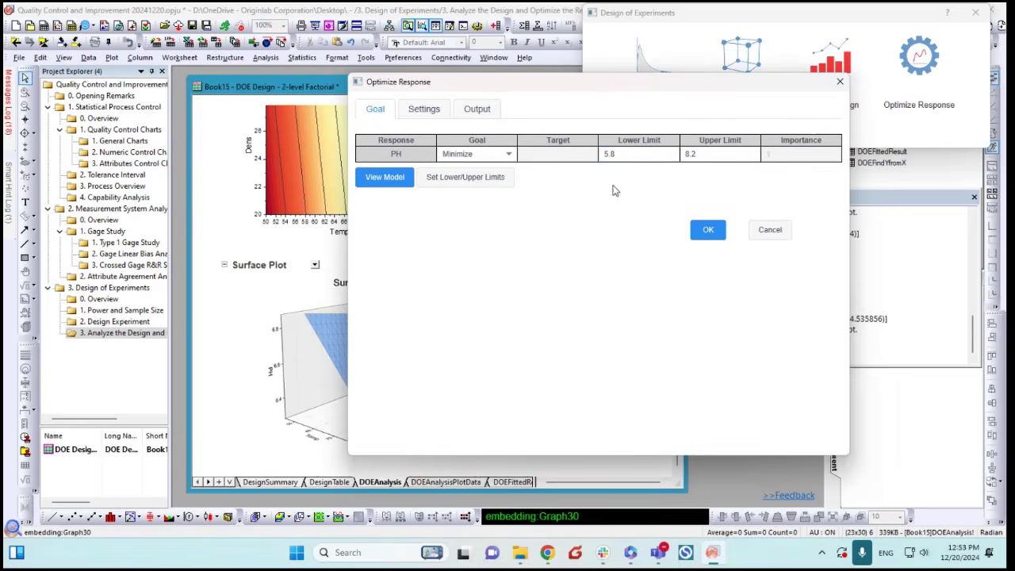
Leave Temp, Dens and Reagent without constraints and the initial value off, and run the response optimization
click(424, 109)
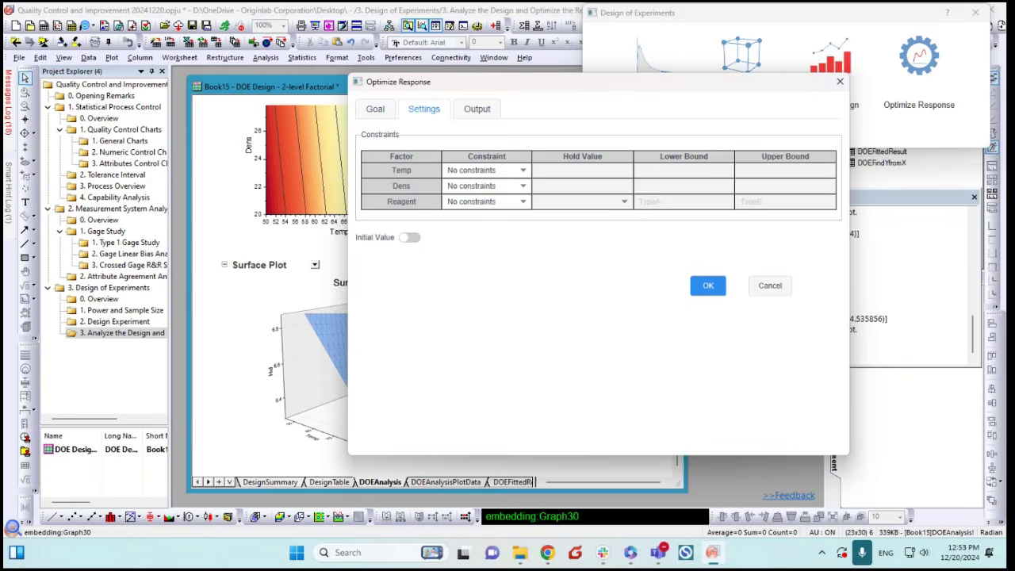
drag(533, 89, 599, 78)
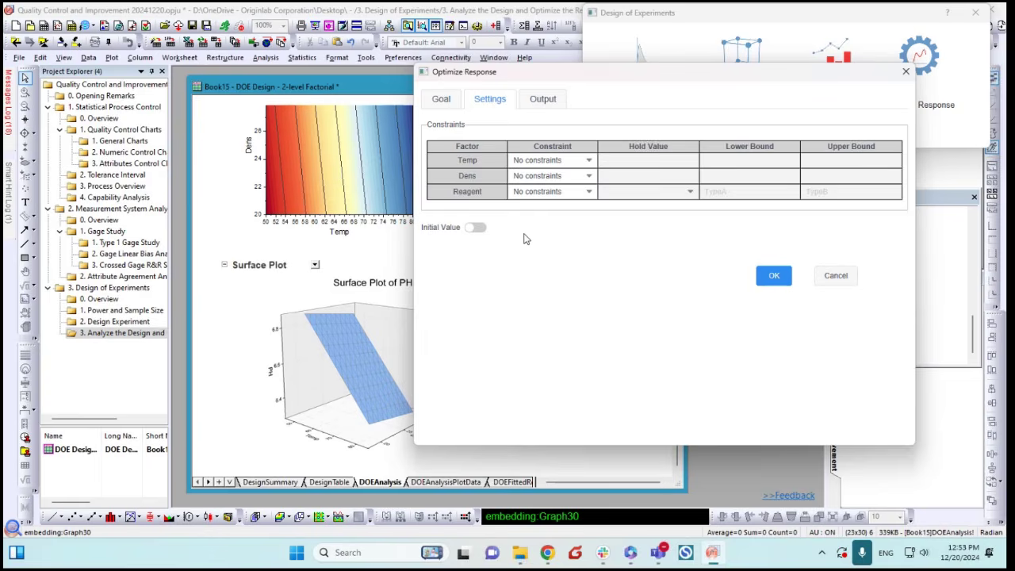
click(775, 278)
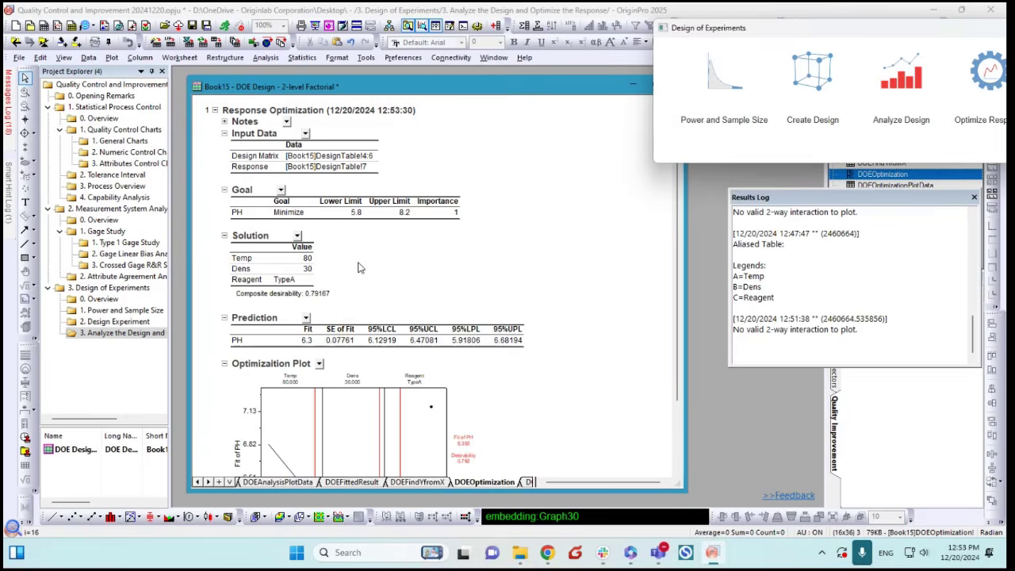
Examine the solution, prediction and optimization plot in the DOEOptimization report
scroll(357, 268, down, 2)
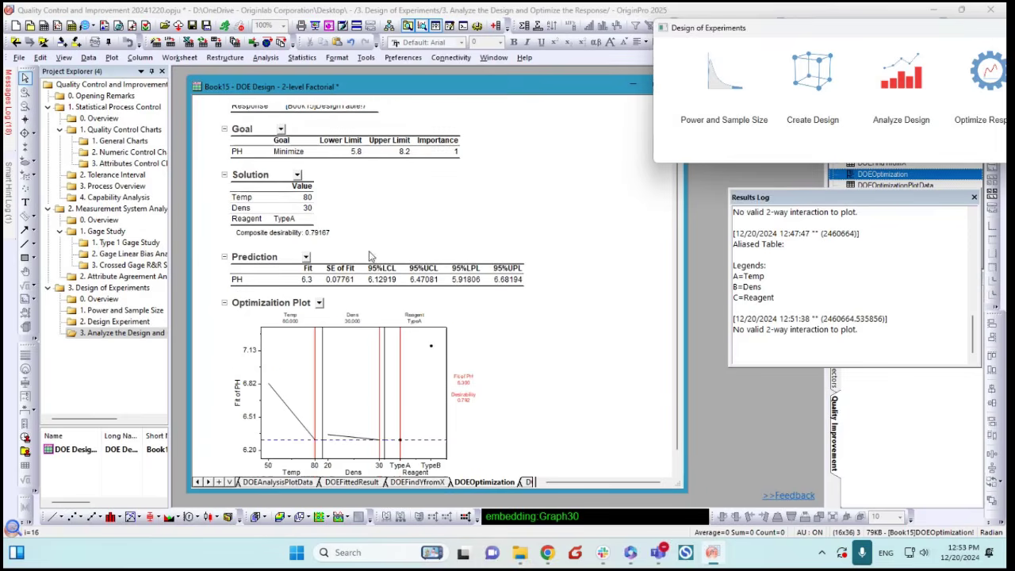
click(304, 294)
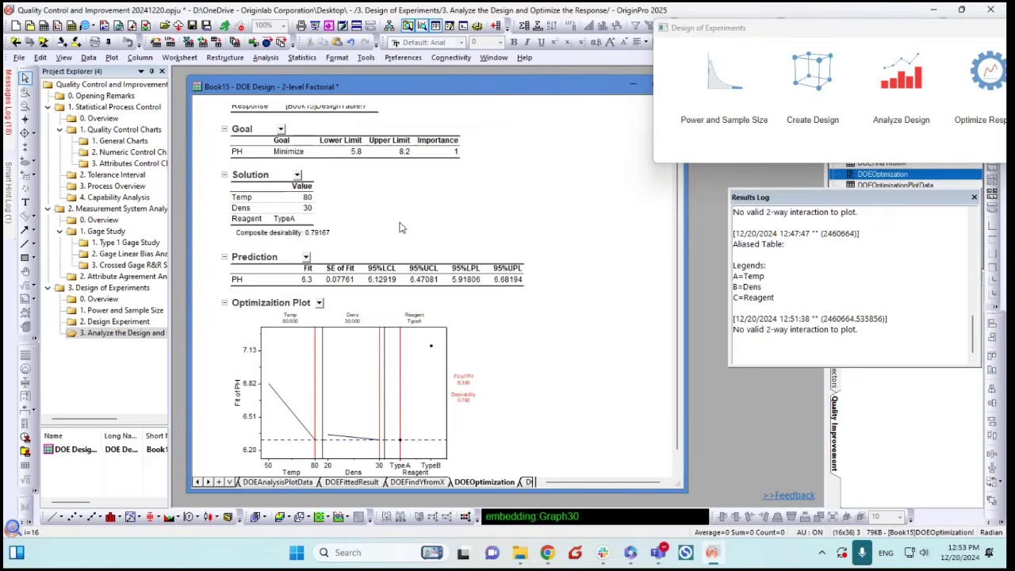
scroll(402, 213, down, 1)
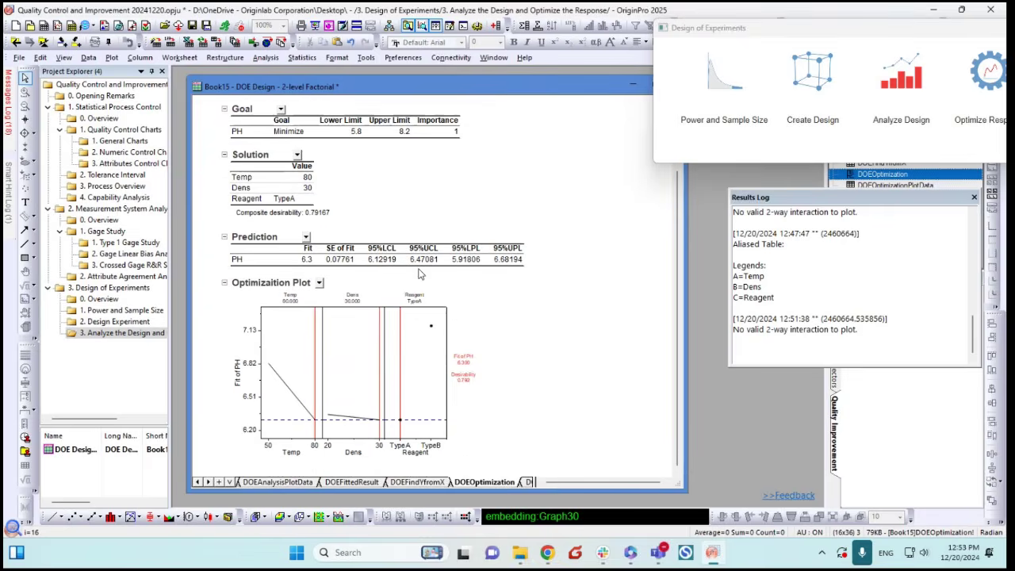
Open the Optimization Plot in its own window, enlarge it, and reposition it over the report
double_click(356, 324)
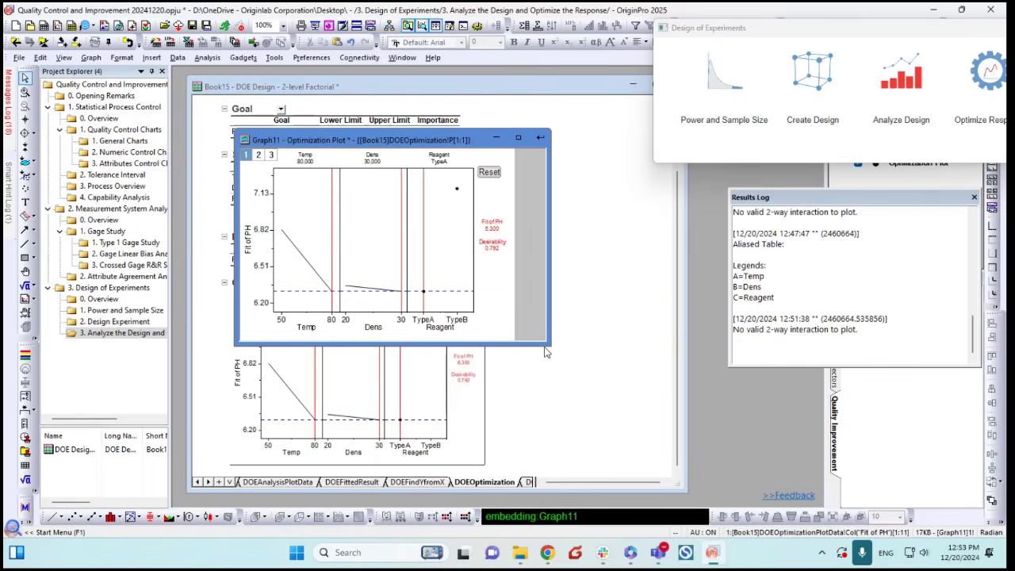
drag(551, 345, 727, 488)
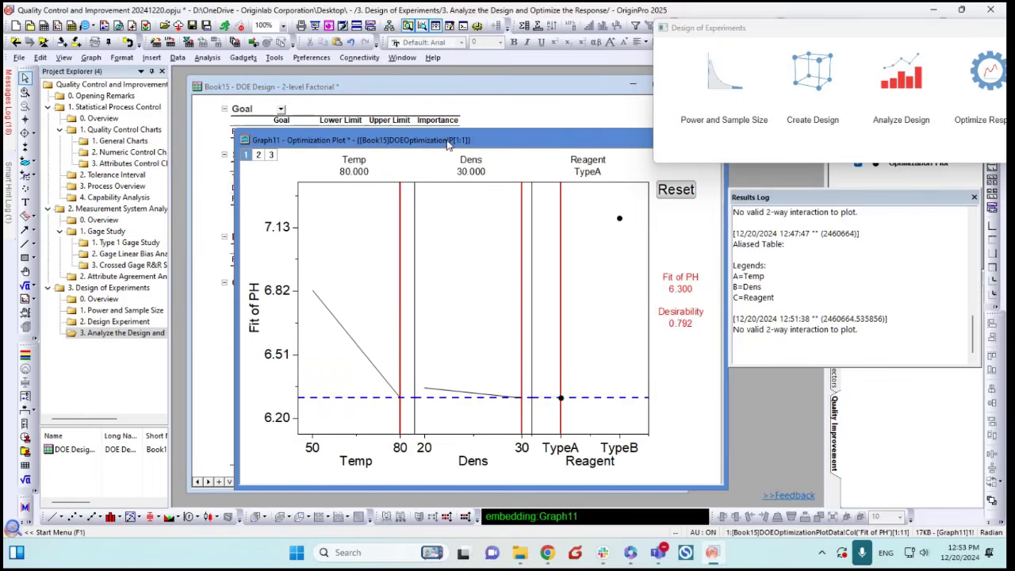
drag(450, 142, 398, 121)
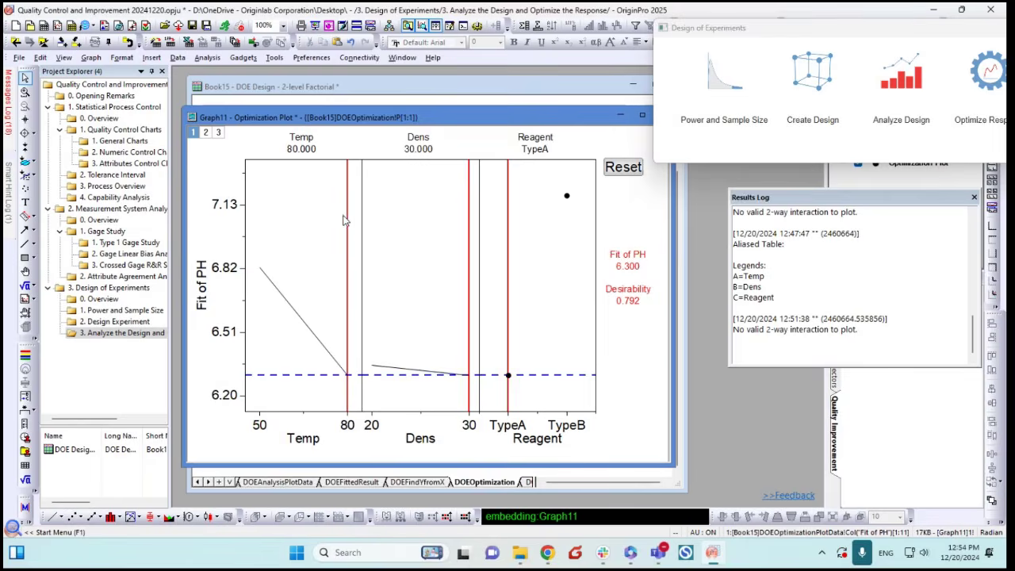
Try other factor settings on the Optimization Plot, with Temp at about 66.9 and Dens at about 26.5
drag(347, 224, 310, 232)
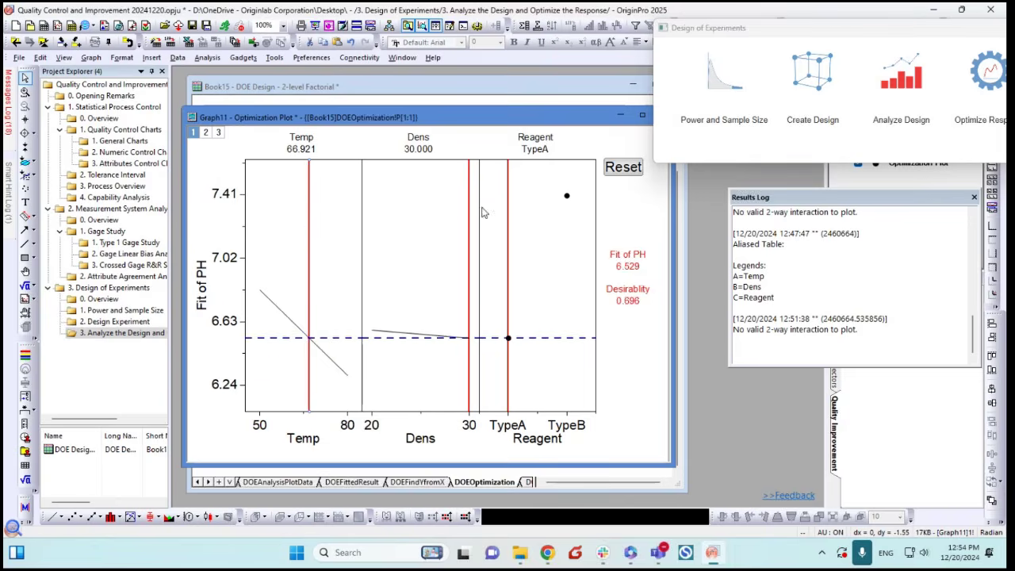
drag(467, 210, 435, 258)
click(470, 256)
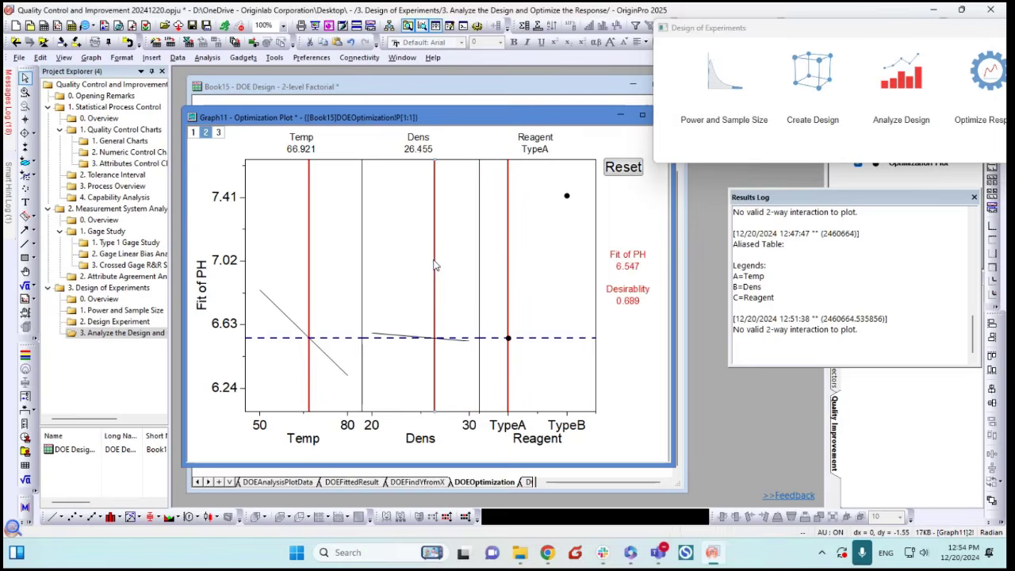
Reset the factor settings of the Optimization Plot and return the plot to the report
click(623, 168)
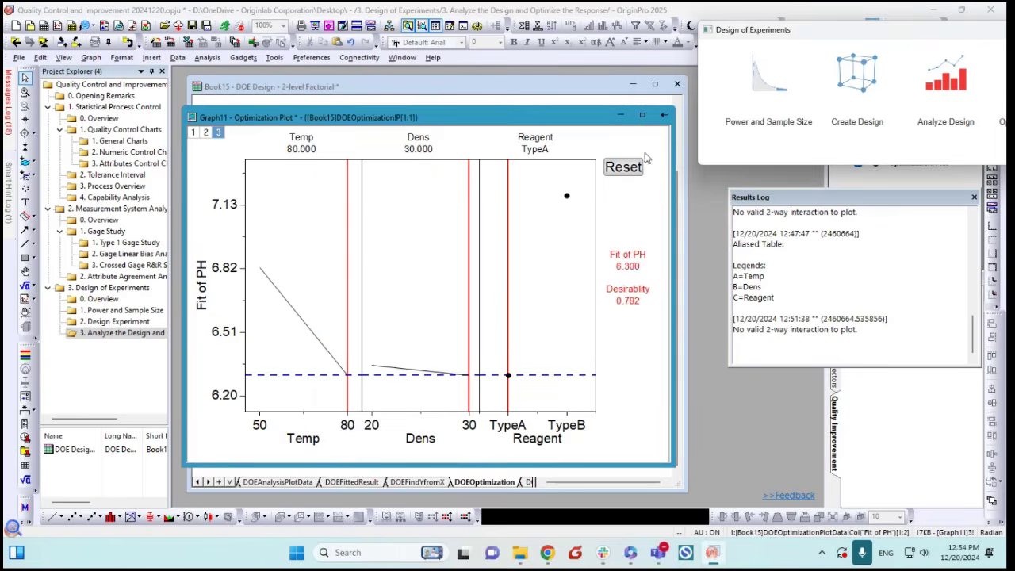
click(665, 115)
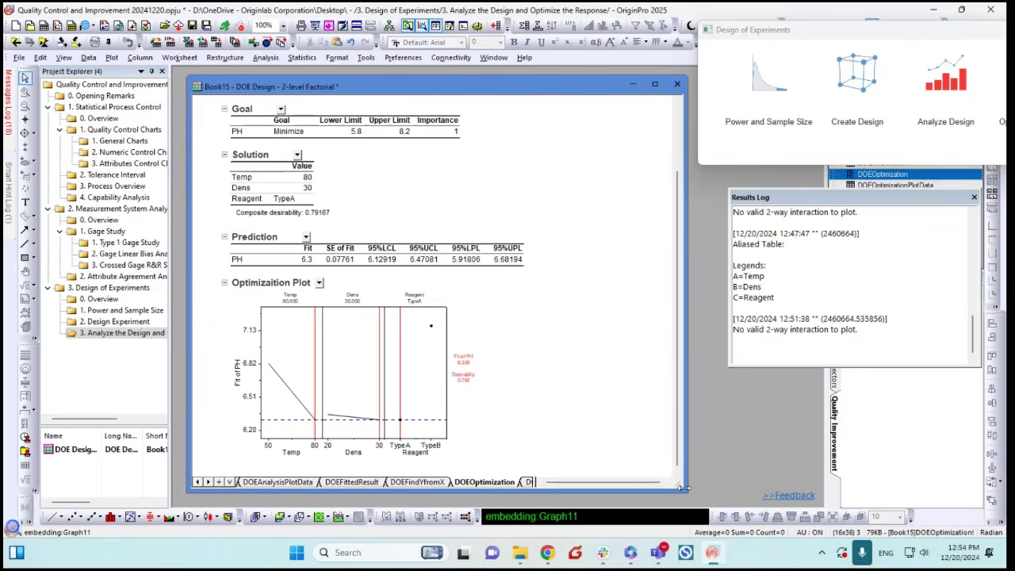
Shrink the report window slightly and close the Design of Experiments dialog and the Results Log
drag(682, 488, 651, 479)
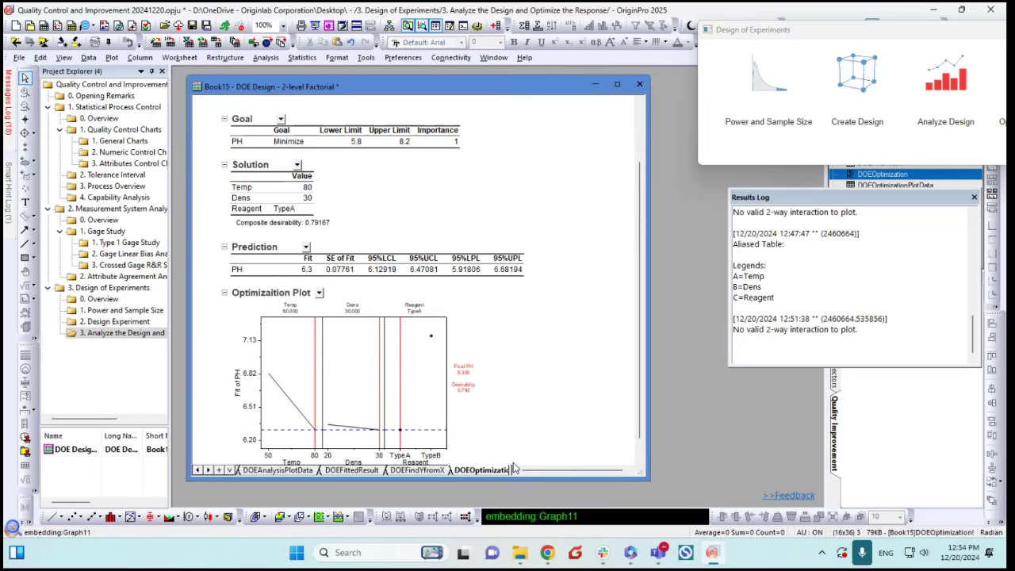
double_click(790, 24)
drag(775, 203, 512, 251)
click(712, 109)
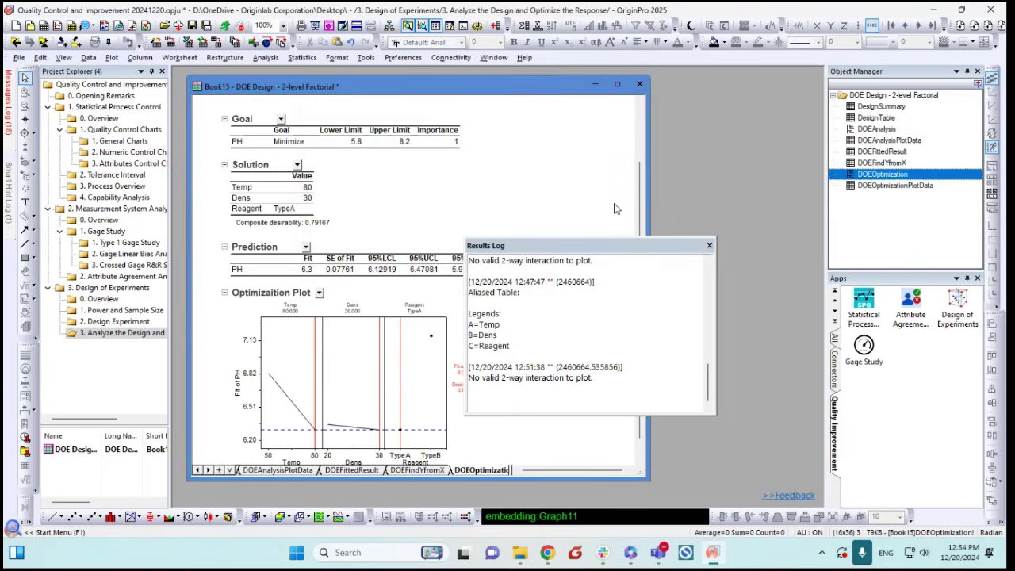
click(708, 245)
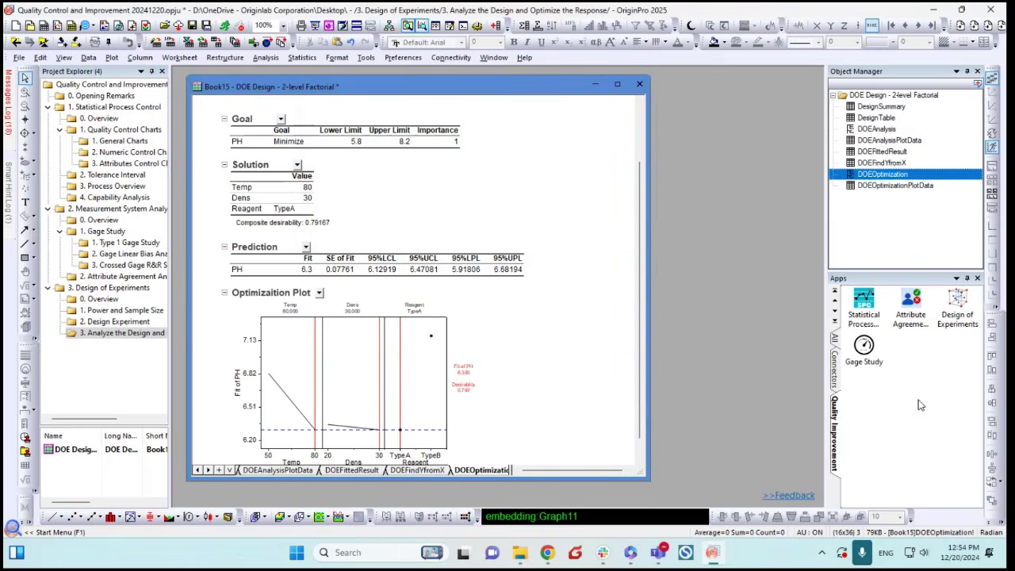
Open the Design of Experiments app's tutorial webpage, skim the 2-Level Factorial example, and minimize the browser
right_click(954, 306)
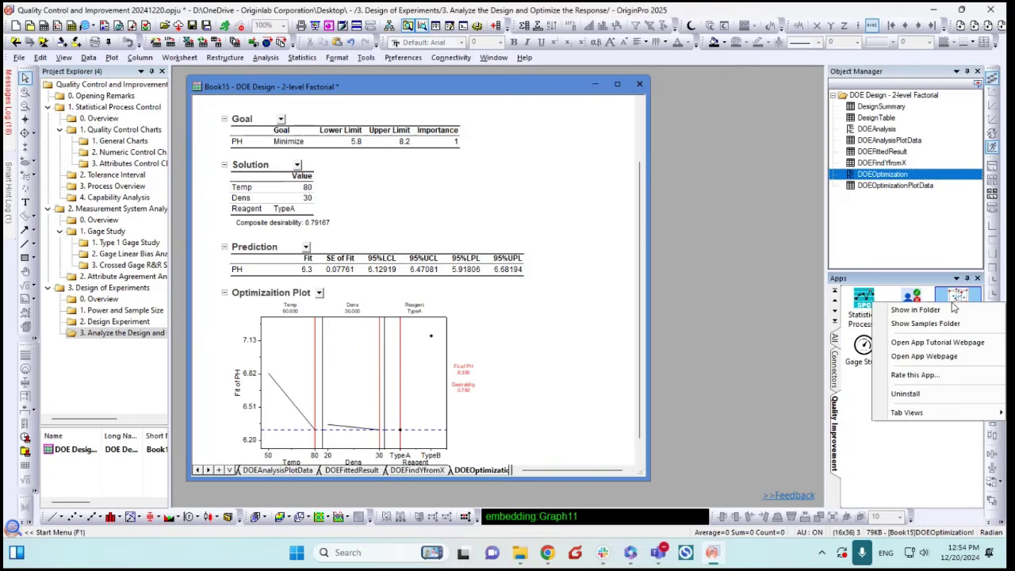
click(920, 344)
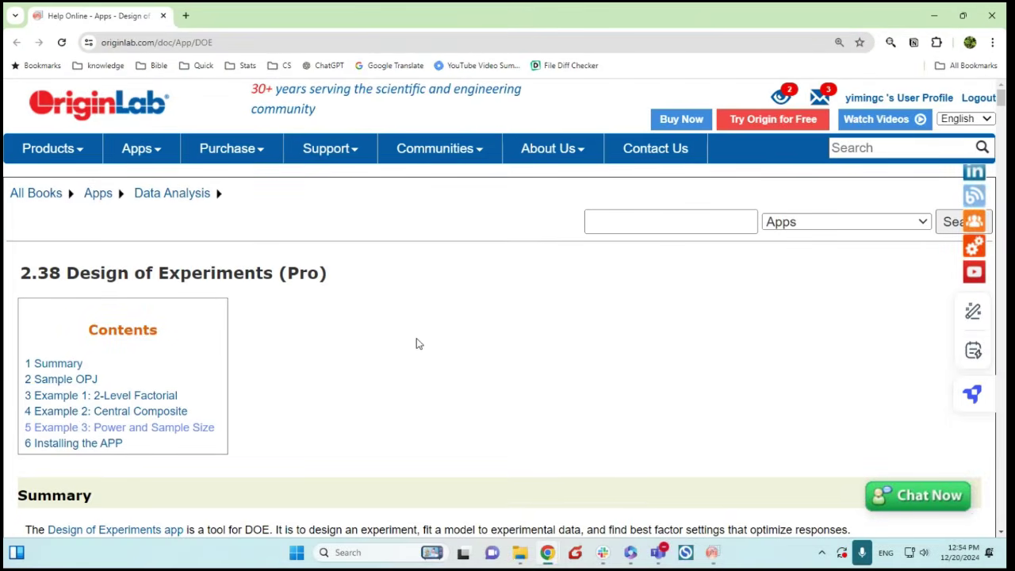
scroll(413, 340, down, 5)
scroll(413, 340, down, 15)
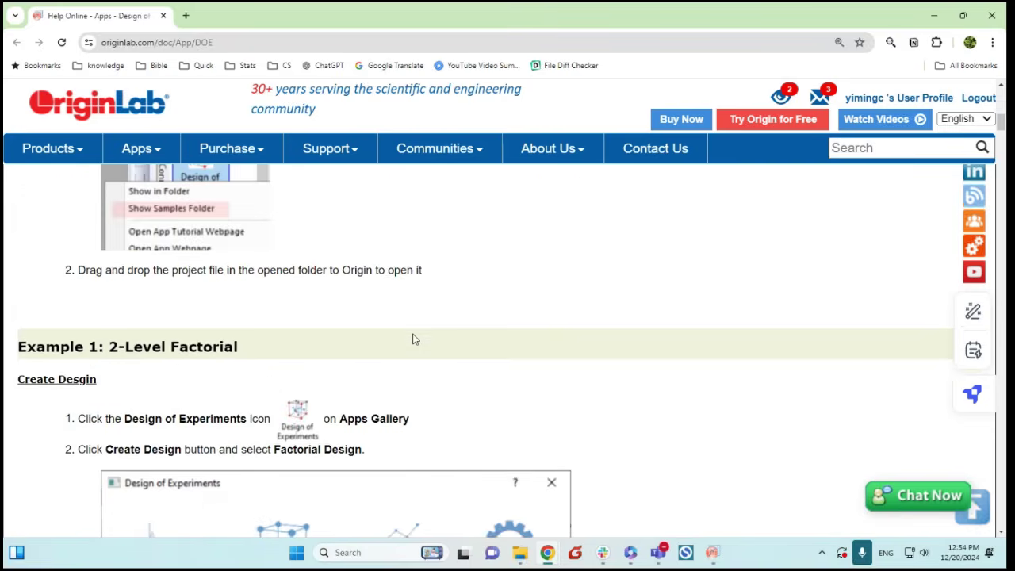
scroll(411, 341, down, 15)
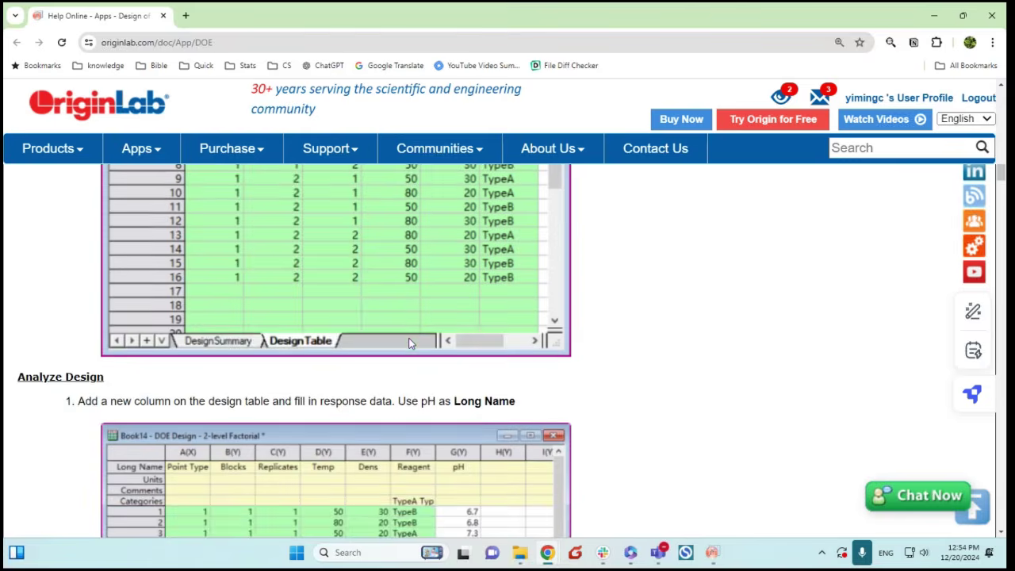
drag(1000, 194, 1001, 94)
scroll(514, 339, down, 2)
click(934, 15)
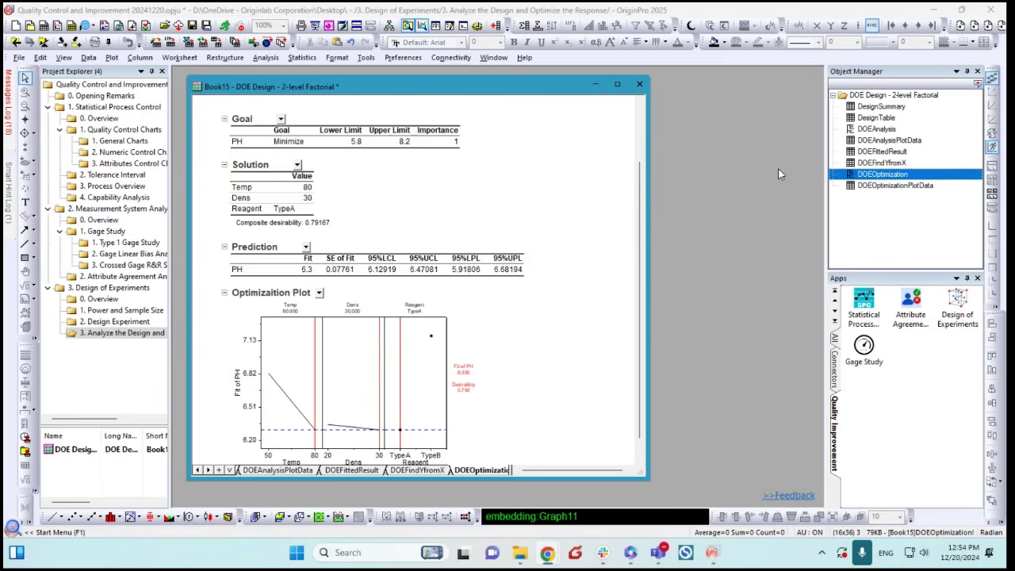
Show the Design of Experiments app's samples folder, preview DOE Sample.opju, and close the folder
right_click(957, 305)
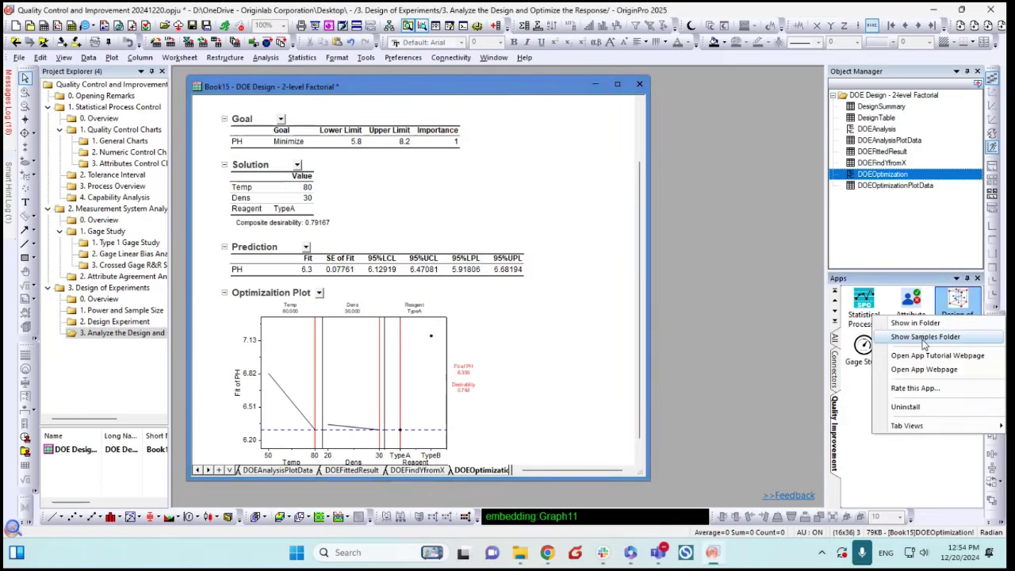
click(920, 337)
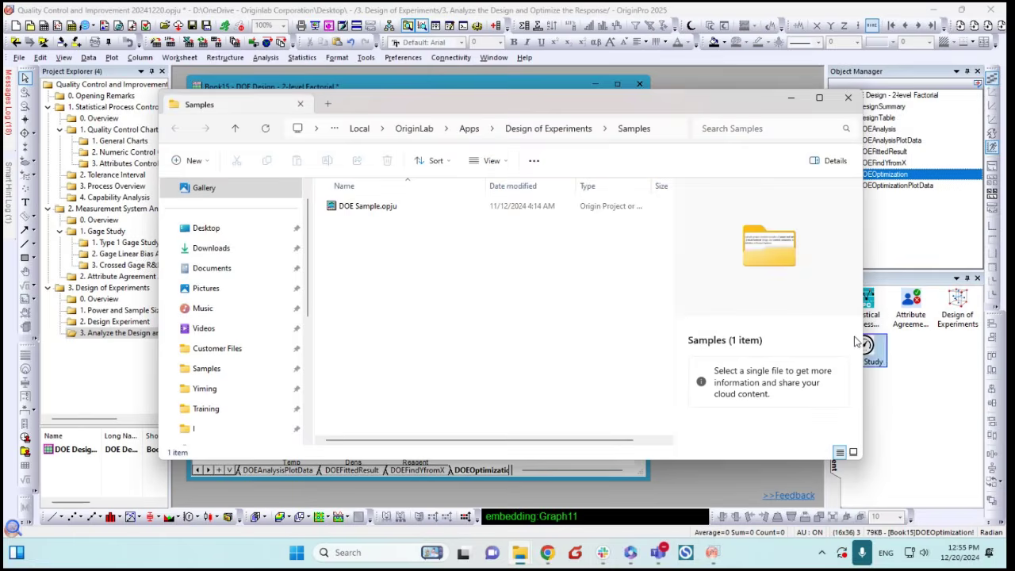
click(355, 204)
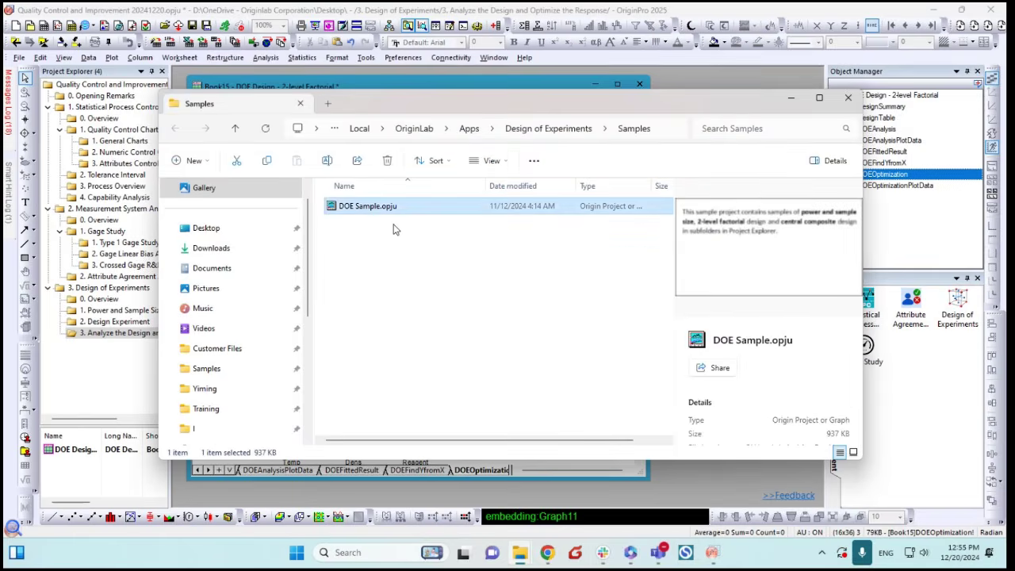
drag(681, 100, 604, 104)
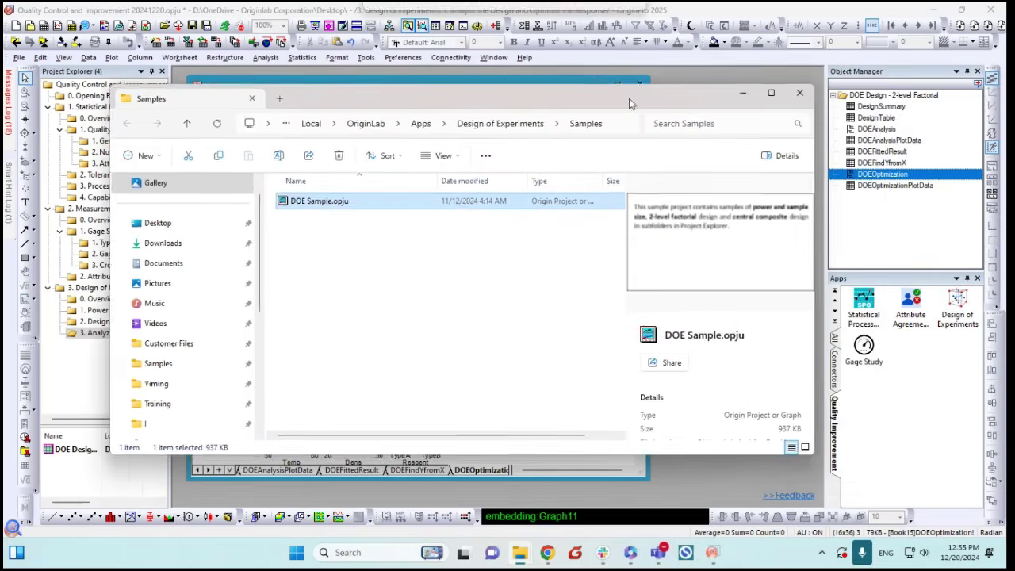
click(773, 105)
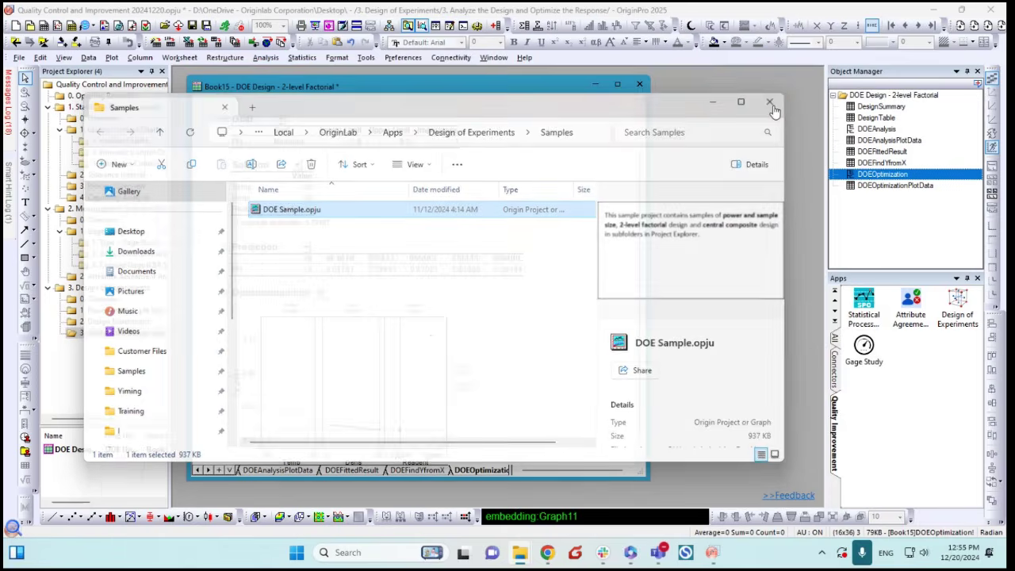
Move the DOE Design - 2-level Factorial report window toward the middle of the workspace
drag(491, 88, 606, 91)
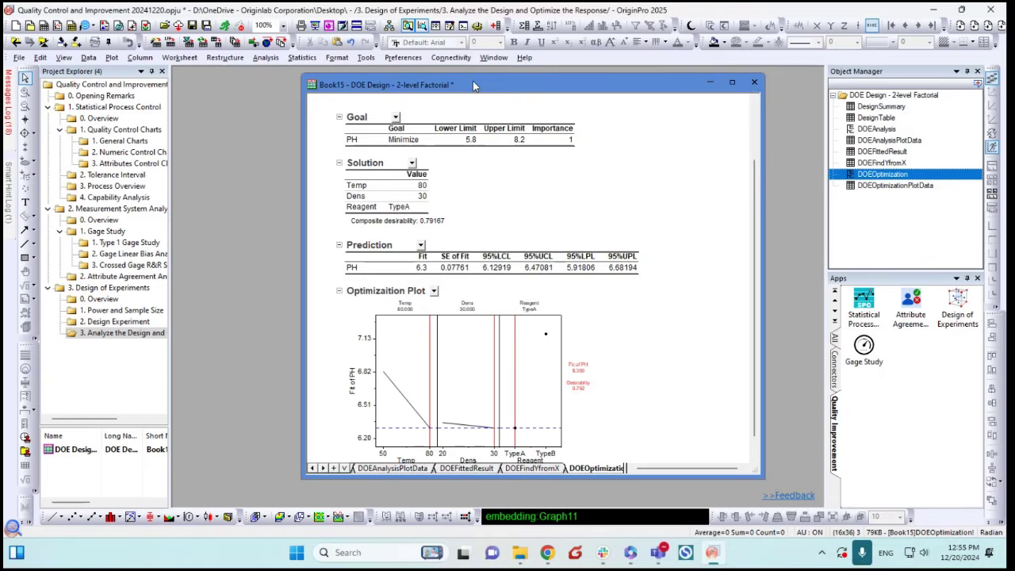
drag(473, 84, 471, 90)
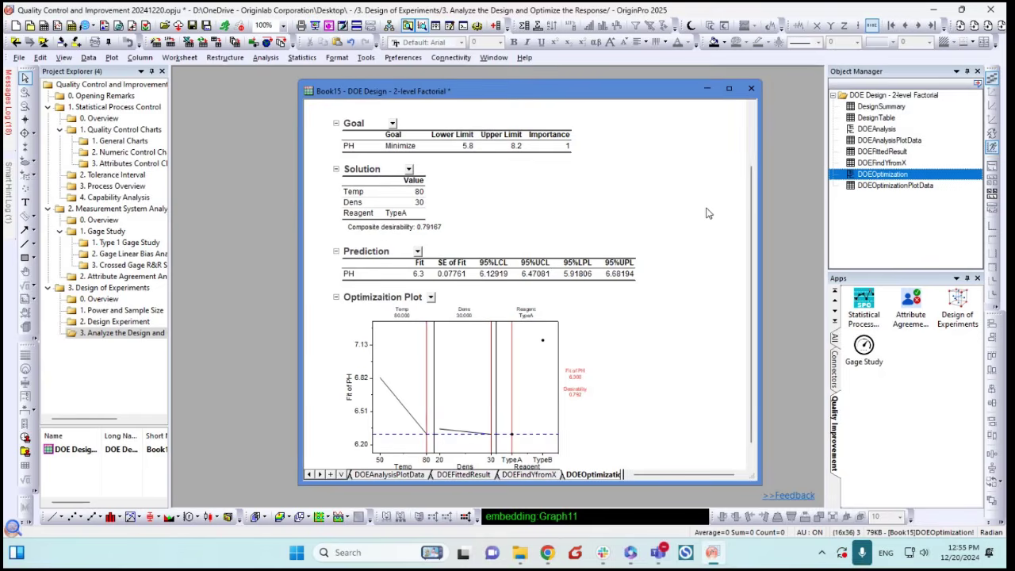